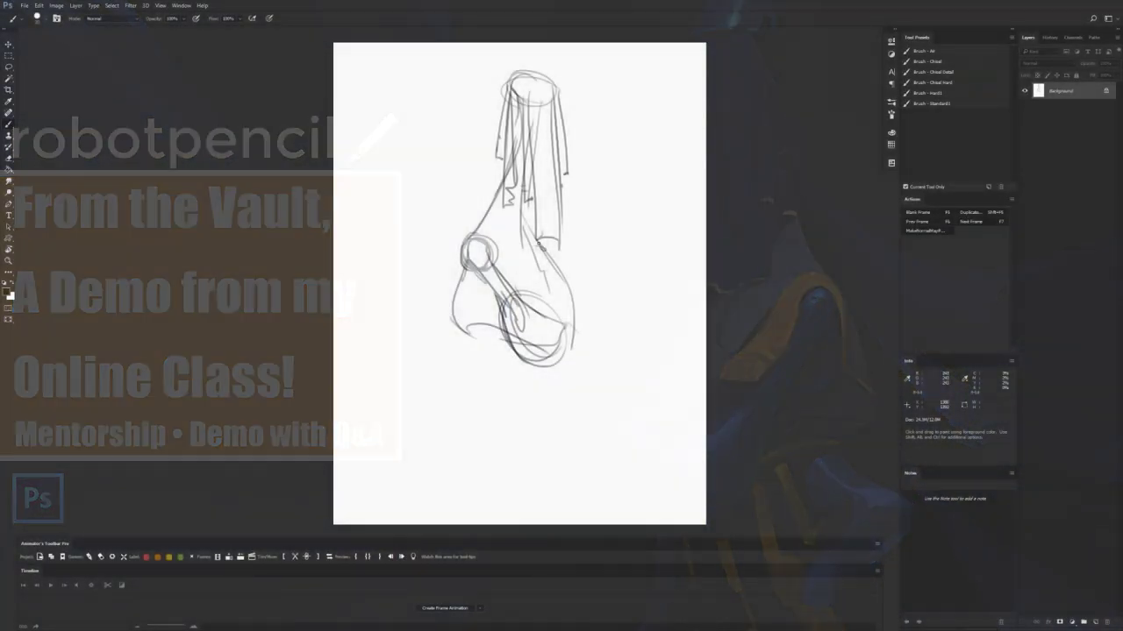
# Step: Sketch the far rounded chest form beside the torso and add small beads and drips along both forms' lower edges
pyautogui.moveTo(560, 275)
pyautogui.mouseDown()
pyautogui.moveTo(602, 334)
pyautogui.moveTo(605, 266)
pyautogui.mouseUp()
pyautogui.hotkey('ctrl', 'z')
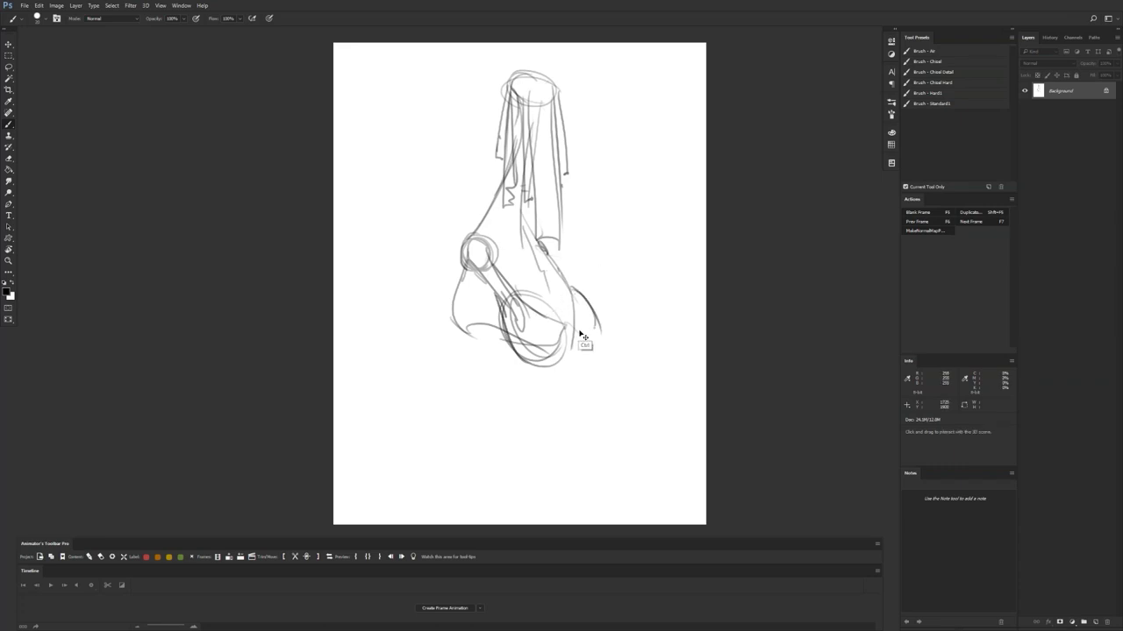
pyautogui.moveTo(564, 325)
pyautogui.mouseDown()
pyautogui.moveTo(572, 364)
pyautogui.moveTo(538, 372)
pyautogui.moveTo(553, 370)
pyautogui.mouseUp()
pyautogui.moveTo(593, 317)
pyautogui.mouseDown()
pyautogui.moveTo(605, 342)
pyautogui.moveTo(571, 351)
pyautogui.moveTo(583, 337)
pyautogui.mouseUp()
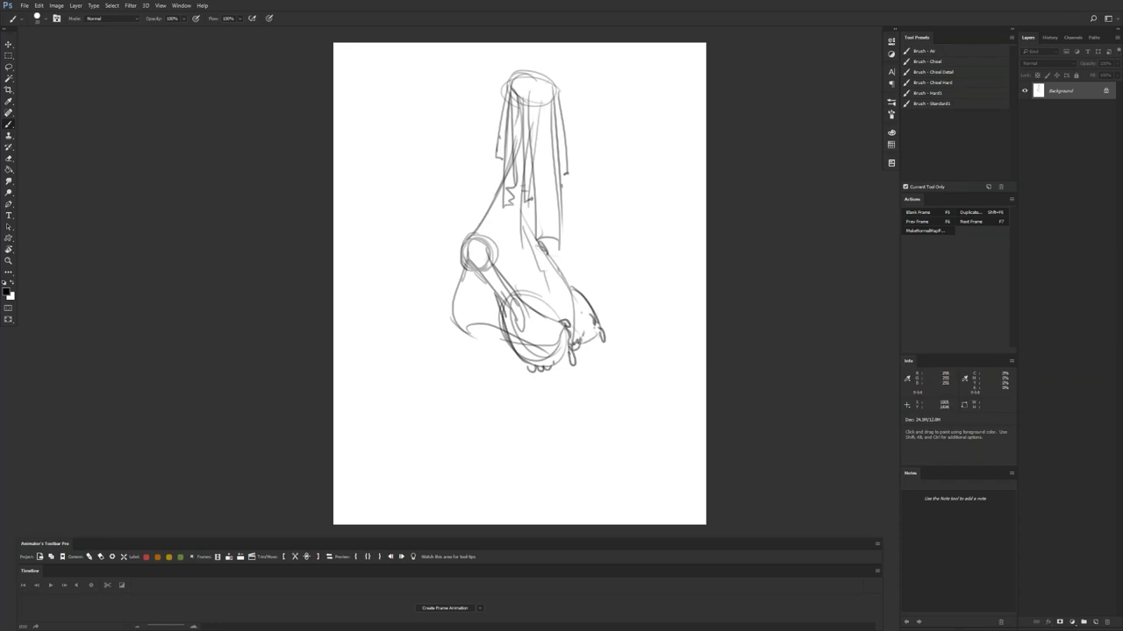
# Step: Strengthen the outline of the figure's shoulder joint and upper arm with darker contour strokes
pyautogui.moveTo(465, 248); pyautogui.dragTo(507, 319)
pyautogui.moveTo(466, 241); pyautogui.dragTo(458, 257)
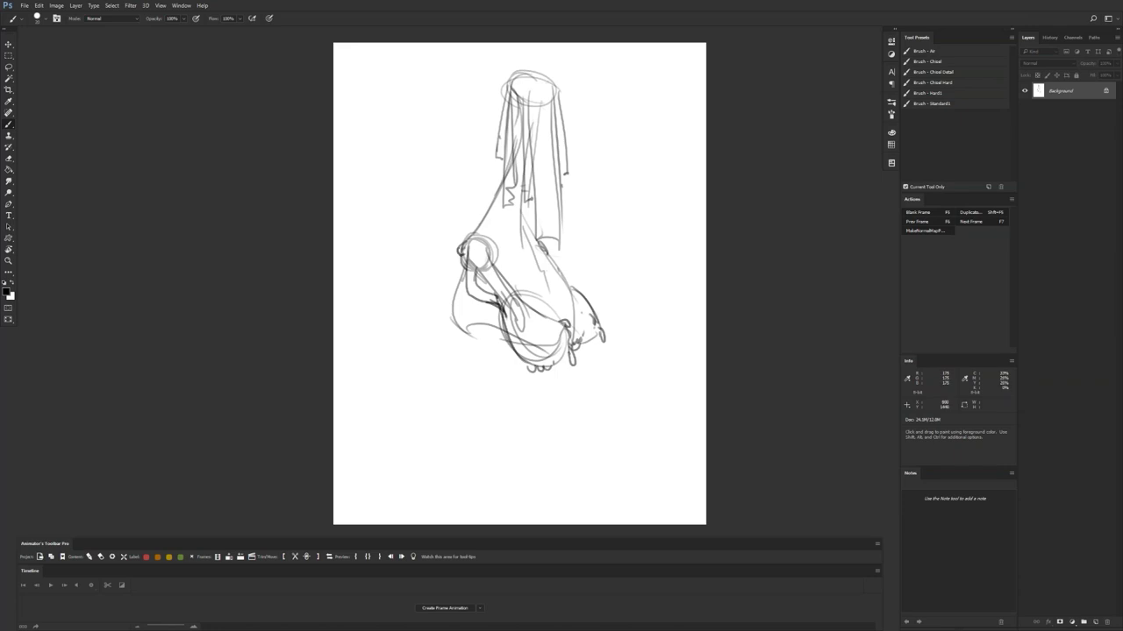
pyautogui.moveTo(461, 248)
pyautogui.mouseDown()
pyautogui.moveTo(478, 226)
pyautogui.moveTo(531, 279)
pyautogui.moveTo(568, 288)
pyautogui.mouseUp()
# Step: Flip the canvas horizontally and sketch a bent arm with a cylindrical elbow and a small hand below the cape
pyautogui.hotkey('ctrl', 'shift', 'h')
pyautogui.moveTo(535, 338)
pyautogui.mouseDown()
pyautogui.moveTo(565, 331)
pyautogui.moveTo(570, 346)
pyautogui.moveTo(551, 356)
pyautogui.moveTo(579, 342)
pyautogui.moveTo(615, 360)
pyautogui.moveTo(572, 356)
pyautogui.mouseUp()
pyautogui.moveTo(568, 361)
pyautogui.mouseDown()
pyautogui.moveTo(605, 379)
pyautogui.moveTo(563, 399)
pyautogui.moveTo(574, 390)
pyautogui.moveTo(560, 412)
pyautogui.moveTo(605, 387)
pyautogui.mouseUp()
pyautogui.moveTo(577, 405)
pyautogui.mouseDown()
pyautogui.moveTo(618, 370)
pyautogui.moveTo(604, 396)
pyautogui.moveTo(557, 399)
pyautogui.moveTo(551, 424)
pyautogui.moveTo(570, 410)
pyautogui.moveTo(561, 422)
pyautogui.mouseUp()
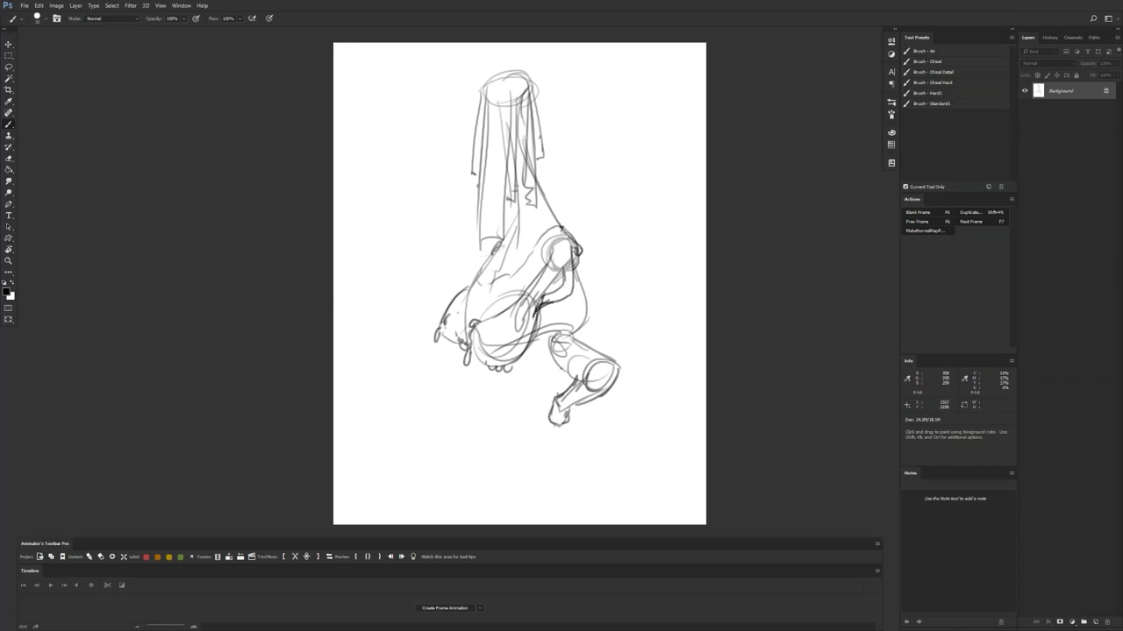
# Step: Sketch the waist contours below the chest, flip the canvas back, and define the cape's outer edge
pyautogui.moveTo(471, 352); pyautogui.dragTo(493, 433)
pyautogui.moveTo(472, 364); pyautogui.dragTo(514, 447)
pyautogui.hotkey('ctrl', 'shift', 'h')
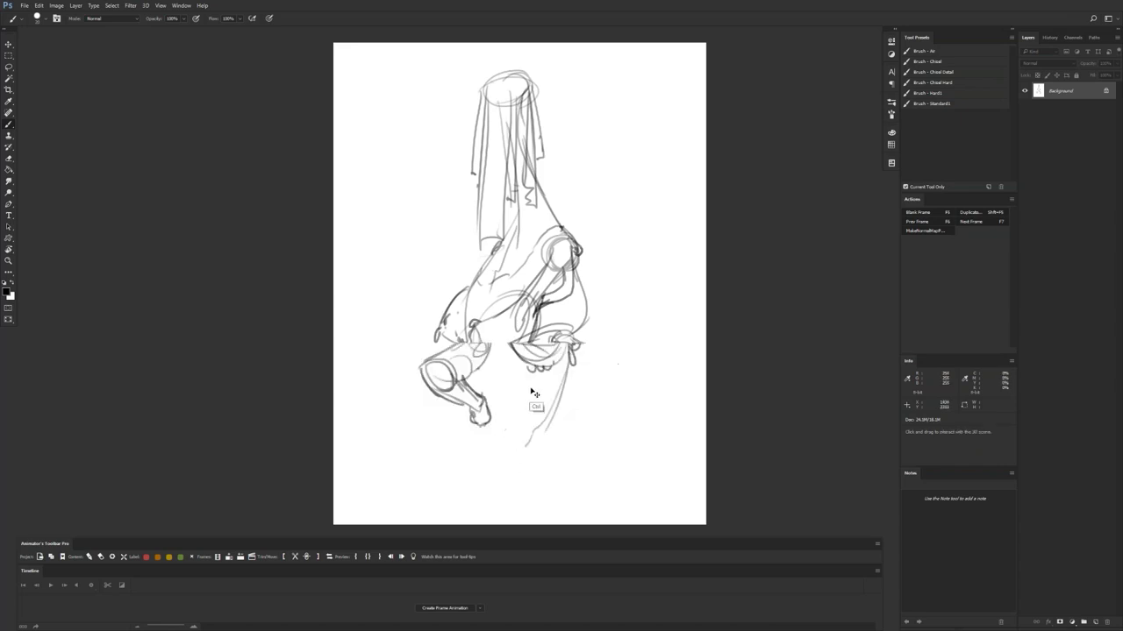
pyautogui.moveTo(478, 371)
pyautogui.mouseDown()
pyautogui.moveTo(476, 395)
pyautogui.moveTo(501, 438)
pyautogui.mouseUp()
pyautogui.moveTo(463, 268)
pyautogui.mouseDown()
pyautogui.moveTo(445, 321)
pyautogui.moveTo(485, 325)
pyautogui.mouseUp()
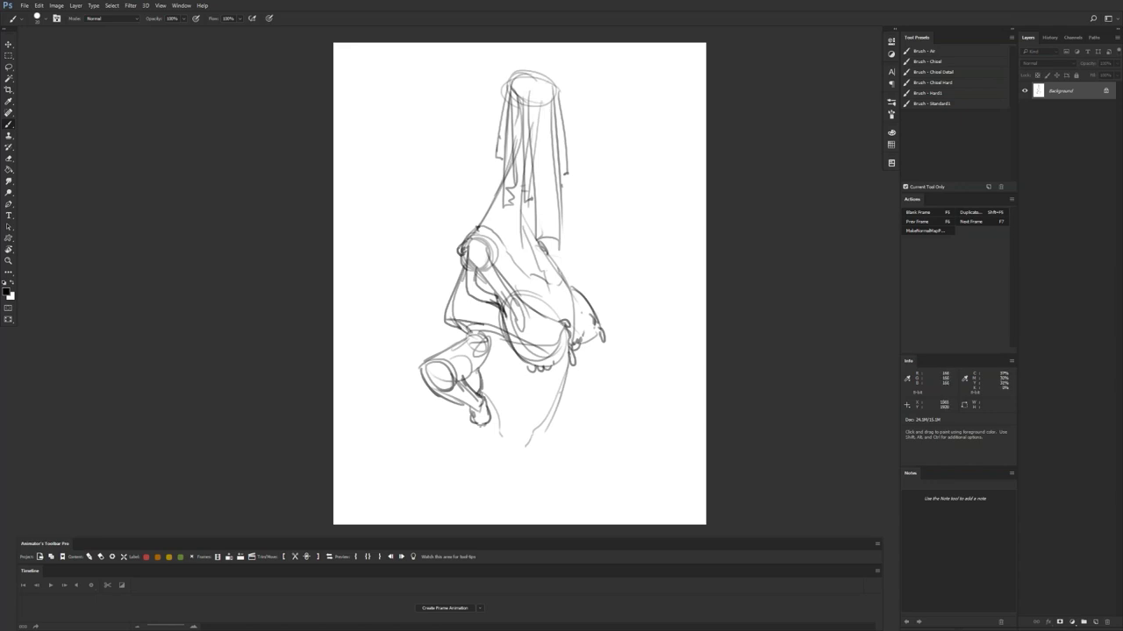
# Step: Add a collar line above the shoulder and detail the bent arm and adjoining waist with angular panel lines
pyautogui.moveTo(480, 226); pyautogui.dragTo(506, 230)
pyautogui.moveTo(460, 379)
pyautogui.mouseDown()
pyautogui.moveTo(456, 350)
pyautogui.moveTo(476, 366)
pyautogui.moveTo(485, 360)
pyautogui.moveTo(468, 337)
pyautogui.moveTo(488, 332)
pyautogui.mouseUp()
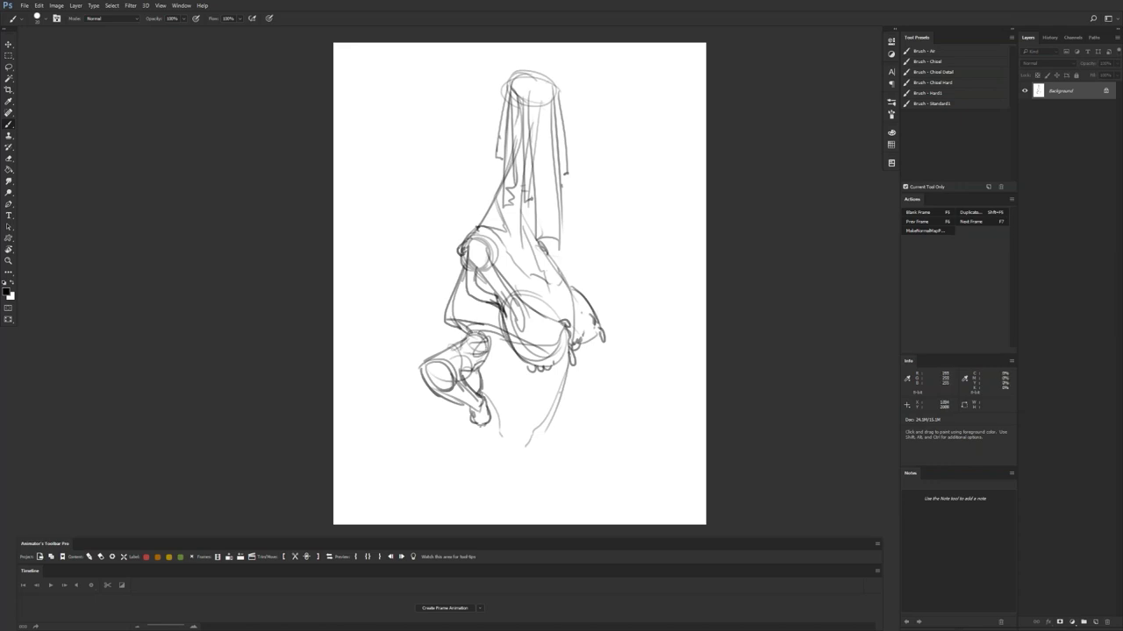
pyautogui.moveTo(481, 370)
pyautogui.mouseDown()
pyautogui.moveTo(504, 334)
pyautogui.moveTo(492, 373)
pyautogui.moveTo(506, 379)
pyautogui.moveTo(482, 399)
pyautogui.mouseUp()
pyautogui.moveTo(518, 360); pyautogui.dragTo(498, 418)
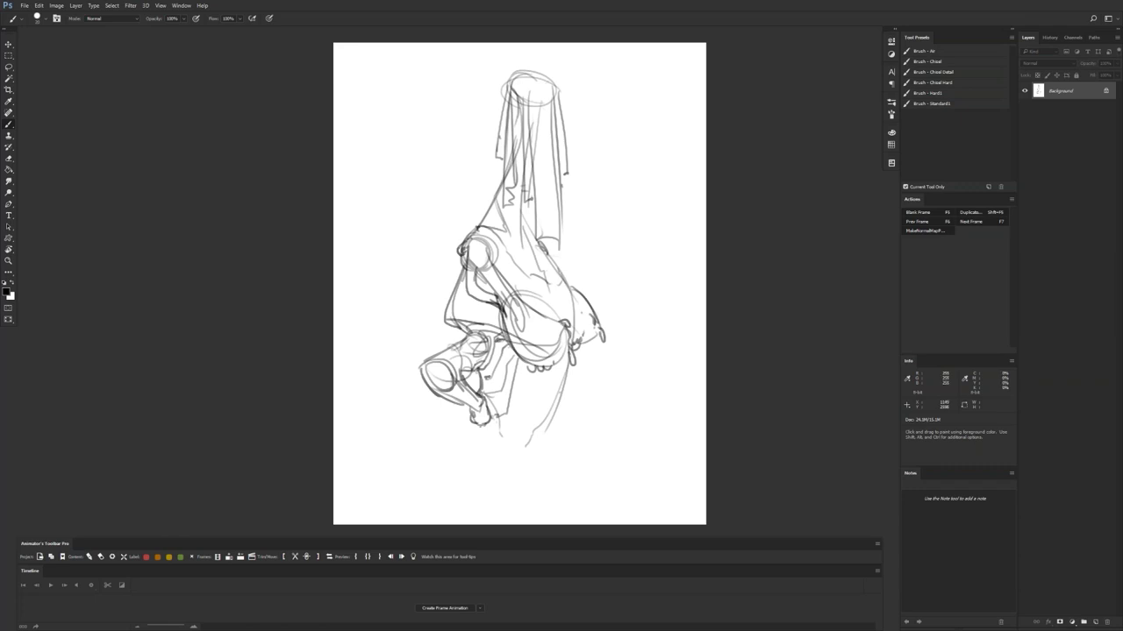
# Step: Draw a short rod below the hand and extend the front waist contour downward
pyautogui.moveTo(481, 423)
pyautogui.mouseDown()
pyautogui.moveTo(465, 449)
pyautogui.moveTo(489, 467)
pyautogui.mouseUp()
pyautogui.moveTo(545, 419); pyautogui.dragTo(524, 482)
pyautogui.moveTo(475, 447)
pyautogui.mouseDown()
pyautogui.moveTo(456, 467)
pyautogui.moveTo(470, 494)
pyautogui.mouseUp()
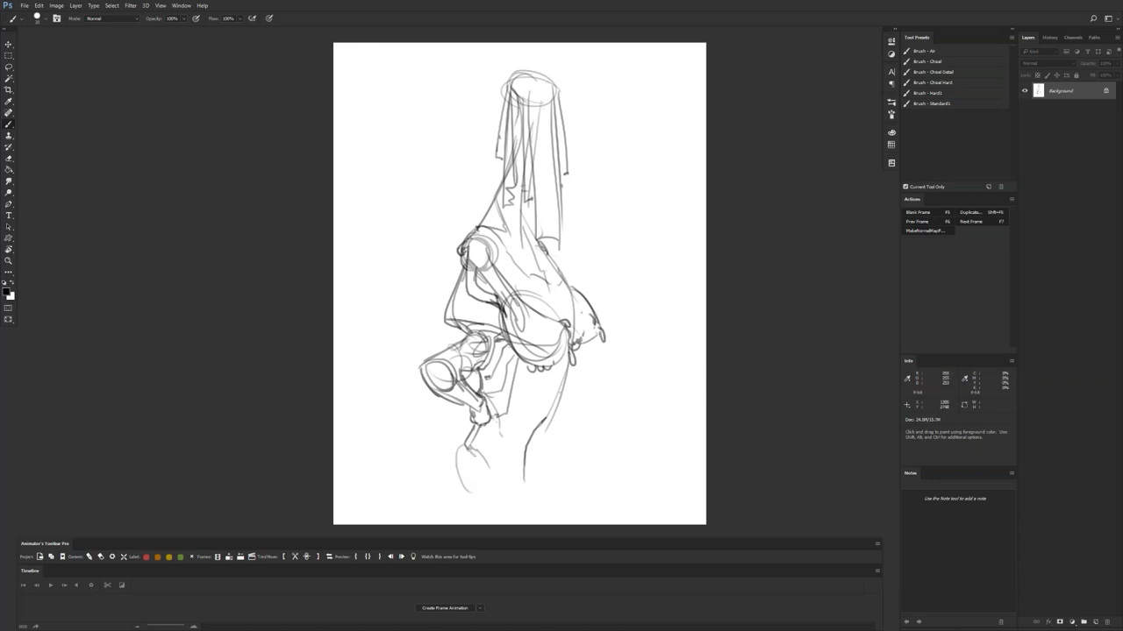
pyautogui.hotkey('ctrl', 'z')
# Step: Flip the canvas and sketch a hip joint with a horizontal lower body and limbs extending from it
pyautogui.hotkey('ctrl', 'shift', 'h')
pyautogui.moveTo(572, 449)
pyautogui.mouseDown()
pyautogui.moveTo(551, 456)
pyautogui.moveTo(554, 484)
pyautogui.moveTo(566, 461)
pyautogui.moveTo(556, 480)
pyautogui.moveTo(532, 453)
pyautogui.moveTo(561, 481)
pyautogui.moveTo(604, 442)
pyautogui.moveTo(613, 458)
pyautogui.mouseUp()
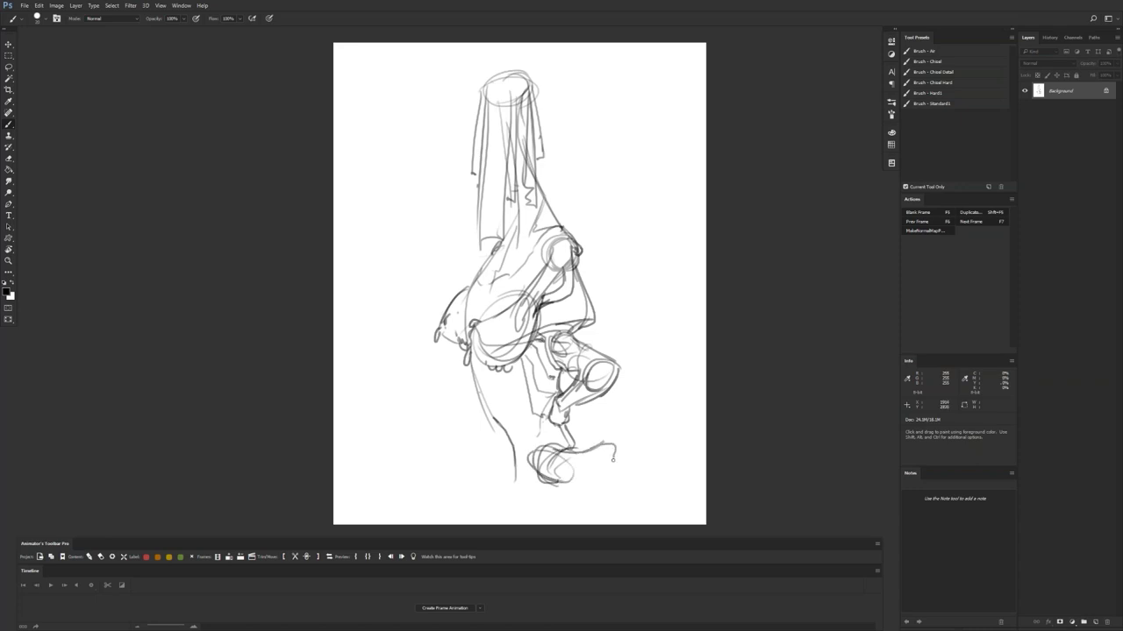
pyautogui.moveTo(544, 463)
pyautogui.mouseDown()
pyautogui.moveTo(498, 514)
pyautogui.moveTo(581, 465)
pyautogui.moveTo(623, 476)
pyautogui.moveTo(596, 475)
pyautogui.mouseUp()
pyautogui.moveTo(597, 470)
pyautogui.mouseDown()
pyautogui.moveTo(670, 474)
pyautogui.moveTo(651, 485)
pyautogui.mouseUp()
pyautogui.moveTo(535, 479)
pyautogui.mouseDown()
pyautogui.moveTo(479, 504)
pyautogui.moveTo(474, 522)
pyautogui.moveTo(505, 504)
pyautogui.moveTo(517, 525)
pyautogui.mouseUp()
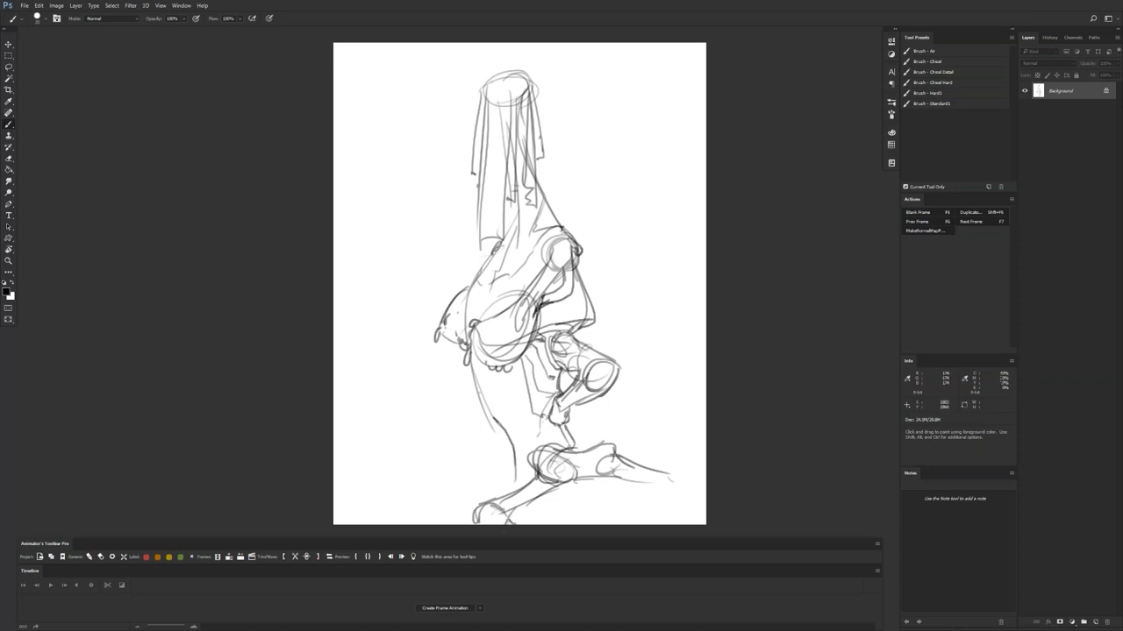
# Step: Sketch the remaining bent legs and the far hip of the lower body, flipping the canvas back
pyautogui.moveTo(660, 472)
pyautogui.mouseDown()
pyautogui.moveTo(677, 491)
pyautogui.moveTo(663, 518)
pyautogui.moveTo(665, 496)
pyautogui.moveTo(663, 525)
pyautogui.moveTo(681, 488)
pyautogui.moveTo(668, 524)
pyautogui.mouseUp()
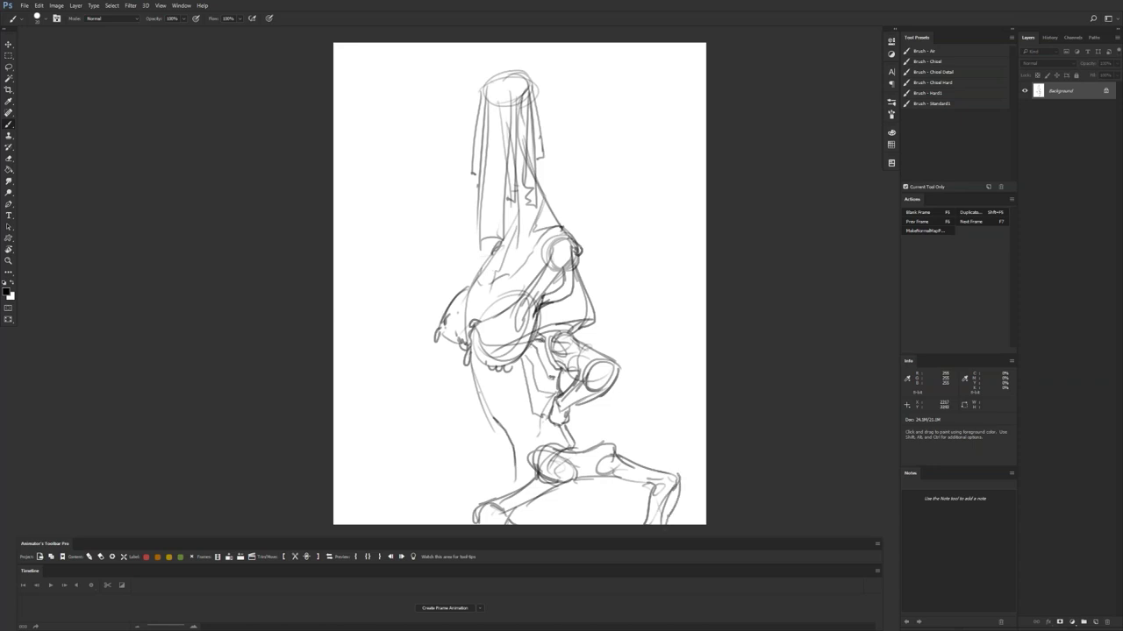
pyautogui.moveTo(515, 443)
pyautogui.mouseDown()
pyautogui.moveTo(511, 462)
pyautogui.moveTo(496, 449)
pyautogui.moveTo(491, 468)
pyautogui.moveTo(512, 476)
pyautogui.moveTo(504, 483)
pyautogui.moveTo(431, 486)
pyautogui.moveTo(428, 513)
pyautogui.moveTo(445, 519)
pyautogui.mouseUp()
pyautogui.moveTo(438, 499); pyautogui.dragTo(447, 524)
pyautogui.hotkey('ctrl', 'shift', 'h')
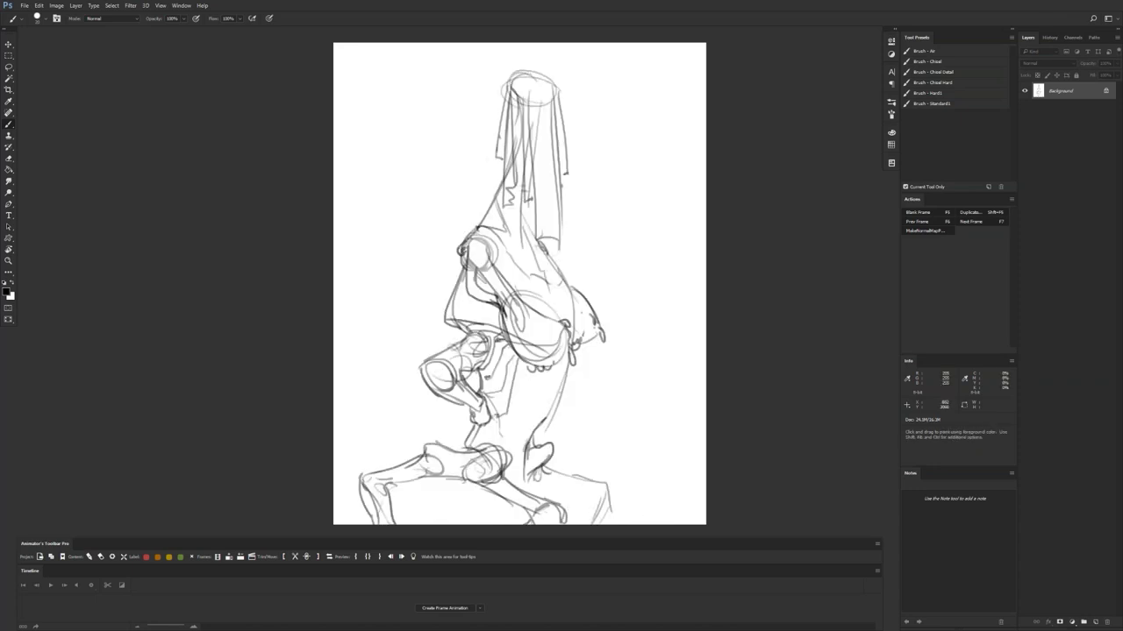
pyautogui.moveTo(423, 481); pyautogui.dragTo(443, 524)
pyautogui.moveTo(445, 483)
pyautogui.mouseDown()
pyautogui.moveTo(439, 521)
pyautogui.moveTo(449, 483)
pyautogui.moveTo(419, 489)
pyautogui.mouseUp()
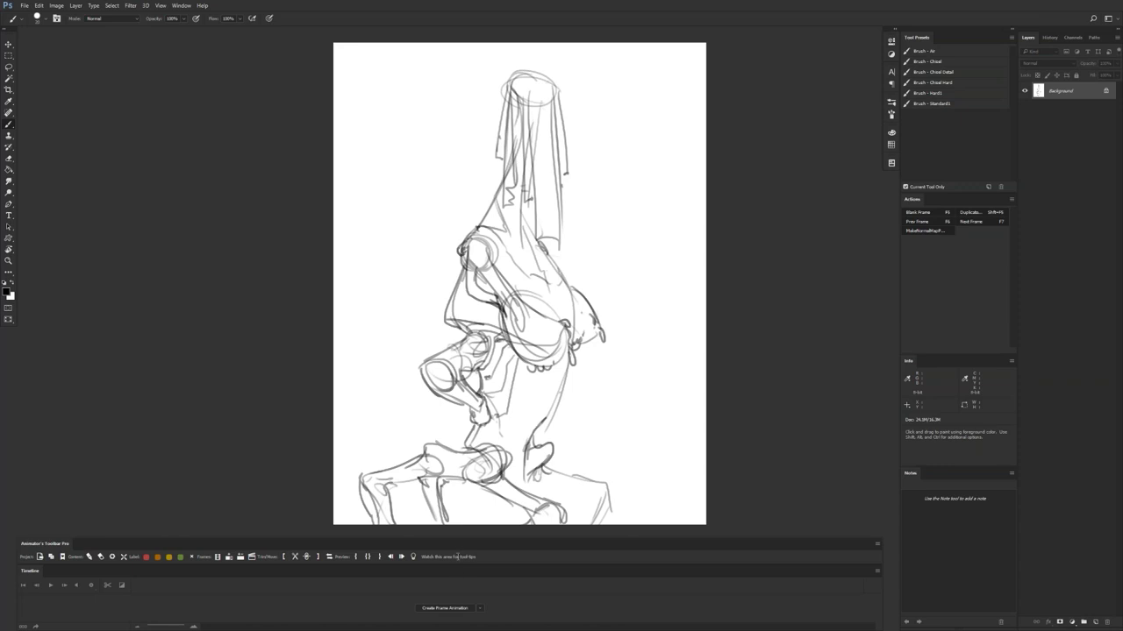
pyautogui.press('e')
pyautogui.press('b')
pyautogui.moveTo(429, 436); pyautogui.dragTo(375, 487)
pyautogui.hotkey('ctrl', 'alt', 'z')
pyautogui.click(430, 421)
pyautogui.moveTo(438, 426); pyautogui.dragTo(443, 493)
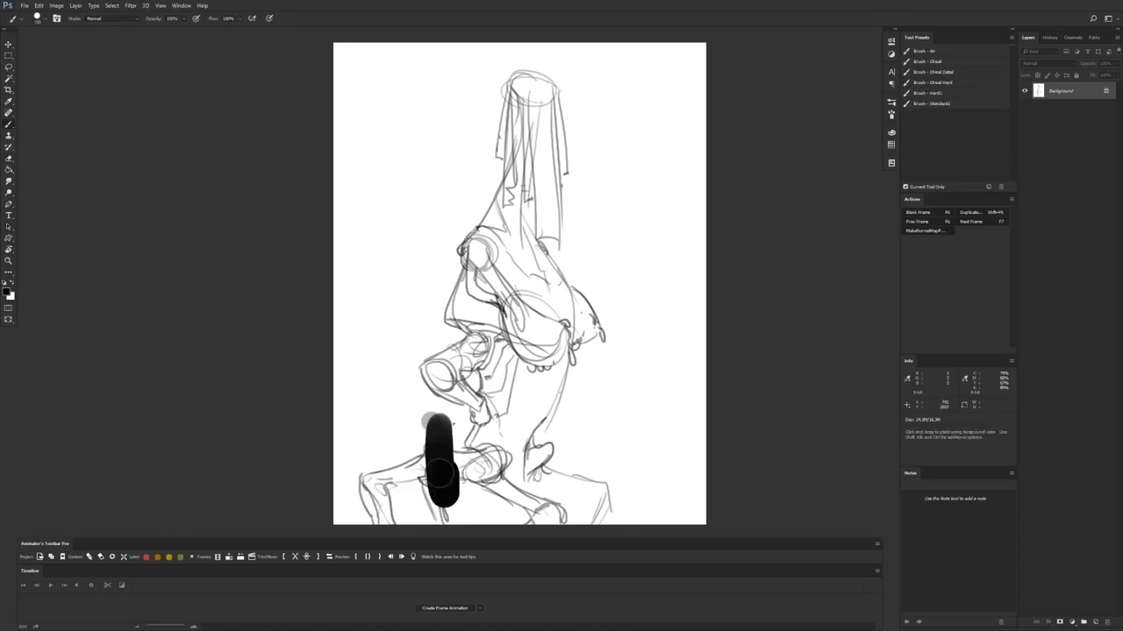
pyautogui.hotkey('ctrl', 'alt', 'z')
pyautogui.hotkey('ctrl', 'alt', 'z')
# Step: Paint over the sketched hips and legs with a larger white brush to clear the area below the waist
pyautogui.press('x')
pyautogui.press(']')
pyautogui.moveTo(425, 451); pyautogui.dragTo(414, 478)
pyautogui.moveTo(440, 442); pyautogui.dragTo(434, 511)
pyautogui.moveTo(405, 461)
pyautogui.mouseDown()
pyautogui.moveTo(384, 513)
pyautogui.moveTo(373, 511)
pyautogui.moveTo(418, 518)
pyautogui.moveTo(496, 451)
pyautogui.moveTo(500, 509)
pyautogui.moveTo(547, 457)
pyautogui.moveTo(535, 525)
pyautogui.moveTo(601, 446)
pyautogui.mouseUp()
pyautogui.press('x')
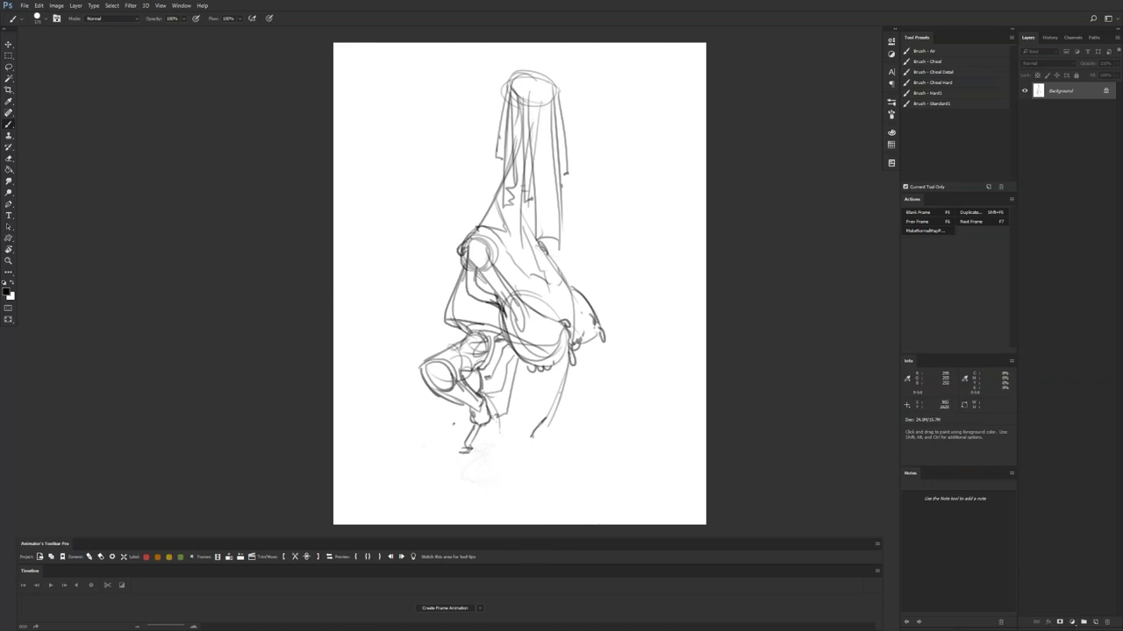
# Step: Draw two long curved contours from the hand and waist down to the canvas's lower edge, then flip the canvas
pyautogui.moveTo(472, 424); pyautogui.dragTo(402, 524)
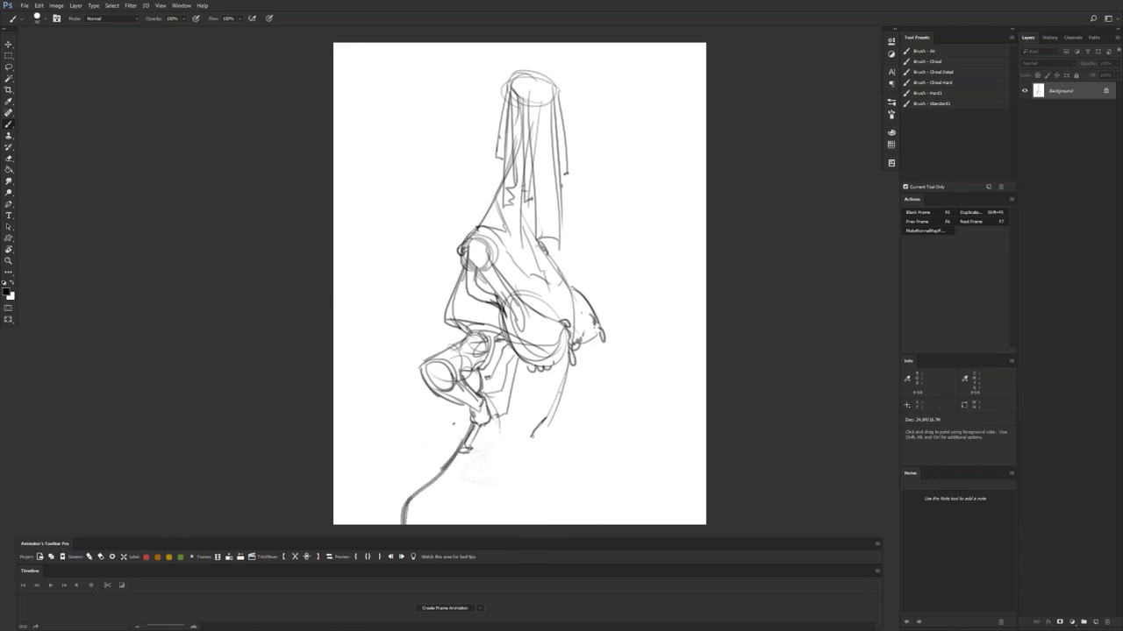
pyautogui.moveTo(528, 436)
pyautogui.mouseDown()
pyautogui.moveTo(466, 504)
pyautogui.moveTo(470, 524)
pyautogui.mouseUp()
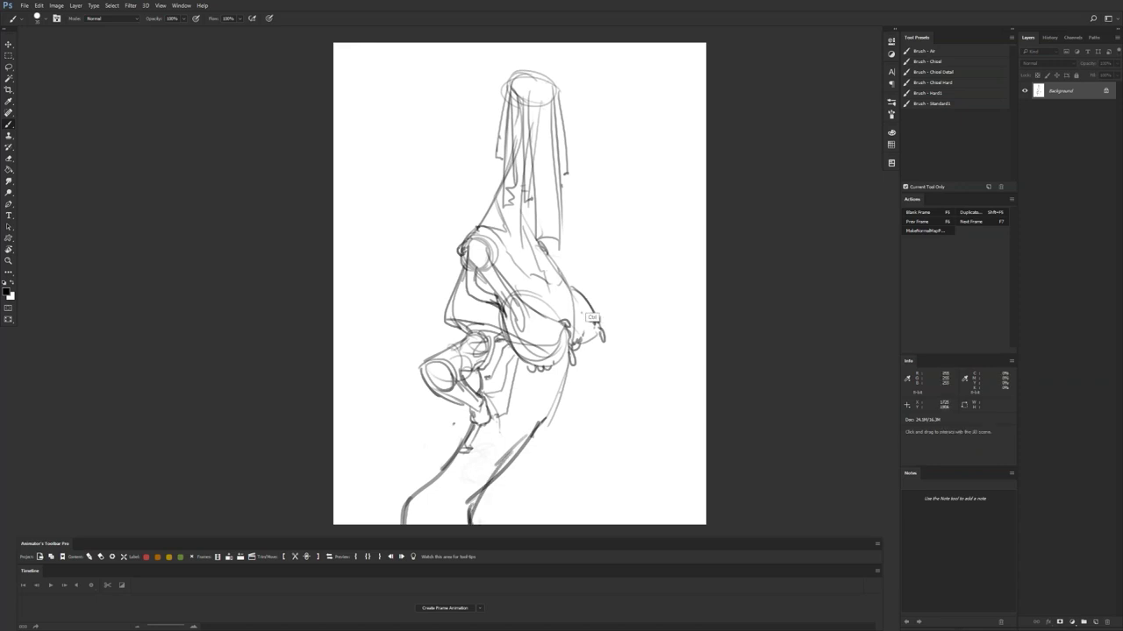
pyautogui.hotkey('ctrl', 'shift', 'h')
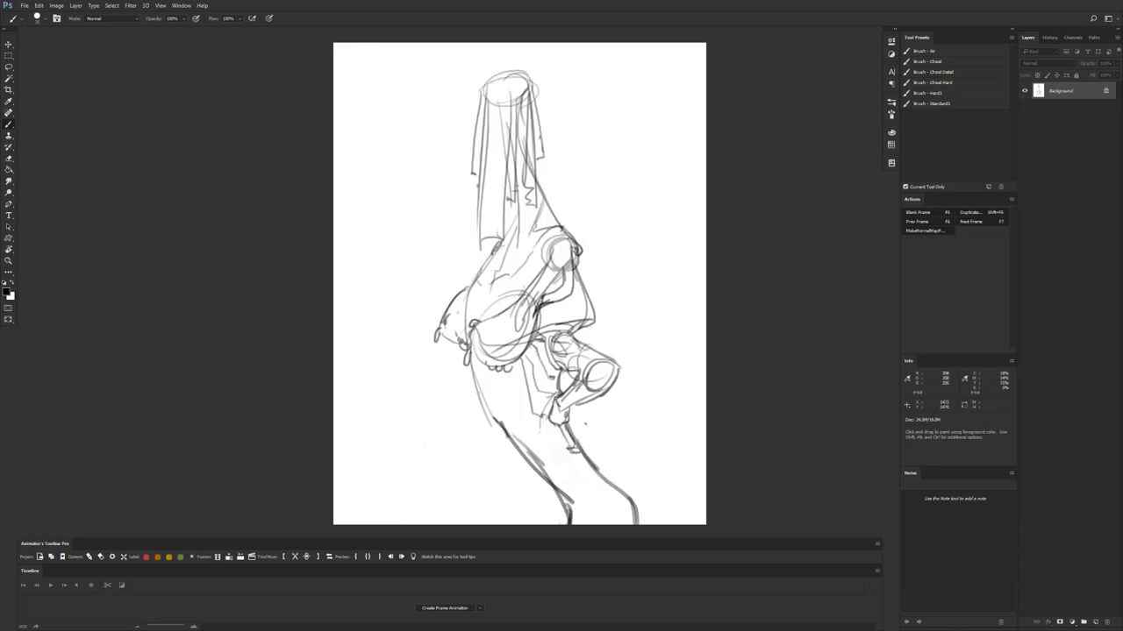
# Step: Clean up the shoulder joint by painting white inside it, and add a black edge detail at the headpiece's upper corner
pyautogui.moveTo(554, 237)
pyautogui.mouseDown()
pyautogui.moveTo(547, 262)
pyautogui.moveTo(560, 236)
pyautogui.mouseUp()
pyautogui.press('x')
pyautogui.moveTo(550, 262); pyautogui.dragTo(551, 269)
pyautogui.press('d')
pyautogui.moveTo(491, 79); pyautogui.dragTo(476, 100)
# Step: Flip the canvas back, define the headpiece's rim and slit, and add strands down the back of the neck
pyautogui.hotkey('ctrl', 'shift', 'h')
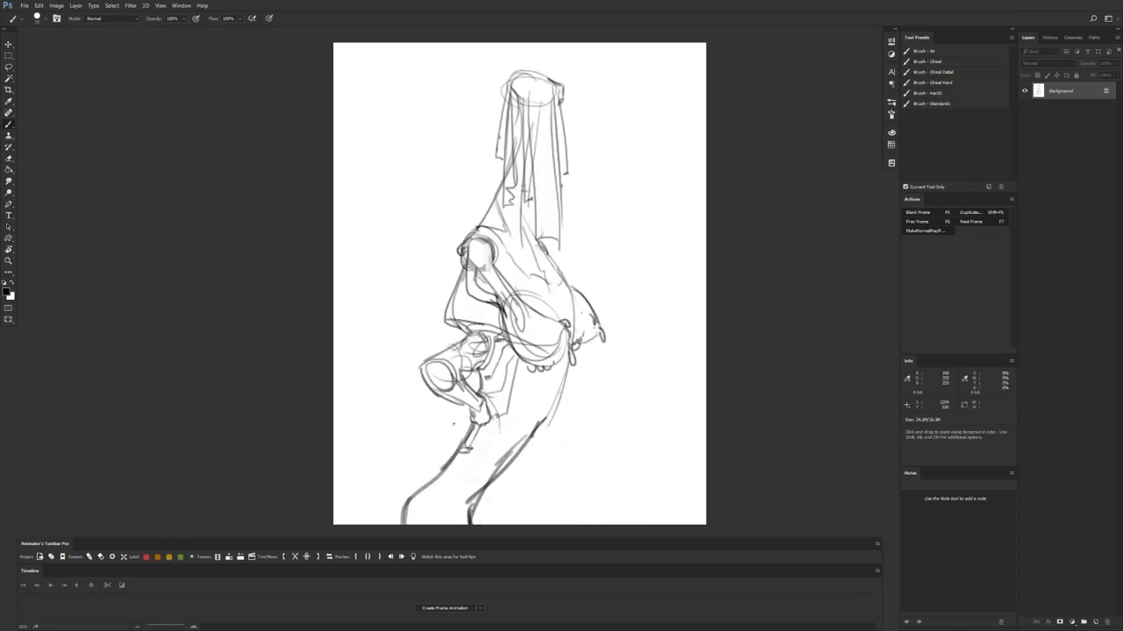
pyautogui.moveTo(506, 80)
pyautogui.mouseDown()
pyautogui.moveTo(501, 103)
pyautogui.moveTo(515, 89)
pyautogui.moveTo(556, 89)
pyautogui.mouseUp()
pyautogui.moveTo(541, 93); pyautogui.dragTo(526, 93)
pyautogui.moveTo(501, 158); pyautogui.dragTo(486, 211)
pyautogui.moveTo(500, 161); pyautogui.dragTo(478, 221)
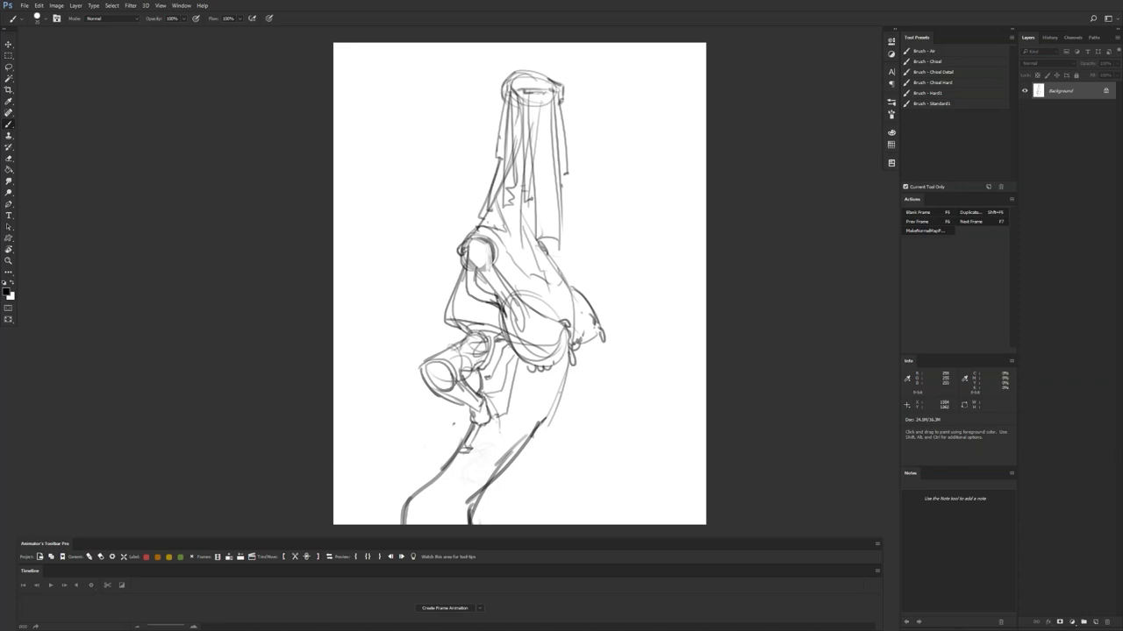
# Step: Darken the chest and belly contour and add inner panel lines and a band across the lower body
pyautogui.moveTo(553, 261)
pyautogui.mouseDown()
pyautogui.moveTo(570, 321)
pyautogui.moveTo(548, 422)
pyautogui.mouseUp()
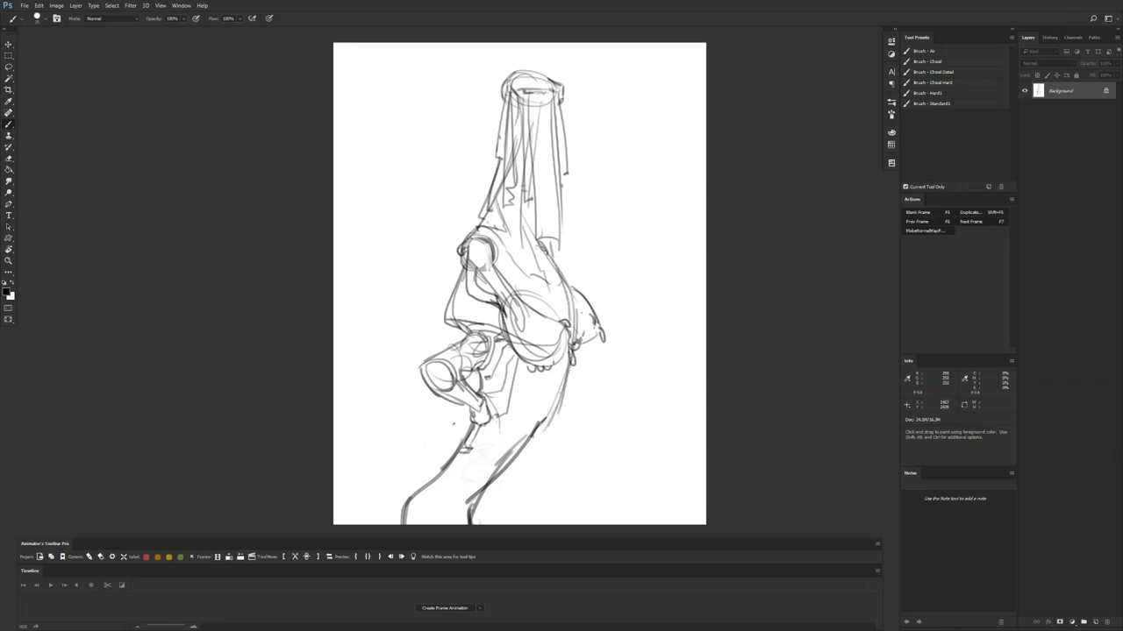
pyautogui.moveTo(536, 371)
pyautogui.mouseDown()
pyautogui.moveTo(521, 423)
pyautogui.moveTo(470, 458)
pyautogui.moveTo(493, 468)
pyautogui.moveTo(556, 393)
pyautogui.mouseUp()
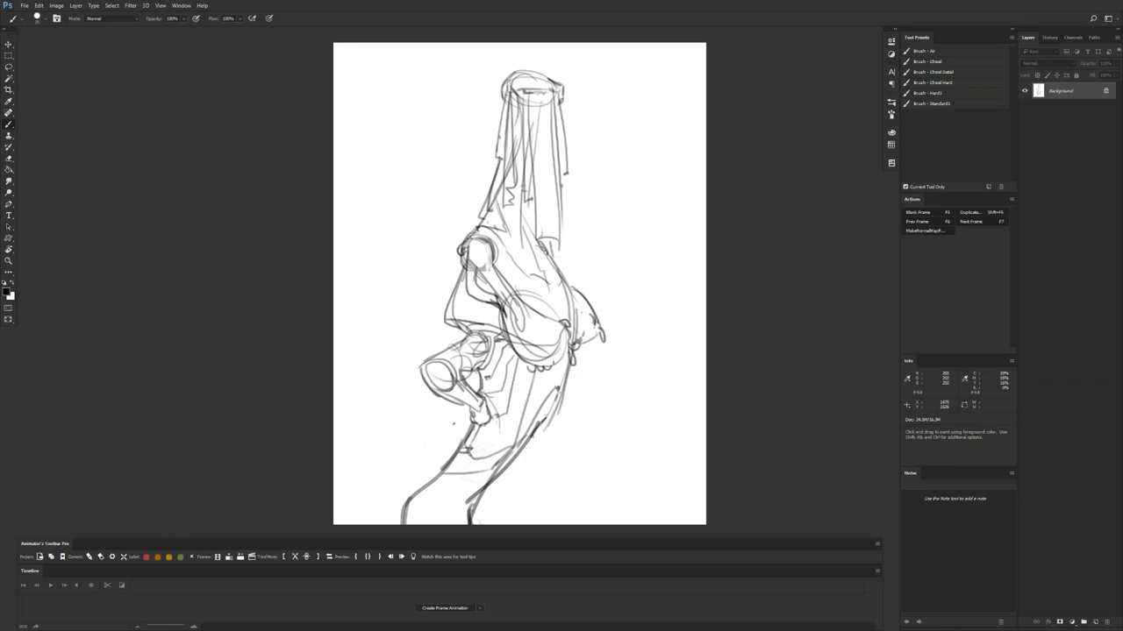
pyautogui.moveTo(543, 258)
pyautogui.mouseDown()
pyautogui.moveTo(541, 315)
pyautogui.moveTo(563, 279)
pyautogui.mouseUp()
# Step: Flip the canvas and draw long drooping cables from the headpiece and back to both side edges of the canvas
pyautogui.hotkey('ctrl', 'shift', 'h')
pyautogui.moveTo(481, 100)
pyautogui.mouseDown()
pyautogui.moveTo(428, 276)
pyautogui.moveTo(400, 277)
pyautogui.moveTo(354, 144)
pyautogui.moveTo(345, 43)
pyautogui.mouseUp()
pyautogui.moveTo(350, 113); pyautogui.dragTo(373, 252)
pyautogui.moveTo(335, 156); pyautogui.dragTo(422, 315)
pyautogui.moveTo(479, 112)
pyautogui.mouseDown()
pyautogui.moveTo(385, 263)
pyautogui.moveTo(334, 290)
pyautogui.mouseUp()
pyautogui.moveTo(334, 263); pyautogui.dragTo(384, 303)
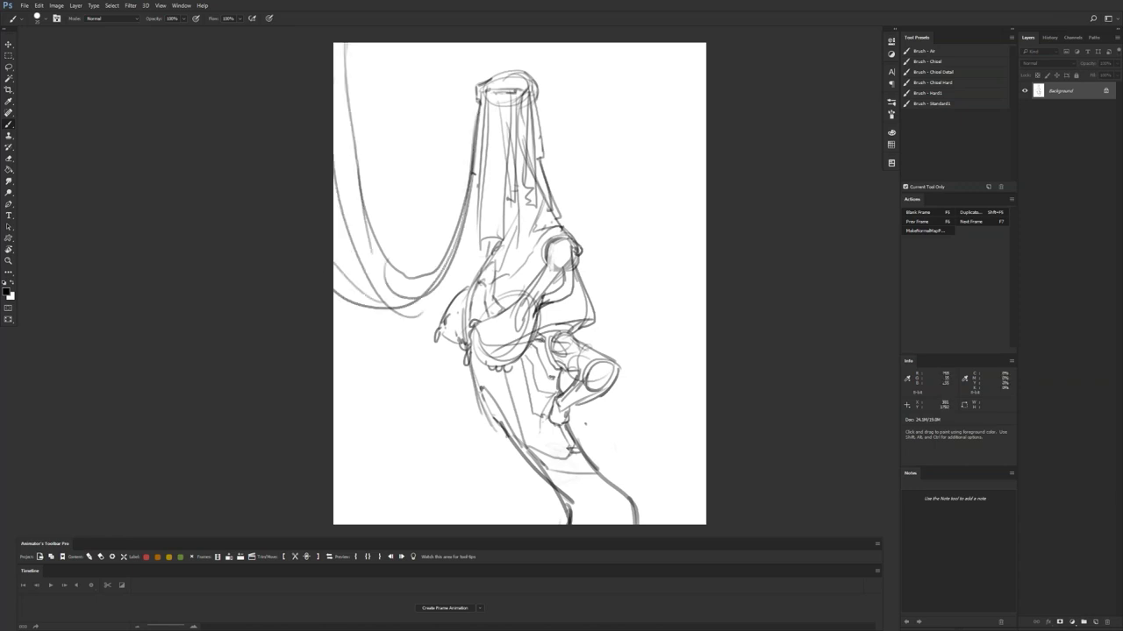
pyautogui.moveTo(540, 128); pyautogui.dragTo(707, 200)
pyautogui.moveTo(547, 165)
pyautogui.mouseDown()
pyautogui.moveTo(581, 244)
pyautogui.moveTo(706, 327)
pyautogui.mouseUp()
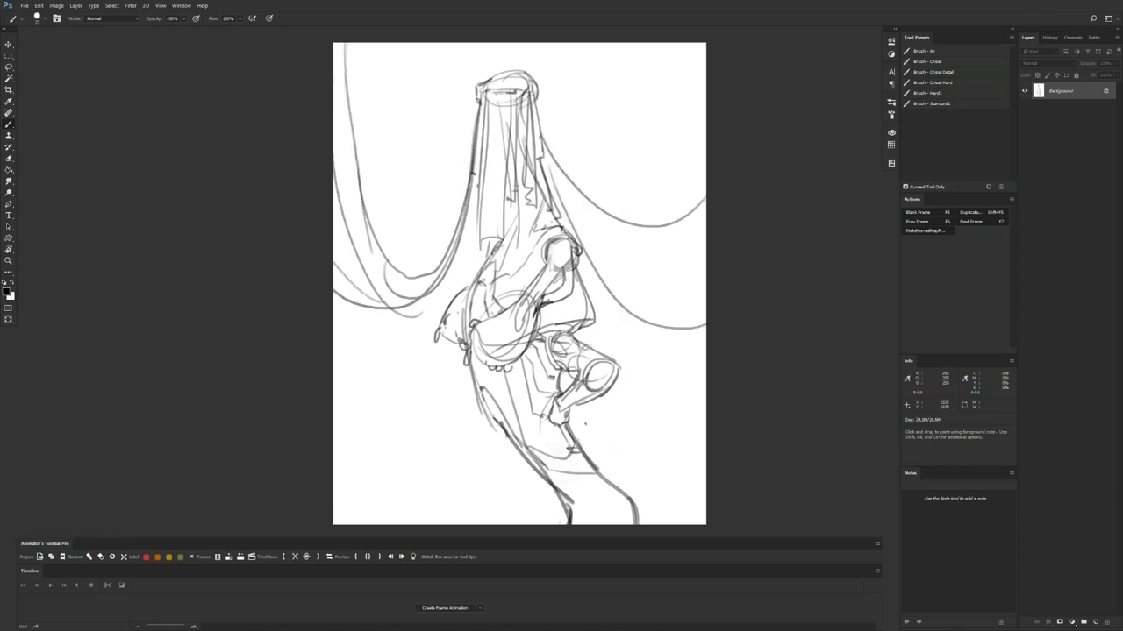
# Step: Draw sweeping curved cables in the lower background on both sides of the figure
pyautogui.moveTo(368, 525); pyautogui.dragTo(409, 388)
pyautogui.moveTo(381, 525); pyautogui.dragTo(428, 475)
pyautogui.moveTo(334, 416); pyautogui.dragTo(407, 379)
pyautogui.moveTo(333, 393); pyautogui.dragTo(428, 360)
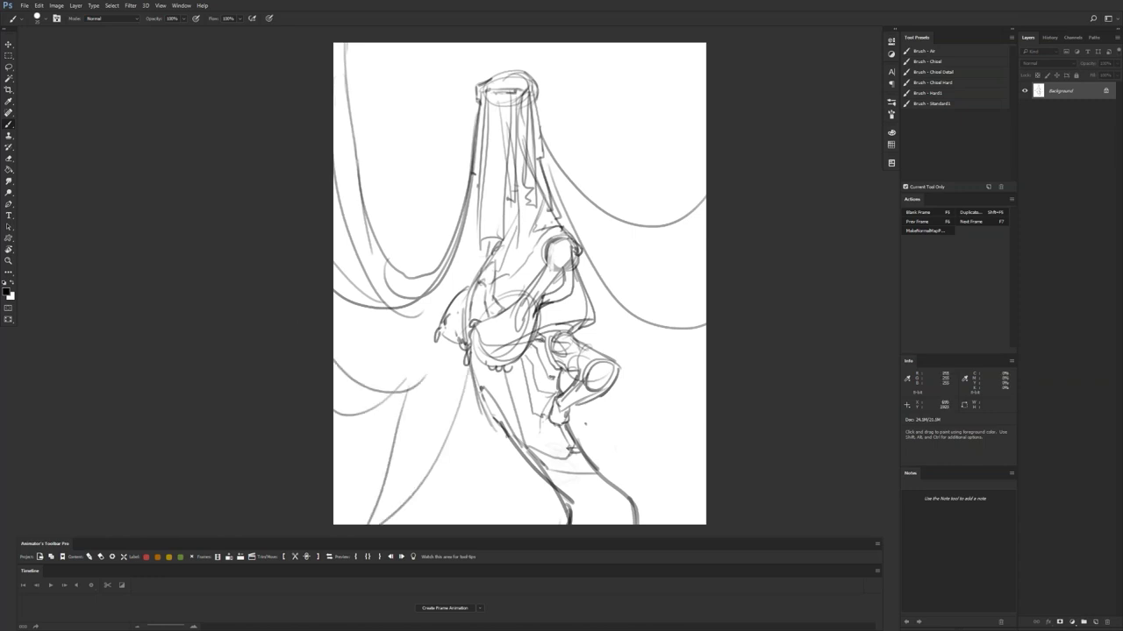
pyautogui.moveTo(582, 396); pyautogui.dragTo(705, 522)
pyautogui.moveTo(637, 398); pyautogui.dragTo(687, 435)
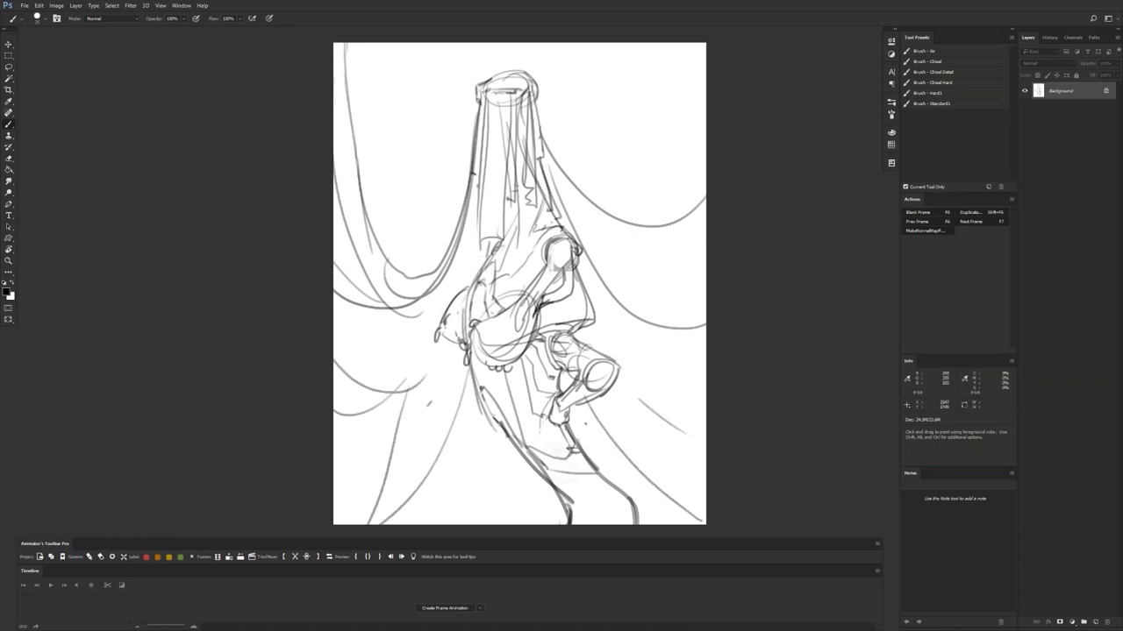
# Step: Draw vertical cables rising from the top of the headpiece to the canvas's upper edge
pyautogui.moveTo(485, 82); pyautogui.dragTo(501, 43)
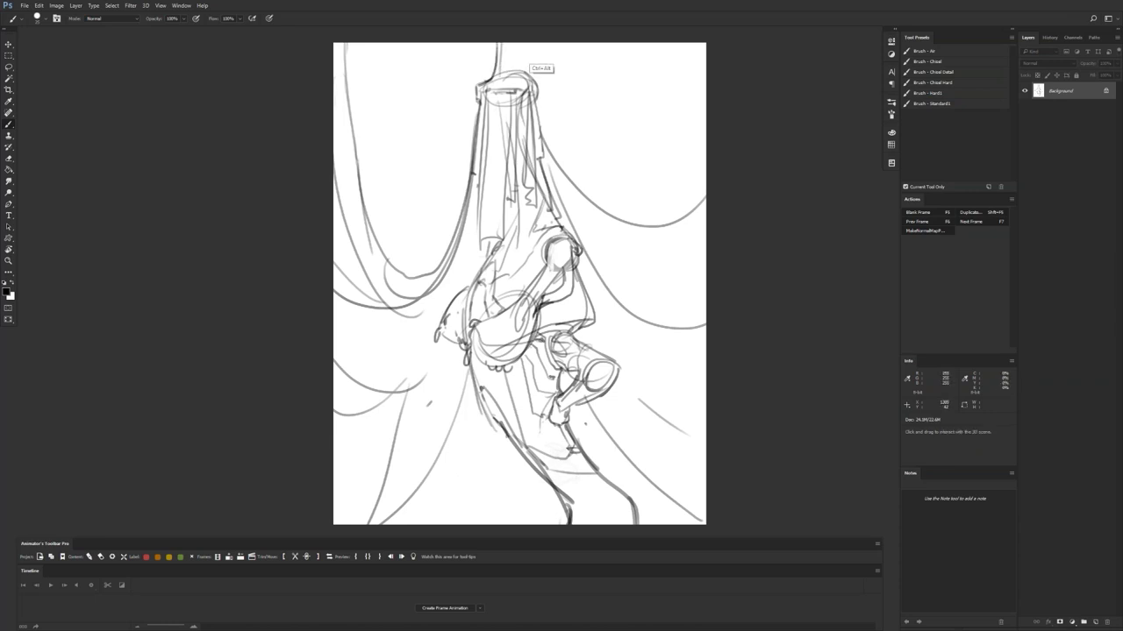
pyautogui.moveTo(533, 42); pyautogui.dragTo(531, 84)
pyautogui.moveTo(518, 42)
pyautogui.mouseDown()
pyautogui.moveTo(488, 89)
pyautogui.moveTo(516, 82)
pyautogui.mouseUp()
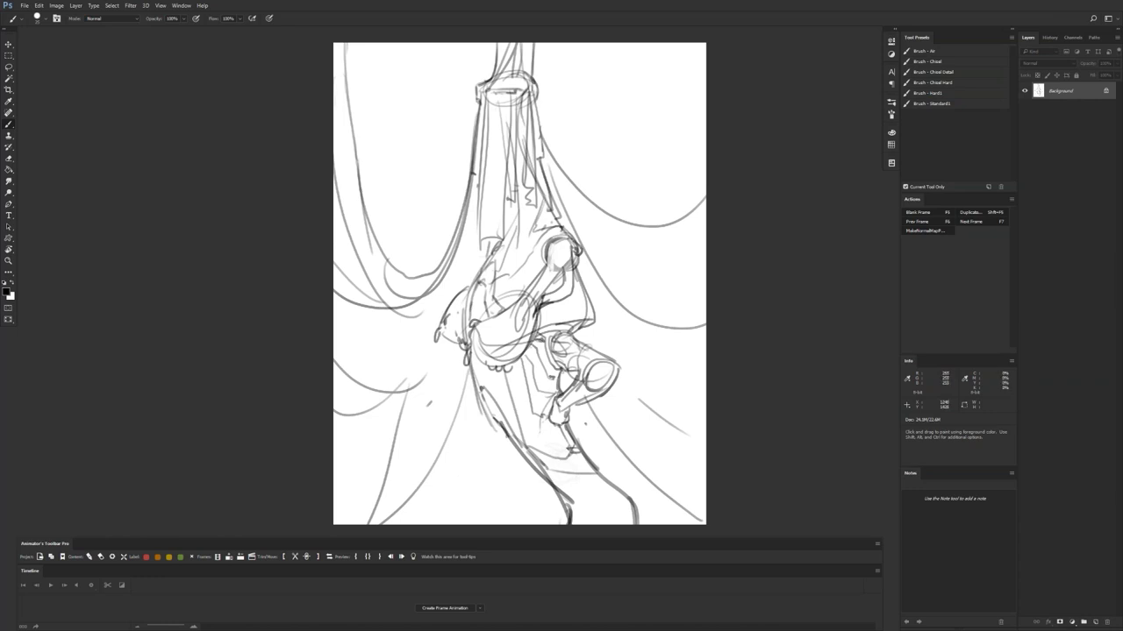
pyautogui.moveTo(511, 230); pyautogui.dragTo(517, 197)
# Step: Set up a copy of the sketch on Layer 1 with a white-filled Layer 2 between it and the Background
pyautogui.hotkey('ctrl', 'shift', 'alt', 'n')
pyautogui.click(1062, 108)
pyautogui.press('g')
pyautogui.press('x')
pyautogui.hotkey('ctrl', 'shift', 'alt', 'n')
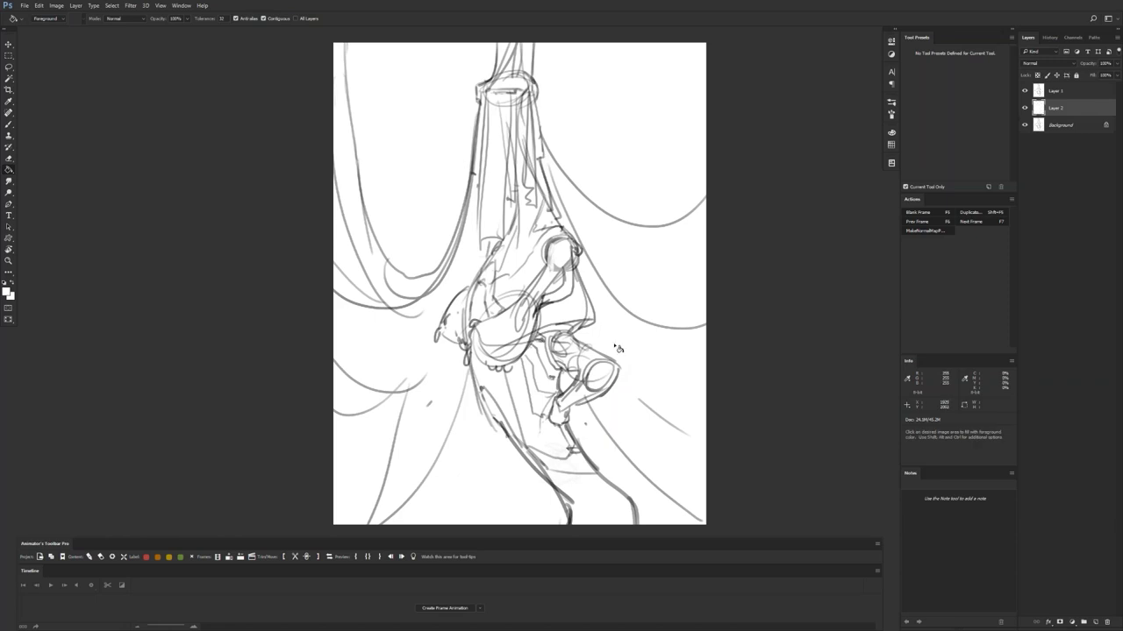
# Step: Lower the opacity of Layer 1 to fade the sketch, and select Layer 2
pyautogui.click(1077, 96)
pyautogui.moveTo(1092, 76); pyautogui.dragTo(1033, 77)
pyautogui.hotkey('alt', '[')
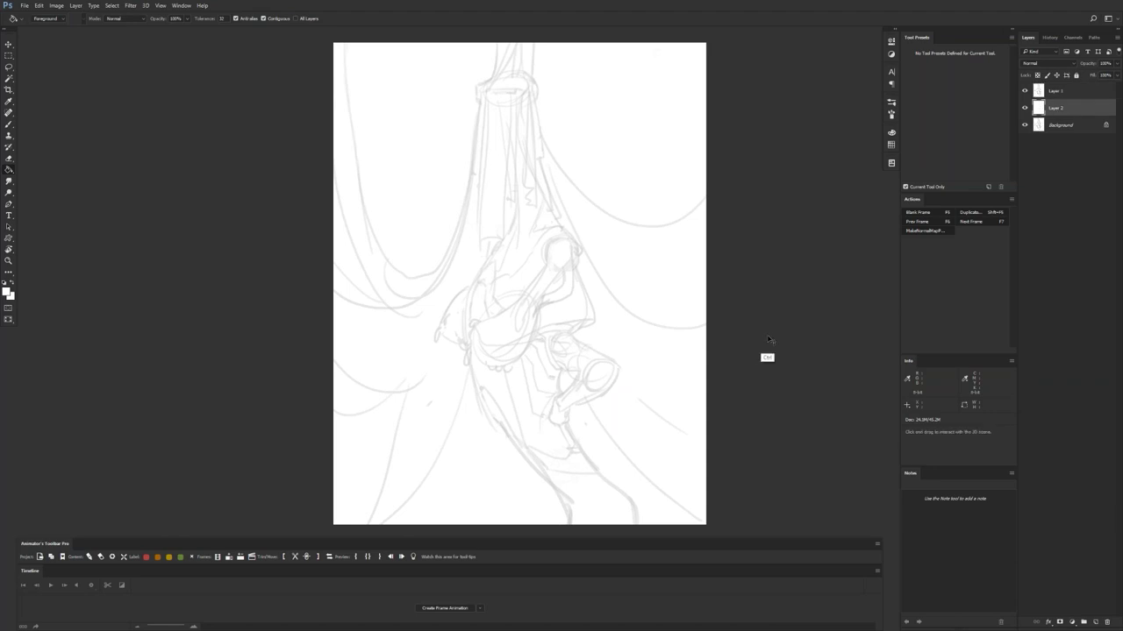
# Step: Darken Layer 2 with a Hue/Saturation adjustment of Hue +18, Saturation +26 and Lightness -88
pyautogui.hotkey('ctrl', 'u')
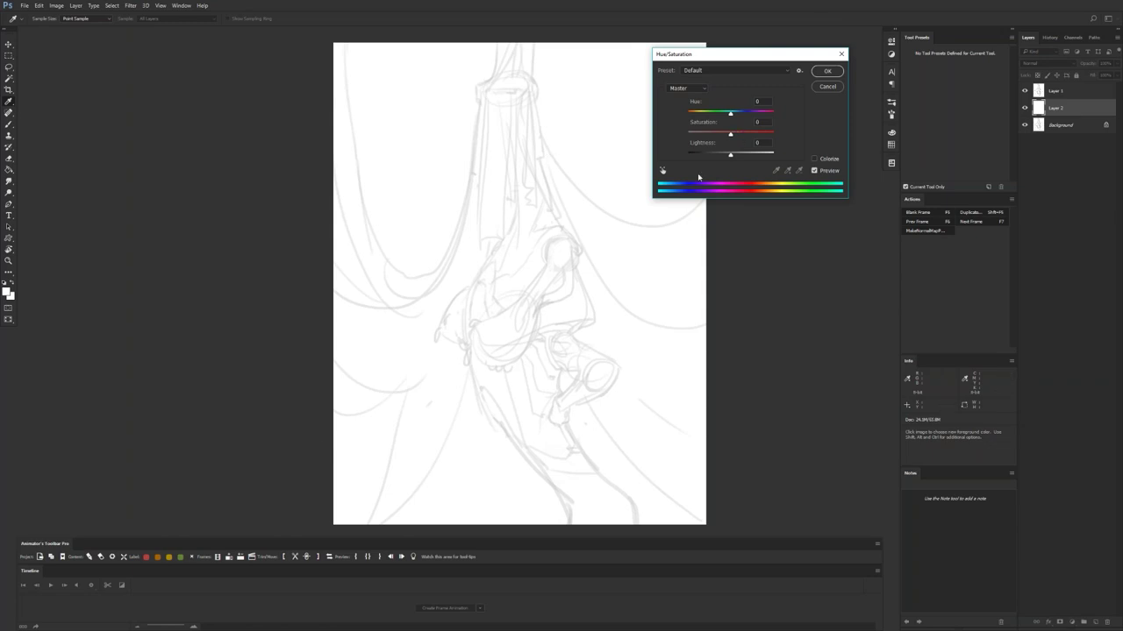
pyautogui.moveTo(730, 132); pyautogui.dragTo(742, 133)
pyautogui.moveTo(735, 117); pyautogui.dragTo(711, 114)
pyautogui.moveTo(732, 155); pyautogui.dragTo(727, 114)
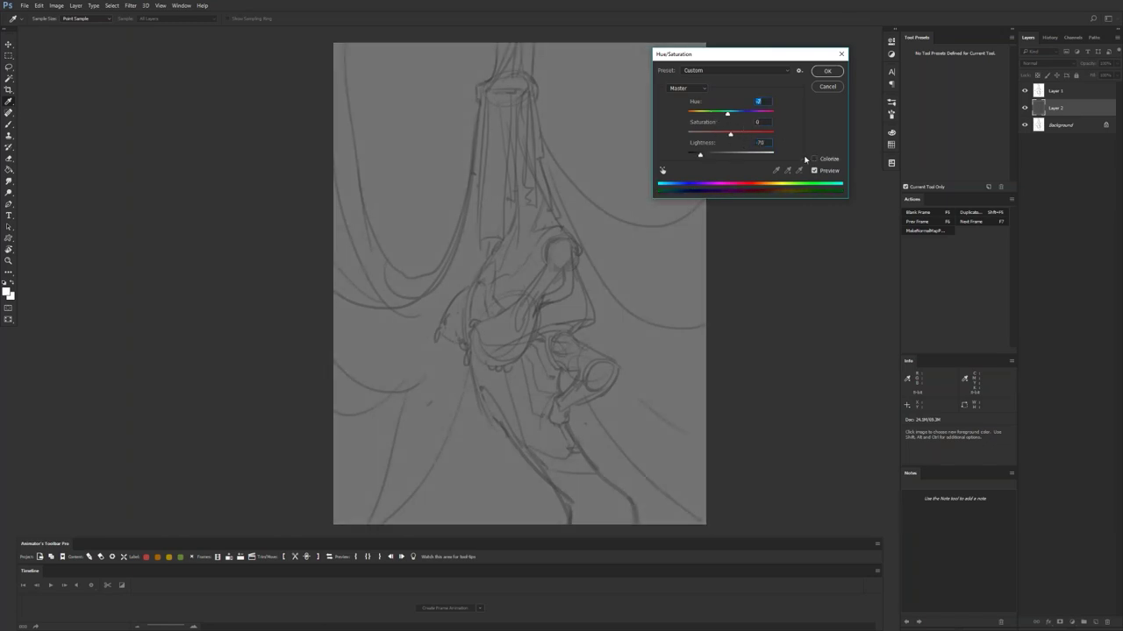
pyautogui.moveTo(699, 154); pyautogui.dragTo(738, 114)
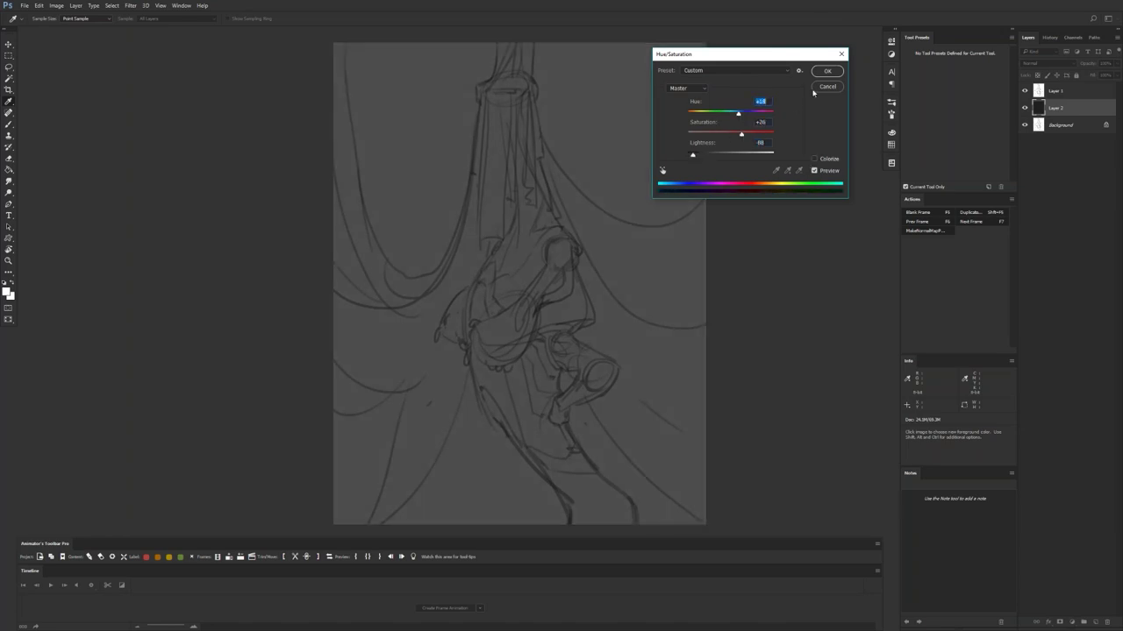
pyautogui.click(827, 71)
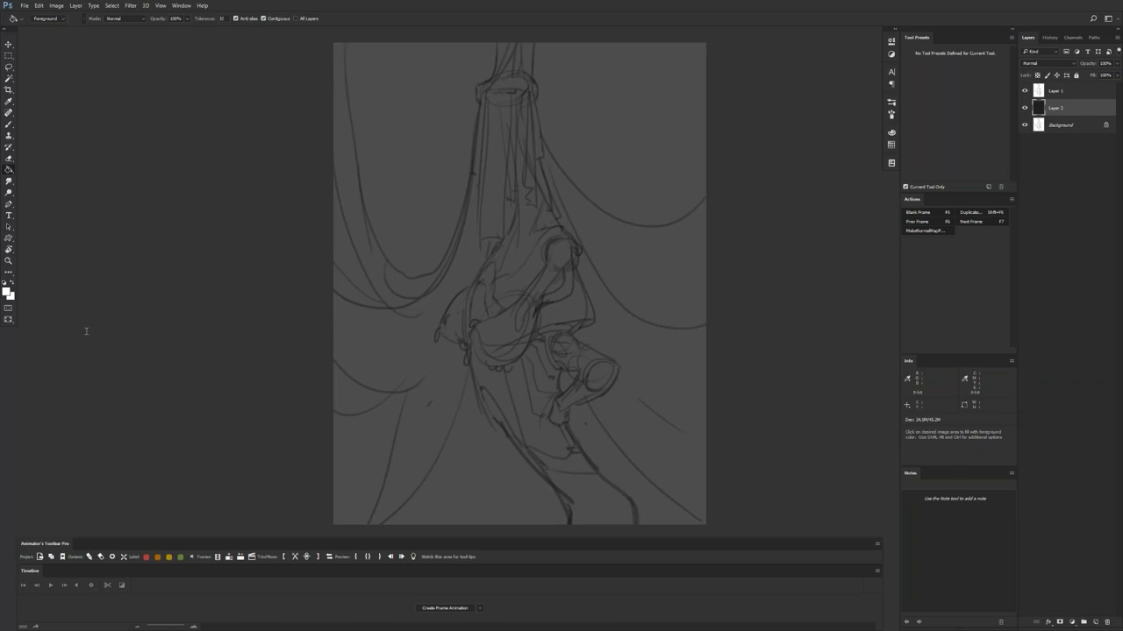
# Step: With the Brush tool and a bright blue, block in the robe below the headpiece and sweep out over the left drapery
pyautogui.click(516, 221)
pyautogui.hotkey('ctrl', 'z')
pyautogui.press('b')
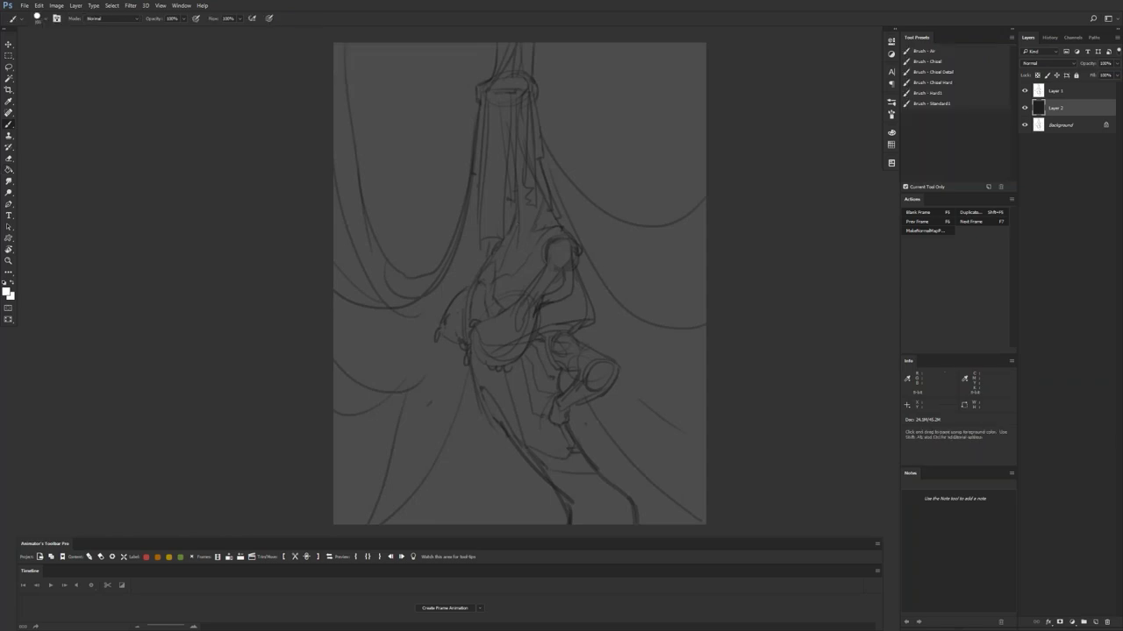
pyautogui.click(891, 131)
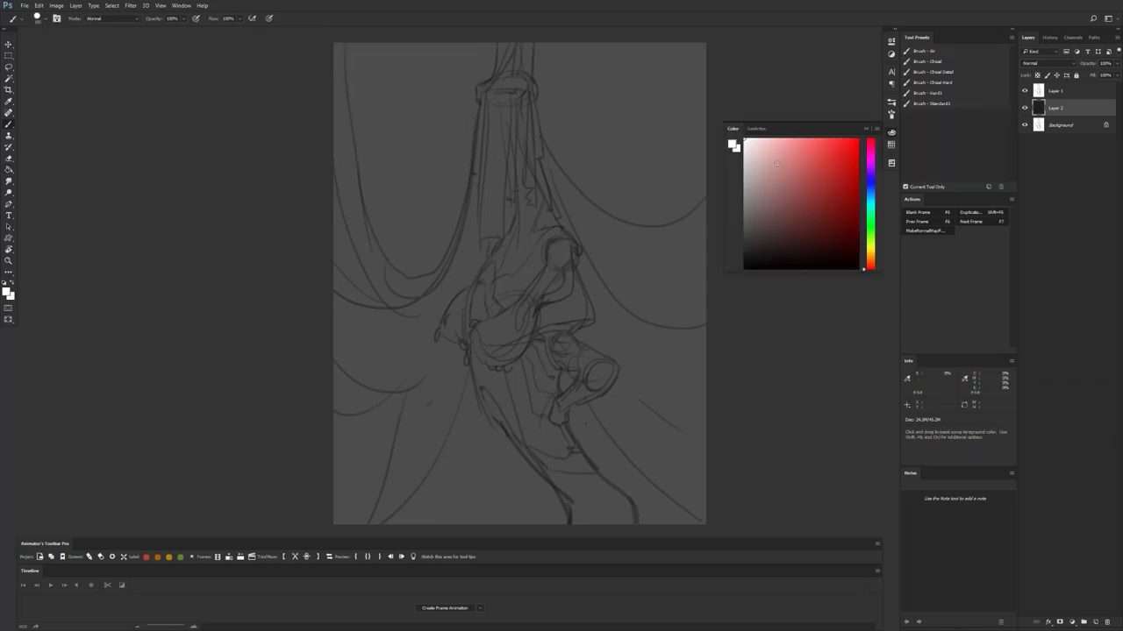
pyautogui.moveTo(761, 175); pyautogui.dragTo(818, 138)
pyautogui.moveTo(504, 87)
pyautogui.mouseDown()
pyautogui.moveTo(478, 219)
pyautogui.moveTo(491, 132)
pyautogui.mouseUp()
pyautogui.hotkey('ctrl', 'z')
pyautogui.click(871, 186)
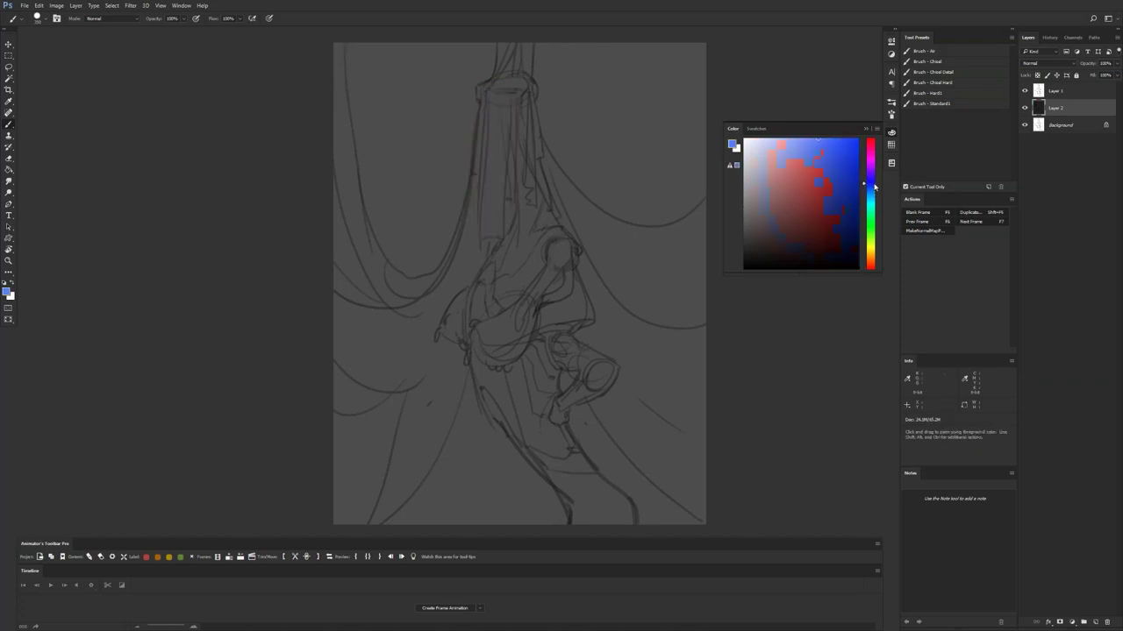
pyautogui.moveTo(504, 96)
pyautogui.mouseDown()
pyautogui.moveTo(496, 263)
pyautogui.moveTo(399, 347)
pyautogui.mouseUp()
pyautogui.press('[')
pyautogui.press('[')
pyautogui.moveTo(480, 325)
pyautogui.mouseDown()
pyautogui.moveTo(497, 338)
pyautogui.moveTo(494, 323)
pyautogui.mouseUp()
pyautogui.press('d')
pyautogui.press('[')
pyautogui.press('[')
pyautogui.press('[')
pyautogui.press('[')
pyautogui.moveTo(389, 318)
pyautogui.mouseDown()
pyautogui.moveTo(336, 236)
pyautogui.moveTo(417, 320)
pyautogui.moveTo(389, 325)
pyautogui.mouseUp()
pyautogui.hotkey('ctrl', 'alt', 'z')
pyautogui.hotkey('ctrl', 'alt', 'z')
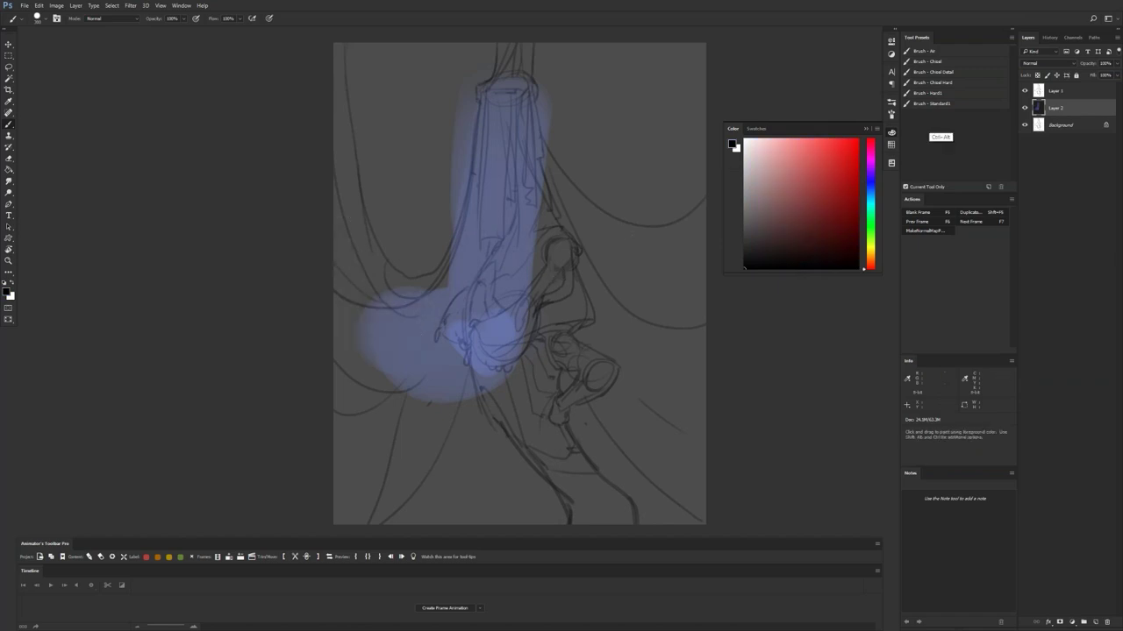
pyautogui.hotkey('ctrl', 'alt', 'z')
pyautogui.hotkey('ctrl', 'alt', 'z')
# Step: Set the blend mode of Layer 1 to Multiply and raise its fill to strengthen the sketch lines
pyautogui.click(1077, 91)
pyautogui.click(1045, 63)
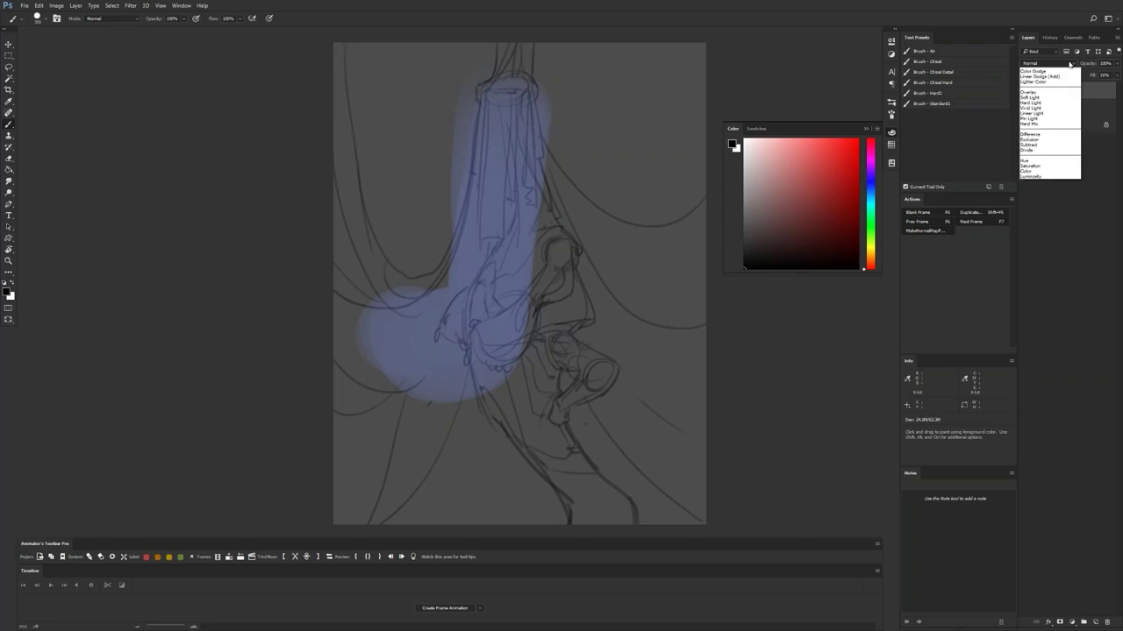
pyautogui.click(1045, 93)
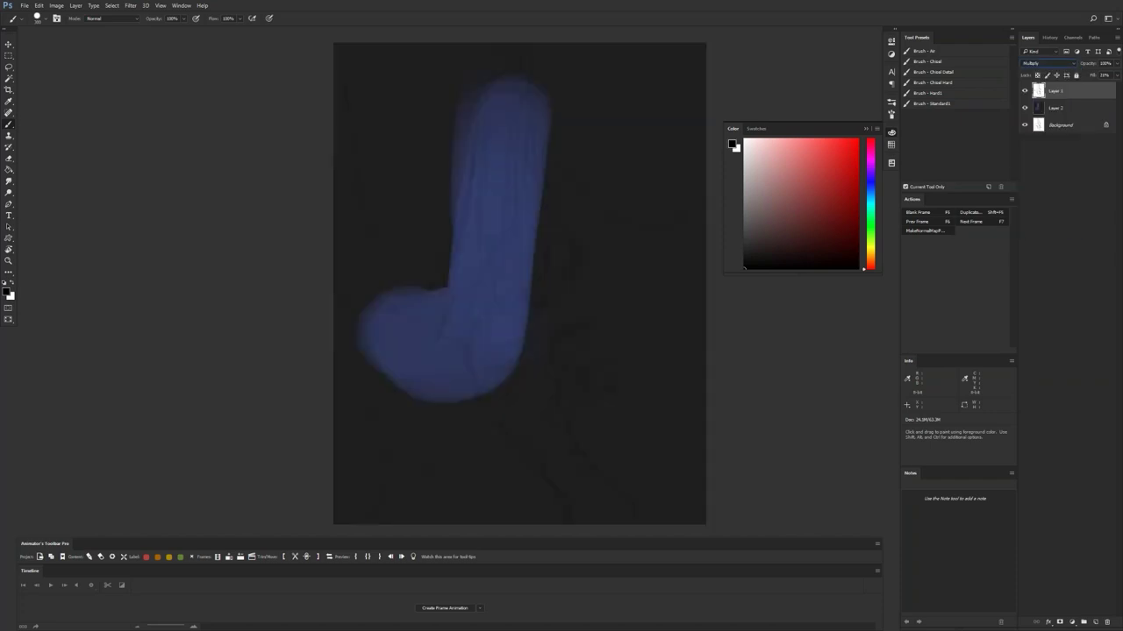
pyautogui.moveTo(1092, 79); pyautogui.dragTo(1104, 78)
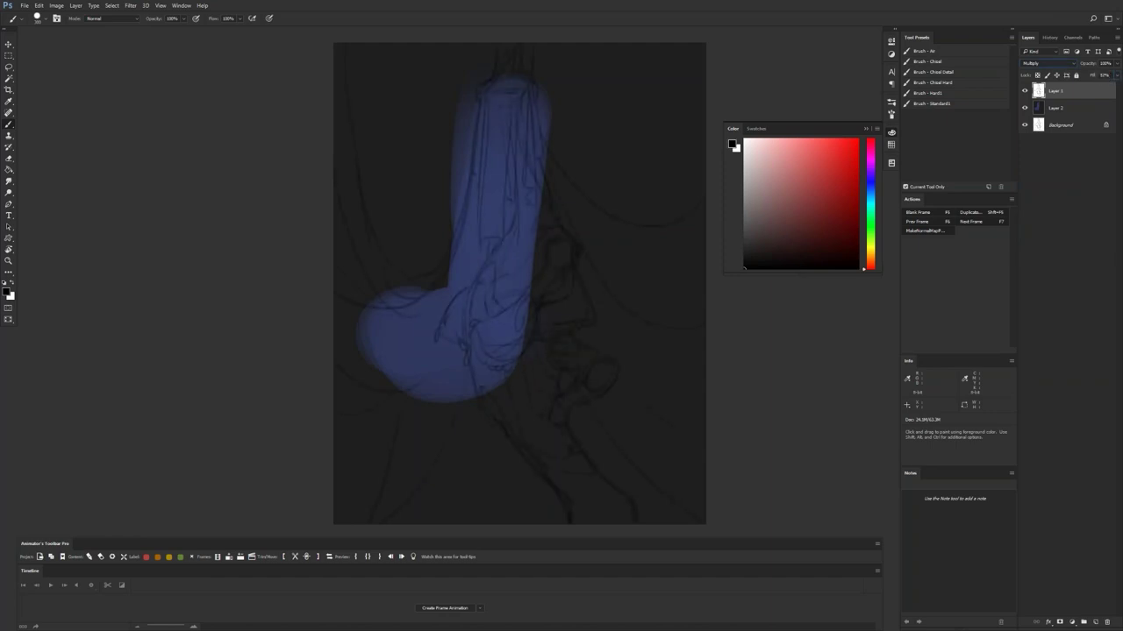
# Step: On Layer 2, trim the robe's outer edge with sampled gray and extend the blue drapery to the canvas's left edge
pyautogui.click(1070, 111)
pyautogui.keyDown('alt'); pyautogui.click(416, 143); pyautogui.keyUp('alt')
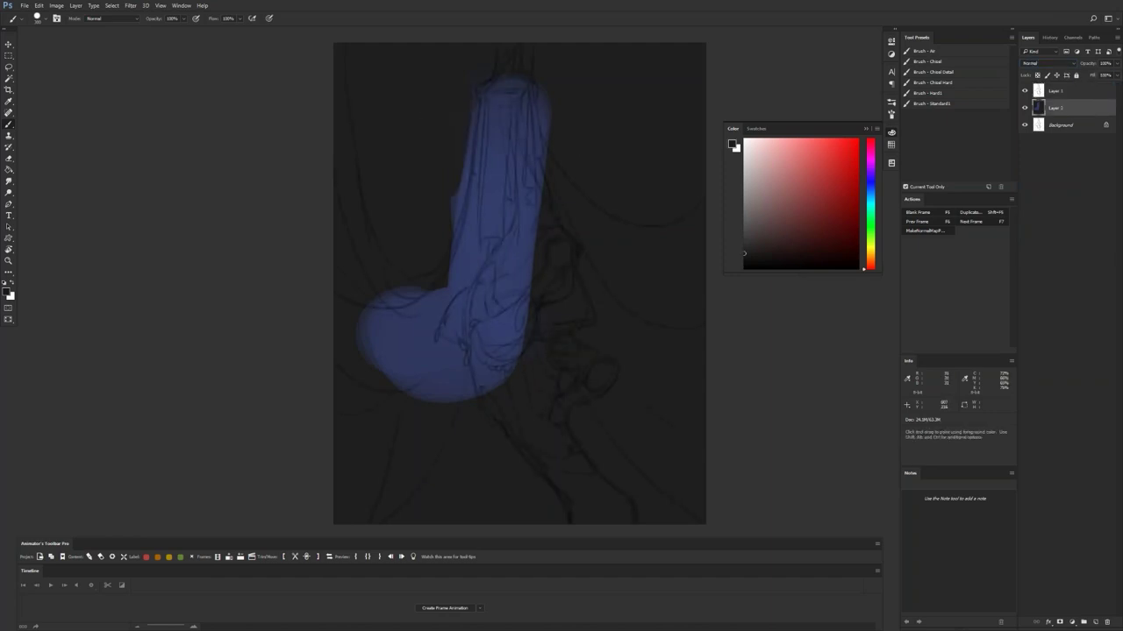
pyautogui.keyDown('alt'); pyautogui.click(471, 260); pyautogui.keyUp('alt')
pyautogui.moveTo(469, 263)
pyautogui.mouseDown()
pyautogui.moveTo(440, 300)
pyautogui.moveTo(382, 305)
pyautogui.moveTo(342, 250)
pyautogui.moveTo(361, 285)
pyautogui.moveTo(329, 62)
pyautogui.mouseUp()
pyautogui.moveTo(346, 299)
pyautogui.mouseDown()
pyautogui.moveTo(356, 349)
pyautogui.moveTo(378, 359)
pyautogui.moveTo(461, 325)
pyautogui.moveTo(403, 365)
pyautogui.mouseUp()
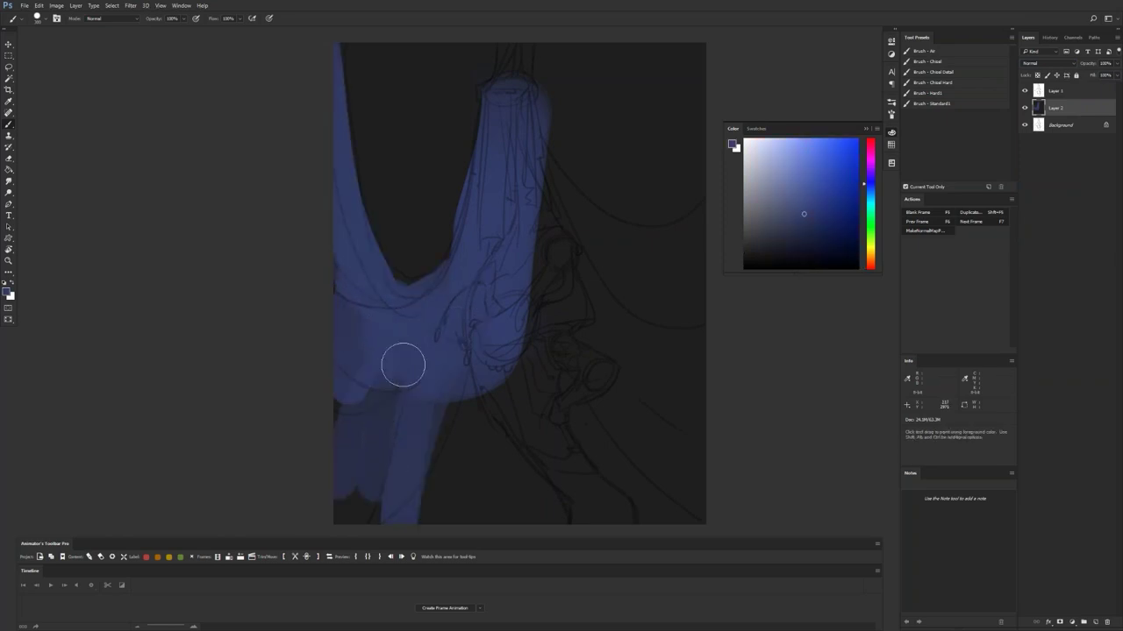
# Step: Paint dark navy over the lower-left drapery beneath the blue swag
pyautogui.keyDown('alt'); pyautogui.click(366, 500); pyautogui.keyUp('alt')
pyautogui.moveTo(338, 268)
pyautogui.mouseDown()
pyautogui.moveTo(426, 409)
pyautogui.moveTo(409, 345)
pyautogui.moveTo(449, 386)
pyautogui.moveTo(363, 371)
pyautogui.moveTo(366, 471)
pyautogui.moveTo(376, 465)
pyautogui.moveTo(452, 511)
pyautogui.moveTo(466, 439)
pyautogui.moveTo(512, 493)
pyautogui.moveTo(492, 394)
pyautogui.moveTo(399, 501)
pyautogui.mouseUp()
pyautogui.moveTo(381, 393); pyautogui.dragTo(379, 487)
pyautogui.keyDown('alt'); pyautogui.click(388, 388); pyautogui.keyUp('alt')
pyautogui.moveTo(368, 416)
pyautogui.mouseDown()
pyautogui.moveTo(367, 463)
pyautogui.moveTo(394, 394)
pyautogui.moveTo(376, 376)
pyautogui.moveTo(431, 411)
pyautogui.moveTo(406, 518)
pyautogui.moveTo(391, 438)
pyautogui.moveTo(474, 441)
pyautogui.moveTo(491, 465)
pyautogui.mouseUp()
# Step: Paint a dark navy shadow beside and under the long flap hanging from the headpiece
pyautogui.keyDown('alt'); pyautogui.click(505, 329); pyautogui.keyUp('alt')
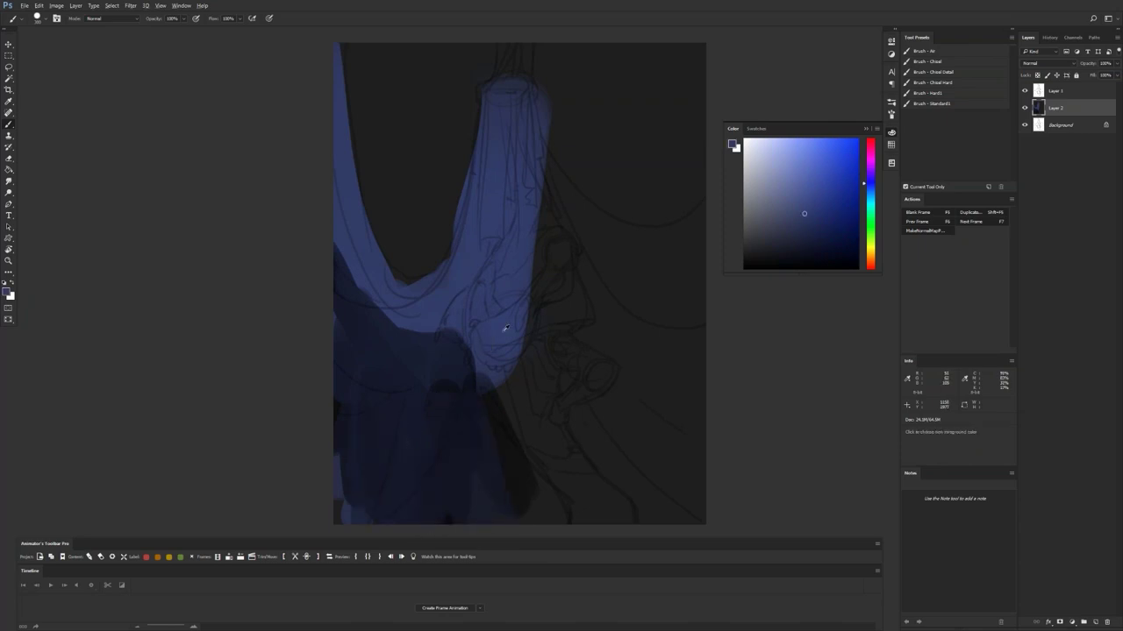
pyautogui.press('d')
pyautogui.moveTo(472, 173)
pyautogui.mouseDown()
pyautogui.moveTo(461, 281)
pyautogui.moveTo(472, 221)
pyautogui.moveTo(481, 256)
pyautogui.moveTo(485, 244)
pyautogui.moveTo(472, 235)
pyautogui.moveTo(484, 157)
pyautogui.mouseUp()
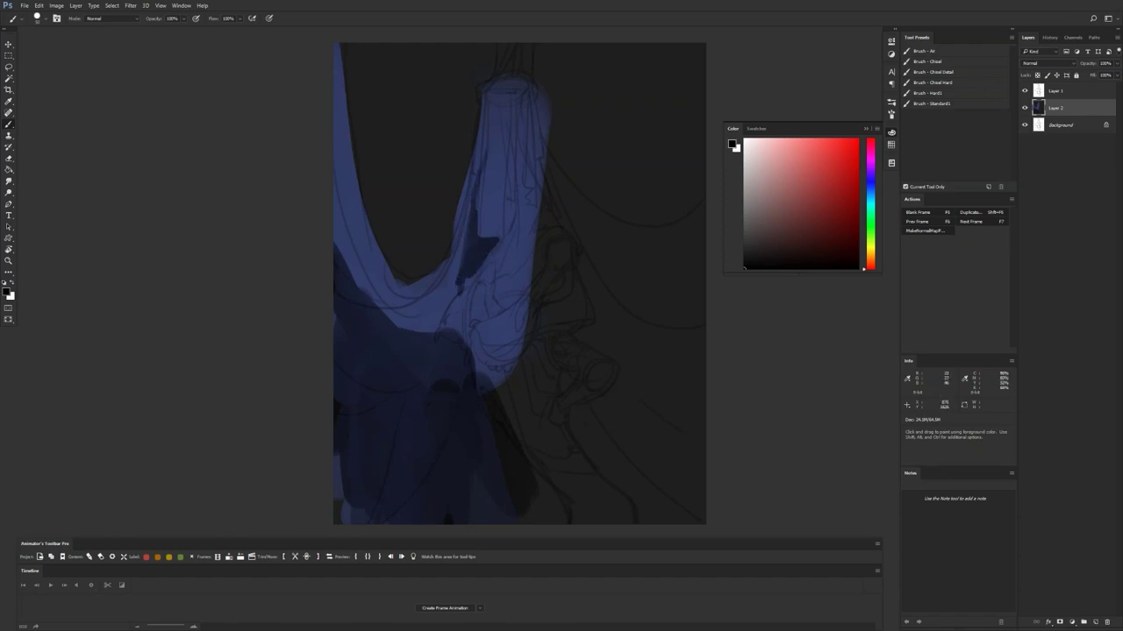
pyautogui.press(']')
pyautogui.press(']')
pyautogui.press(']')
pyautogui.moveTo(412, 177)
pyautogui.mouseDown()
pyautogui.moveTo(431, 131)
pyautogui.moveTo(418, 141)
pyautogui.mouseUp()
pyautogui.keyDown('alt'); pyautogui.click(423, 144); pyautogui.keyUp('alt')
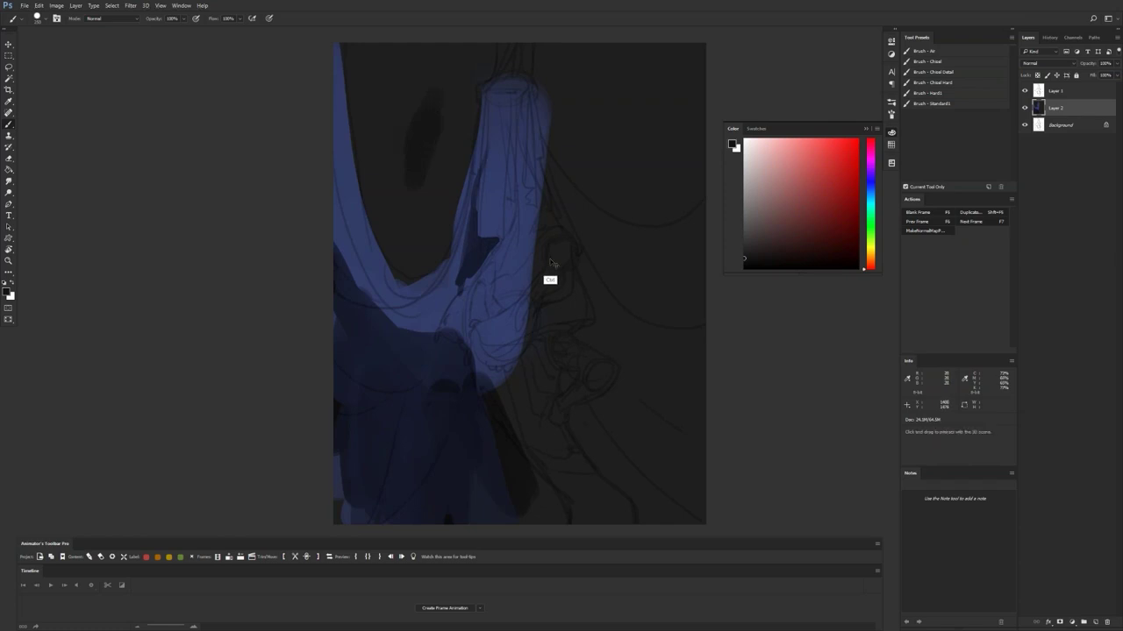
pyautogui.hotkey('ctrl', 'z')
pyautogui.press('d')
pyautogui.press('x')
pyautogui.press('x')
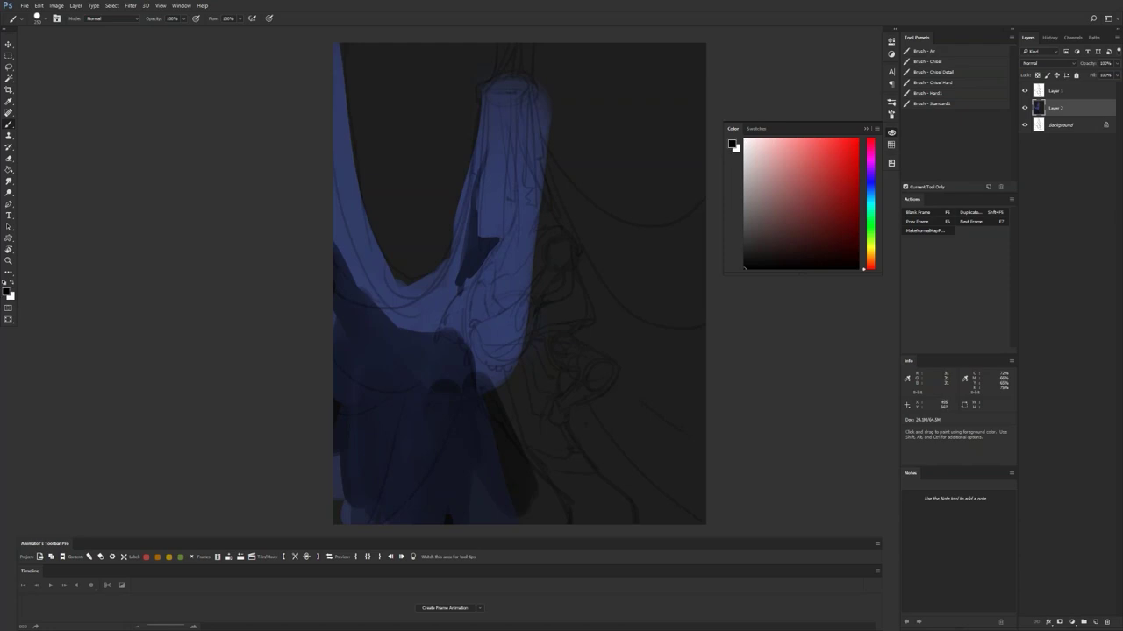
pyautogui.moveTo(413, 132)
pyautogui.mouseDown()
pyautogui.moveTo(406, 100)
pyautogui.moveTo(391, 123)
pyautogui.mouseUp()
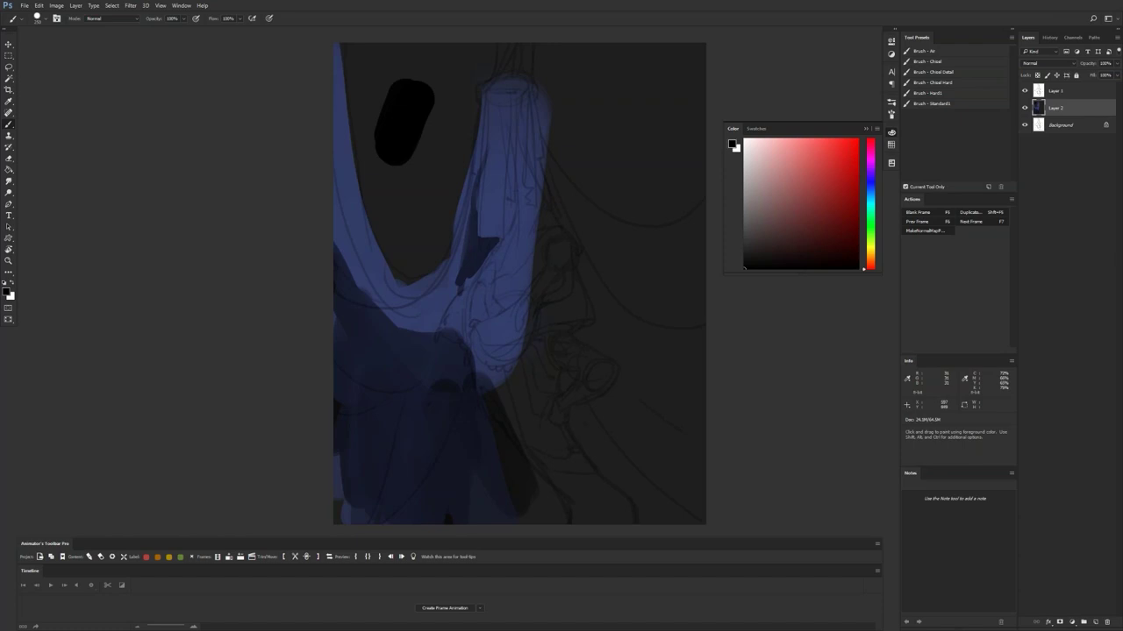
pyautogui.press('x')
pyautogui.moveTo(411, 163)
pyautogui.mouseDown()
pyautogui.moveTo(439, 98)
pyautogui.moveTo(431, 123)
pyautogui.mouseUp()
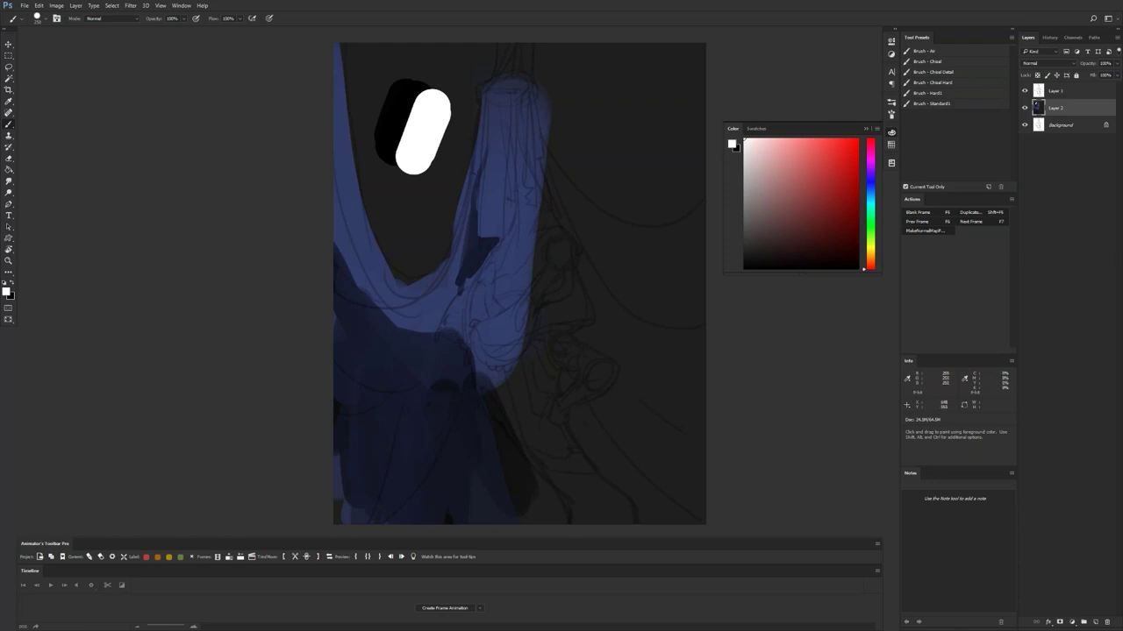
pyautogui.moveTo(415, 112)
pyautogui.mouseDown()
pyautogui.moveTo(407, 147)
pyautogui.moveTo(420, 101)
pyautogui.mouseUp()
pyautogui.keyDown('alt'); pyautogui.click(408, 133); pyautogui.keyUp('alt')
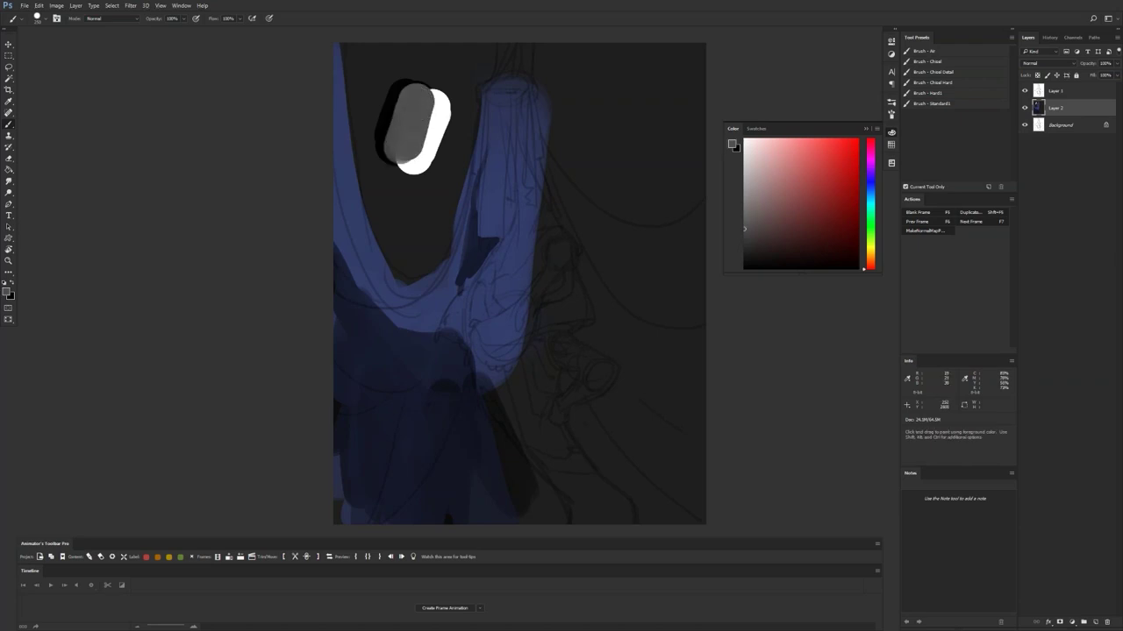
pyautogui.hotkey('ctrl', 'alt', 'z')
pyautogui.hotkey('ctrl', 'alt', 'z')
pyautogui.hotkey('ctrl', 'alt', 'z')
pyautogui.hotkey('ctrl', 'alt', 'z')
# Step: Darken the drapery beneath the sleeve, and paint the sleeve, headpiece rim and vertical cables in a brighter light blue
pyautogui.keyDown('alt'); pyautogui.click(461, 428); pyautogui.keyUp('alt')
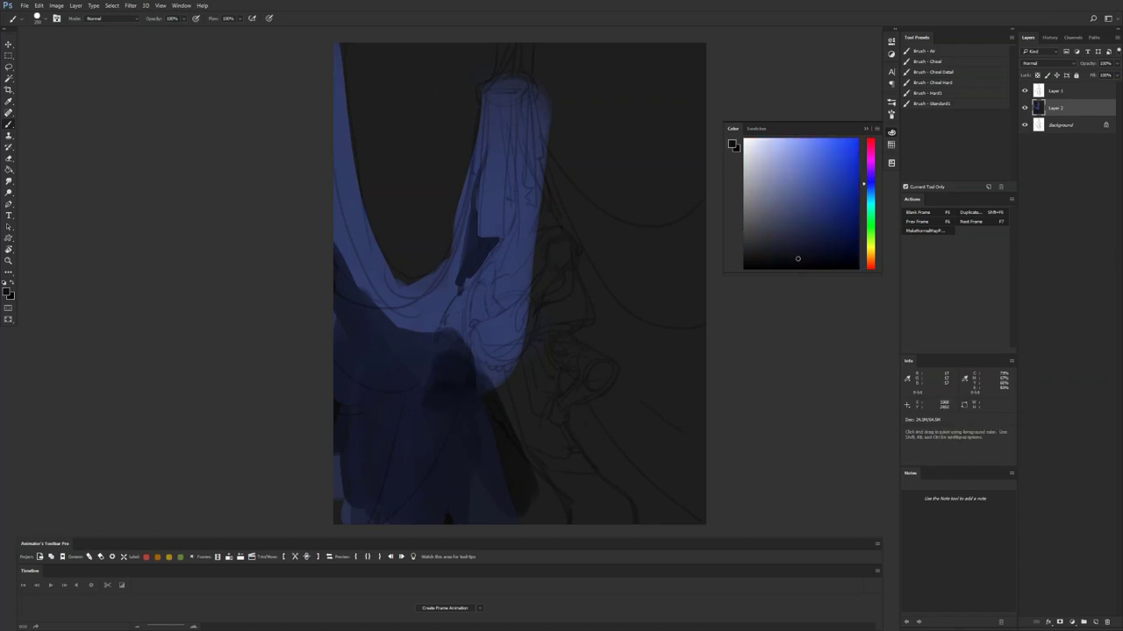
pyautogui.moveTo(477, 358); pyautogui.dragTo(498, 376)
pyautogui.moveTo(871, 203); pyautogui.dragTo(871, 189)
pyautogui.click(817, 149)
pyautogui.moveTo(461, 302)
pyautogui.mouseDown()
pyautogui.moveTo(450, 329)
pyautogui.moveTo(505, 330)
pyautogui.moveTo(496, 346)
pyautogui.moveTo(474, 342)
pyautogui.mouseUp()
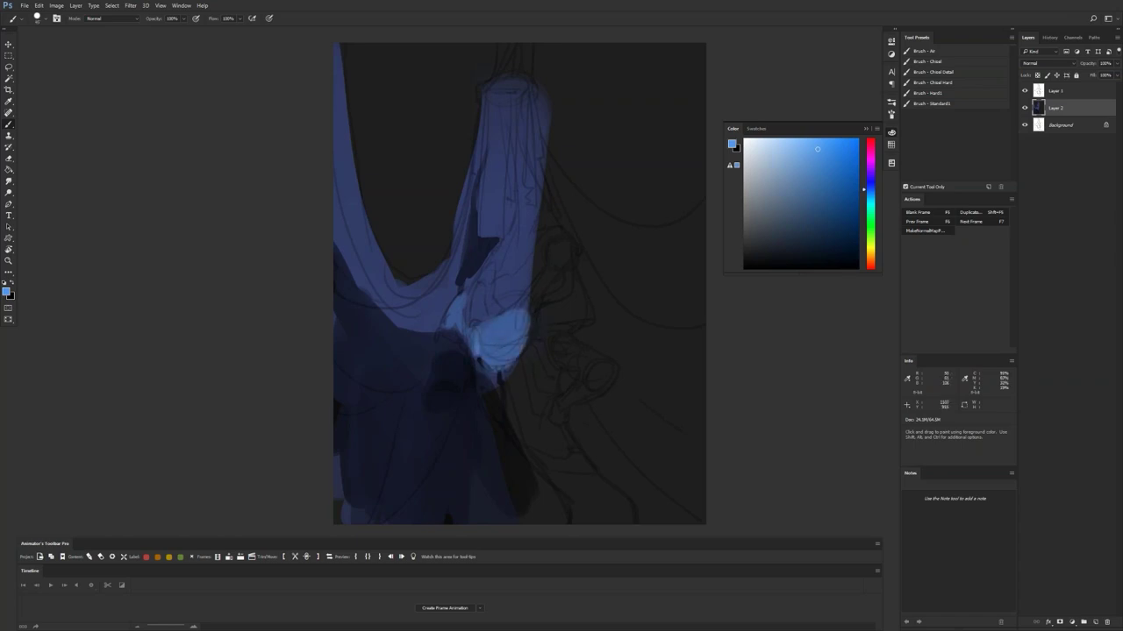
pyautogui.moveTo(480, 97)
pyautogui.mouseDown()
pyautogui.moveTo(517, 83)
pyautogui.moveTo(489, 86)
pyautogui.moveTo(504, 43)
pyautogui.moveTo(491, 83)
pyautogui.moveTo(509, 44)
pyautogui.moveTo(511, 84)
pyautogui.moveTo(525, 42)
pyautogui.moveTo(526, 72)
pyautogui.mouseUp()
# Step: Shade under the headpiece rim with dark and sampled blue, and flip the canvas horizontally
pyautogui.press('d')
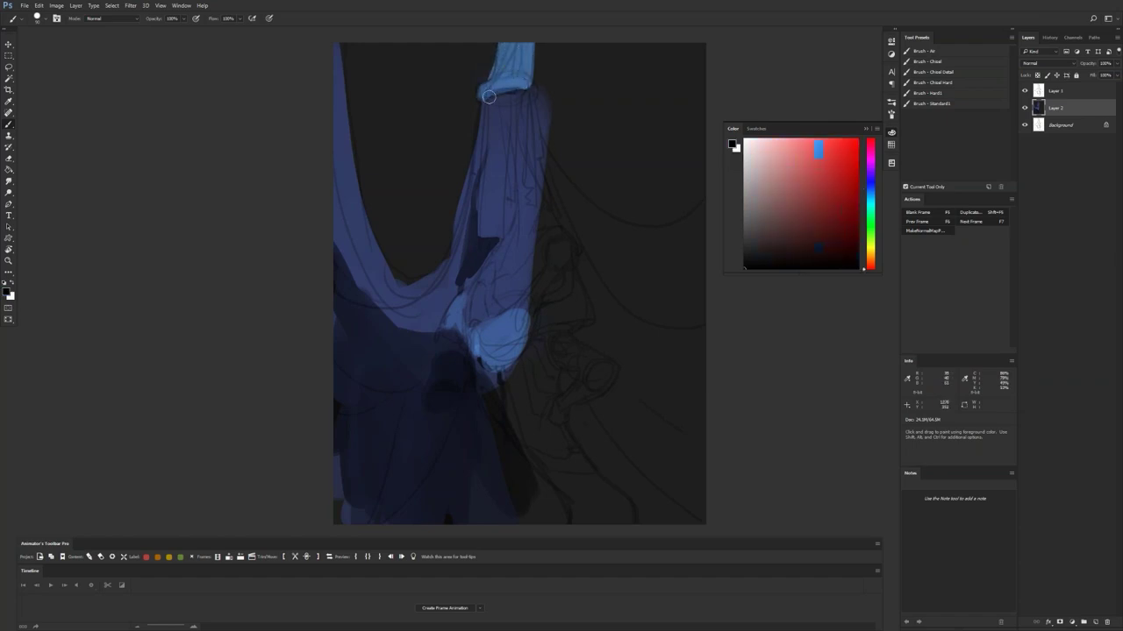
pyautogui.keyDown('alt'); pyautogui.click(505, 97); pyautogui.keyUp('alt')
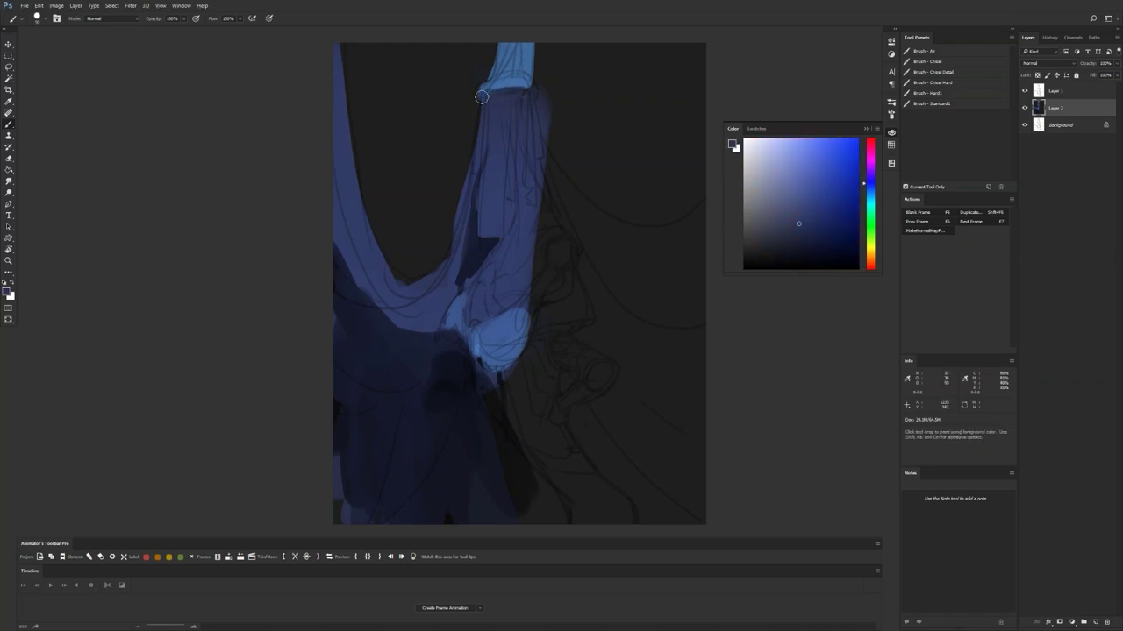
pyautogui.hotkey('ctrl', 'shift', 'h')
# Step: Paint dark navy drapery from the robe's edge down to the canvas's left edge behind the figure
pyautogui.keyDown('alt'); pyautogui.click(482, 119); pyautogui.keyUp('alt')
pyautogui.keyDown('alt'); pyautogui.click(501, 150); pyautogui.keyUp('alt')
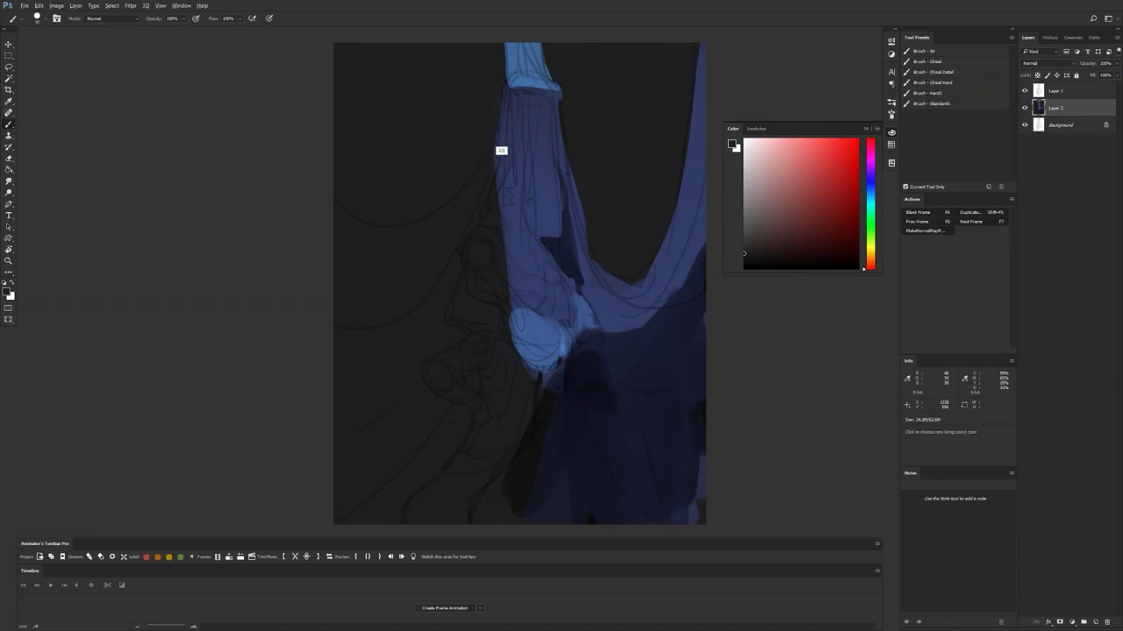
pyautogui.keyDown('alt'); pyautogui.click(594, 394); pyautogui.keyUp('alt')
pyautogui.moveTo(482, 200)
pyautogui.mouseDown()
pyautogui.moveTo(443, 275)
pyautogui.moveTo(358, 363)
pyautogui.moveTo(318, 361)
pyautogui.moveTo(319, 351)
pyautogui.moveTo(359, 429)
pyautogui.moveTo(383, 446)
pyautogui.moveTo(319, 354)
pyautogui.mouseUp()
# Step: Pick a muted navy and blend it over the dark lower drapery with large brush strokes
pyautogui.keyDown('alt'); pyautogui.click(537, 201); pyautogui.keyUp('alt')
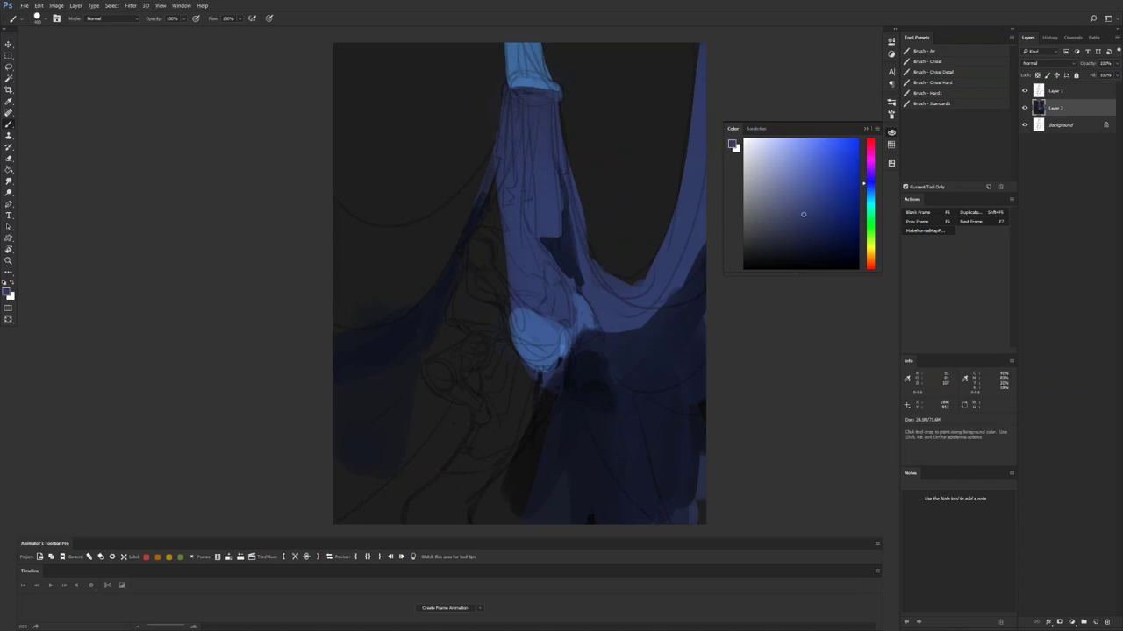
pyautogui.keyDown('alt'); pyautogui.click(459, 309); pyautogui.keyUp('alt')
pyautogui.press(']')
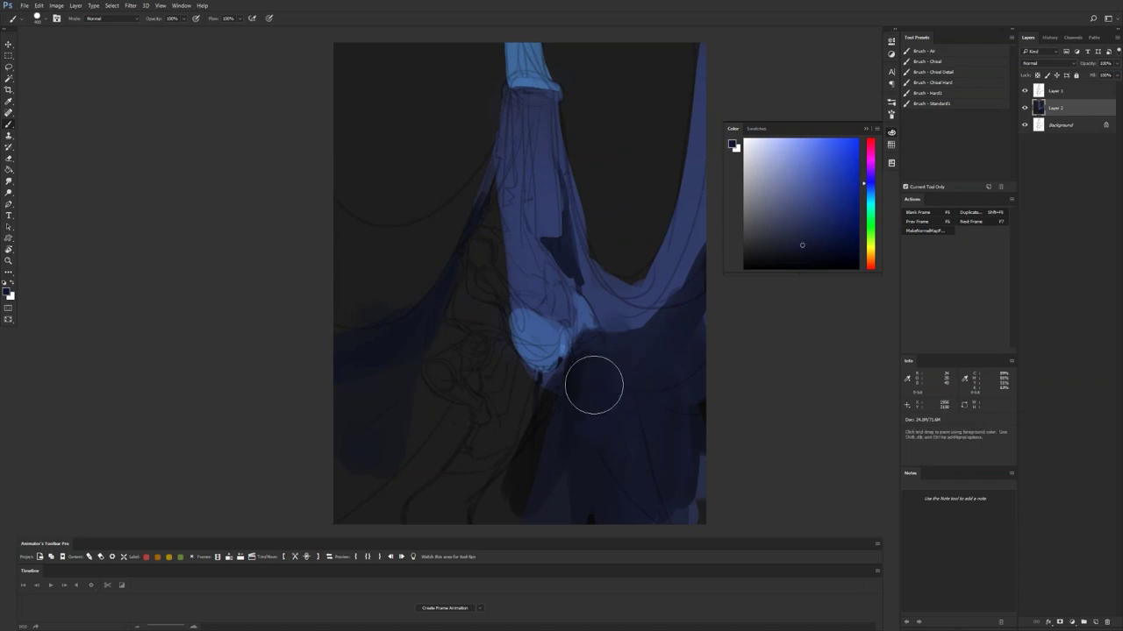
pyautogui.click(767, 243)
pyautogui.click(863, 183)
pyautogui.moveTo(628, 382); pyautogui.dragTo(626, 463)
pyautogui.moveTo(610, 354)
pyautogui.mouseDown()
pyautogui.moveTo(639, 398)
pyautogui.moveTo(684, 321)
pyautogui.mouseUp()
pyautogui.keyDown('alt'); pyautogui.click(628, 354); pyautogui.keyUp('alt')
pyautogui.moveTo(626, 354); pyautogui.dragTo(630, 445)
pyautogui.keyDown('alt'); pyautogui.click(630, 445); pyautogui.keyUp('alt')
pyautogui.moveTo(649, 491); pyautogui.dragTo(664, 507)
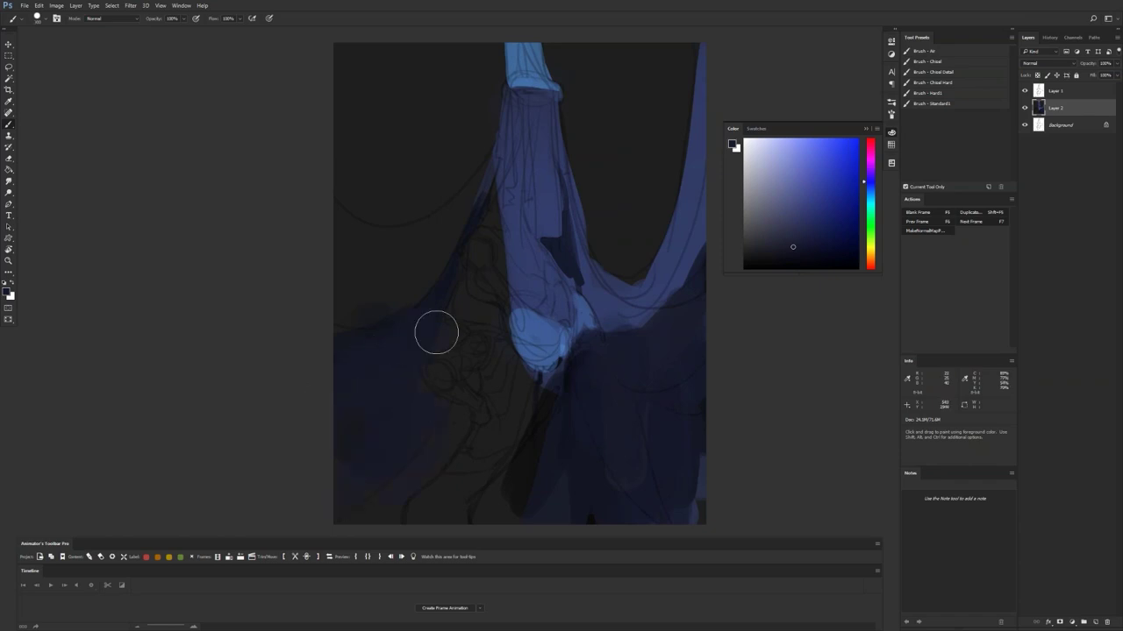
# Step: Paint the hanging swag on the left in the robe's sampled mid blue, following its upper and lower sketch lines
pyautogui.keyDown('alt'); pyautogui.click(544, 205); pyautogui.keyUp('alt')
pyautogui.moveTo(327, 226)
pyautogui.mouseDown()
pyautogui.moveTo(388, 256)
pyautogui.moveTo(456, 208)
pyautogui.moveTo(487, 165)
pyautogui.mouseUp()
pyautogui.moveTo(438, 250)
pyautogui.mouseDown()
pyautogui.moveTo(329, 255)
pyautogui.moveTo(389, 281)
pyautogui.moveTo(469, 217)
pyautogui.mouseUp()
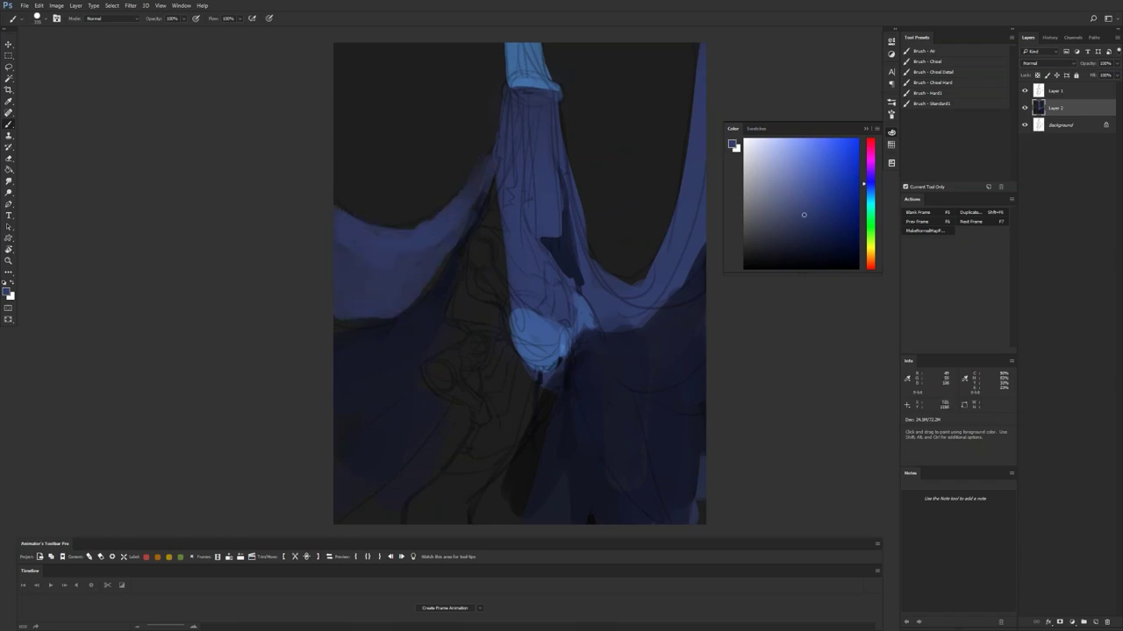
pyautogui.moveTo(334, 322)
pyautogui.mouseDown()
pyautogui.moveTo(381, 326)
pyautogui.moveTo(361, 320)
pyautogui.moveTo(402, 308)
pyautogui.moveTo(465, 232)
pyautogui.mouseUp()
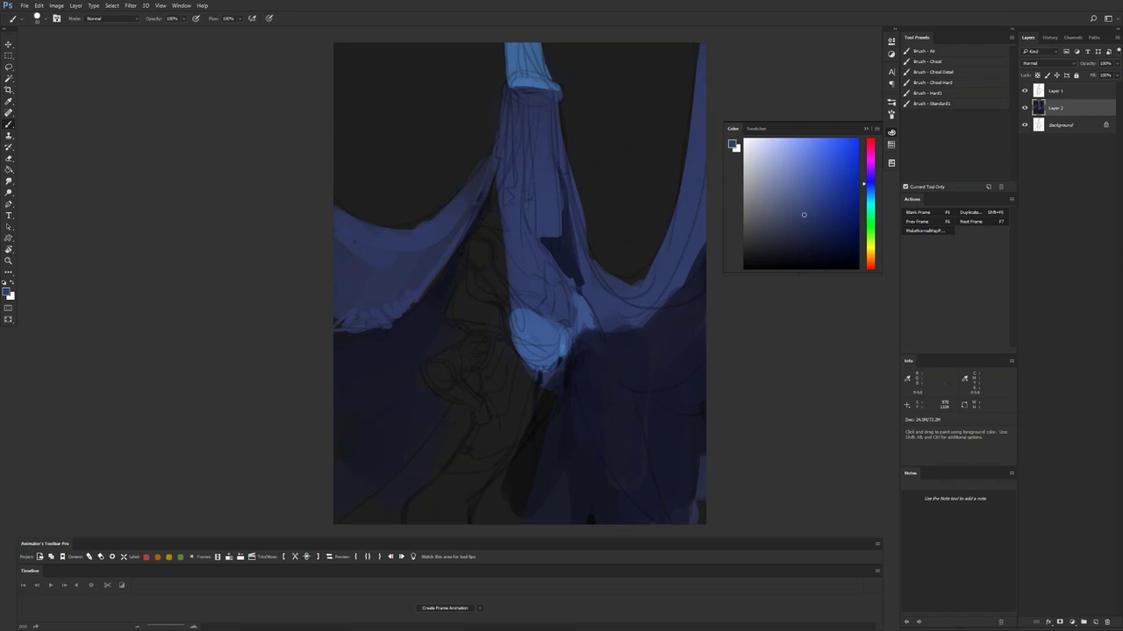
# Step: Add small dark shadows and sampled blue touches to the folds where the left swag meets the robe
pyautogui.press('d')
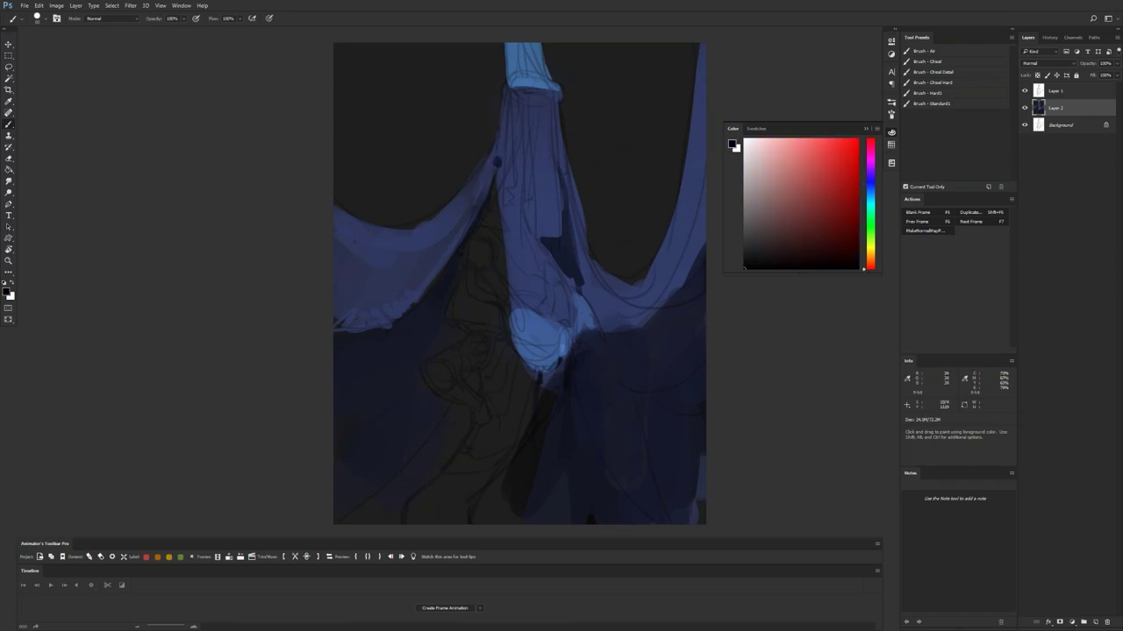
pyautogui.keyDown('alt'); pyautogui.click(488, 182); pyautogui.keyUp('alt')
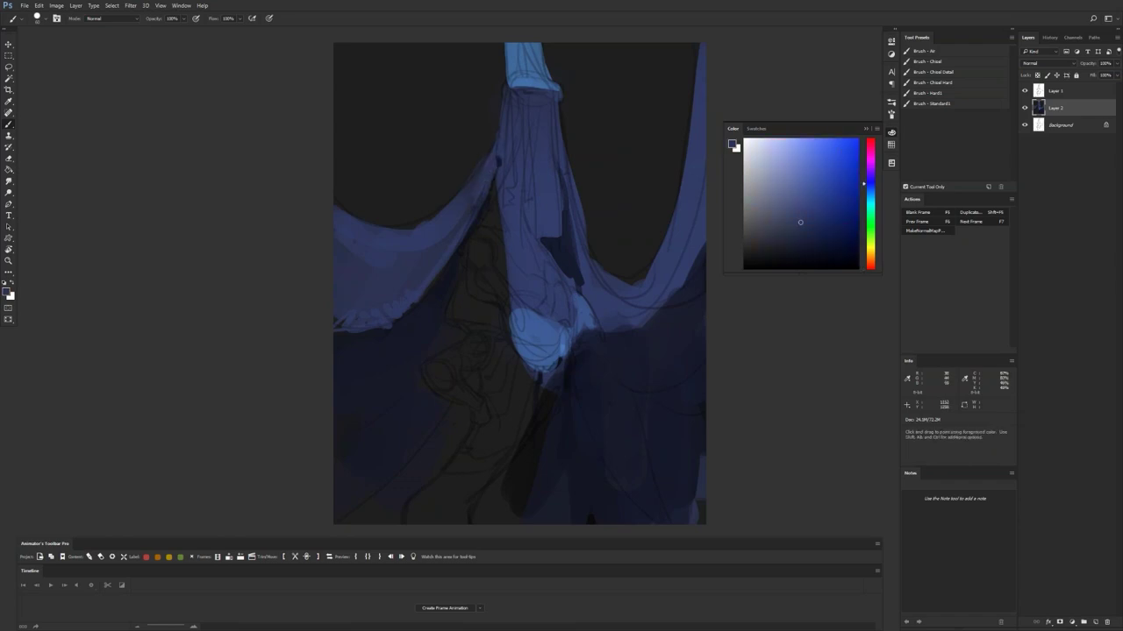
pyautogui.keyDown('alt'); pyautogui.click(518, 215); pyautogui.keyUp('alt')
pyautogui.press('d')
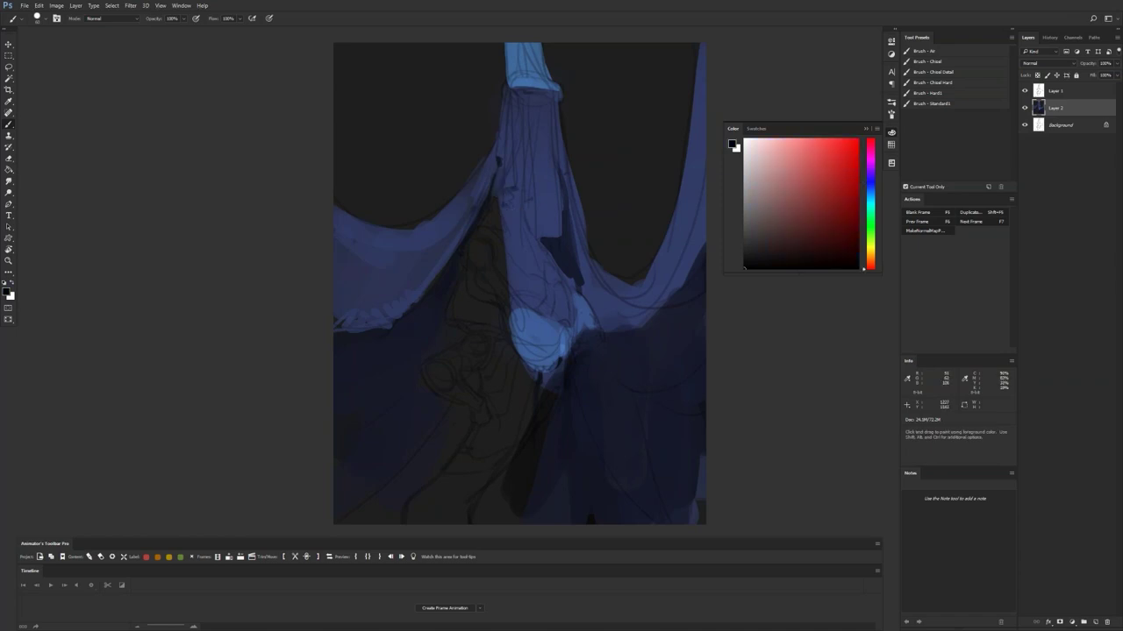
pyautogui.keyDown('alt'); pyautogui.click(497, 207); pyautogui.keyUp('alt')
pyautogui.moveTo(500, 211); pyautogui.dragTo(505, 228)
# Step: Paint the figure's arm from the shoulder down to the sleeve in a muted dark blue
pyautogui.keyDown('alt'); pyautogui.click(526, 349); pyautogui.keyUp('alt')
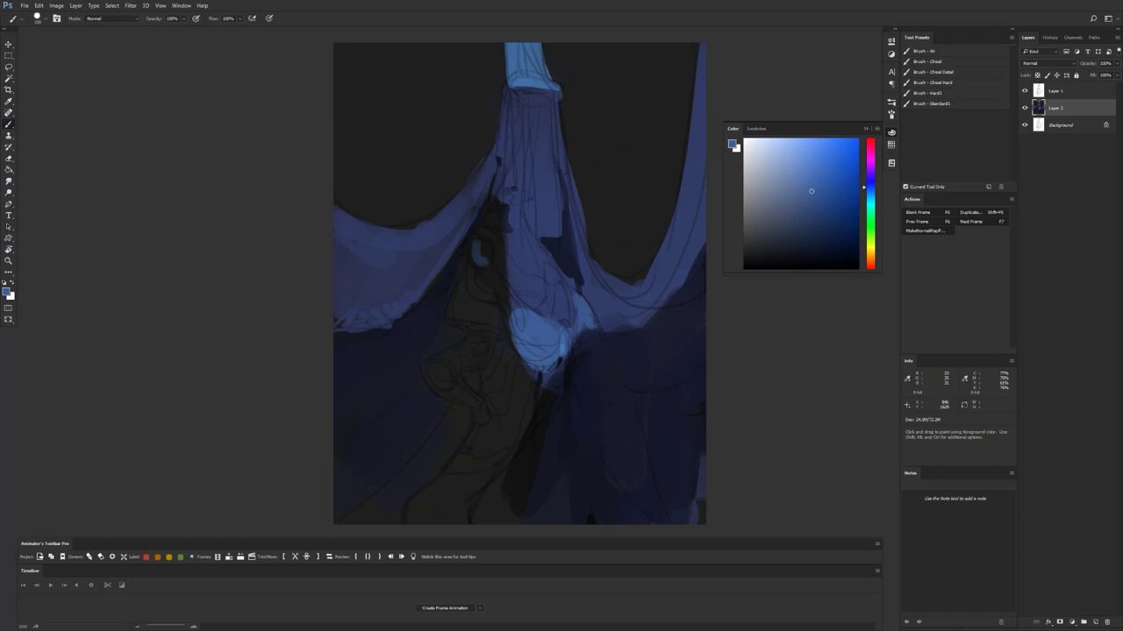
pyautogui.keyDown('alt'); pyautogui.click(477, 253); pyautogui.keyUp('alt')
pyautogui.moveTo(482, 245); pyautogui.dragTo(507, 300)
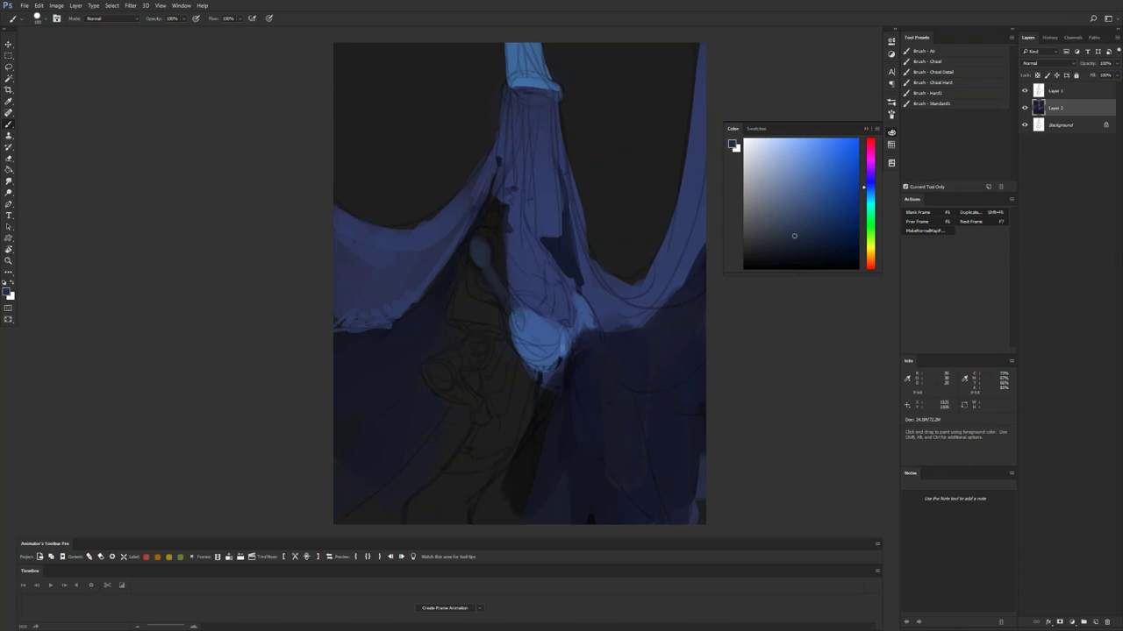
# Step: Paint the garment around the shoulder above the arm in light gray
pyautogui.press('d')
pyautogui.press('x')
pyautogui.moveTo(483, 232)
pyautogui.mouseDown()
pyautogui.moveTo(497, 241)
pyautogui.moveTo(477, 232)
pyautogui.moveTo(496, 205)
pyautogui.moveTo(496, 263)
pyautogui.moveTo(498, 228)
pyautogui.moveTo(464, 247)
pyautogui.mouseUp()
pyautogui.keyDown('alt'); pyautogui.click(497, 239); pyautogui.keyUp('alt')
pyautogui.click(751, 200)
# Step: Extend the gray garment down its outer edge and along the hem beneath the arm
pyautogui.press('d')
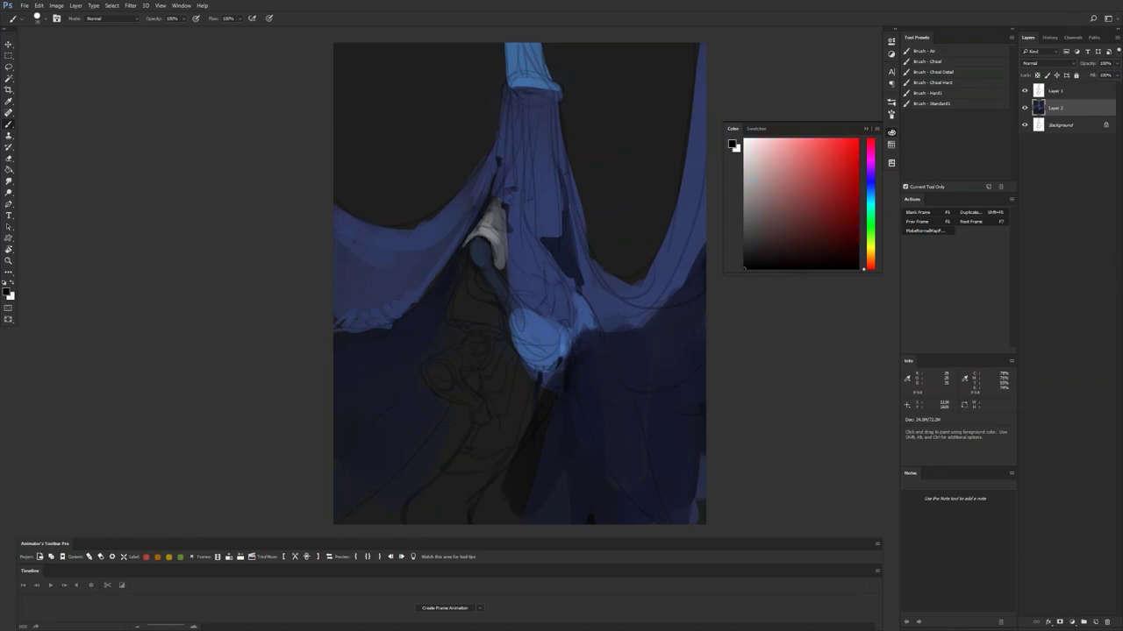
pyautogui.keyDown('alt'); pyautogui.click(481, 250); pyautogui.keyUp('alt')
pyautogui.moveTo(468, 247)
pyautogui.mouseDown()
pyautogui.moveTo(461, 306)
pyautogui.moveTo(456, 284)
pyautogui.moveTo(449, 312)
pyautogui.moveTo(462, 287)
pyautogui.moveTo(479, 311)
pyautogui.mouseUp()
pyautogui.keyDown('alt'); pyautogui.click(456, 289); pyautogui.keyUp('alt')
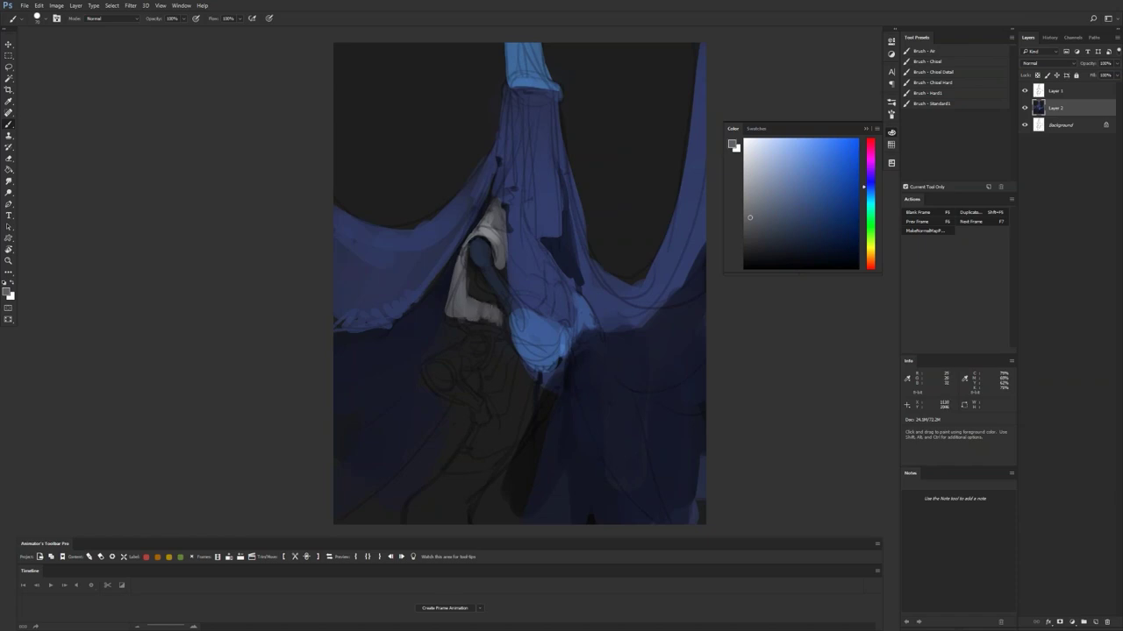
# Step: Flip the canvas back horizontally and zoom in on the figure's arm and gray garment with the Brush tool active
pyautogui.press('z')
pyautogui.keyDown('alt'); pyautogui.click(494, 349); pyautogui.keyUp('alt')
pyautogui.keyDown('alt'); pyautogui.click(494, 349); pyautogui.keyUp('alt')
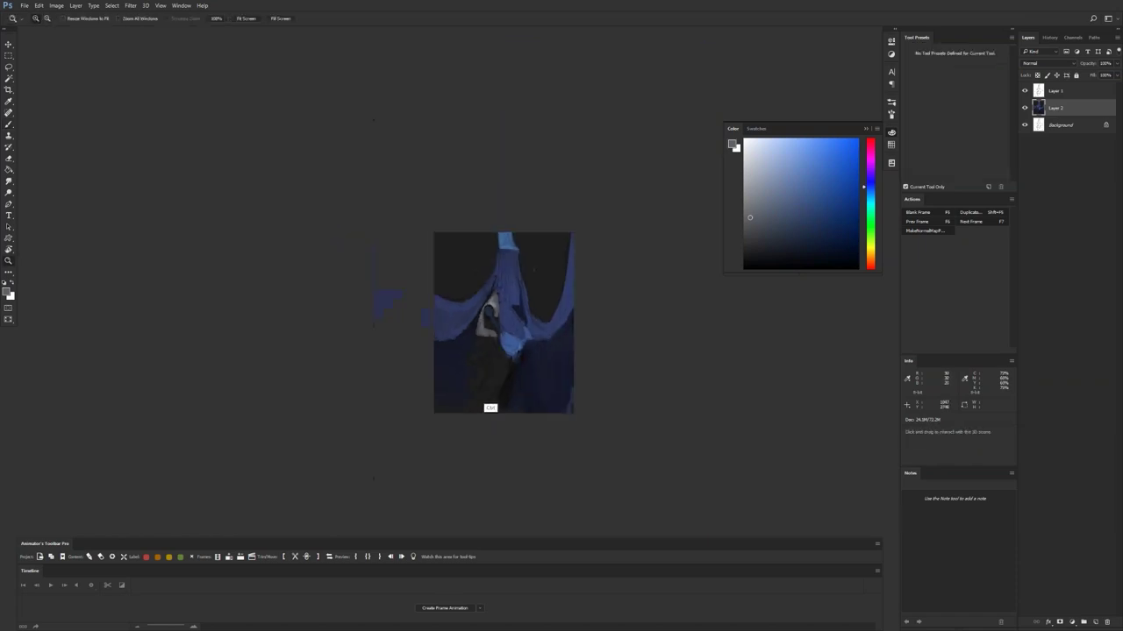
pyautogui.click(521, 336)
pyautogui.click(521, 336)
pyautogui.click(521, 336)
pyautogui.click(521, 336)
pyautogui.press('b')
pyautogui.moveTo(521, 336); pyautogui.dragTo(559, 254)
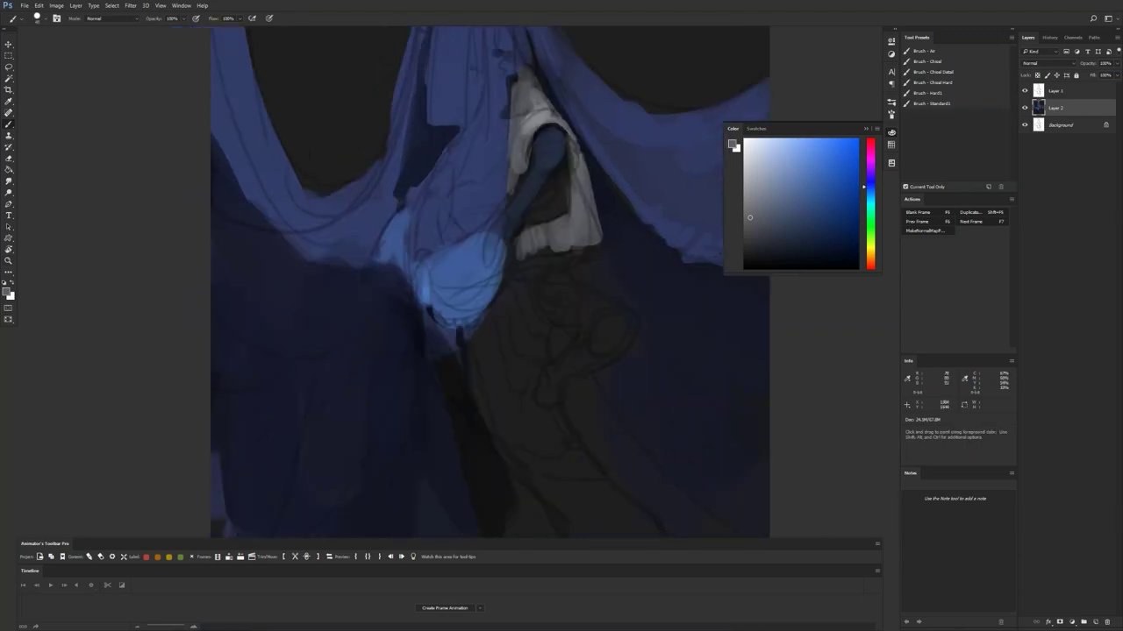
# Step: Shade the lower part and inner side of the gray garment around the arm with darker sampled grays
pyautogui.press('alt')
pyautogui.keyDown('alt'); pyautogui.click(513, 189); pyautogui.keyUp('alt')
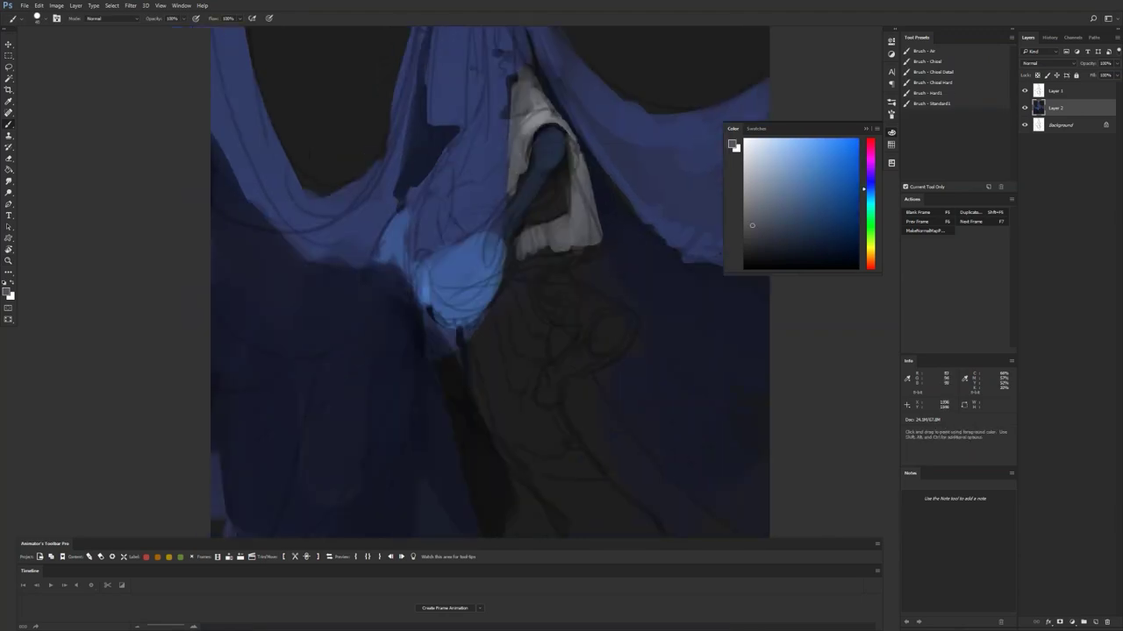
pyautogui.keyDown('alt'); pyautogui.click(528, 186); pyautogui.keyUp('alt')
pyautogui.moveTo(521, 151)
pyautogui.mouseDown()
pyautogui.moveTo(512, 189)
pyautogui.moveTo(516, 156)
pyautogui.mouseUp()
pyautogui.press('space')
pyautogui.moveTo(566, 216)
pyautogui.mouseDown()
pyautogui.moveTo(561, 273)
pyautogui.moveTo(574, 279)
pyautogui.moveTo(520, 304)
pyautogui.moveTo(575, 302)
pyautogui.moveTo(574, 263)
pyautogui.mouseUp()
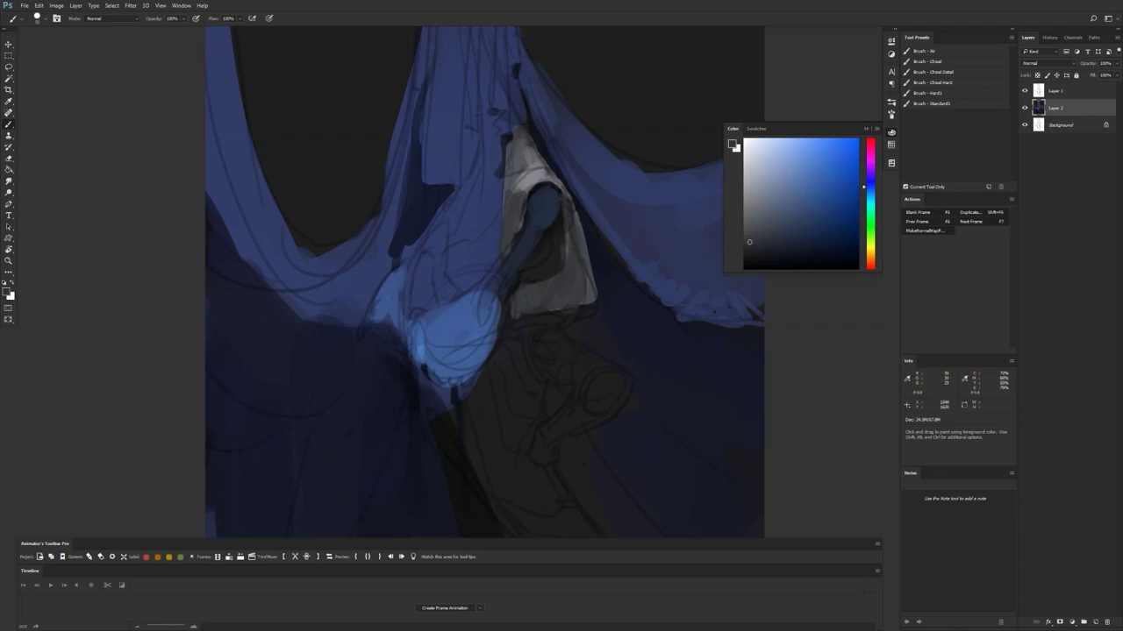
# Step: Refine the garment's shoulder with sampled light gray and paint a black shadow beneath its hem
pyautogui.keyDown('alt'); pyautogui.click(548, 180); pyautogui.keyUp('alt')
pyautogui.press('z')
pyautogui.keyDown('alt'); pyautogui.click(584, 354); pyautogui.keyUp('alt')
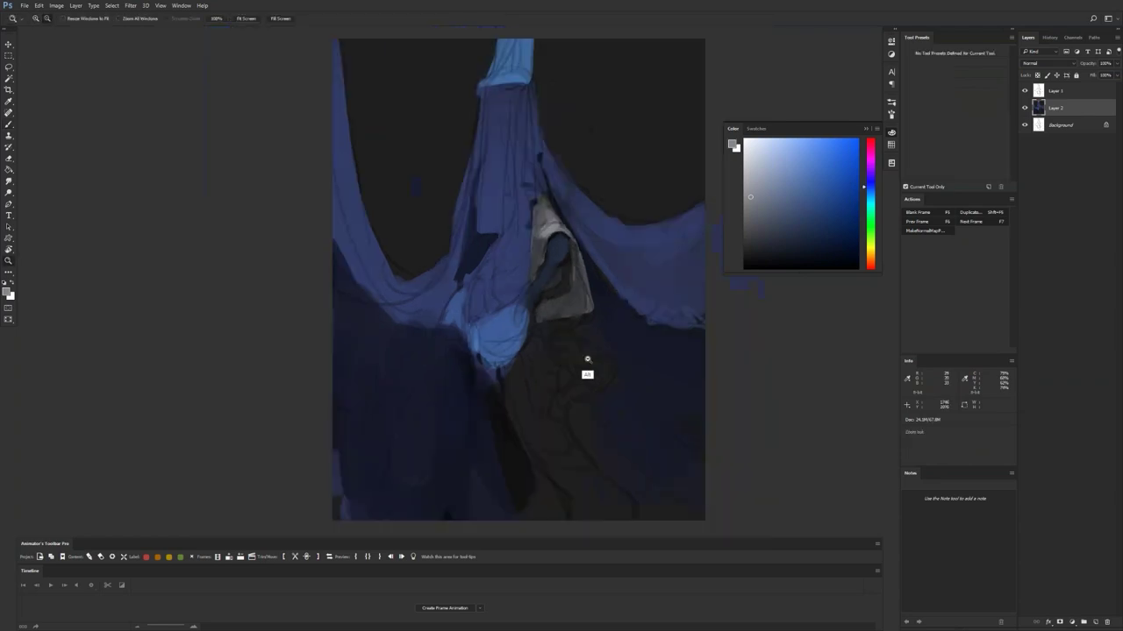
pyautogui.keyDown('alt'); pyautogui.click(589, 368); pyautogui.keyUp('alt')
pyautogui.scroll(3, 594, 352)
pyautogui.press('b')
pyautogui.press('d')
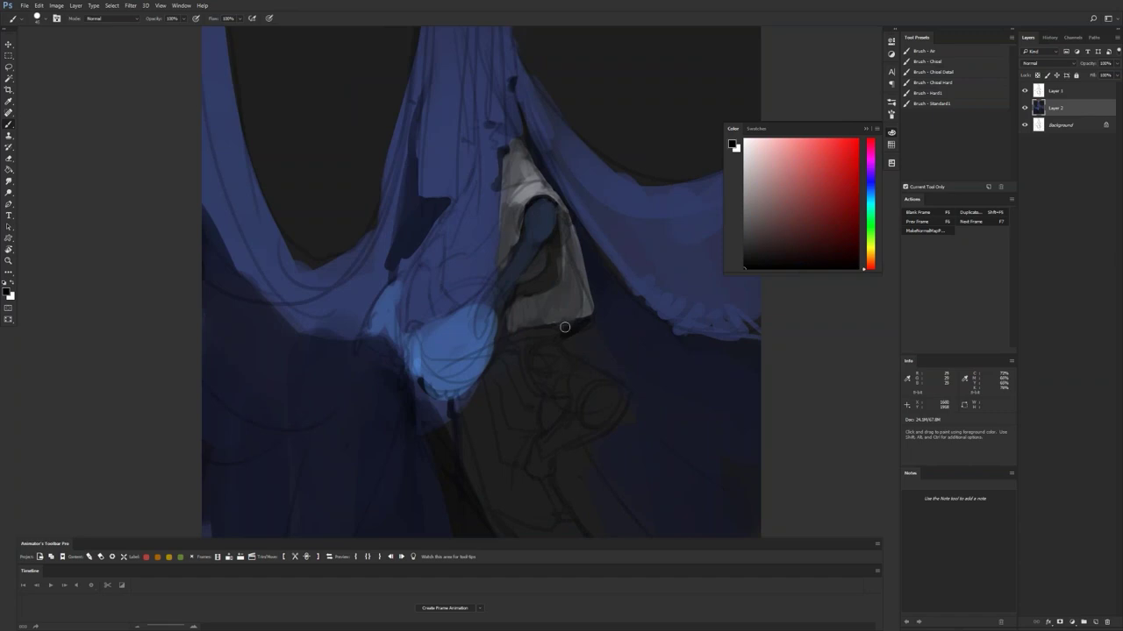
# Step: Flip the canvas horizontally and extend the garment in sampled gray over the torso in front of the arm
pyautogui.press('z')
pyautogui.keyDown('alt'); pyautogui.click(582, 395); pyautogui.keyUp('alt')
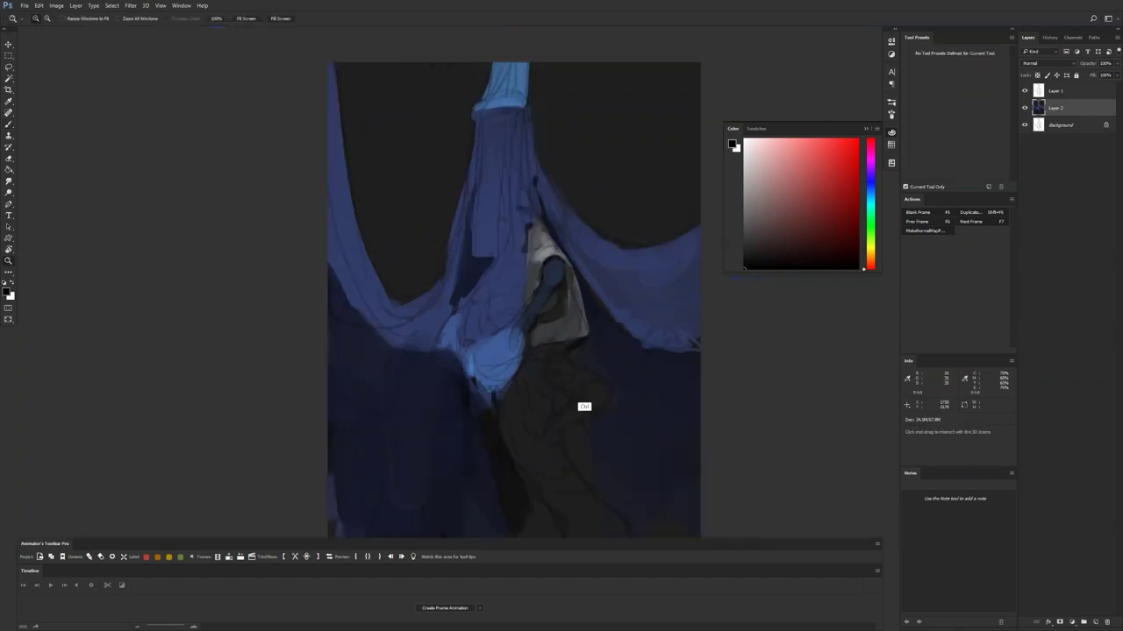
pyautogui.hotkey('ctrl', 'shift', 'h')
pyautogui.press('b')
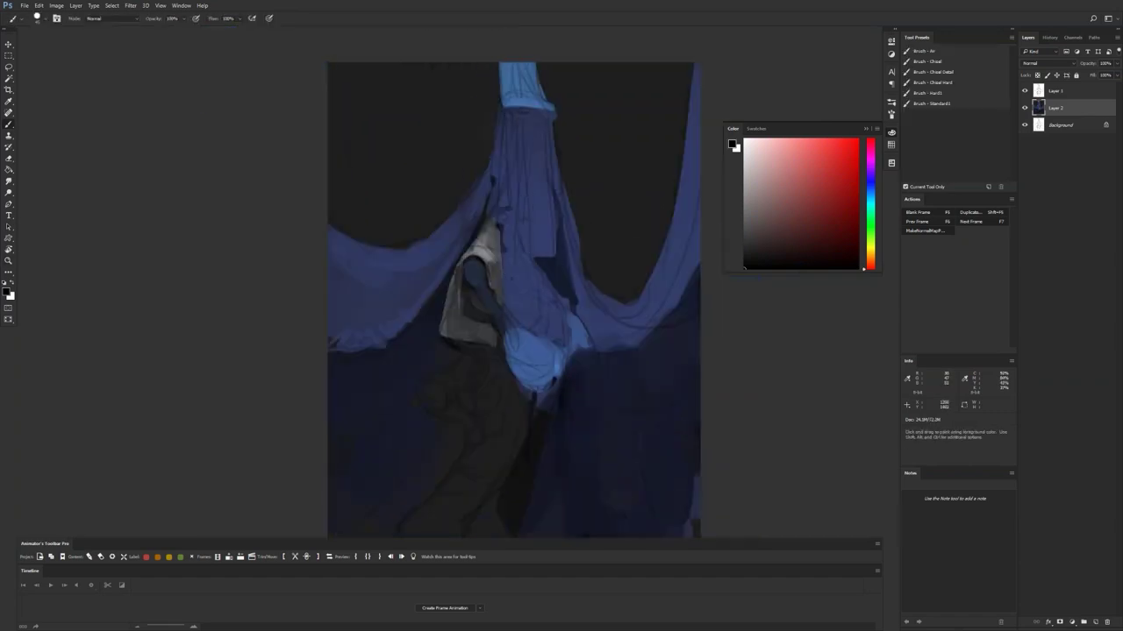
pyautogui.scroll(2, 505, 254)
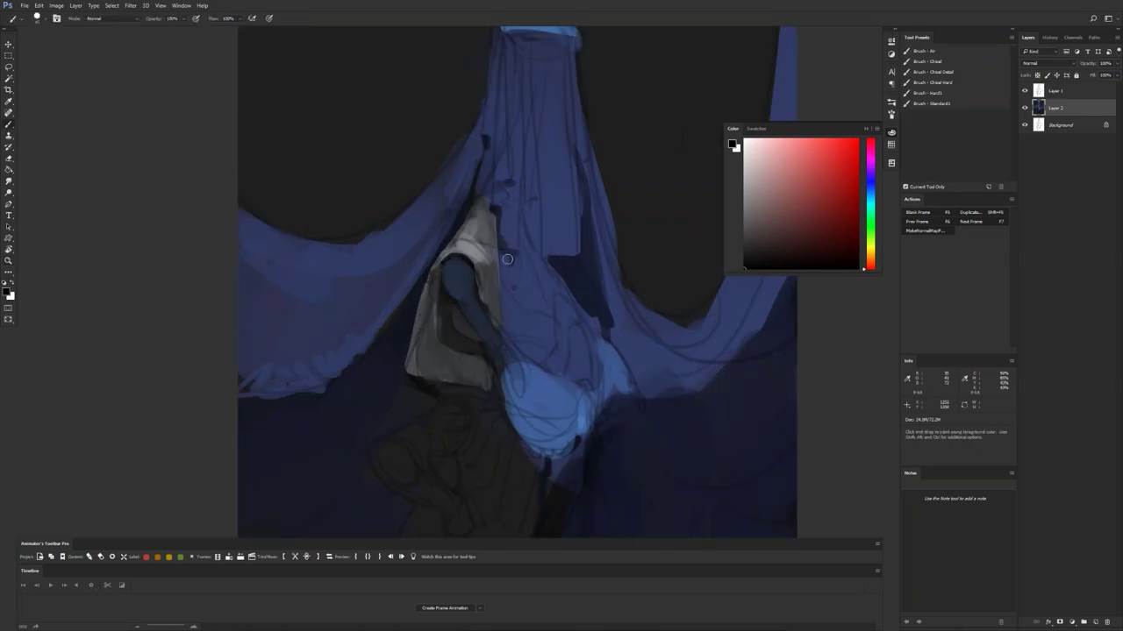
pyautogui.keyDown('alt'); pyautogui.click(480, 270); pyautogui.keyUp('alt')
pyautogui.moveTo(501, 256); pyautogui.dragTo(505, 310)
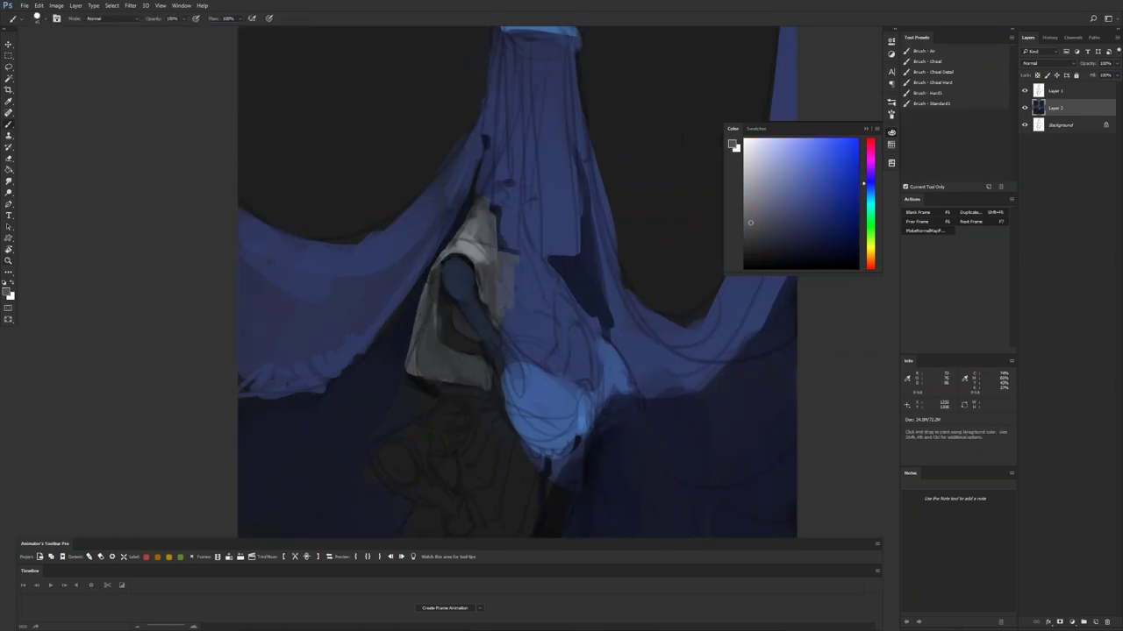
pyautogui.moveTo(503, 263)
pyautogui.mouseDown()
pyautogui.moveTo(514, 325)
pyautogui.moveTo(533, 346)
pyautogui.mouseUp()
pyautogui.moveTo(545, 281)
pyautogui.mouseDown()
pyautogui.moveTo(624, 409)
pyautogui.moveTo(650, 386)
pyautogui.mouseUp()
# Step: Sketch a rounded rectangle and a pointed teardrop with cross guidelines in black on the empty background, flipping the canvas to compare their symmetry
pyautogui.press('d')
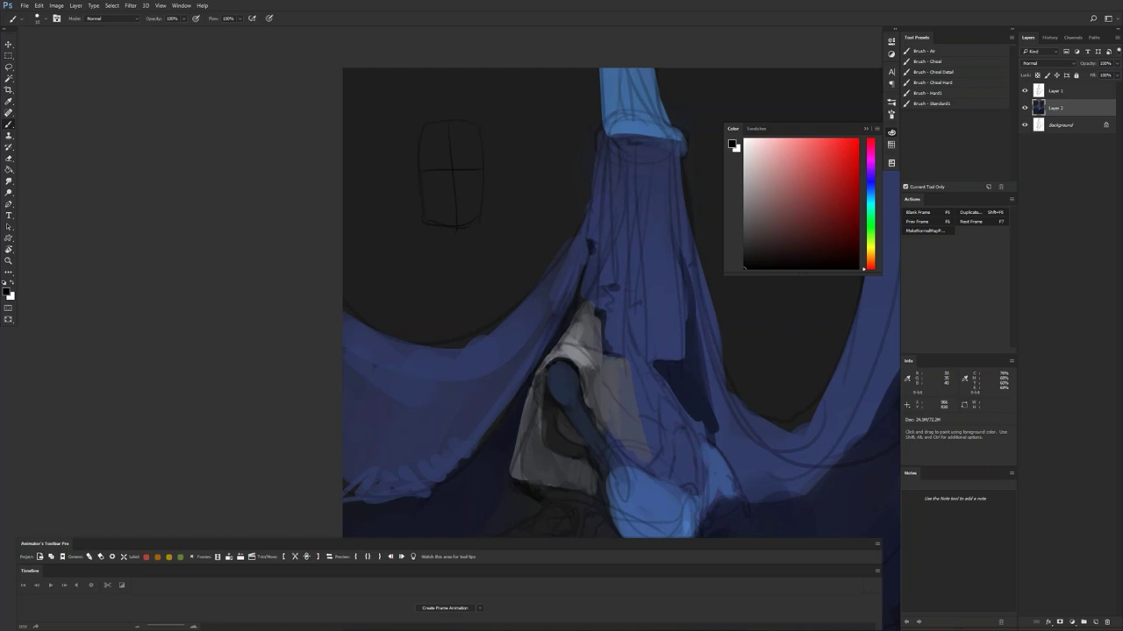
pyautogui.moveTo(509, 265); pyautogui.dragTo(461, 231)
pyautogui.moveTo(424, 532); pyautogui.dragTo(441, 319)
pyautogui.moveTo(432, 184); pyautogui.dragTo(467, 444)
pyautogui.hotkey('ctrl', 'z')
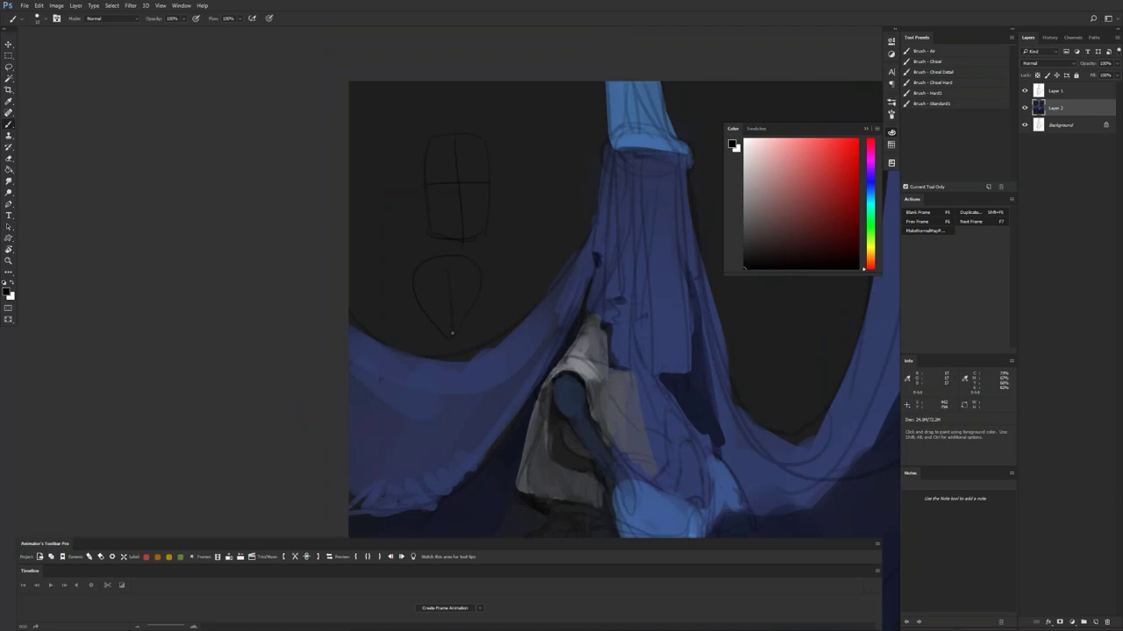
pyautogui.hotkey('ctrl', 'shift', 'h')
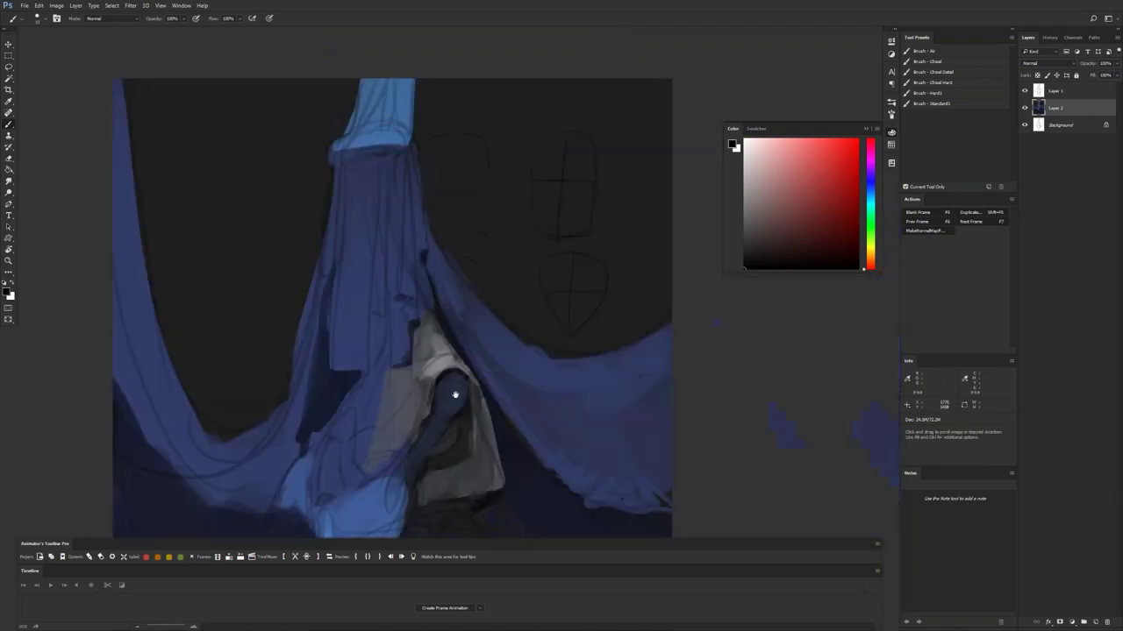
pyautogui.moveTo(453, 394); pyautogui.dragTo(271, 409)
pyautogui.moveTo(487, 358); pyautogui.dragTo(589, 336)
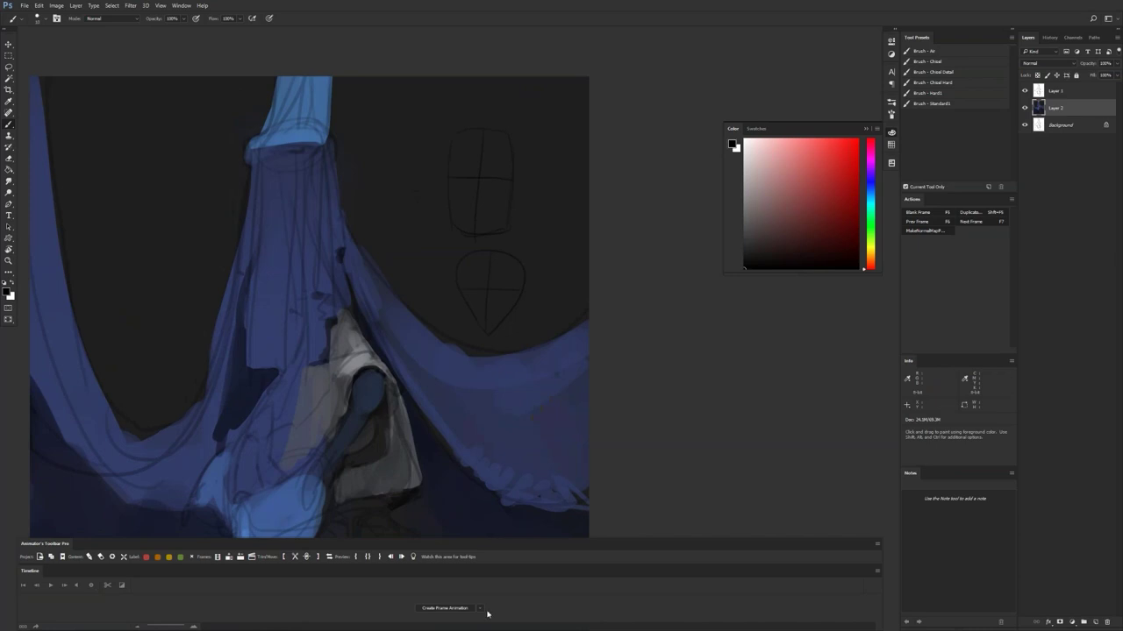
pyautogui.hotkey('ctrl', 'shift', 'h')
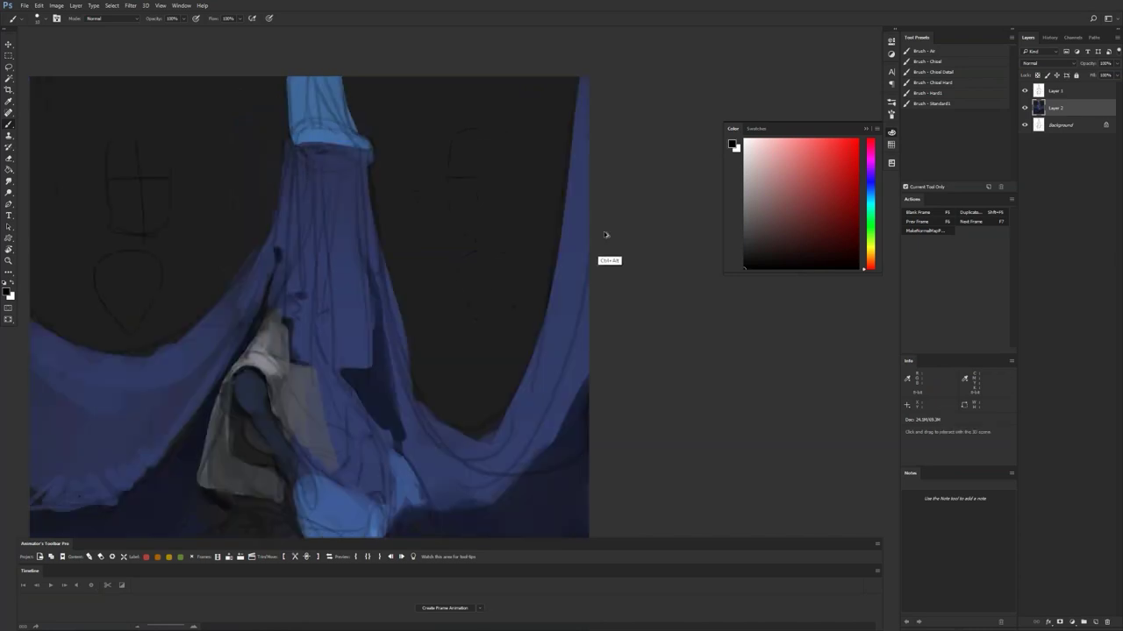
pyautogui.moveTo(511, 262); pyautogui.dragTo(697, 251)
# Step: Undo the guideline shapes sketched on the dark background
pyautogui.moveTo(363, 303); pyautogui.dragTo(448, 288)
pyautogui.hotkey('ctrl', 'alt', 'z')
pyautogui.hotkey('ctrl', 'alt', 'z')
pyautogui.hotkey('ctrl', 'alt', 'z')
pyautogui.hotkey('ctrl', 'alt', 'z')
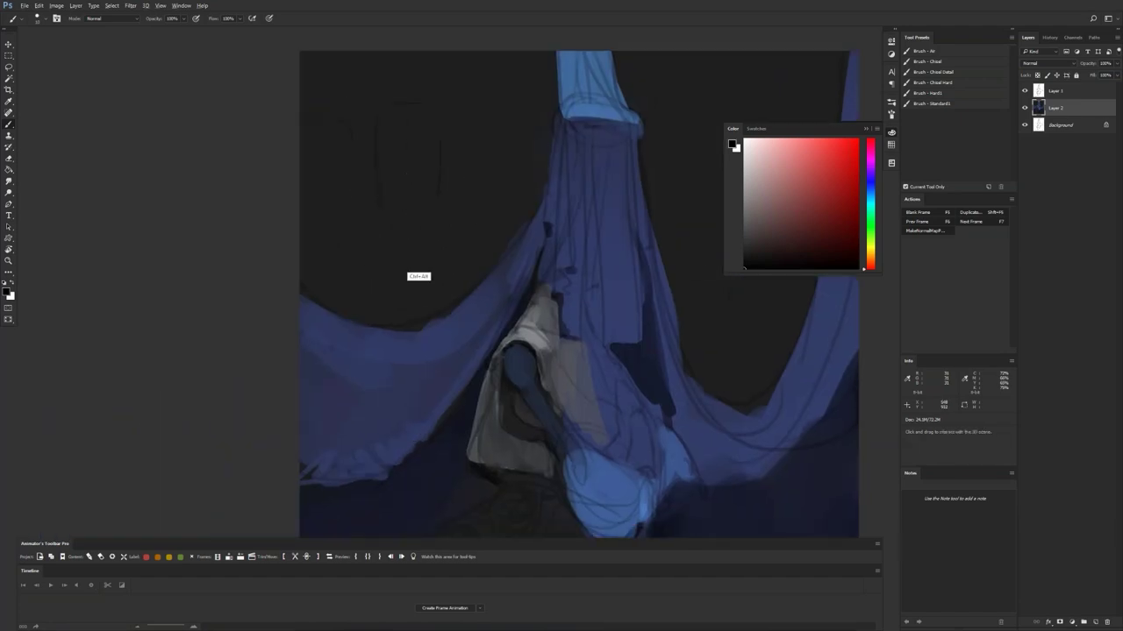
pyautogui.hotkey('ctrl', 'alt', 'z')
# Step: Paint dark blue vertical folds down the drapery hanging over the figure's head
pyautogui.moveTo(646, 432)
pyautogui.mouseDown()
pyautogui.moveTo(644, 381)
pyautogui.moveTo(617, 328)
pyautogui.mouseUp()
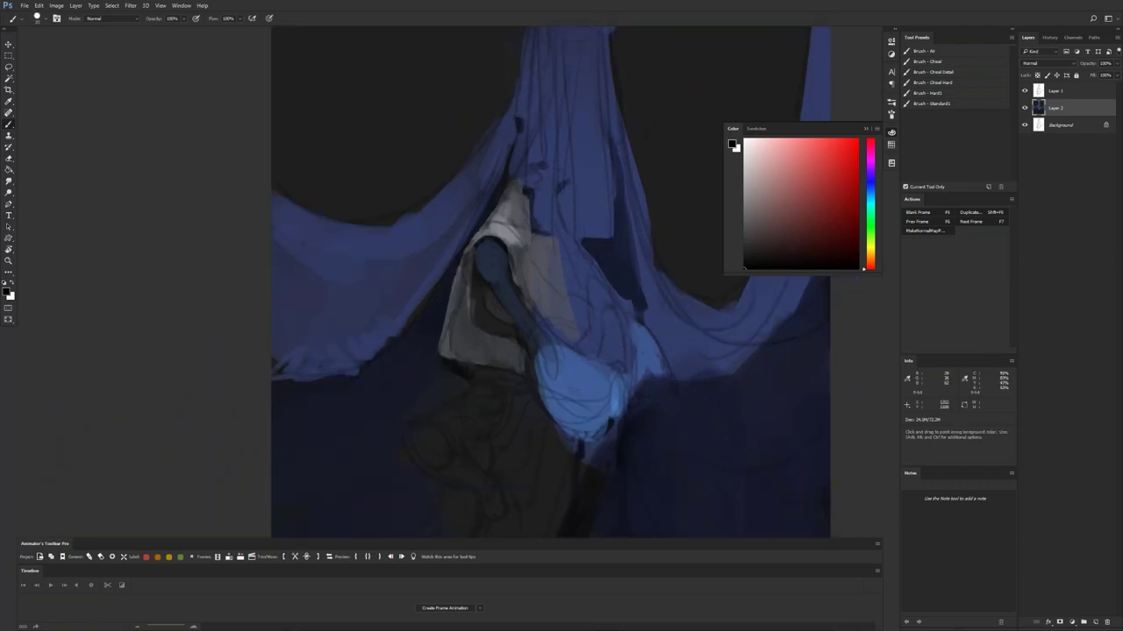
pyautogui.moveTo(621, 176); pyautogui.dragTo(618, 249)
pyautogui.moveTo(614, 206); pyautogui.dragTo(609, 264)
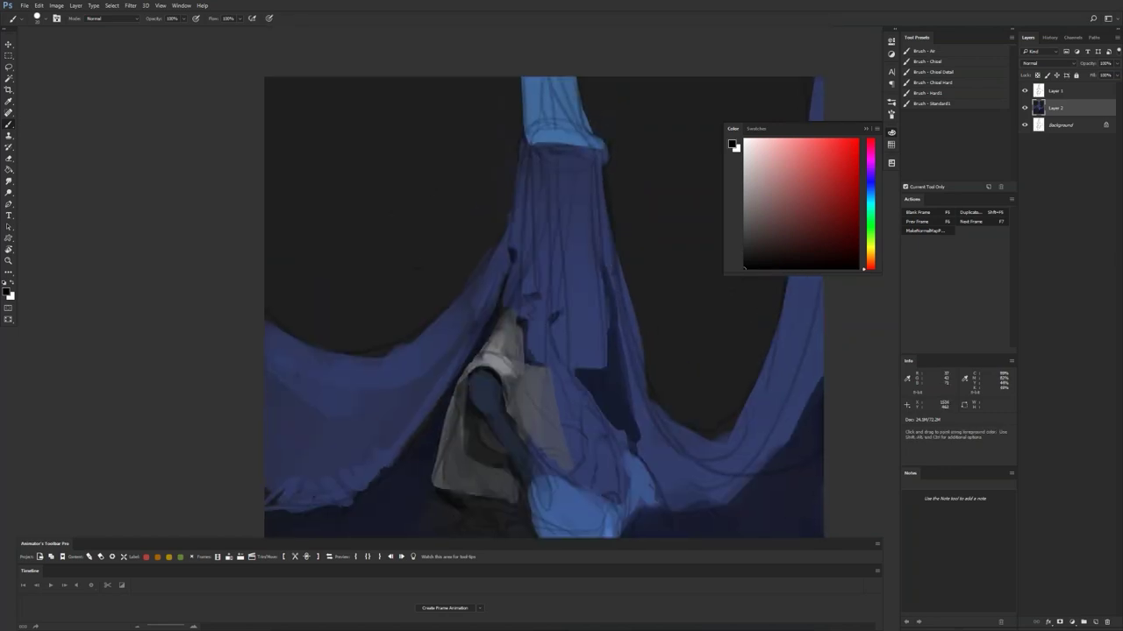
pyautogui.keyDown('alt'); pyautogui.click(589, 244); pyautogui.keyUp('alt')
pyautogui.moveTo(582, 235)
pyautogui.mouseDown()
pyautogui.moveTo(580, 285)
pyautogui.moveTo(562, 311)
pyautogui.moveTo(572, 318)
pyautogui.mouseUp()
pyautogui.moveTo(582, 277); pyautogui.dragTo(589, 369)
pyautogui.moveTo(605, 229)
pyautogui.mouseDown()
pyautogui.moveTo(605, 261)
pyautogui.moveTo(543, 213)
pyautogui.mouseUp()
pyautogui.press('space')
pyautogui.moveTo(451, 118)
pyautogui.mouseDown()
pyautogui.moveTo(443, 180)
pyautogui.moveTo(467, 121)
pyautogui.mouseUp()
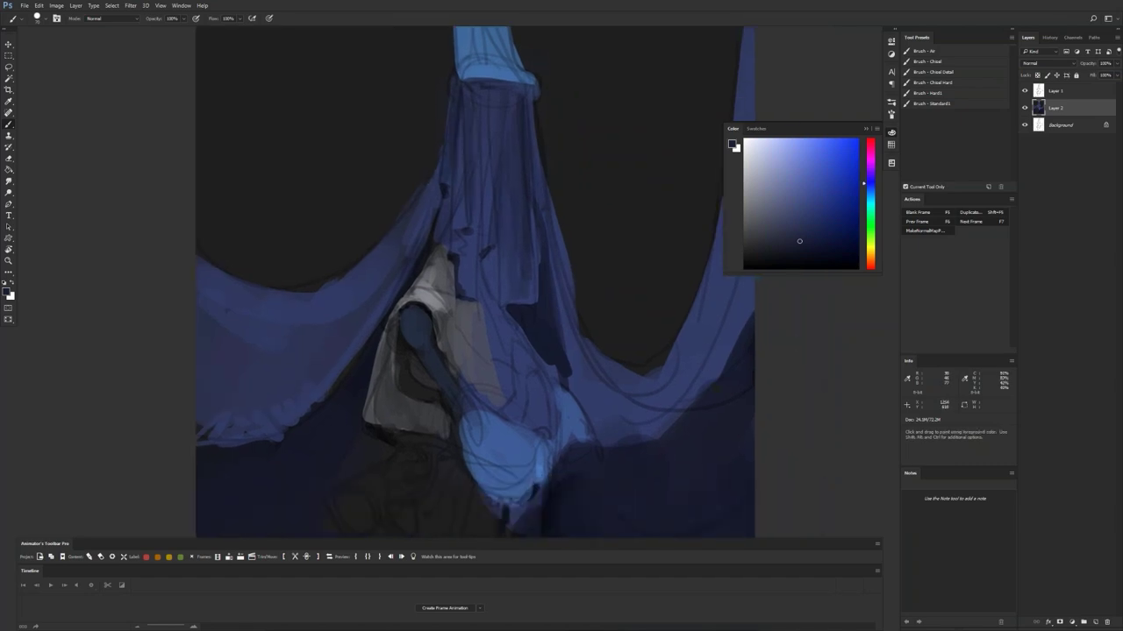
# Step: Darken the fabric swag behind the figure's shoulder and refine its upper edge with sampled background and blue colors
pyautogui.press('space')
pyautogui.moveTo(441, 255)
pyautogui.mouseDown()
pyautogui.moveTo(526, 255)
pyautogui.moveTo(532, 238)
pyautogui.moveTo(458, 296)
pyautogui.moveTo(421, 351)
pyautogui.mouseUp()
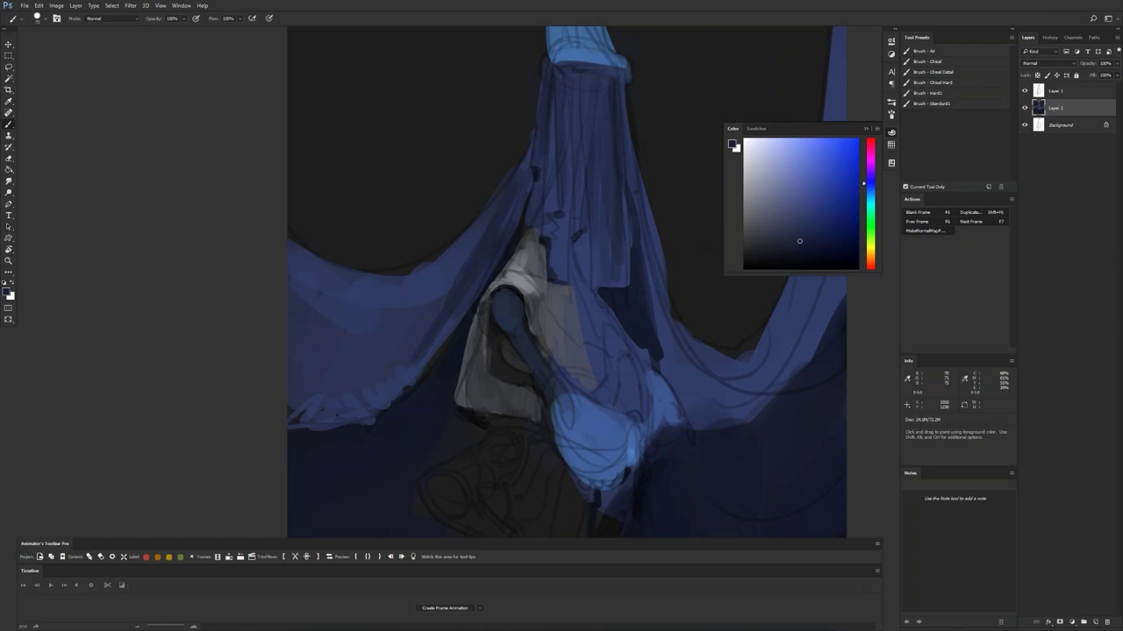
pyautogui.moveTo(471, 308); pyautogui.dragTo(519, 324)
pyautogui.keyDown('alt'); pyautogui.click(452, 338); pyautogui.keyUp('alt')
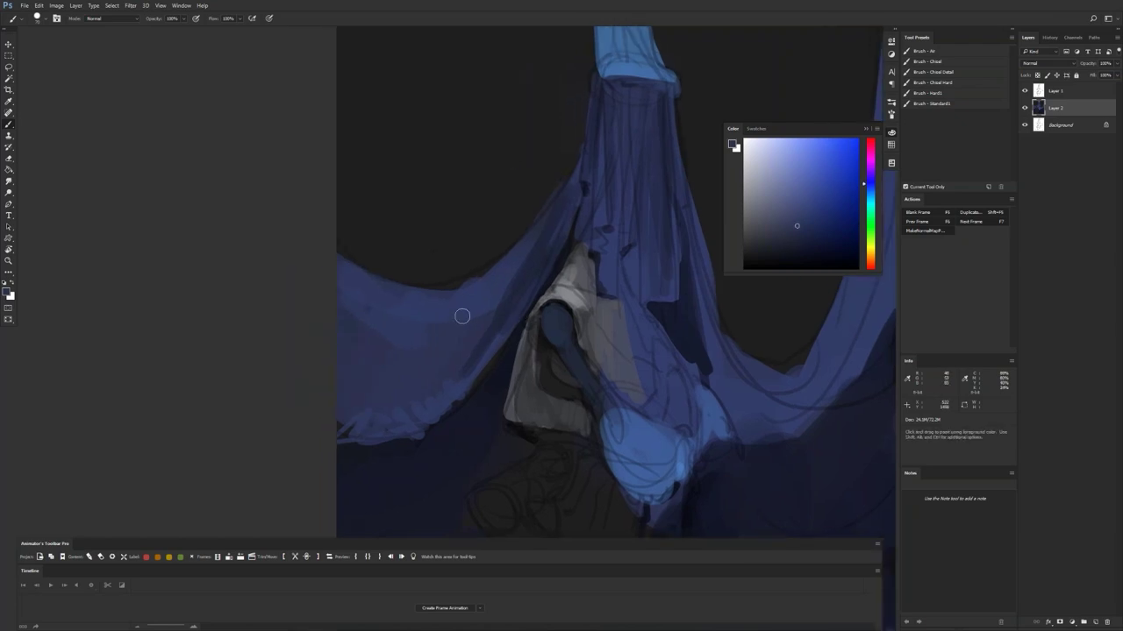
pyautogui.moveTo(479, 280); pyautogui.dragTo(445, 290)
pyautogui.keyDown('alt'); pyautogui.click(552, 202); pyautogui.keyUp('alt')
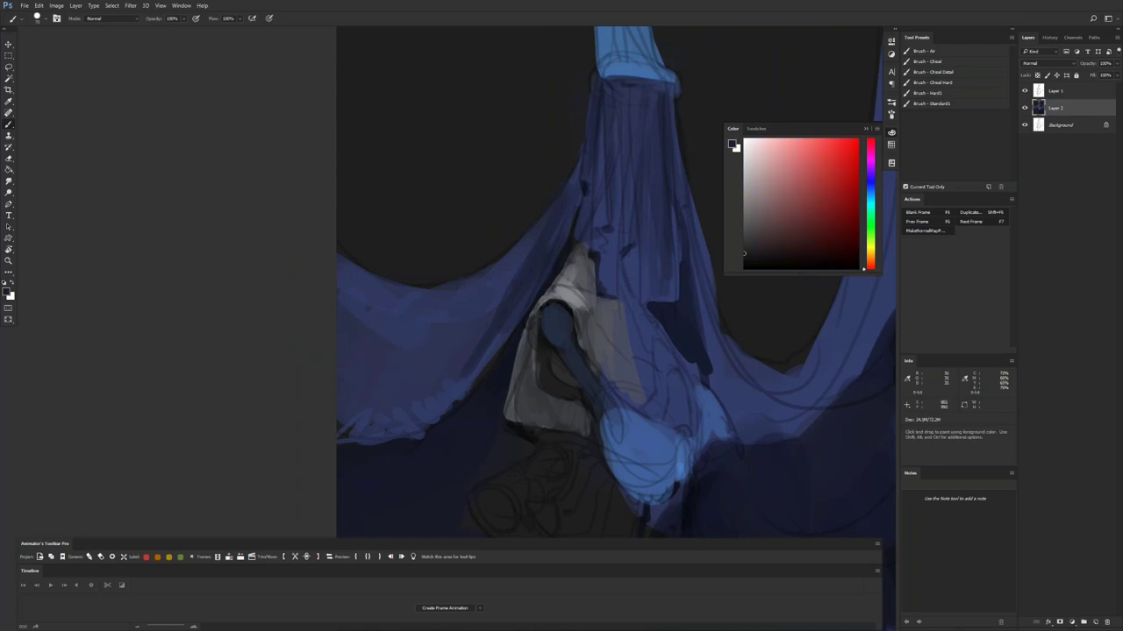
pyautogui.keyDown('alt'); pyautogui.click(385, 326); pyautogui.keyUp('alt')
pyautogui.moveTo(354, 271)
pyautogui.mouseDown()
pyautogui.moveTo(395, 282)
pyautogui.moveTo(481, 275)
pyautogui.mouseUp()
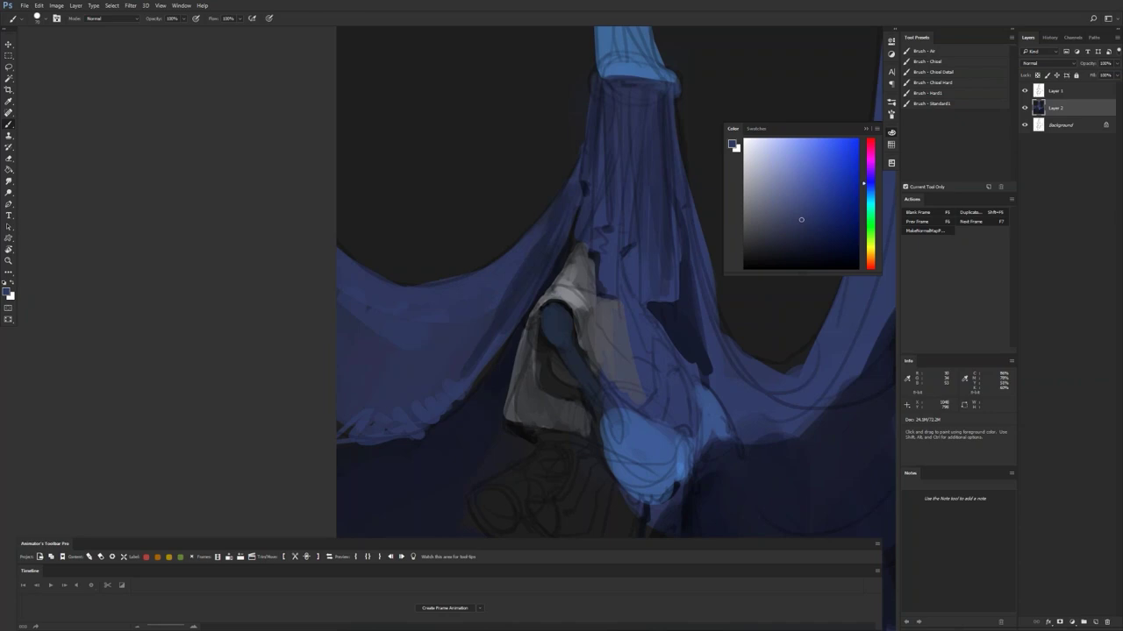
# Step: Paint long dark blue folds across the swag from the shoulder out to the canvas edge
pyautogui.keyDown('alt'); pyautogui.click(528, 273); pyautogui.keyUp('alt')
pyautogui.moveTo(511, 280)
pyautogui.mouseDown()
pyautogui.moveTo(357, 365)
pyautogui.moveTo(468, 325)
pyautogui.mouseUp()
pyautogui.moveTo(358, 387)
pyautogui.mouseDown()
pyautogui.moveTo(454, 347)
pyautogui.moveTo(389, 395)
pyautogui.mouseUp()
pyautogui.keyDown('alt'); pyautogui.click(499, 379); pyautogui.keyUp('alt')
pyautogui.moveTo(472, 344)
pyautogui.mouseDown()
pyautogui.moveTo(356, 409)
pyautogui.moveTo(462, 336)
pyautogui.moveTo(350, 407)
pyautogui.mouseUp()
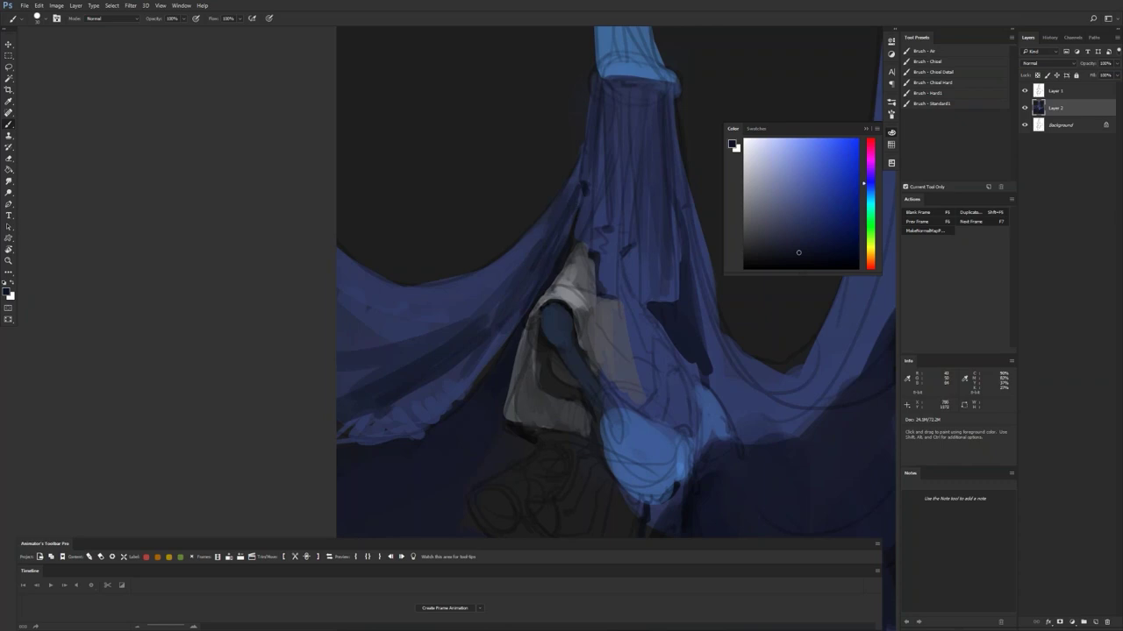
pyautogui.moveTo(473, 315); pyautogui.dragTo(367, 346)
# Step: Paint a black shadow in the gap between the swag and the garment's shoulder
pyautogui.moveTo(559, 229); pyautogui.dragTo(484, 191)
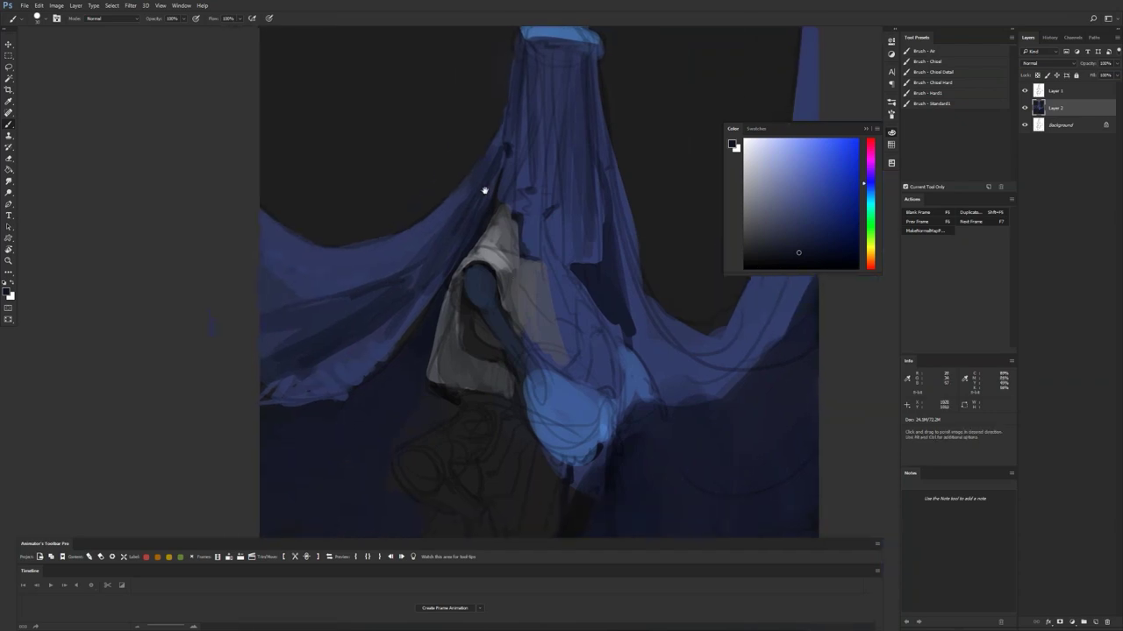
pyautogui.press('d')
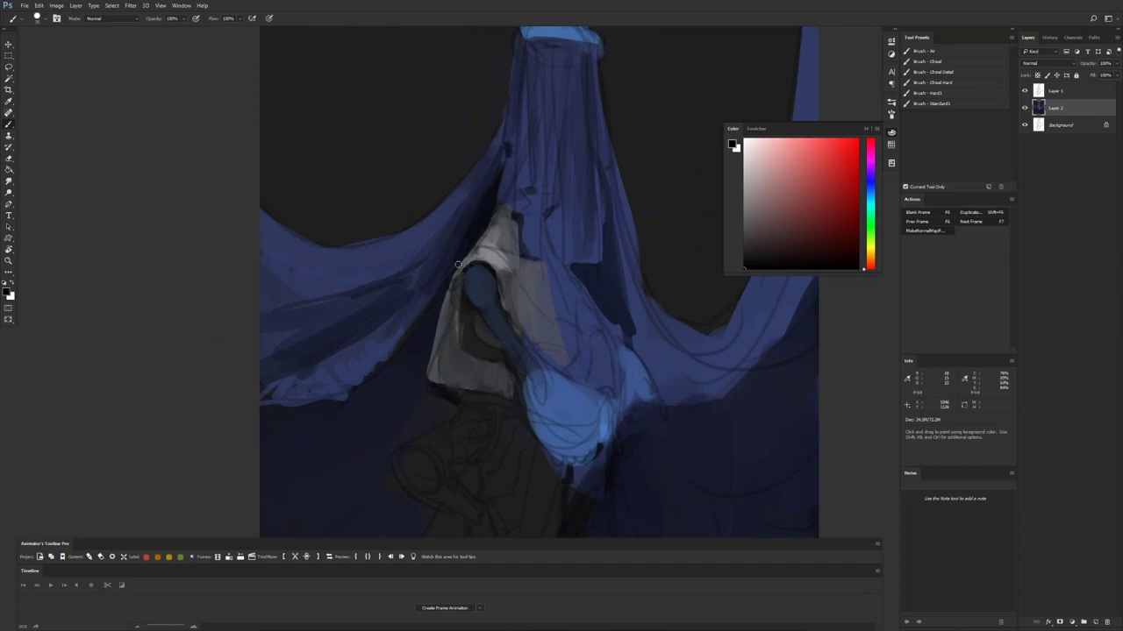
pyautogui.hotkey('ctrl', '-')
pyautogui.hotkey('ctrl', '-')
pyautogui.hotkey('ctrl', '-')
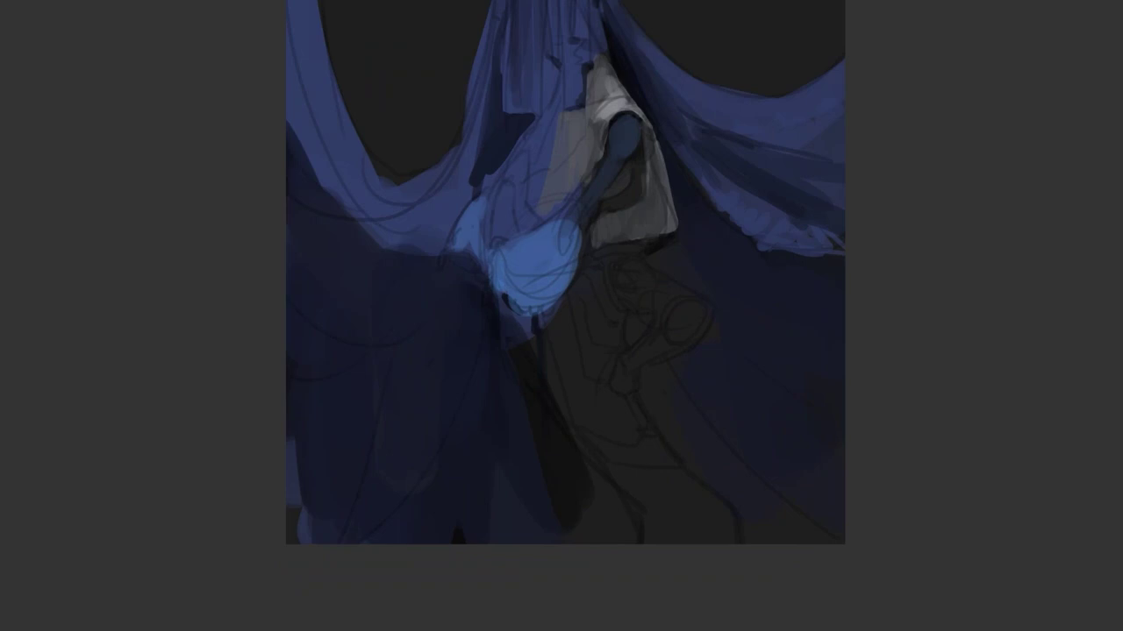
# Step: Shade the underside of the light blue sleeve and cover the torso in gray with a lighter upper area
pyautogui.moveTo(505, 293)
pyautogui.mouseDown()
pyautogui.moveTo(552, 302)
pyautogui.moveTo(567, 272)
pyautogui.moveTo(554, 293)
pyautogui.moveTo(524, 297)
pyautogui.moveTo(567, 242)
pyautogui.moveTo(508, 271)
pyautogui.mouseUp()
pyautogui.keyDown('alt'); pyautogui.click(536, 307); pyautogui.keyUp('alt')
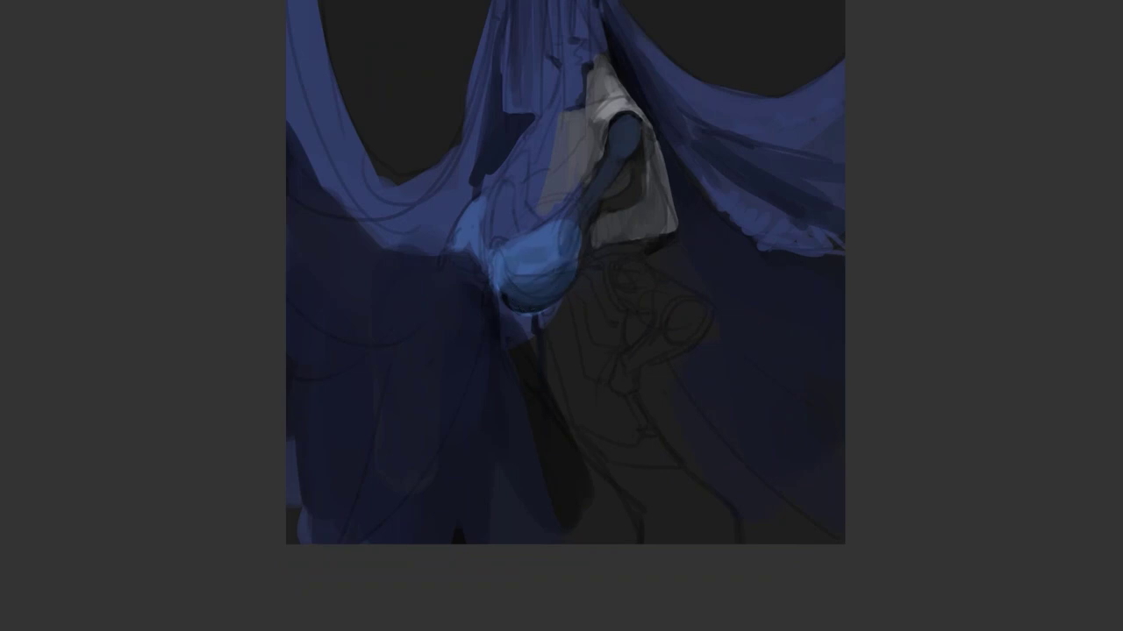
pyautogui.moveTo(507, 188)
pyautogui.mouseDown()
pyautogui.moveTo(534, 143)
pyautogui.moveTo(526, 213)
pyautogui.moveTo(551, 180)
pyautogui.mouseUp()
pyautogui.moveTo(552, 122)
pyautogui.mouseDown()
pyautogui.moveTo(518, 168)
pyautogui.moveTo(531, 169)
pyautogui.moveTo(571, 127)
pyautogui.moveTo(580, 144)
pyautogui.moveTo(603, 126)
pyautogui.moveTo(541, 216)
pyautogui.mouseUp()
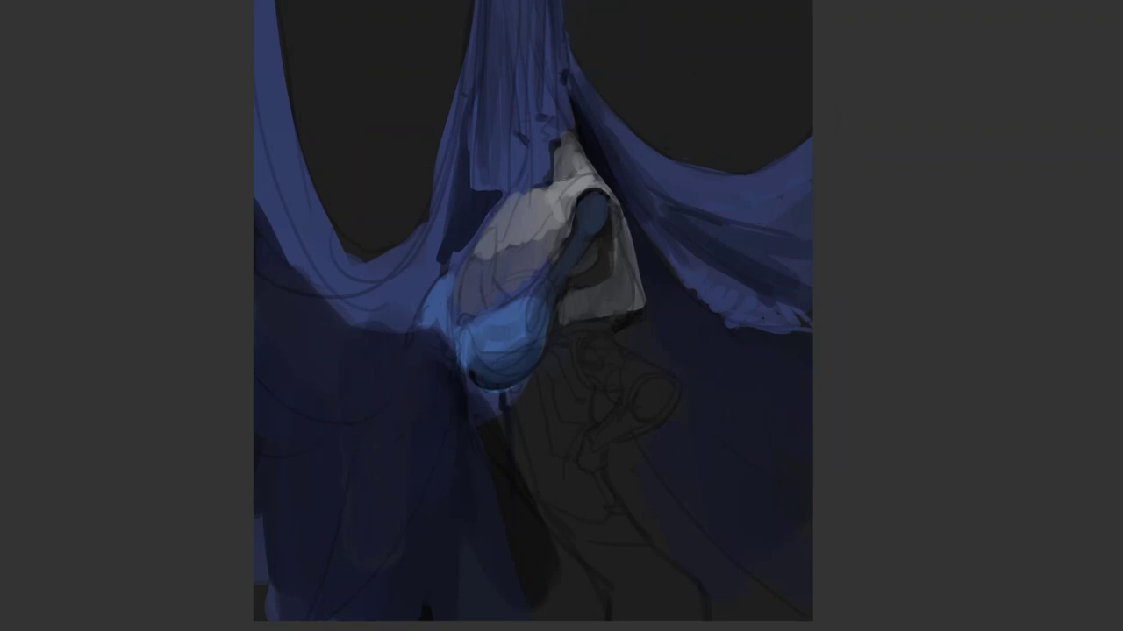
# Step: Flip the canvas horizontally and extend the lighter gray down the torso, refining the garment's folds and shoulder
pyautogui.hotkey('ctrl', '-')
pyautogui.hotkey('ctrl', '-')
pyautogui.press('m')
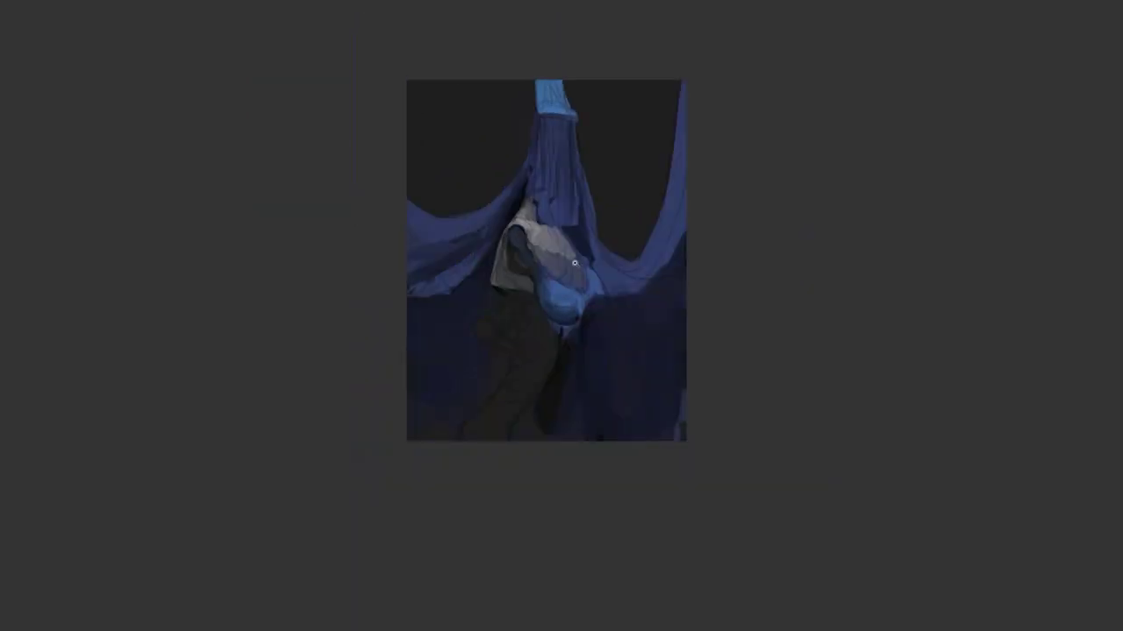
pyautogui.scroll(5, 541, 270)
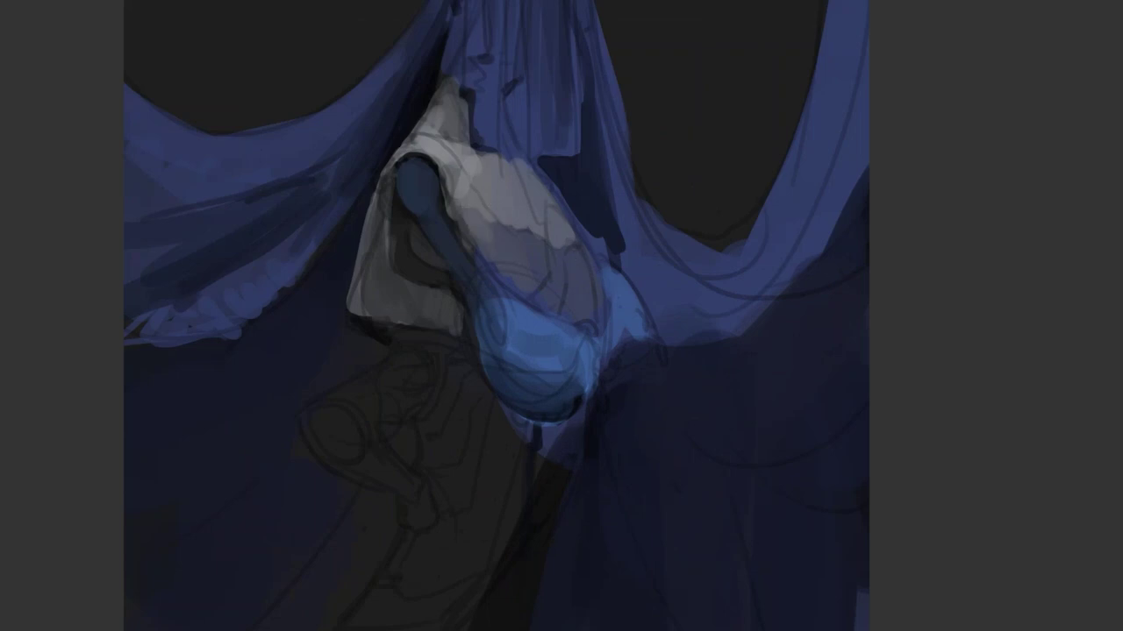
pyautogui.moveTo(486, 219)
pyautogui.mouseDown()
pyautogui.moveTo(533, 251)
pyautogui.moveTo(514, 215)
pyautogui.moveTo(563, 274)
pyautogui.moveTo(549, 227)
pyautogui.moveTo(594, 286)
pyautogui.mouseUp()
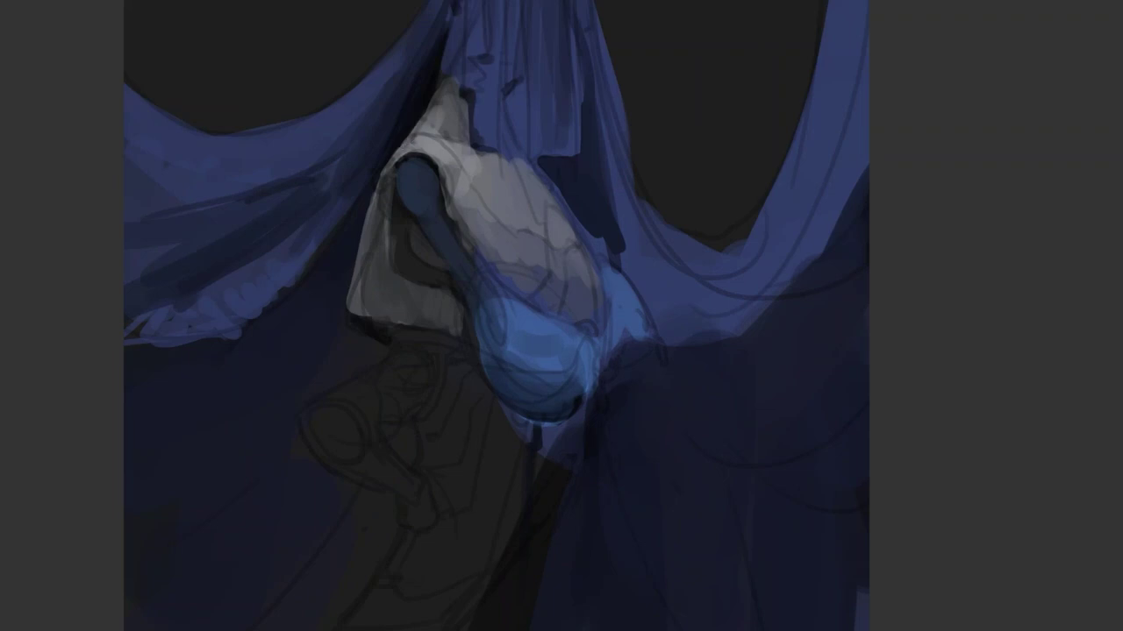
pyautogui.moveTo(433, 130); pyautogui.dragTo(454, 117)
pyautogui.scroll(-3, 483, 223)
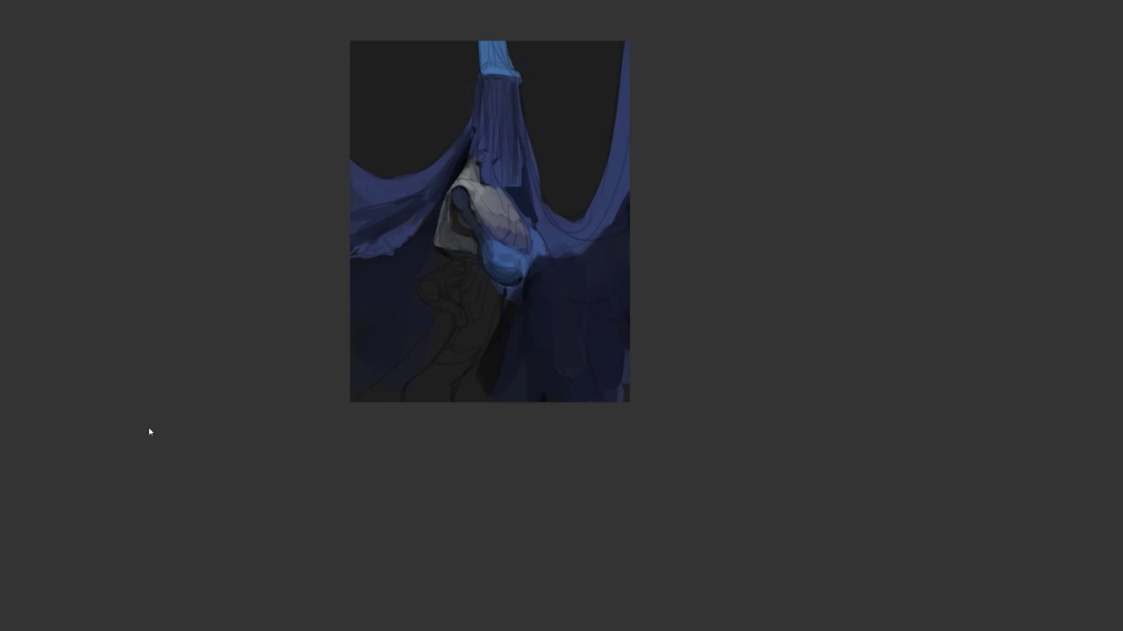
# Step: Paint the bent mechanical limb below the garment's hem in medium blue and return to the standard screen mode
pyautogui.press('z')
pyautogui.click(504, 251)
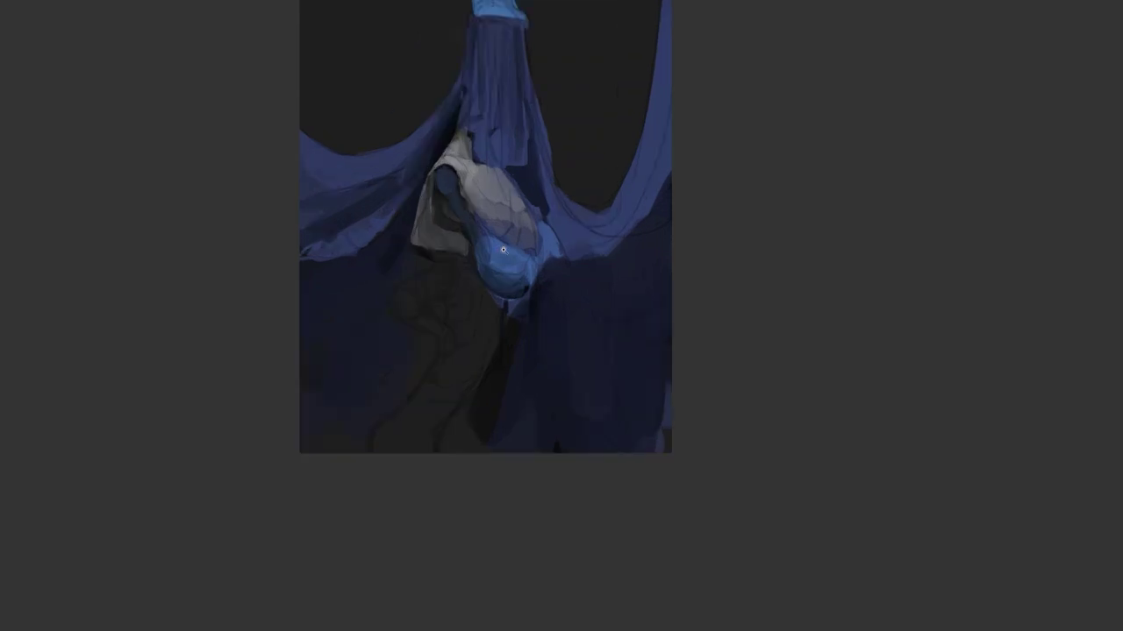
pyautogui.moveTo(438, 270)
pyautogui.mouseDown()
pyautogui.moveTo(431, 292)
pyautogui.moveTo(442, 279)
pyautogui.moveTo(401, 291)
pyautogui.moveTo(393, 307)
pyautogui.moveTo(406, 319)
pyautogui.moveTo(419, 300)
pyautogui.moveTo(408, 314)
pyautogui.moveTo(443, 326)
pyautogui.moveTo(421, 310)
pyautogui.moveTo(444, 333)
pyautogui.moveTo(400, 305)
pyautogui.moveTo(408, 326)
pyautogui.moveTo(402, 316)
pyautogui.moveTo(435, 334)
pyautogui.moveTo(422, 317)
pyautogui.moveTo(435, 323)
pyautogui.mouseUp()
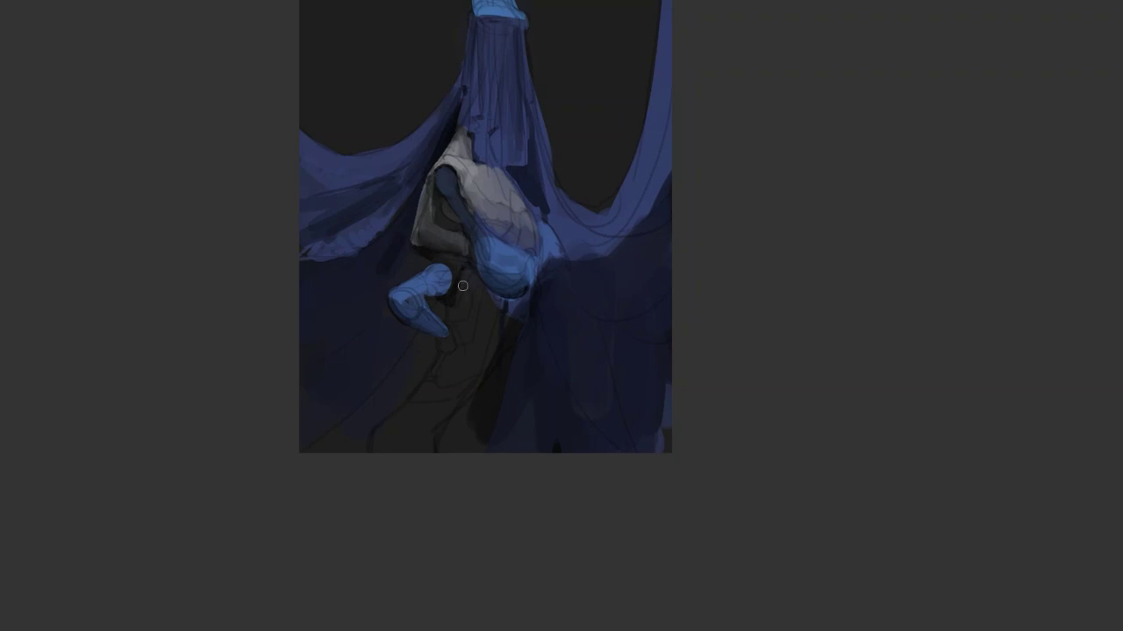
pyautogui.press('f')
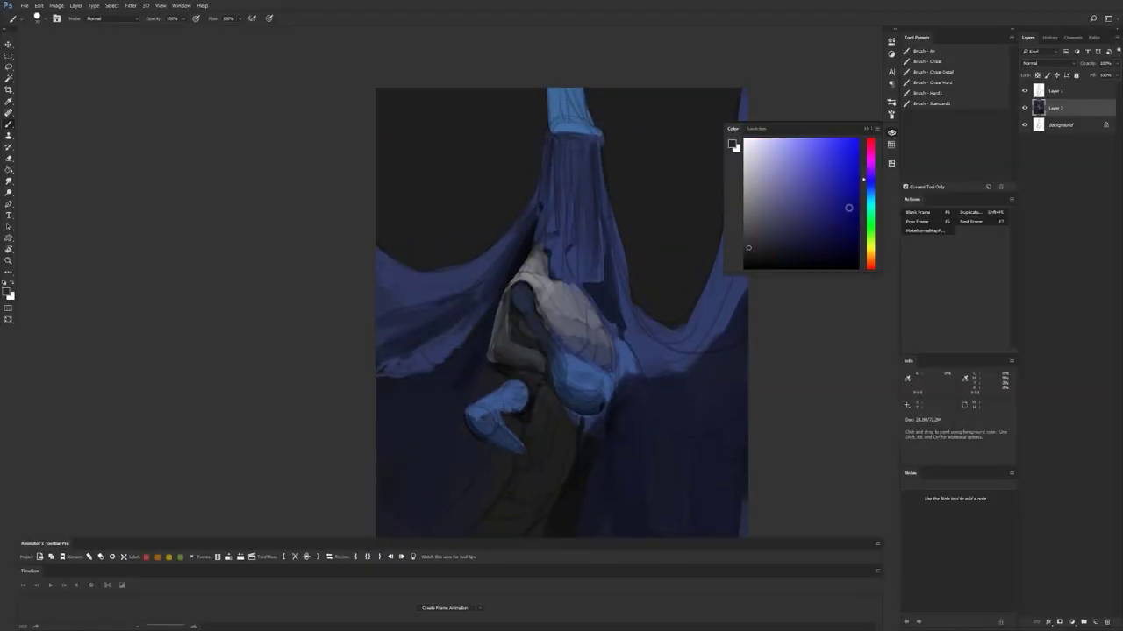
pyautogui.moveTo(572, 432); pyautogui.dragTo(560, 300)
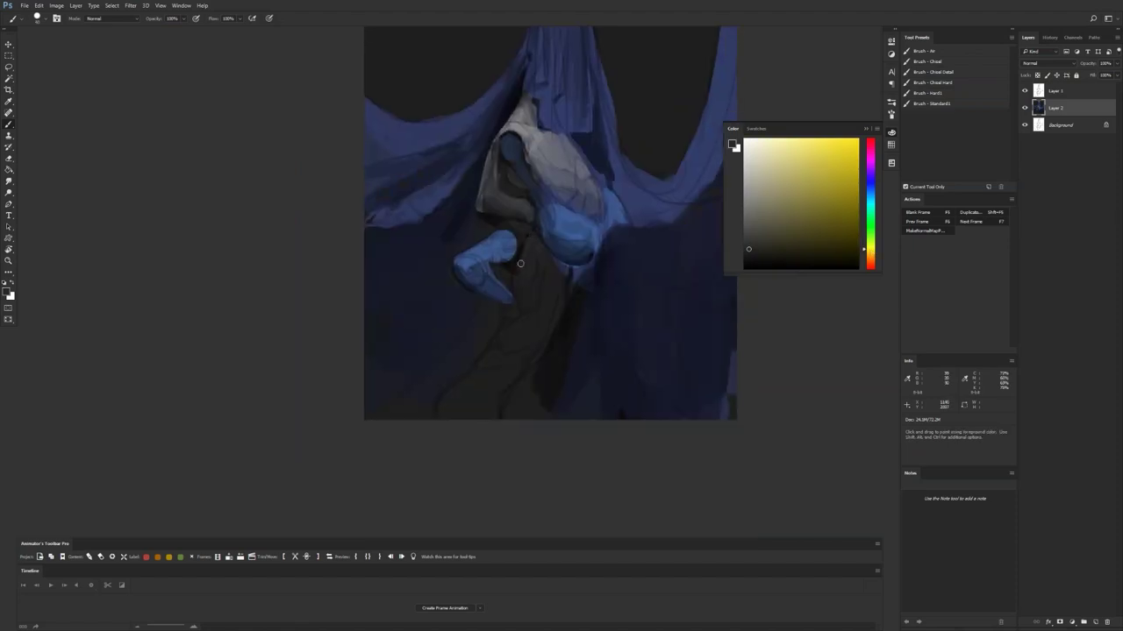
# Step: Paint a thin yellow stripe on the dark robe beside the bent blue limb and trim its edge in dark gray
pyautogui.click(829, 156)
pyautogui.moveTo(529, 237); pyautogui.dragTo(515, 277)
pyautogui.press('[')
pyautogui.press('[')
pyautogui.press('[')
pyautogui.press('[')
pyautogui.press('[')
pyautogui.press(']')
pyautogui.press(']')
pyautogui.press(']')
pyautogui.press(']')
pyautogui.moveTo(514, 281)
pyautogui.mouseDown()
pyautogui.moveTo(528, 242)
pyautogui.moveTo(510, 279)
pyautogui.mouseUp()
pyautogui.keyDown('alt'); pyautogui.click(529, 255); pyautogui.keyUp('alt')
pyautogui.keyDown('alt'); pyautogui.click(518, 269); pyautogui.keyUp('alt')
pyautogui.keyDown('alt'); pyautogui.click(509, 278); pyautogui.keyUp('alt')
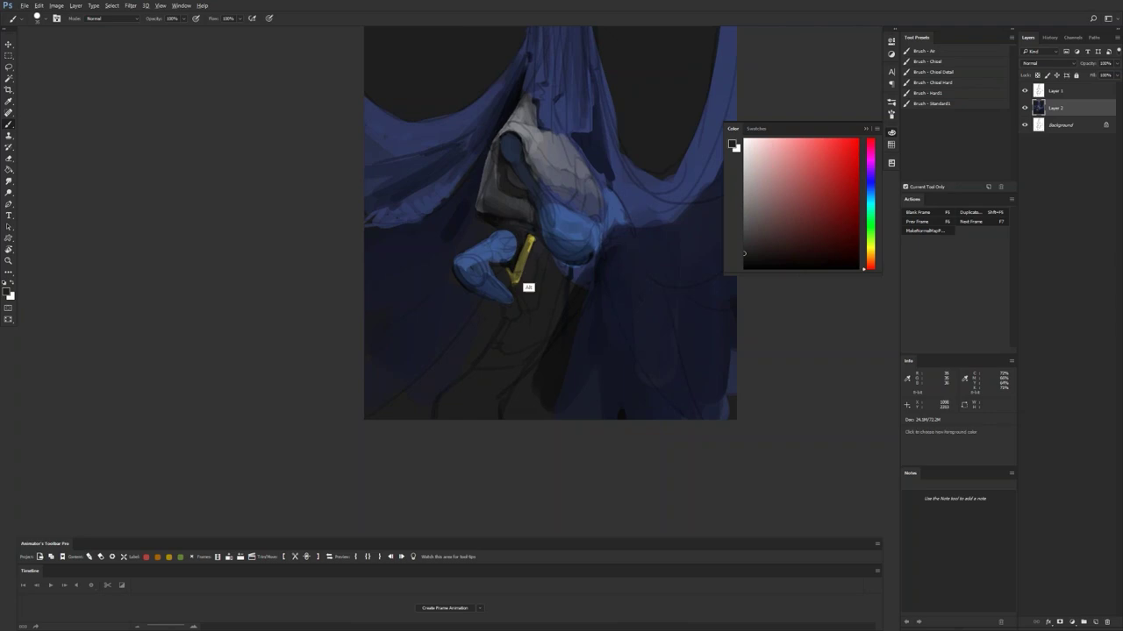
# Step: Extend a wider muted-yellow panel down the dark robe beside the stripe, cleaning its edges with sampled dark gray
pyautogui.keyDown('alt'); pyautogui.click(530, 286); pyautogui.keyUp('alt')
pyautogui.keyDown('alt'); pyautogui.click(526, 279); pyautogui.keyUp('alt')
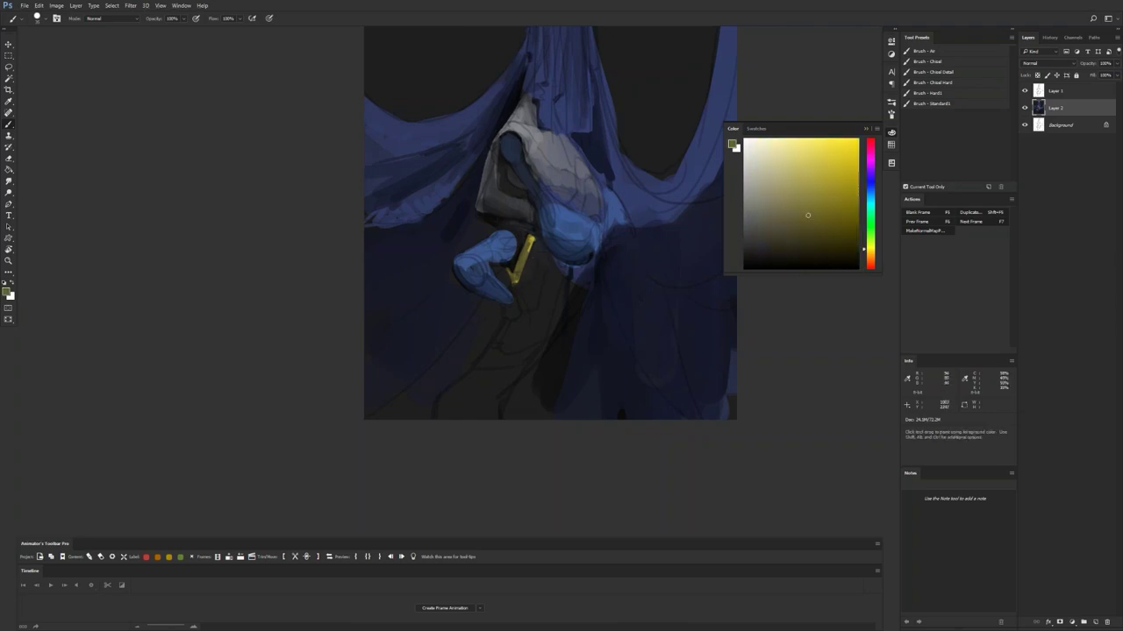
pyautogui.moveTo(518, 293)
pyautogui.mouseDown()
pyautogui.moveTo(540, 265)
pyautogui.moveTo(531, 301)
pyautogui.moveTo(507, 310)
pyautogui.moveTo(516, 323)
pyautogui.moveTo(497, 342)
pyautogui.moveTo(533, 311)
pyautogui.moveTo(544, 250)
pyautogui.moveTo(529, 318)
pyautogui.mouseUp()
pyautogui.hotkey('ctrl', 'z')
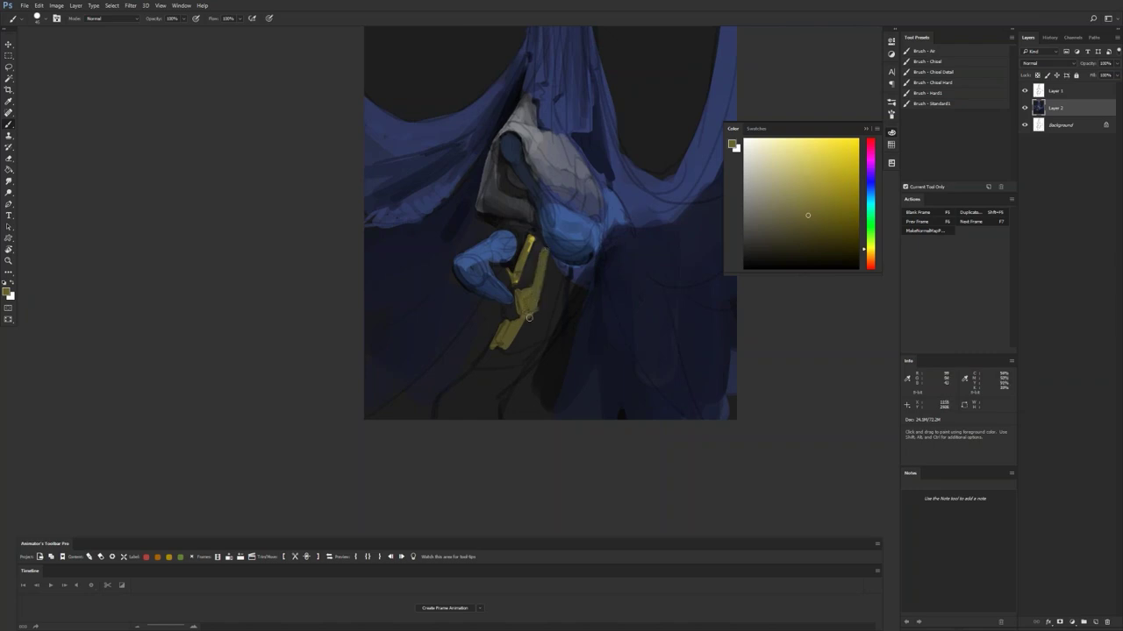
pyautogui.keyDown('alt'); pyautogui.click(522, 312); pyautogui.keyUp('alt')
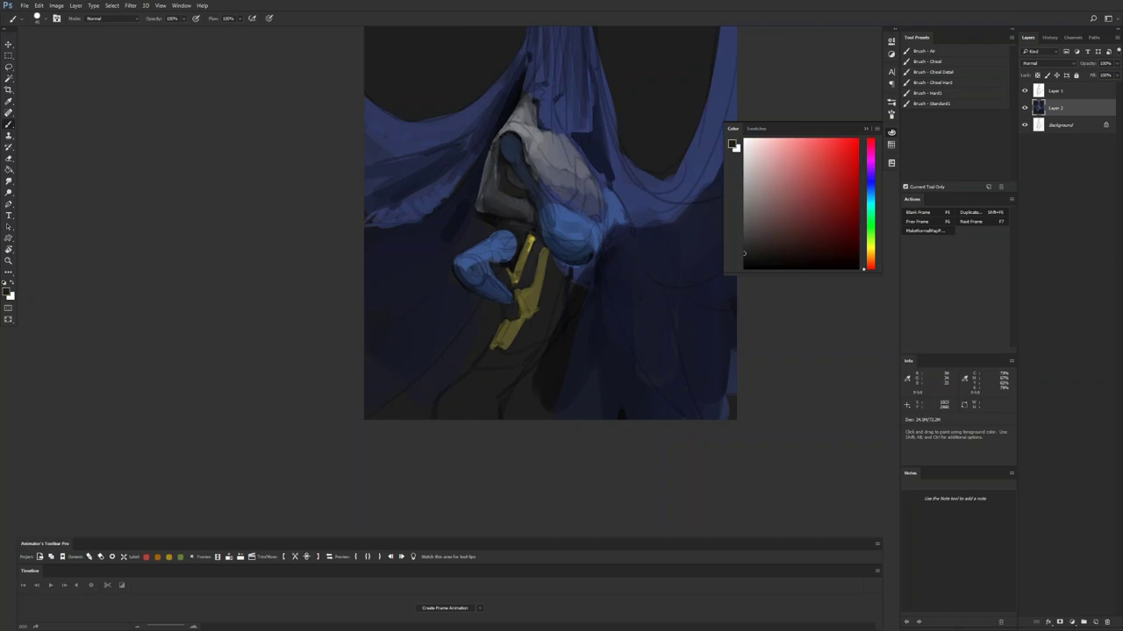
pyautogui.keyDown('alt'); pyautogui.click(498, 350); pyautogui.keyUp('alt')
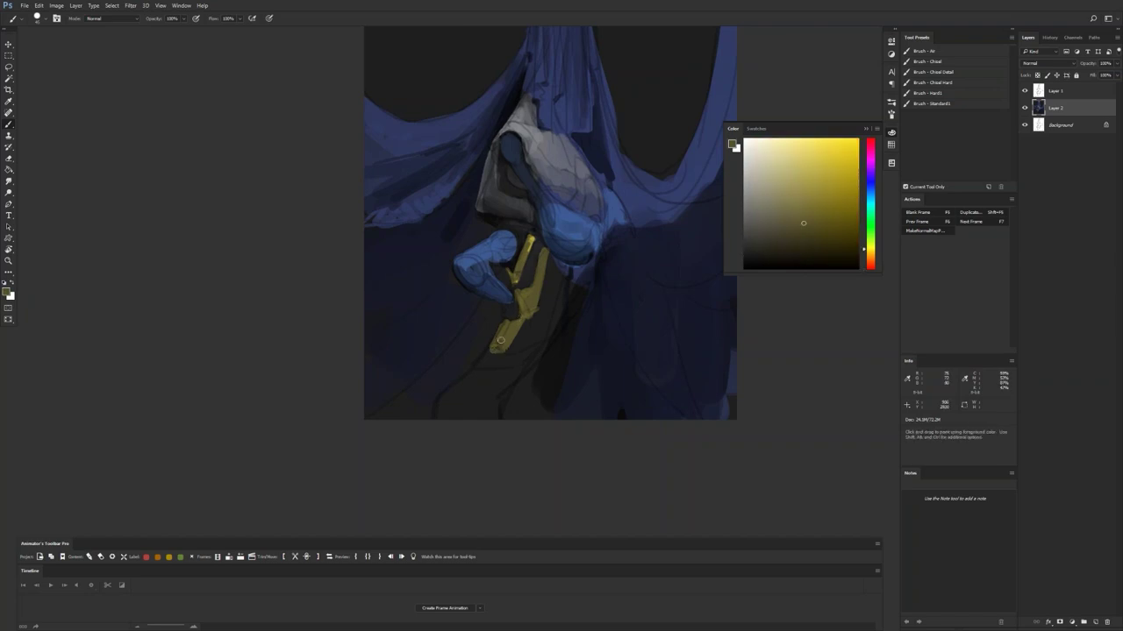
pyautogui.moveTo(500, 350); pyautogui.dragTo(506, 353)
pyautogui.keyDown('alt'); pyautogui.click(516, 352); pyautogui.keyUp('alt')
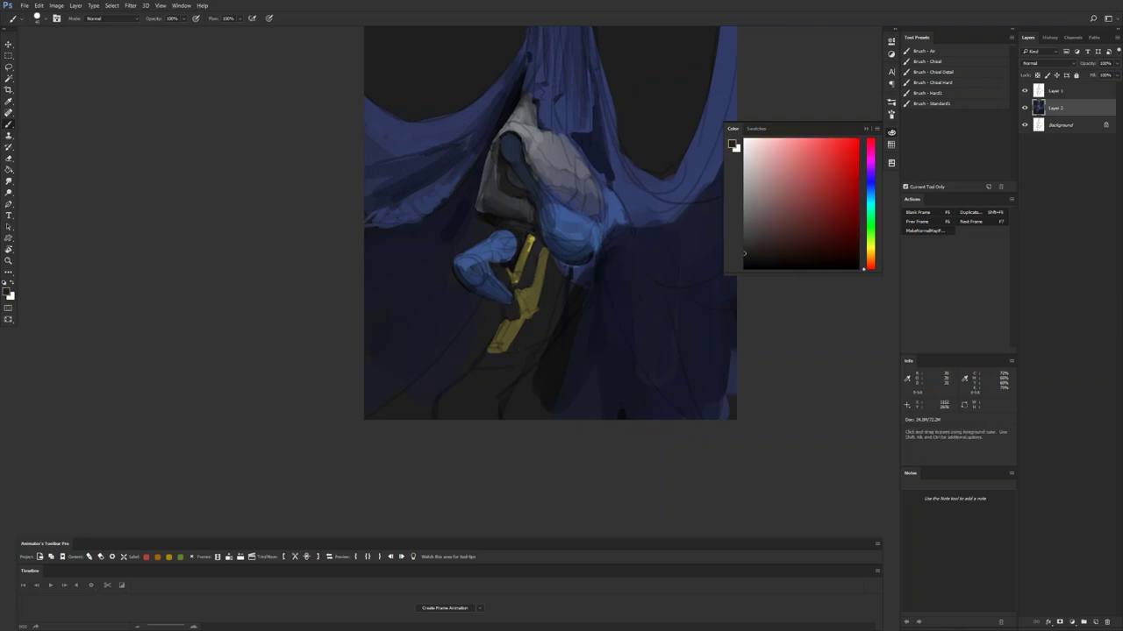
# Step: Flip the canvas horizontally and glaze the yellow robe panel with a saturated orange-yellow, blending it with sampled tones
pyautogui.press('z')
pyautogui.keyDown('alt'); pyautogui.click(537, 334); pyautogui.keyUp('alt')
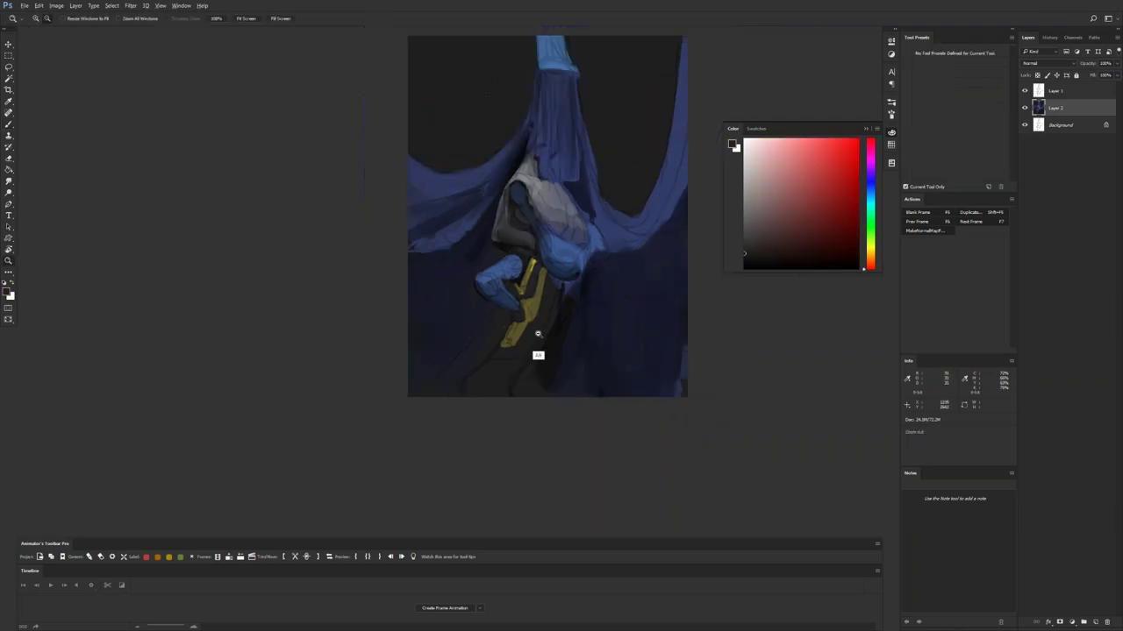
pyautogui.keyDown('alt'); pyautogui.click(538, 334); pyautogui.keyUp('alt')
pyautogui.hotkey('ctrl', 'shift', 'h')
pyautogui.click(561, 298)
pyautogui.press('b')
pyautogui.keyDown('alt'); pyautogui.click(546, 295); pyautogui.keyUp('alt')
pyautogui.moveTo(825, 162)
pyautogui.mouseDown()
pyautogui.moveTo(812, 141)
pyautogui.moveTo(853, 139)
pyautogui.mouseUp()
pyautogui.click(864, 253)
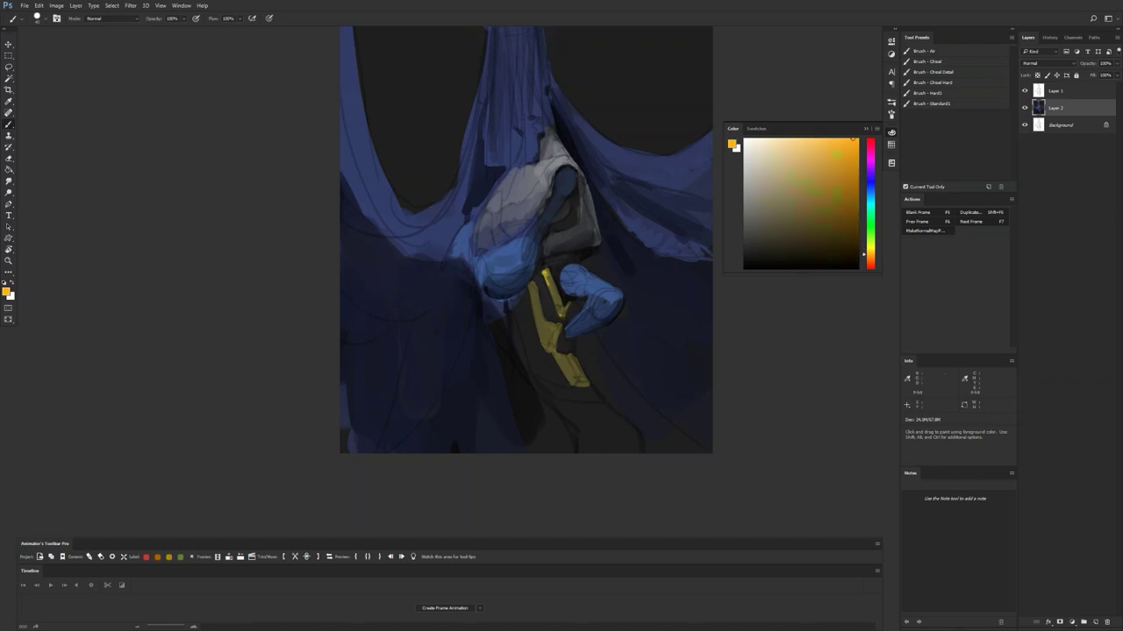
pyautogui.moveTo(531, 286)
pyautogui.mouseDown()
pyautogui.moveTo(540, 324)
pyautogui.moveTo(532, 284)
pyautogui.mouseUp()
pyautogui.keyDown('alt'); pyautogui.click(541, 364); pyautogui.keyUp('alt')
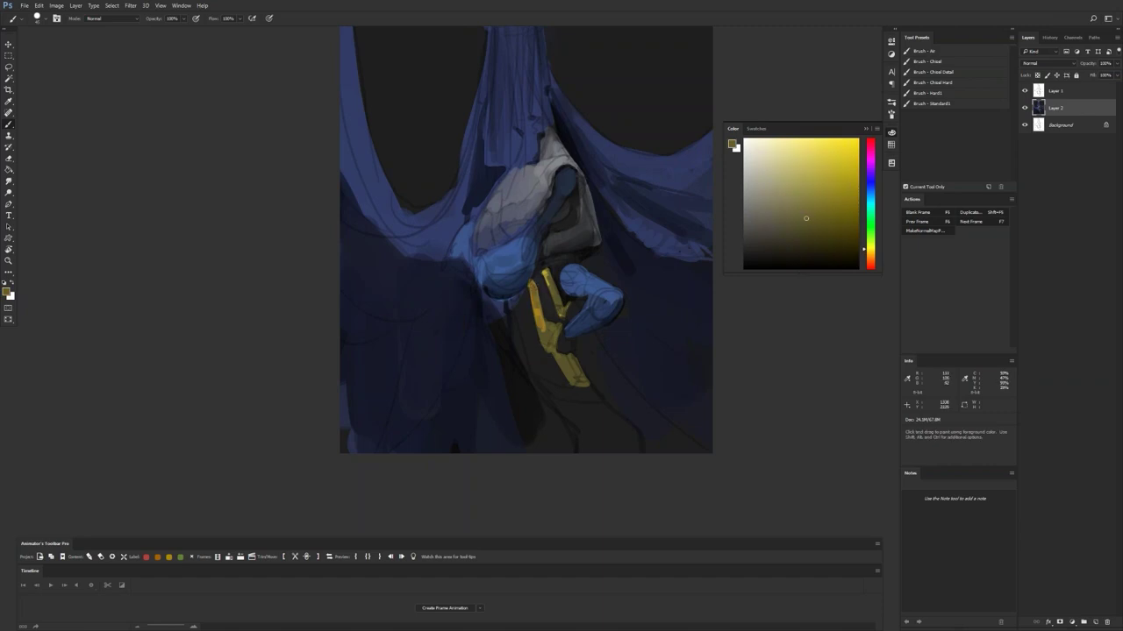
pyautogui.keyDown('alt'); pyautogui.click(541, 331); pyautogui.keyUp('alt')
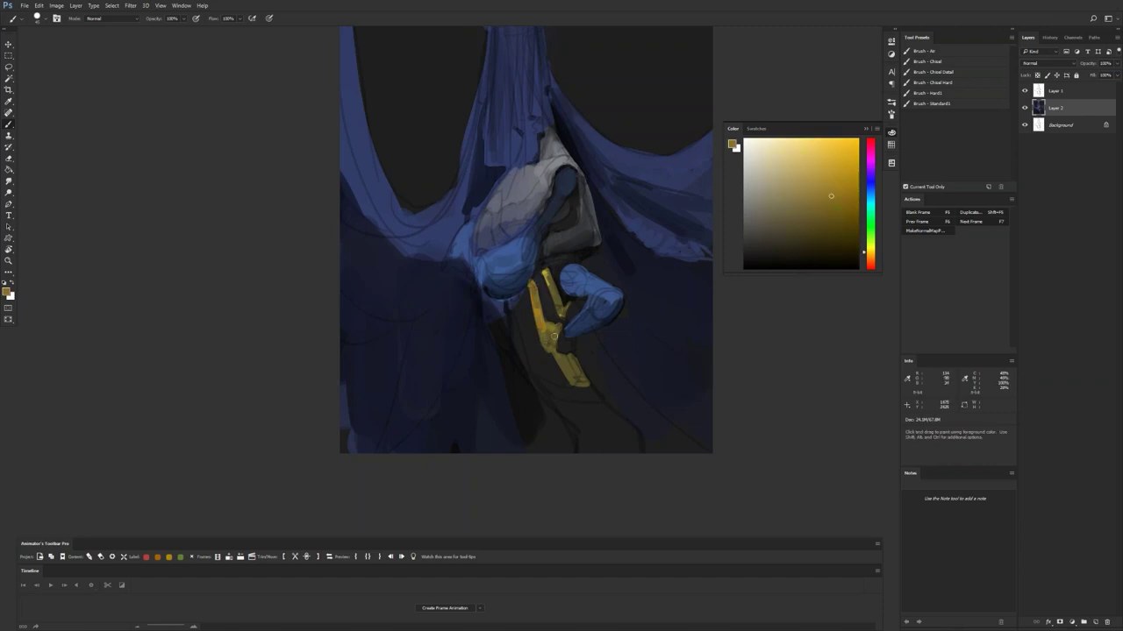
pyautogui.moveTo(567, 369); pyautogui.dragTo(587, 384)
# Step: Paint a curved golden belt band just below the gray garment's hem and flip the canvas back
pyautogui.moveTo(540, 260); pyautogui.dragTo(576, 256)
pyautogui.hotkey('ctrl', 'z')
pyautogui.moveTo(545, 260); pyautogui.dragTo(576, 256)
pyautogui.press('z')
pyautogui.keyDown('alt'); pyautogui.click(575, 326); pyautogui.keyUp('alt')
pyautogui.keyDown('alt'); pyautogui.click(572, 327); pyautogui.keyUp('alt')
pyautogui.hotkey('ctrl', 'shift', 'h')
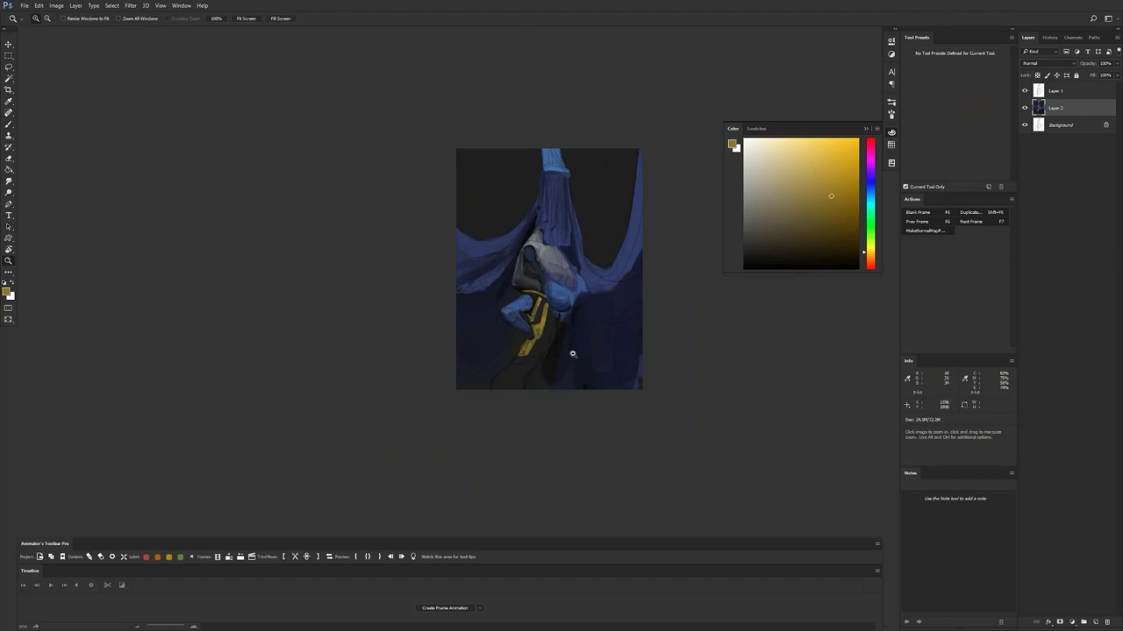
# Step: Paint near-black blue shadows beside the veil and in the drapery folds below the light blue forearm
pyautogui.press('b')
pyautogui.scroll(3, 570, 254)
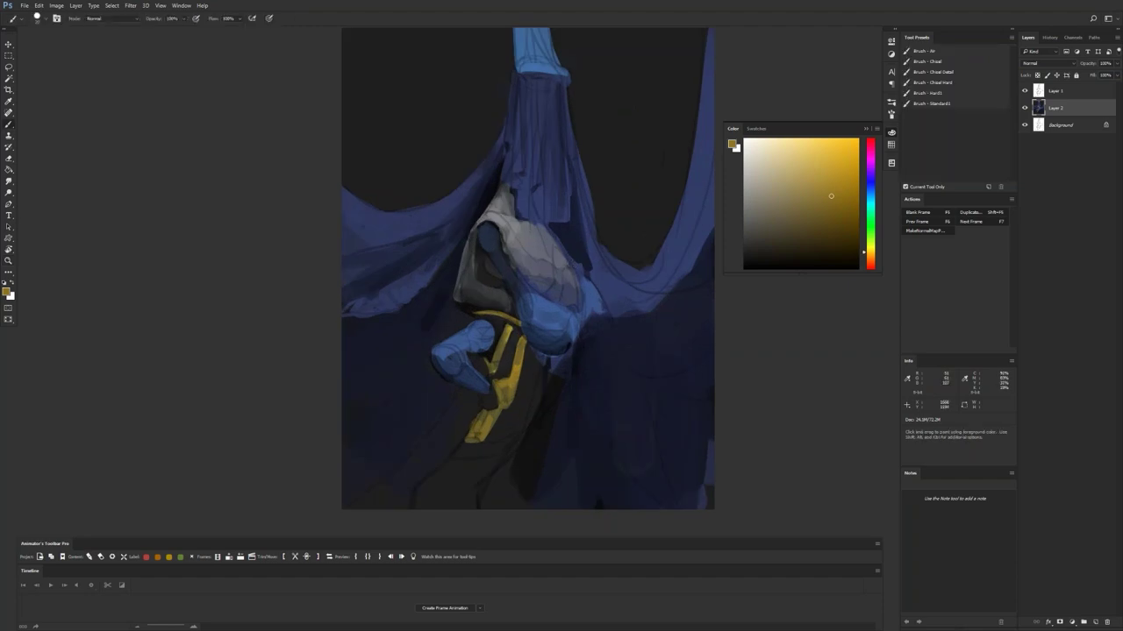
pyautogui.moveTo(574, 202); pyautogui.dragTo(529, 165)
pyautogui.press('d')
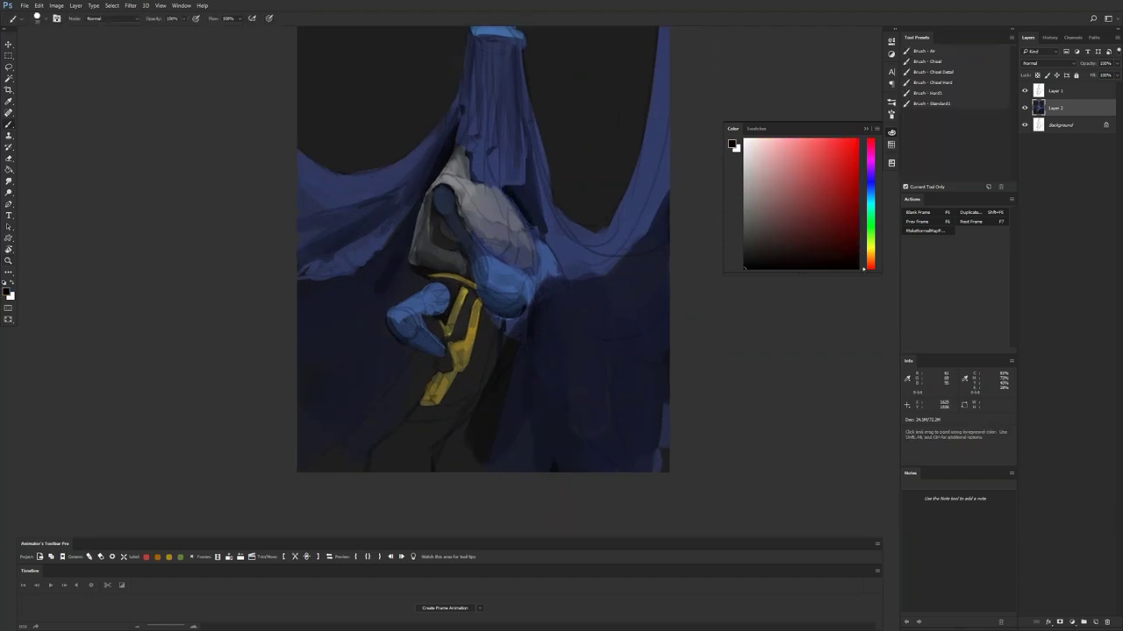
pyautogui.keyDown('alt'); pyautogui.click(516, 218); pyautogui.keyUp('alt')
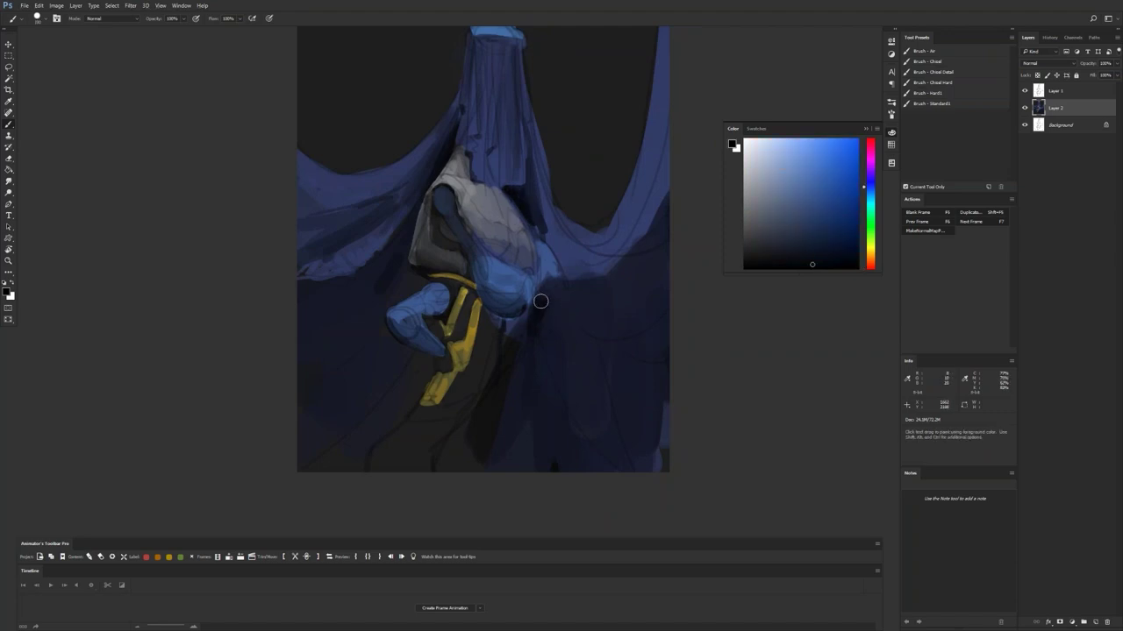
pyautogui.moveTo(490, 419)
pyautogui.mouseDown()
pyautogui.moveTo(502, 387)
pyautogui.moveTo(458, 463)
pyautogui.moveTo(479, 436)
pyautogui.moveTo(503, 462)
pyautogui.moveTo(515, 411)
pyautogui.mouseUp()
pyautogui.moveTo(537, 358); pyautogui.dragTo(531, 423)
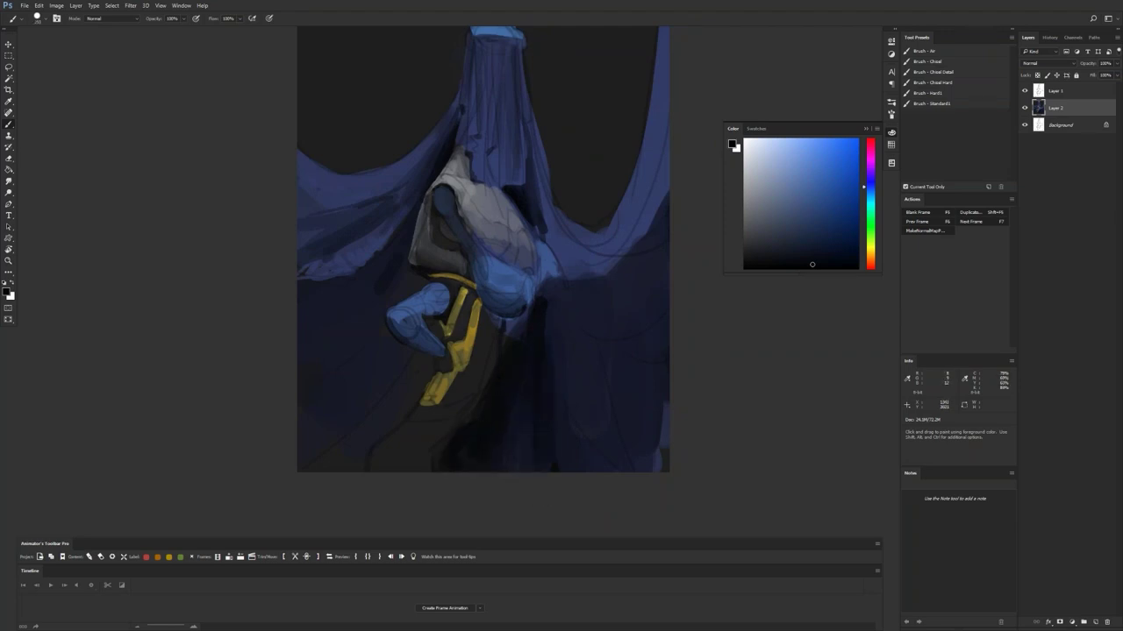
# Step: Darken the lower drapery on both sides of the figure with broad near-black blue fold strokes
pyautogui.press('[')
pyautogui.moveTo(400, 367)
pyautogui.mouseDown()
pyautogui.moveTo(401, 386)
pyautogui.moveTo(408, 373)
pyautogui.moveTo(349, 429)
pyautogui.moveTo(373, 348)
pyautogui.moveTo(359, 391)
pyautogui.moveTo(343, 376)
pyautogui.moveTo(303, 377)
pyautogui.mouseUp()
pyautogui.hotkey('ctrl', 'z')
pyautogui.moveTo(332, 314); pyautogui.dragTo(365, 316)
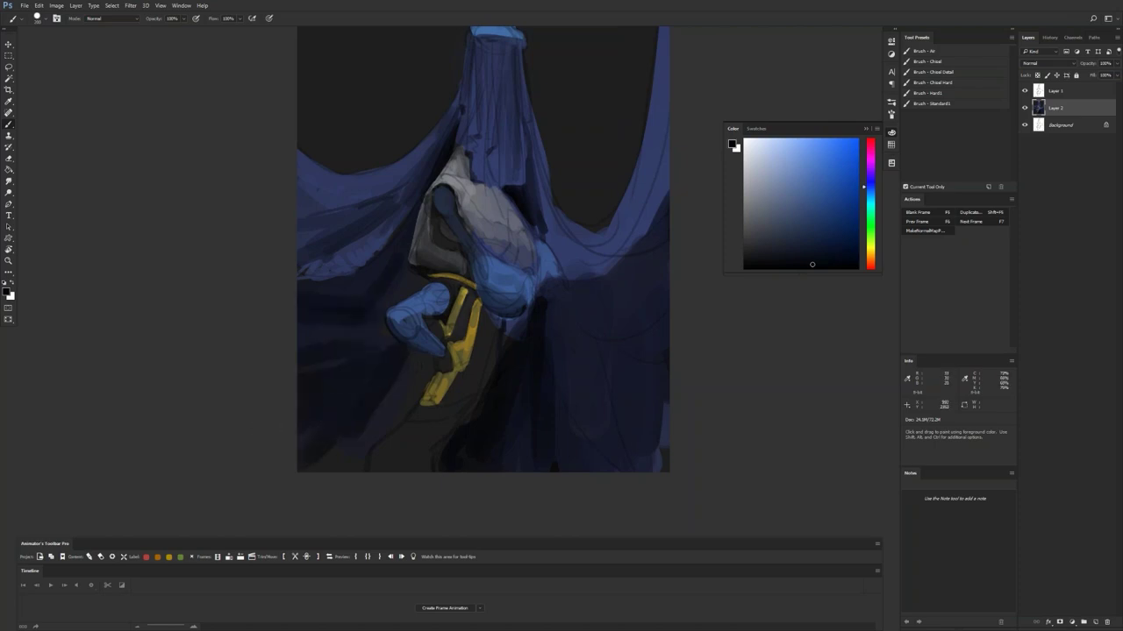
pyautogui.moveTo(557, 307)
pyautogui.mouseDown()
pyautogui.moveTo(576, 377)
pyautogui.moveTo(620, 386)
pyautogui.moveTo(594, 381)
pyautogui.moveTo(593, 475)
pyautogui.moveTo(644, 464)
pyautogui.moveTo(687, 362)
pyautogui.mouseUp()
pyautogui.press('z')
pyautogui.keyDown('alt'); pyautogui.click(667, 424); pyautogui.keyUp('alt')
pyautogui.keyDown('alt'); pyautogui.click(666, 424); pyautogui.keyUp('alt')
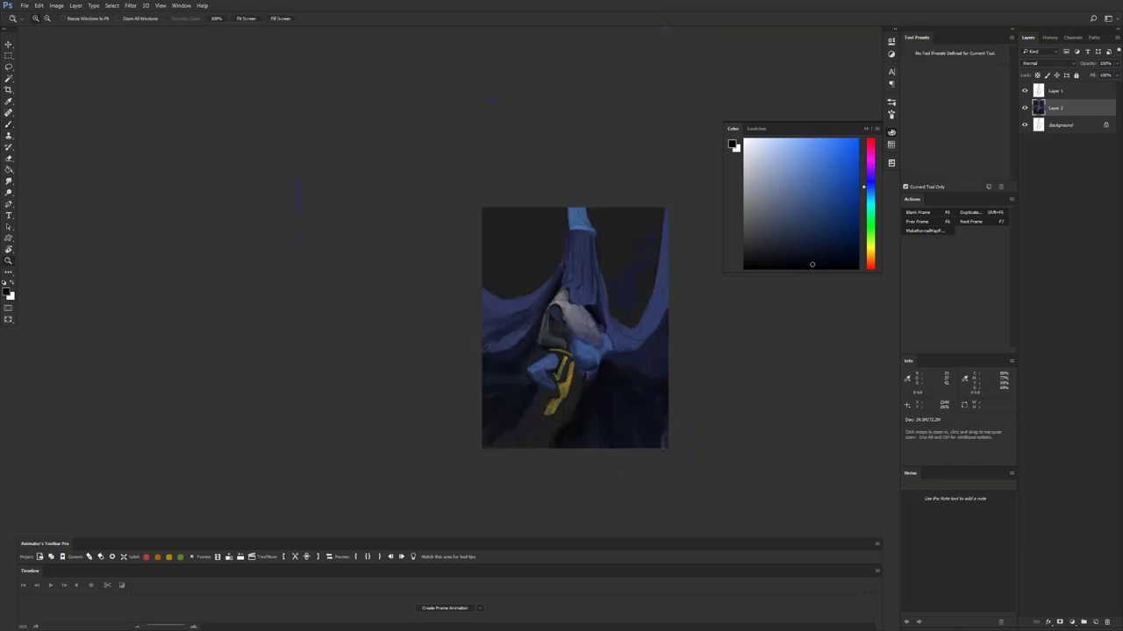
# Step: Flip the canvas horizontally, paint the medium blue hand and fingers beyond the large forearm, and flip the canvas back
pyautogui.hotkey('ctrl', 'f')
pyautogui.click(605, 412)
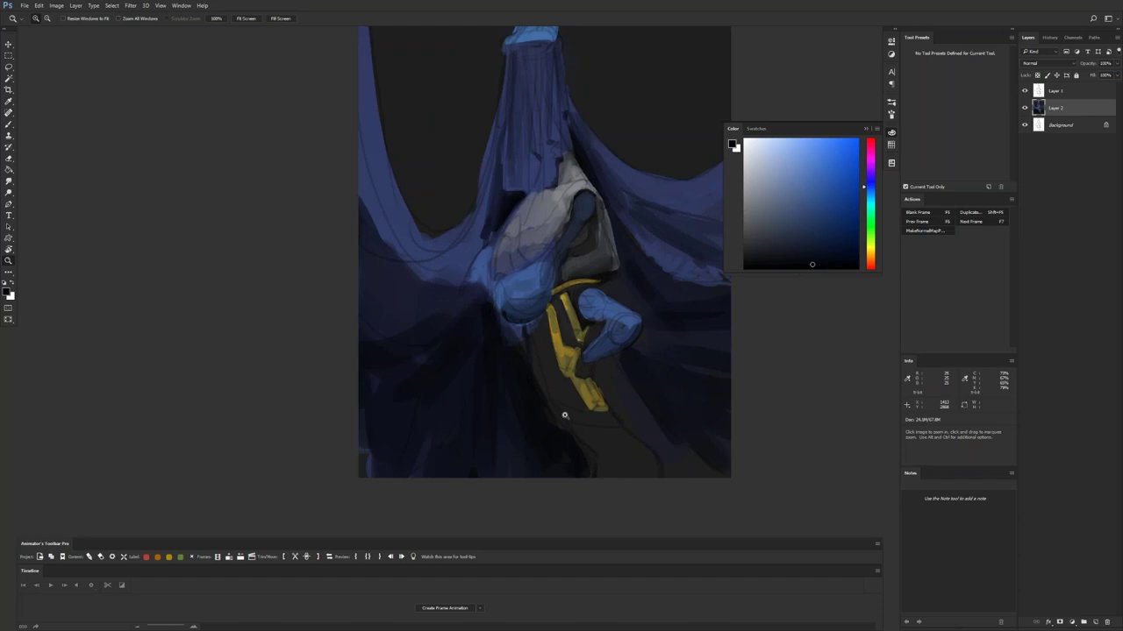
pyautogui.press('b')
pyautogui.keyDown('alt'); pyautogui.click(472, 293); pyautogui.keyUp('alt')
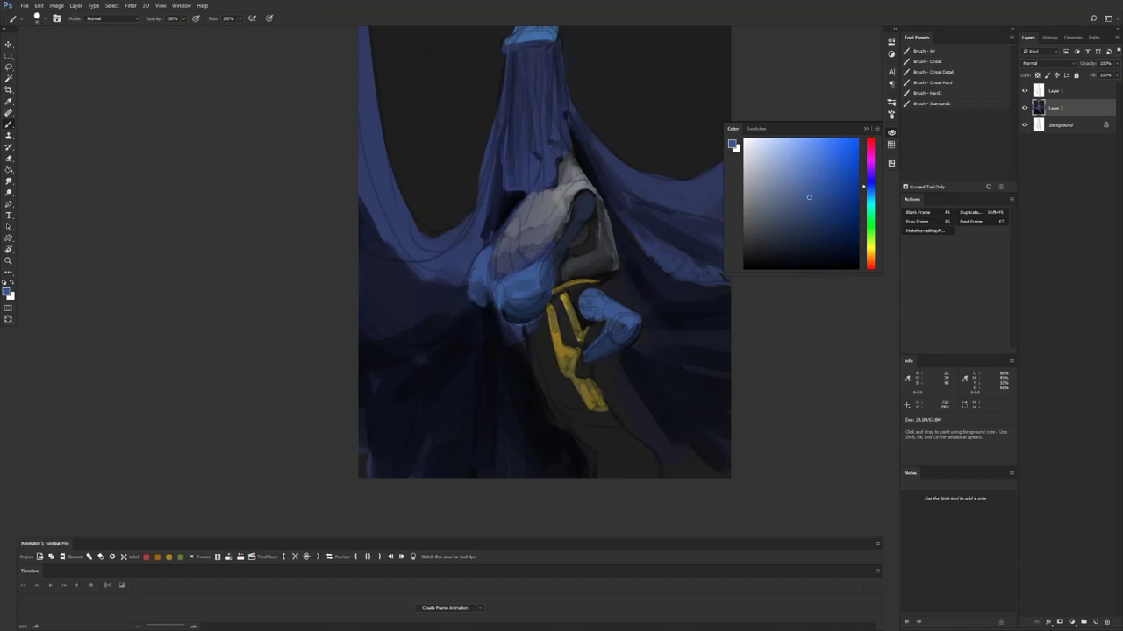
pyautogui.moveTo(468, 294); pyautogui.dragTo(478, 312)
pyautogui.hotkey('ctrl', 'shift', 'h')
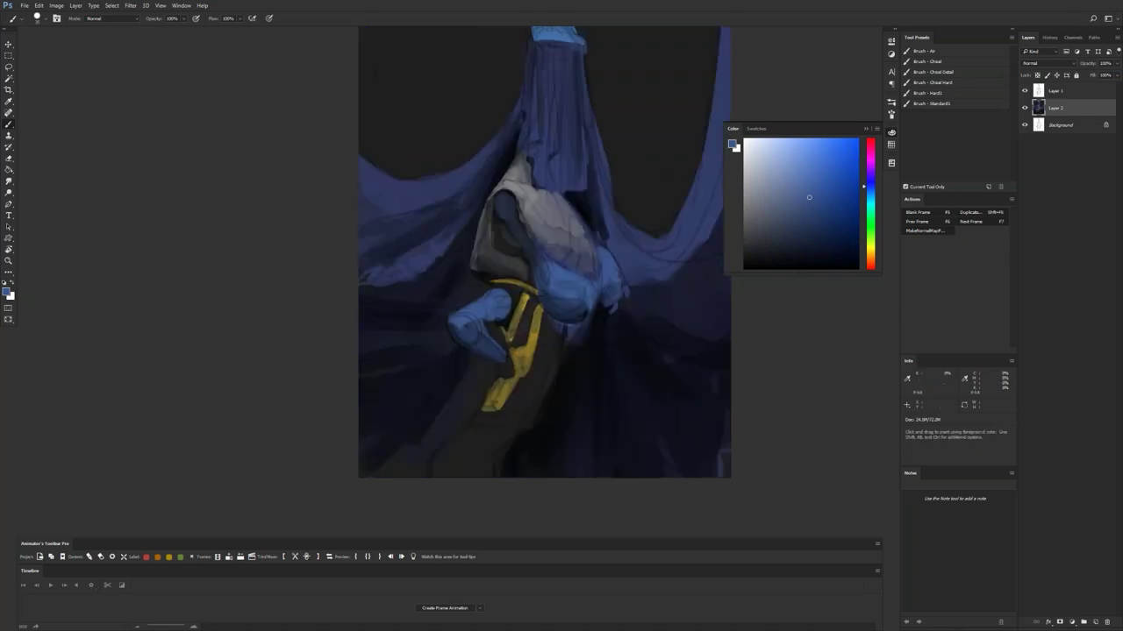
# Step: Paint a pale orange-tan trim band from the gray garment's shoulder down along the armhole
pyautogui.click(870, 225)
pyautogui.moveTo(808, 176); pyautogui.dragTo(805, 150)
pyautogui.moveTo(864, 226); pyautogui.dragTo(864, 255)
pyautogui.moveTo(510, 182)
pyautogui.mouseDown()
pyautogui.moveTo(490, 196)
pyautogui.moveTo(515, 190)
pyautogui.moveTo(522, 222)
pyautogui.moveTo(534, 212)
pyautogui.moveTo(544, 240)
pyautogui.moveTo(554, 237)
pyautogui.mouseUp()
pyautogui.press(']')
pyautogui.press(']')
pyautogui.press(']')
pyautogui.keyDown('alt'); pyautogui.click(531, 220); pyautogui.keyUp('alt')
# Step: Add a thin tan trim line along the armhole's rear edge and sharpen the lower end of the wide band
pyautogui.press('[')
pyautogui.press('[')
pyautogui.press('[')
pyautogui.press('[')
pyautogui.press('[')
pyautogui.press('[')
pyautogui.press('[')
pyautogui.press('[')
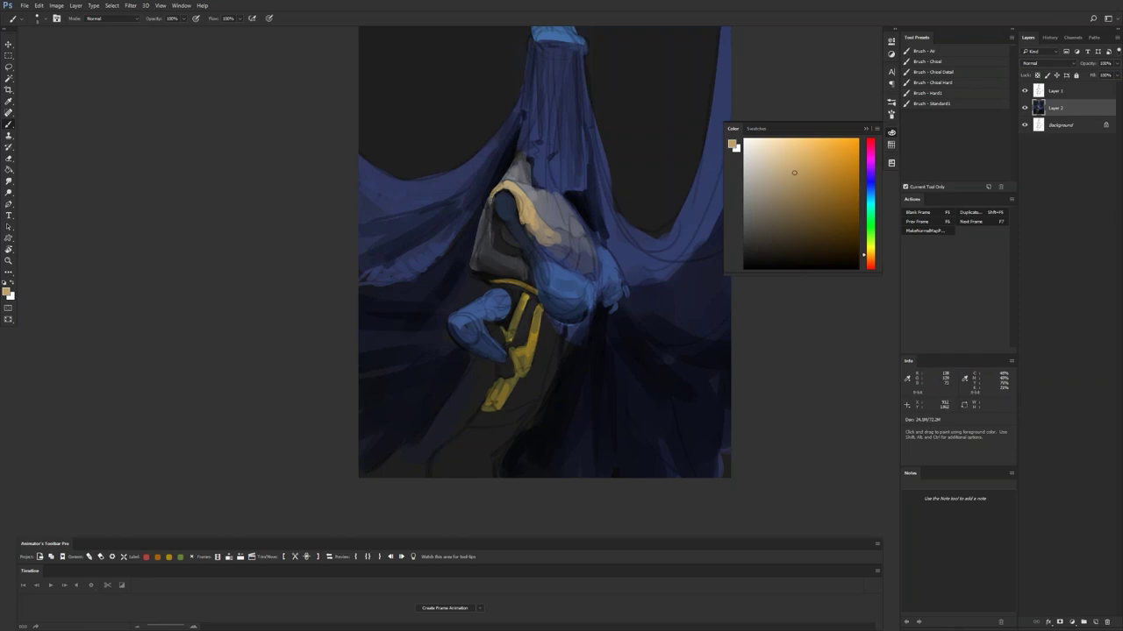
pyautogui.press(',')
pyautogui.moveTo(490, 224); pyautogui.dragTo(488, 238)
pyautogui.moveTo(528, 229); pyautogui.dragTo(541, 244)
pyautogui.press('d')
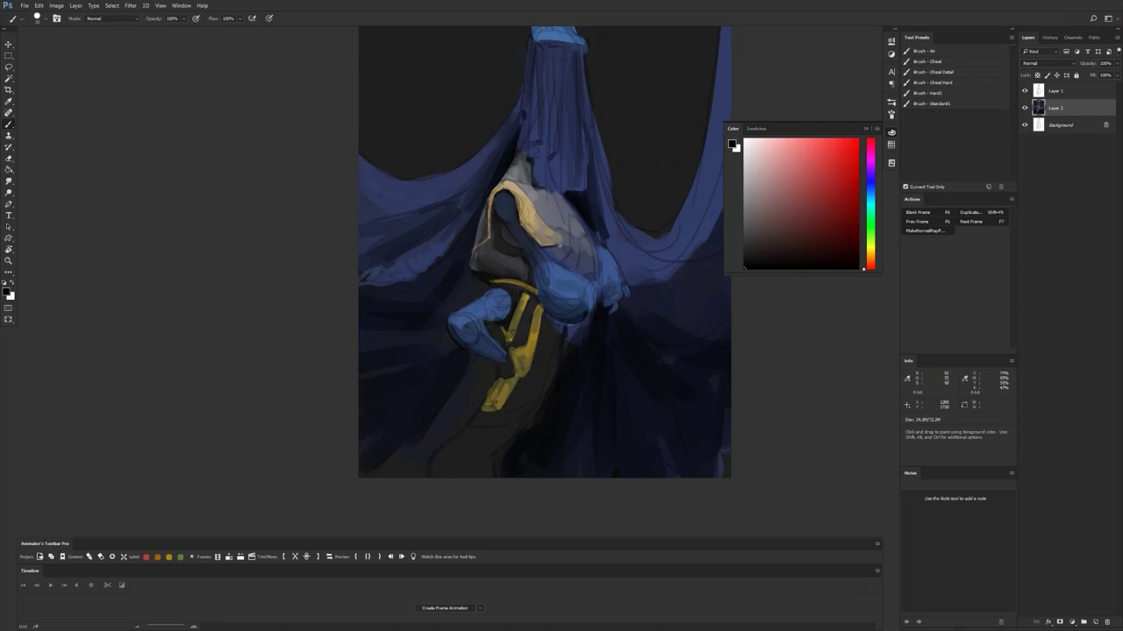
pyautogui.keyDown('alt'); pyautogui.click(553, 242); pyautogui.keyUp('alt')
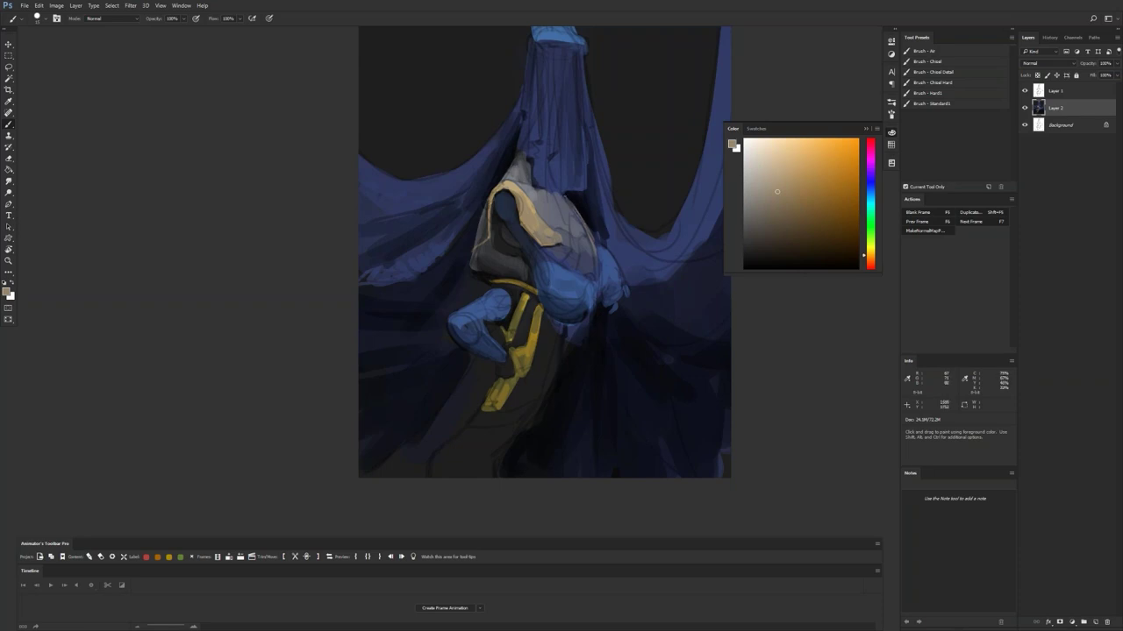
# Step: Flip the canvas horizontally, warm the wide tan trim with a more saturated orange, and flip the canvas back
pyautogui.hotkey('ctrl', 'shift', 'h')
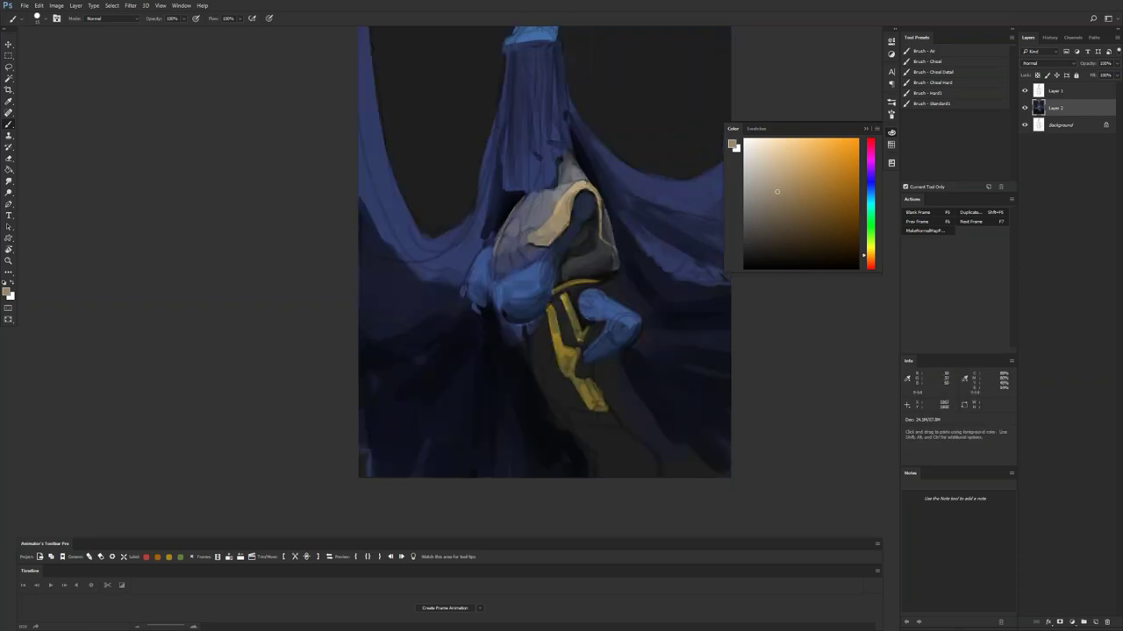
pyautogui.moveTo(785, 168); pyautogui.dragTo(791, 146)
pyautogui.moveTo(825, 186); pyautogui.dragTo(832, 179)
pyautogui.moveTo(537, 239); pyautogui.dragTo(544, 244)
pyautogui.hotkey('ctrl', 'shift', 'h')
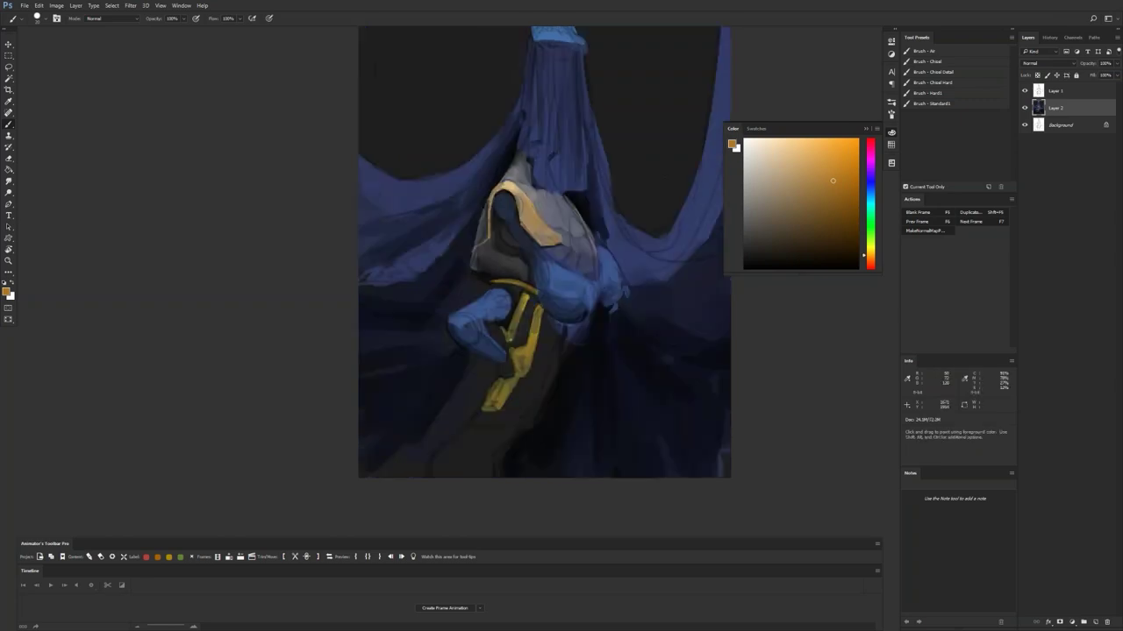
# Step: Darken the edge of the gray torso beside the blue hand with a thin black stroke
pyautogui.press('d')
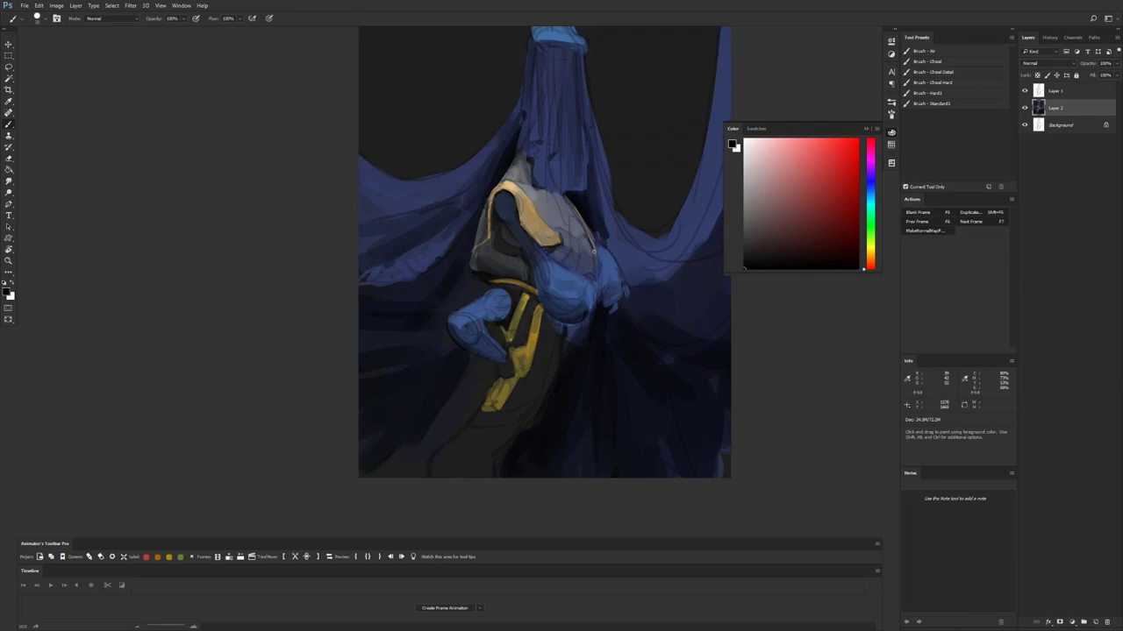
pyautogui.moveTo(597, 254); pyautogui.dragTo(600, 276)
pyautogui.press('z')
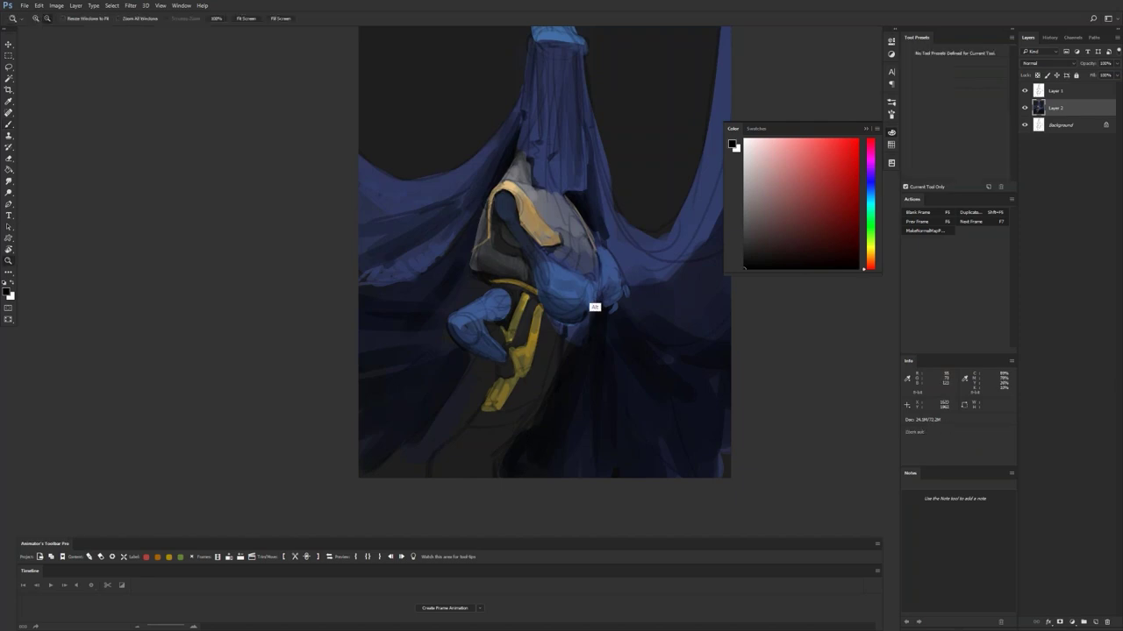
pyautogui.keyDown('alt'); pyautogui.click(595, 288); pyautogui.keyUp('alt')
pyautogui.keyDown('alt'); pyautogui.click(595, 289); pyautogui.keyUp('alt')
# Step: Flip the canvas horizontally and paint a thin tan trim along the wavy lower hem of the hanging blue veil
pyautogui.hotkey('ctrl', 'shift', 'h')
pyautogui.click(584, 293)
pyautogui.click(584, 293)
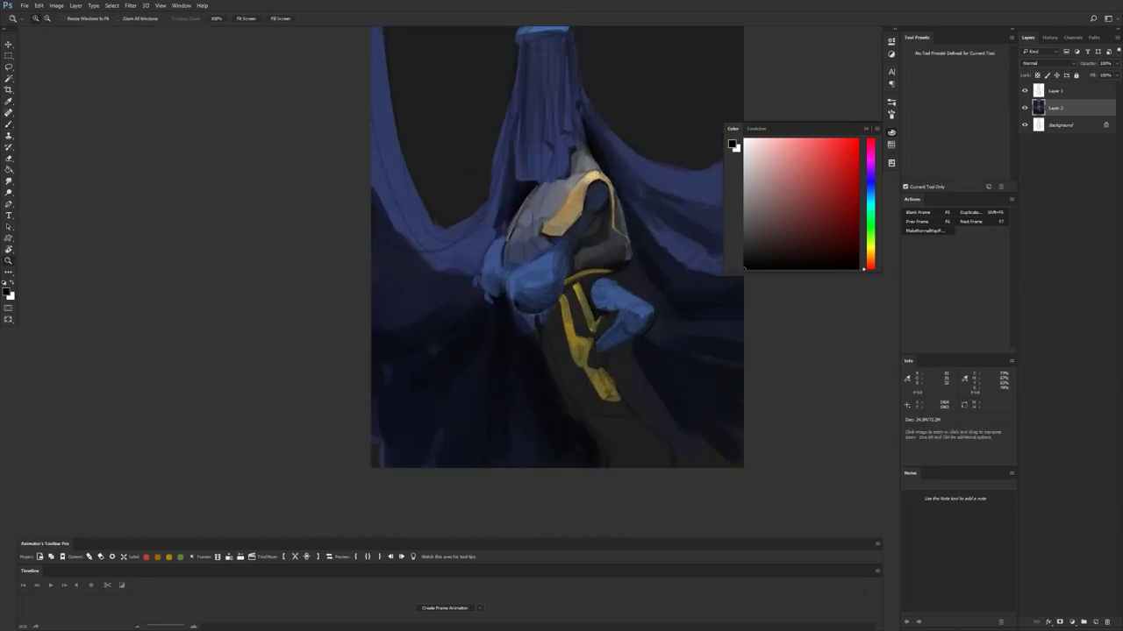
pyautogui.moveTo(584, 293); pyautogui.dragTo(546, 354)
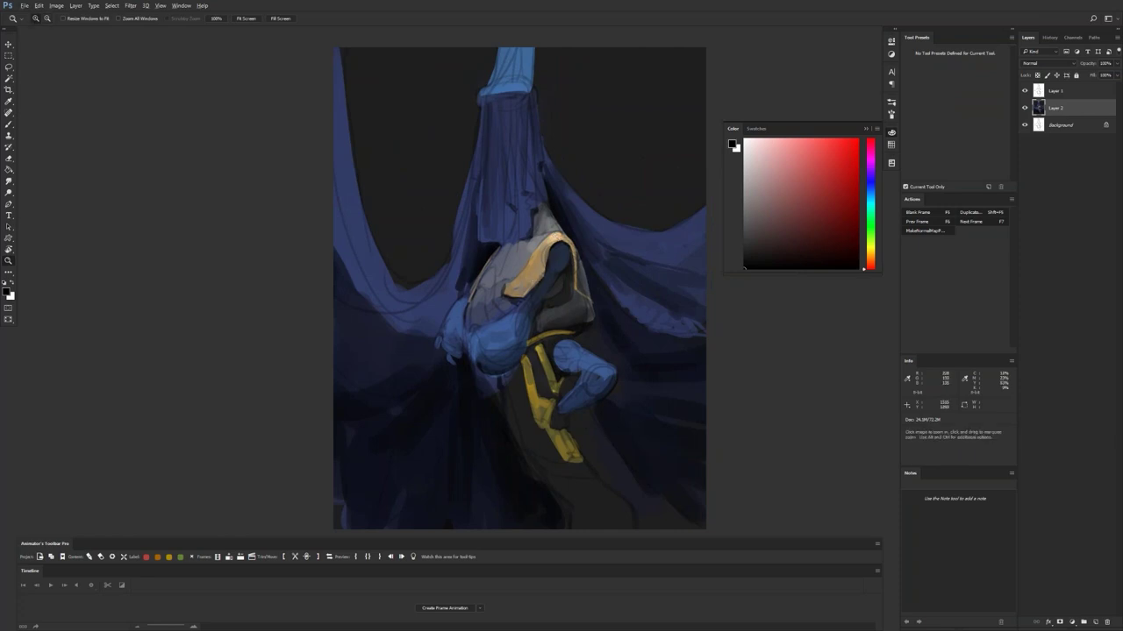
pyautogui.click(552, 237)
pyautogui.press('b')
pyautogui.keyDown('alt'); pyautogui.click(553, 238); pyautogui.keyUp('alt')
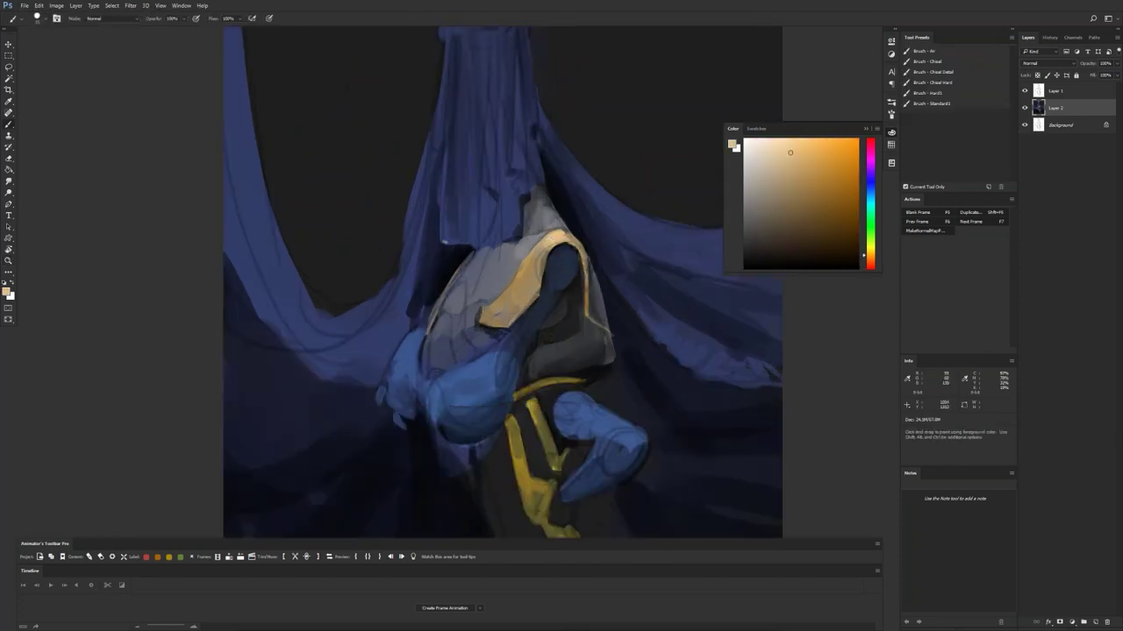
pyautogui.moveTo(444, 242); pyautogui.dragTo(463, 245)
pyautogui.press('d')
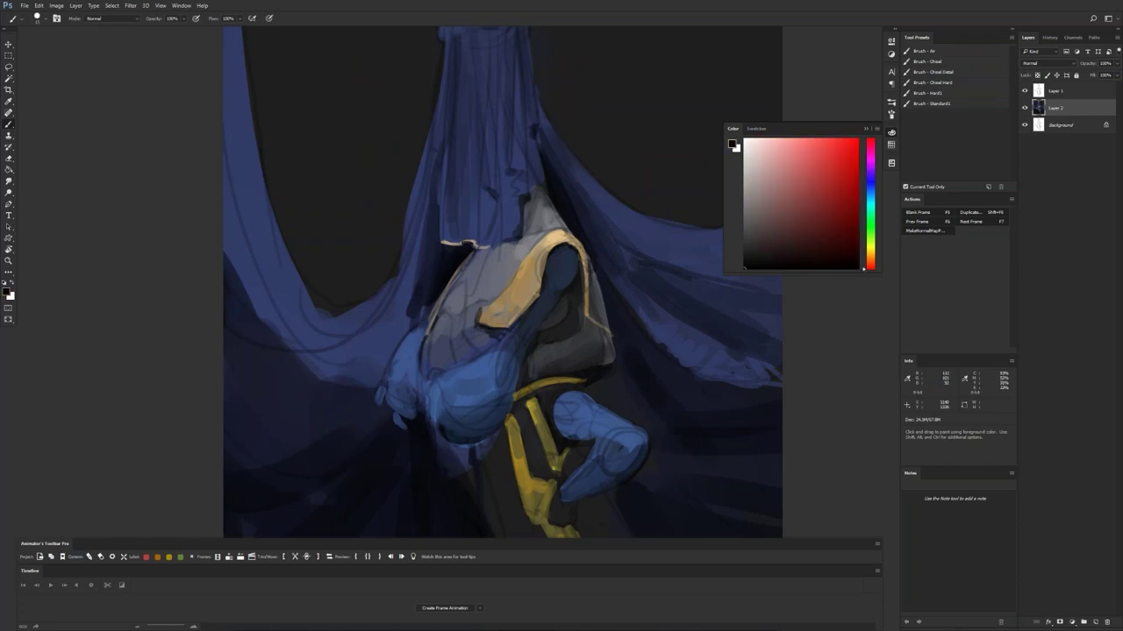
pyautogui.keyDown('alt'); pyautogui.click(477, 246); pyautogui.keyUp('alt')
pyautogui.moveTo(504, 239)
pyautogui.mouseDown()
pyautogui.moveTo(523, 236)
pyautogui.moveTo(505, 239)
pyautogui.mouseUp()
# Step: Paint a dark accent on the veil's edge above the shoulder, flip the canvas back and sample the veil's dark blue
pyautogui.press('d')
pyautogui.moveTo(520, 184)
pyautogui.mouseDown()
pyautogui.moveTo(501, 241)
pyautogui.moveTo(515, 218)
pyautogui.mouseUp()
pyautogui.hotkey('ctrl', 'shift', 'h')
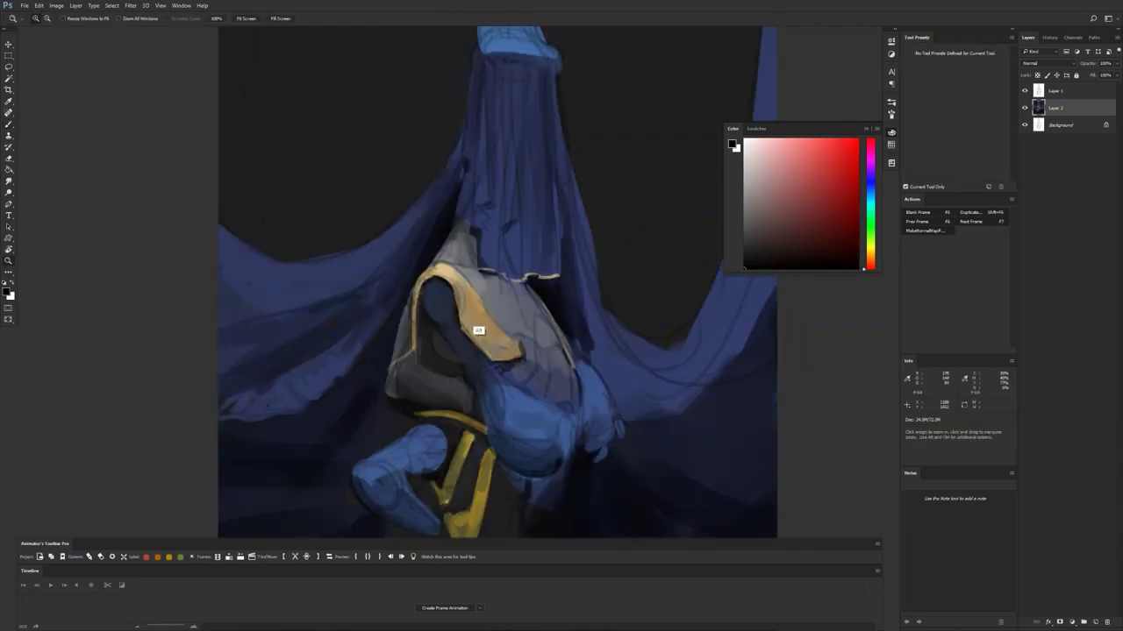
pyautogui.keyDown('ctrl'); pyautogui.keyDown('alt'); pyautogui.click(476, 327); pyautogui.keyUp('alt'); pyautogui.keyUp('ctrl')
pyautogui.keyDown('ctrl'); pyautogui.keyDown('alt'); pyautogui.click(483, 315); pyautogui.keyUp('alt'); pyautogui.keyUp('ctrl')
pyautogui.moveTo(492, 404)
pyautogui.mouseDown()
pyautogui.moveTo(484, 326)
pyautogui.moveTo(483, 355)
pyautogui.mouseUp()
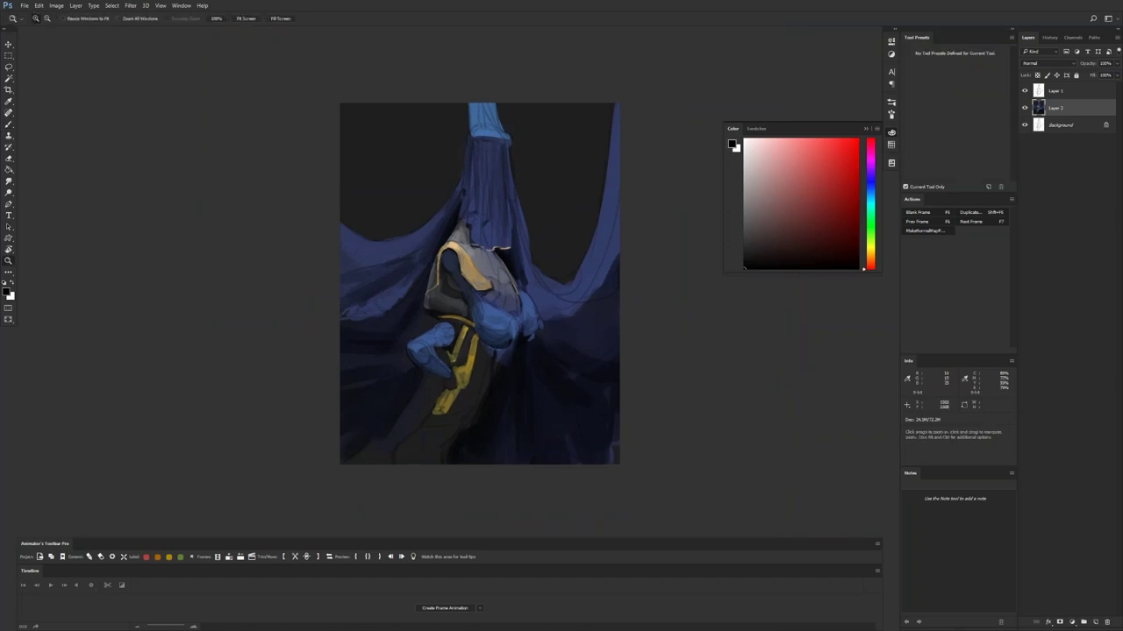
pyautogui.keyDown('ctrl'); pyautogui.click(515, 263); pyautogui.keyUp('ctrl')
pyautogui.keyDown('ctrl'); pyautogui.click(515, 263); pyautogui.keyUp('ctrl')
pyautogui.keyDown('alt'); pyautogui.click(521, 214); pyautogui.keyUp('alt')
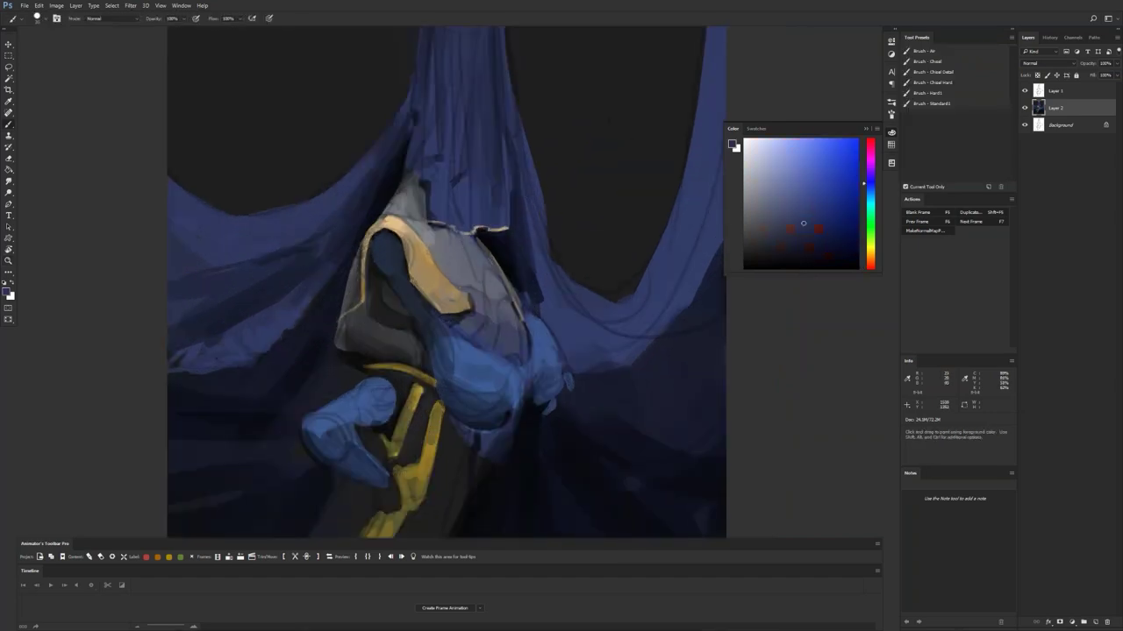
pyautogui.press('z')
pyautogui.hotkey('ctrl', '-')
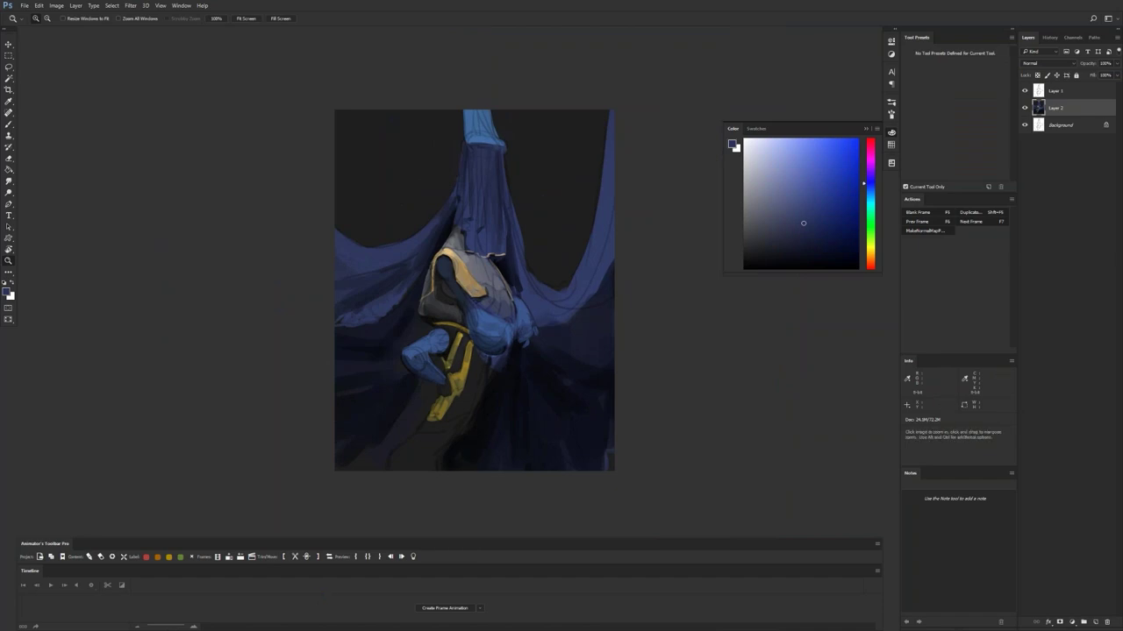
# Step: Shade the light blue column above the hanging veil with darker blue strokes down to its rim
pyautogui.click(474, 167)
pyautogui.click(467, 167)
pyautogui.press('b')
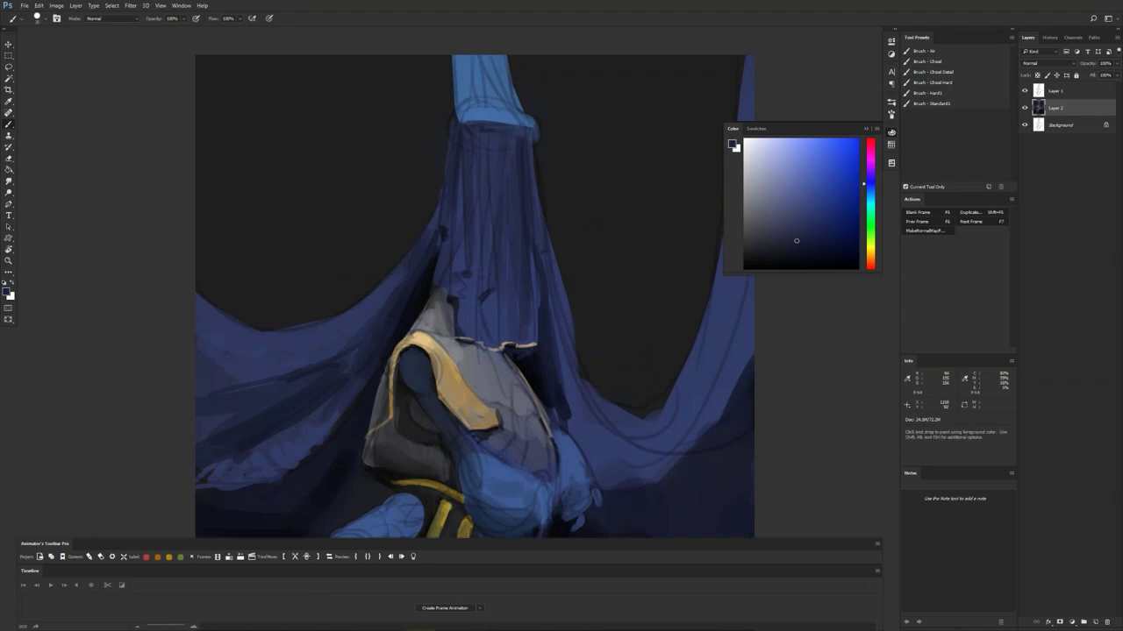
pyautogui.moveTo(459, 57)
pyautogui.mouseDown()
pyautogui.moveTo(462, 118)
pyautogui.moveTo(472, 101)
pyautogui.moveTo(500, 130)
pyautogui.mouseUp()
pyautogui.moveTo(500, 56)
pyautogui.mouseDown()
pyautogui.moveTo(509, 109)
pyautogui.moveTo(524, 123)
pyautogui.mouseUp()
# Step: Draw a thin black contour along the rim of the light blue column using a much smaller brush
pyautogui.press('d')
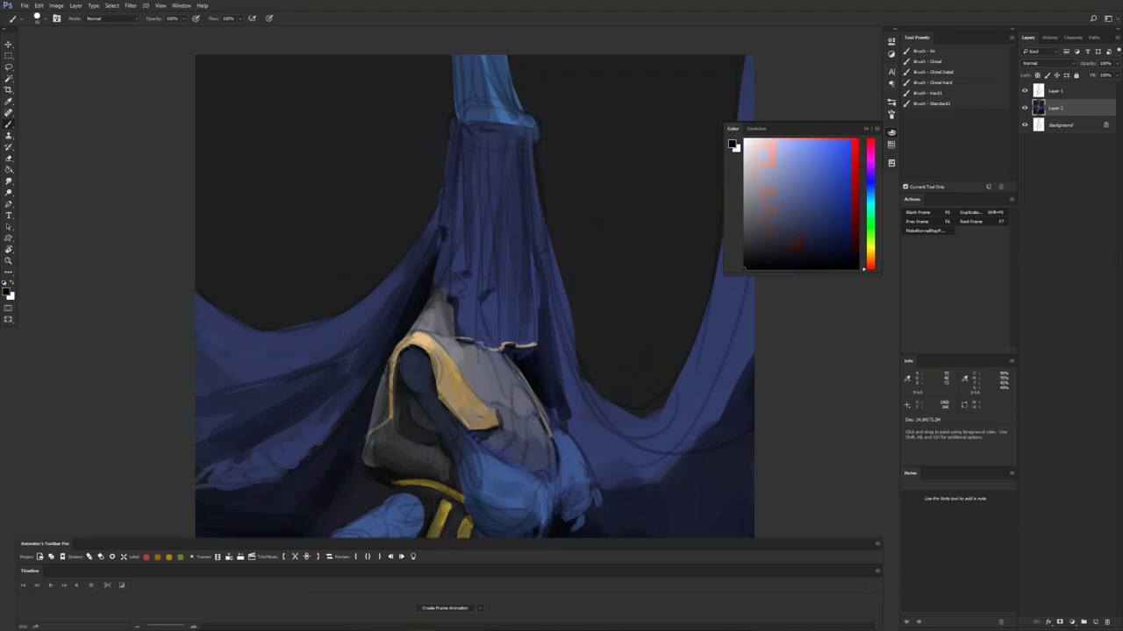
pyautogui.press('[')
pyautogui.press('[')
pyautogui.press('[')
pyautogui.press('[')
pyautogui.press('[')
pyautogui.press('[')
pyautogui.press('[')
pyautogui.press('[')
pyautogui.press('[')
pyautogui.press('[')
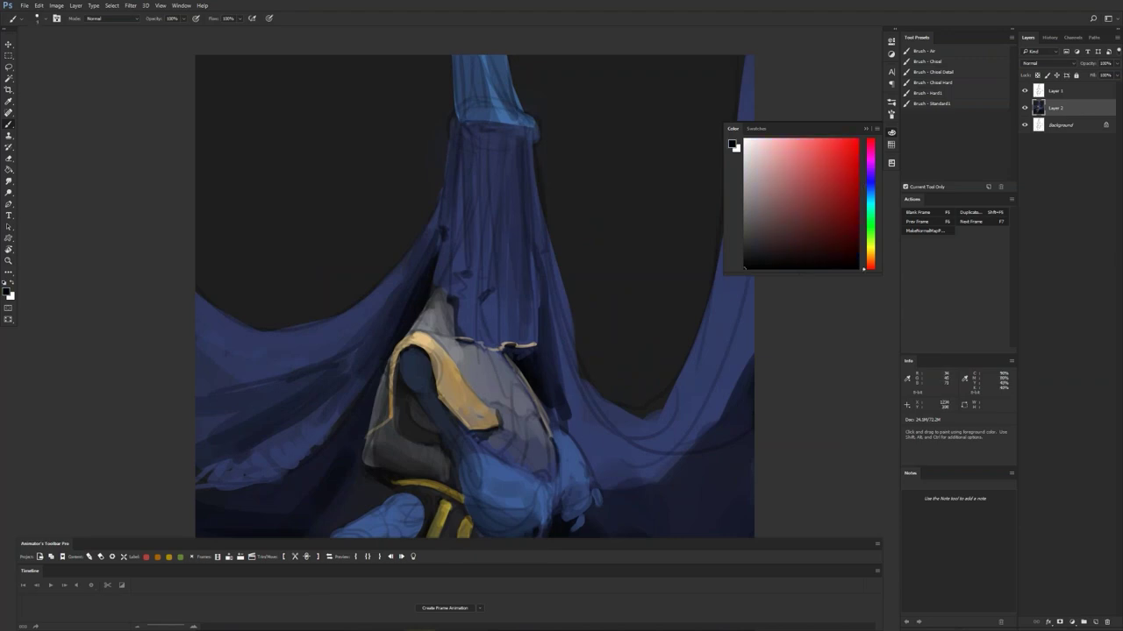
pyautogui.moveTo(469, 120); pyautogui.dragTo(491, 119)
pyautogui.press(']')
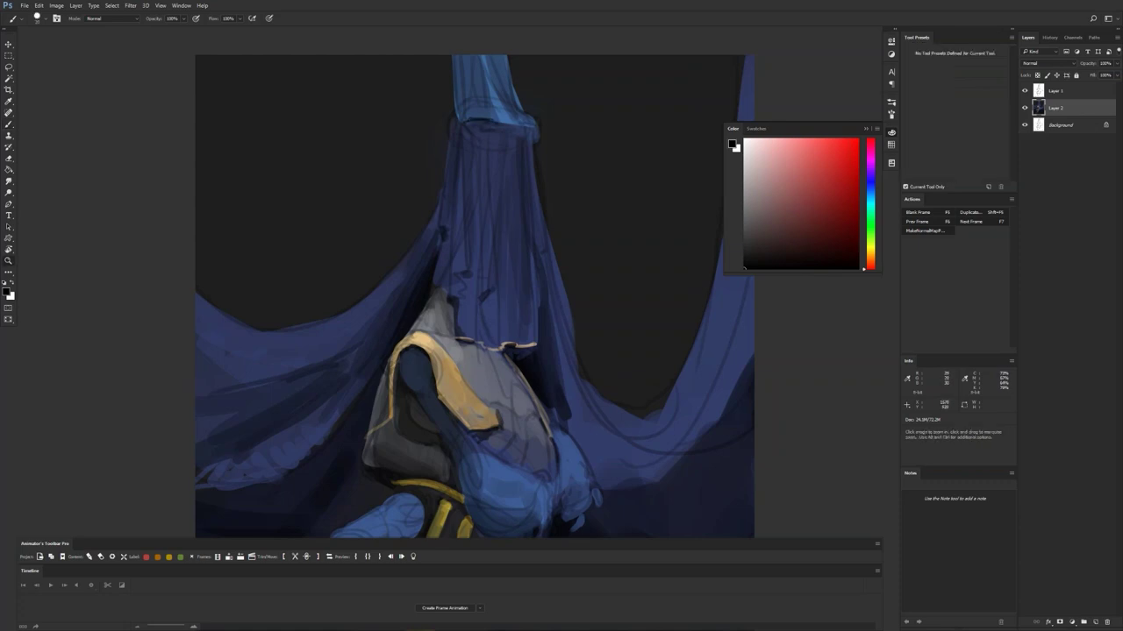
# Step: Flip the canvas horizontally and sample the dark blue of the drape beside the veil's hem
pyautogui.press('z')
pyautogui.keyDown('alt'); pyautogui.click(542, 192); pyautogui.keyUp('alt')
pyautogui.keyDown('alt'); pyautogui.click(542, 191); pyautogui.keyUp('alt')
pyautogui.keyDown('alt'); pyautogui.click(542, 191); pyautogui.keyUp('alt')
pyautogui.hotkey('ctrl', 'shift', 'h')
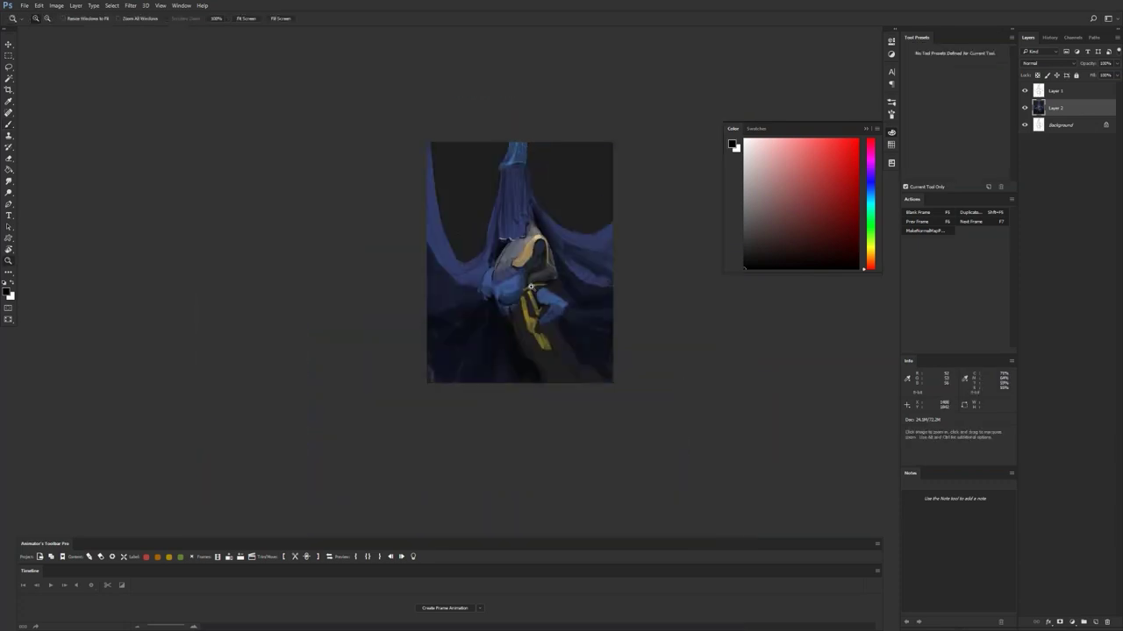
pyautogui.click(530, 203)
pyautogui.click(524, 205)
pyautogui.press('b')
pyautogui.keyDown('alt'); pyautogui.click(448, 268); pyautogui.keyUp('alt')
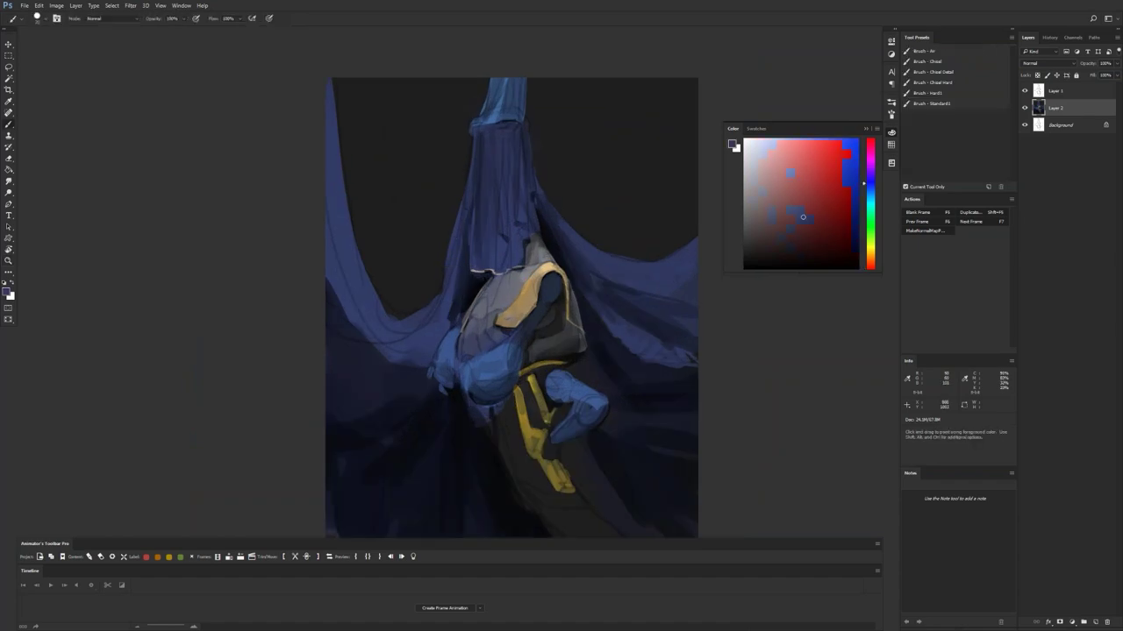
# Step: Darken the fingers of the far blue hand with an enlarged black brush and sample the hand's blue
pyautogui.press('d')
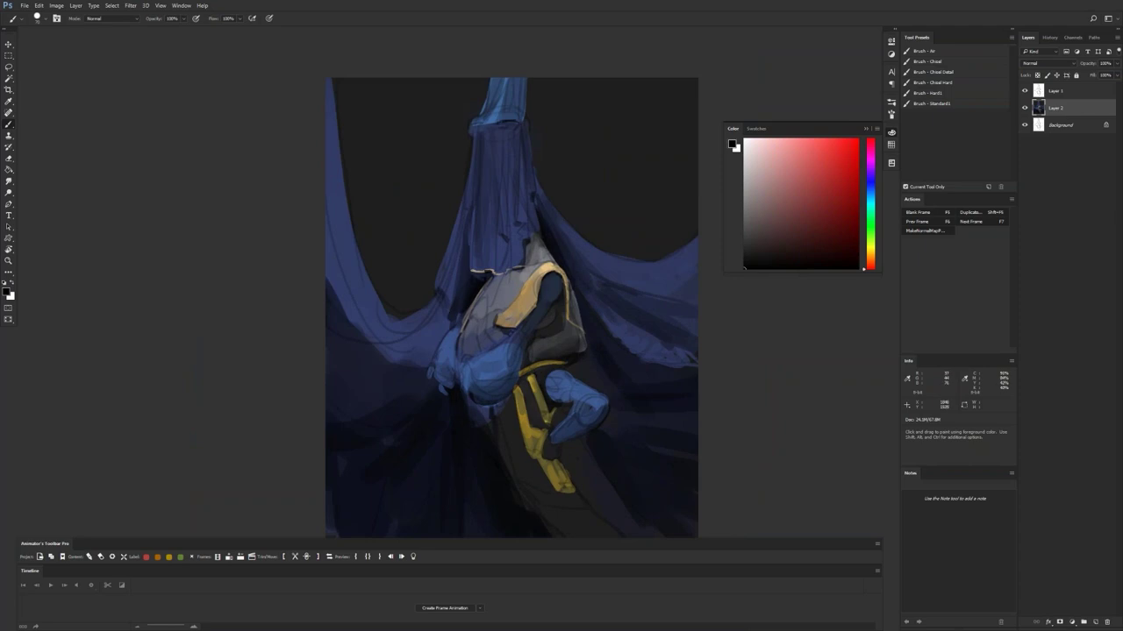
pyautogui.moveTo(517, 318)
pyautogui.mouseDown()
pyautogui.moveTo(640, 165)
pyautogui.moveTo(589, 203)
pyautogui.mouseUp()
pyautogui.press(']')
pyautogui.press(']')
pyautogui.press(']')
pyautogui.press(']')
pyautogui.press(']')
pyautogui.moveTo(493, 249)
pyautogui.mouseDown()
pyautogui.moveTo(489, 267)
pyautogui.moveTo(498, 225)
pyautogui.mouseUp()
pyautogui.keyDown('alt'); pyautogui.click(494, 231); pyautogui.keyUp('alt')
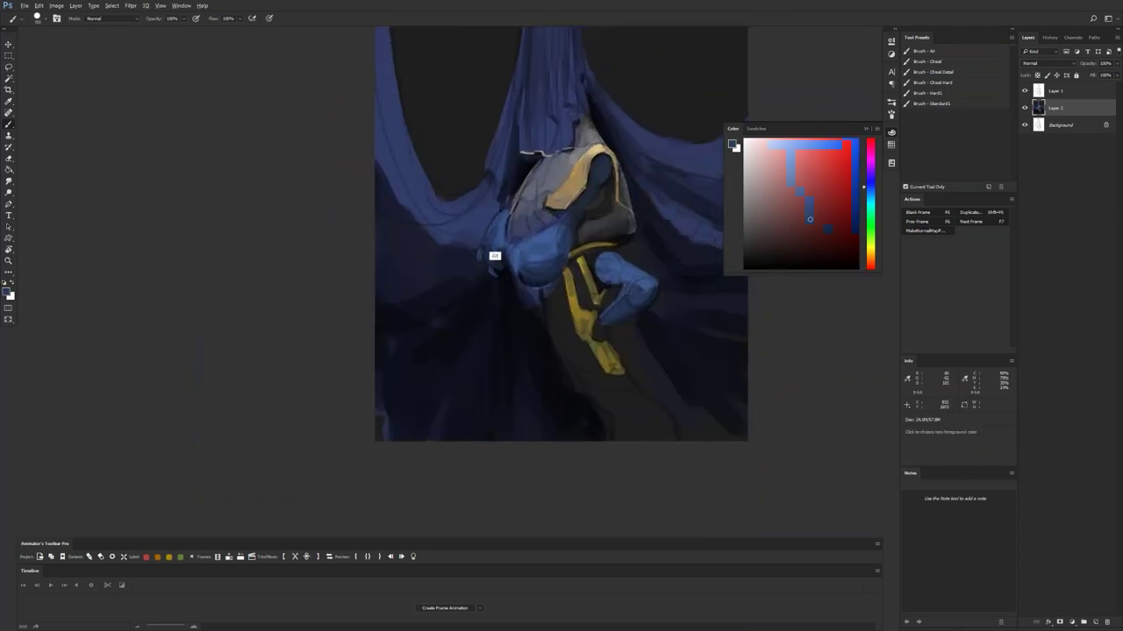
# Step: Flip the canvas back, blend sampled blue into the forearm and hand, and tint the garment's lower back grayish purple
pyautogui.hotkey('ctrl', 'shift', 'h')
pyautogui.moveTo(697, 362); pyautogui.dragTo(648, 380)
pyautogui.keyDown('alt'); pyautogui.click(581, 263); pyautogui.keyUp('alt')
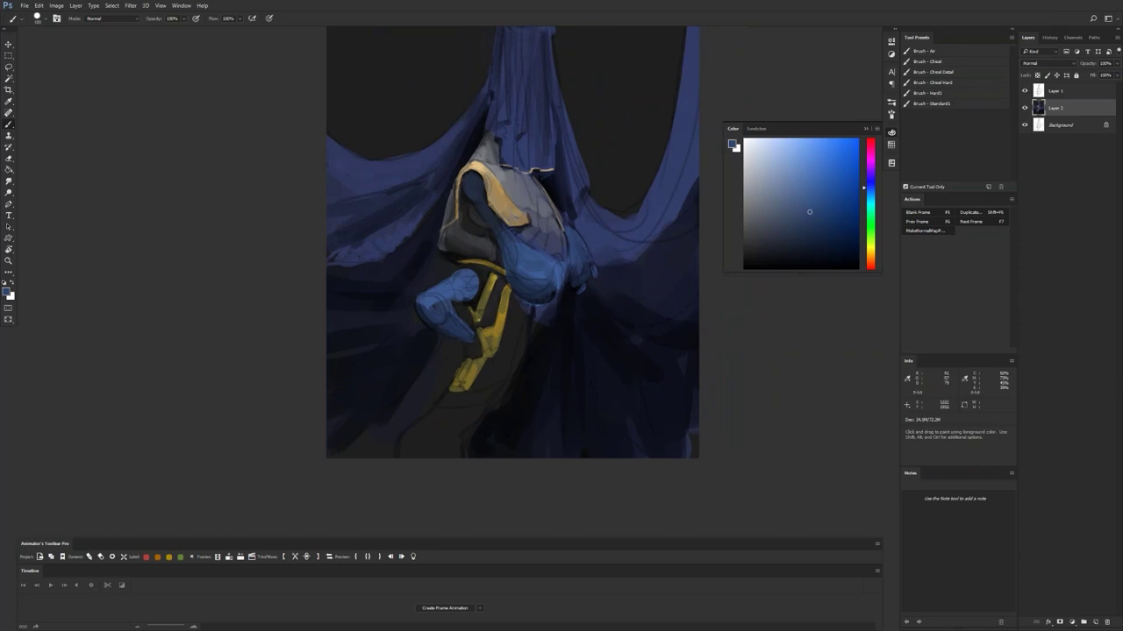
pyautogui.keyDown('alt'); pyautogui.click(558, 254); pyautogui.keyUp('alt')
pyautogui.moveTo(542, 243); pyautogui.dragTo(566, 256)
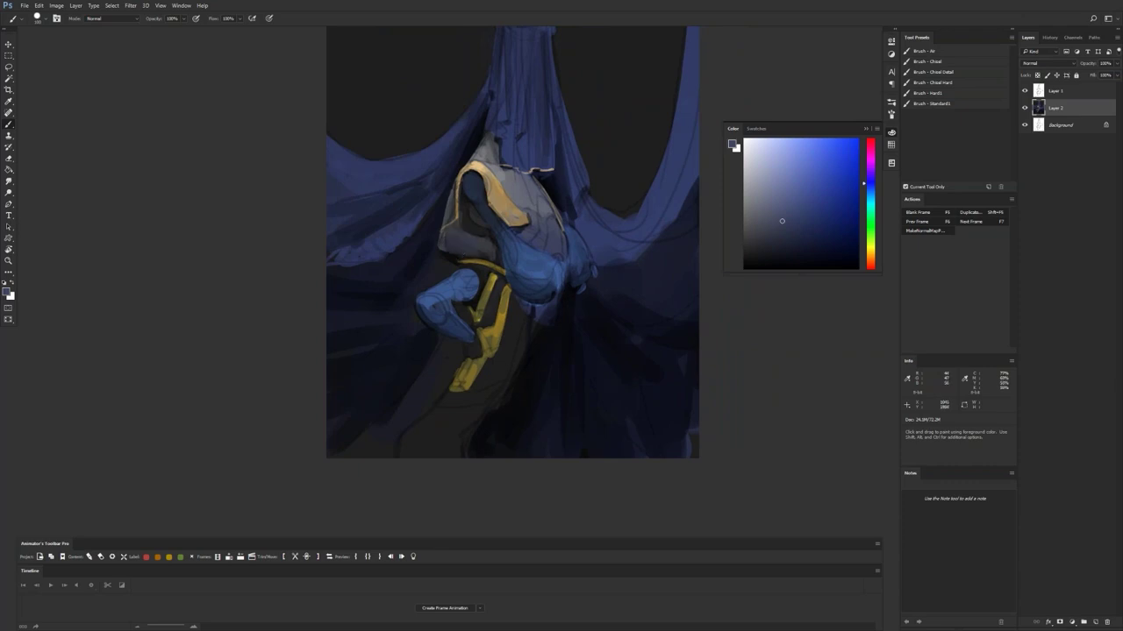
pyautogui.press('z')
pyautogui.keyDown('alt'); pyautogui.click(501, 316); pyautogui.keyUp('alt')
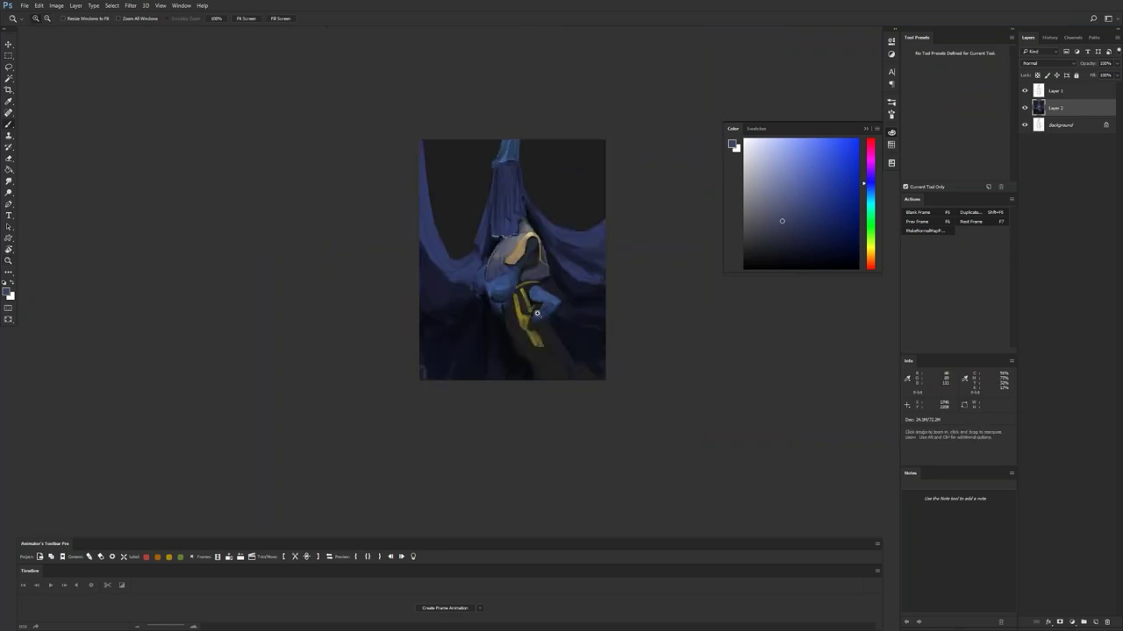
# Step: Paint dark blue strands of fabric hanging below the blue hand with a sampled blue
pyautogui.click(536, 313)
pyautogui.press('b')
pyautogui.press('d')
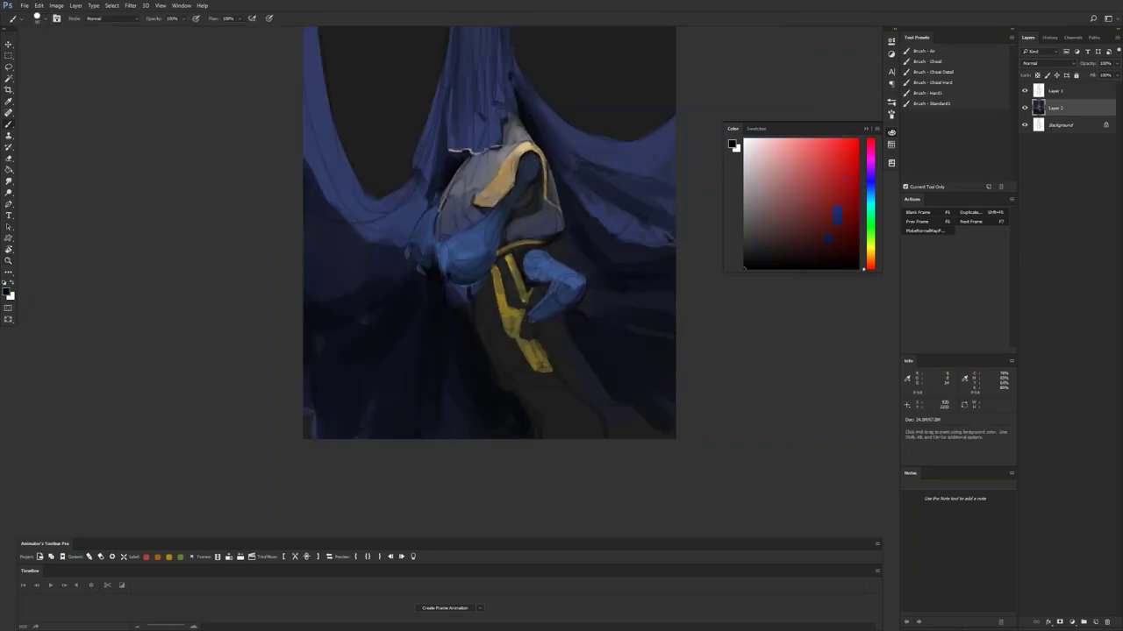
pyautogui.keyDown('alt'); pyautogui.click(465, 311); pyautogui.keyUp('alt')
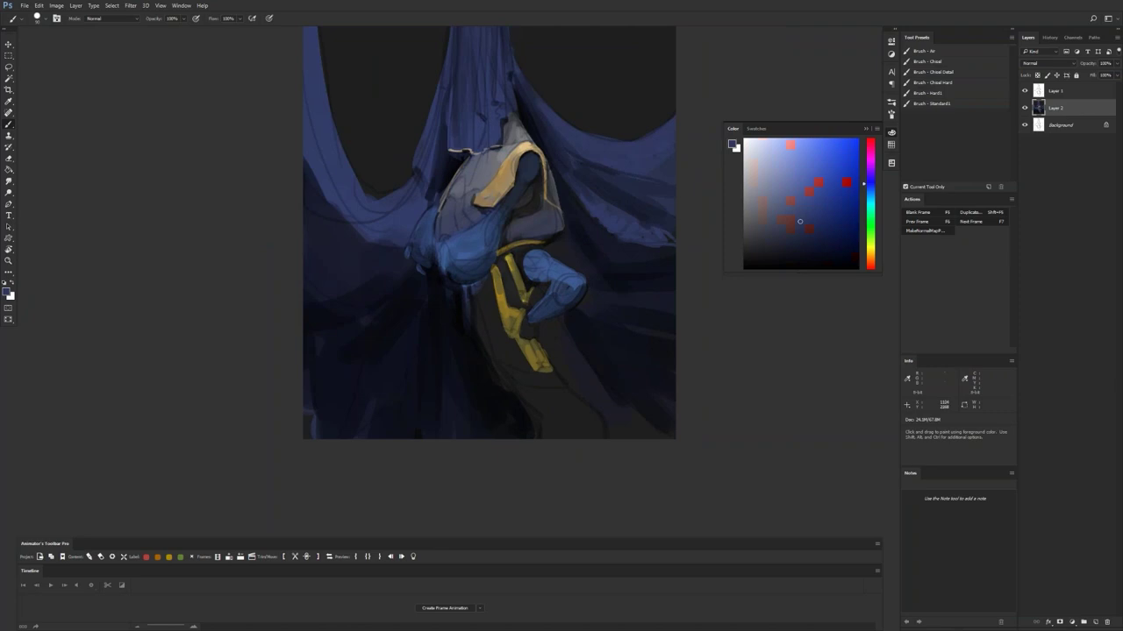
pyautogui.moveTo(459, 343); pyautogui.dragTo(462, 295)
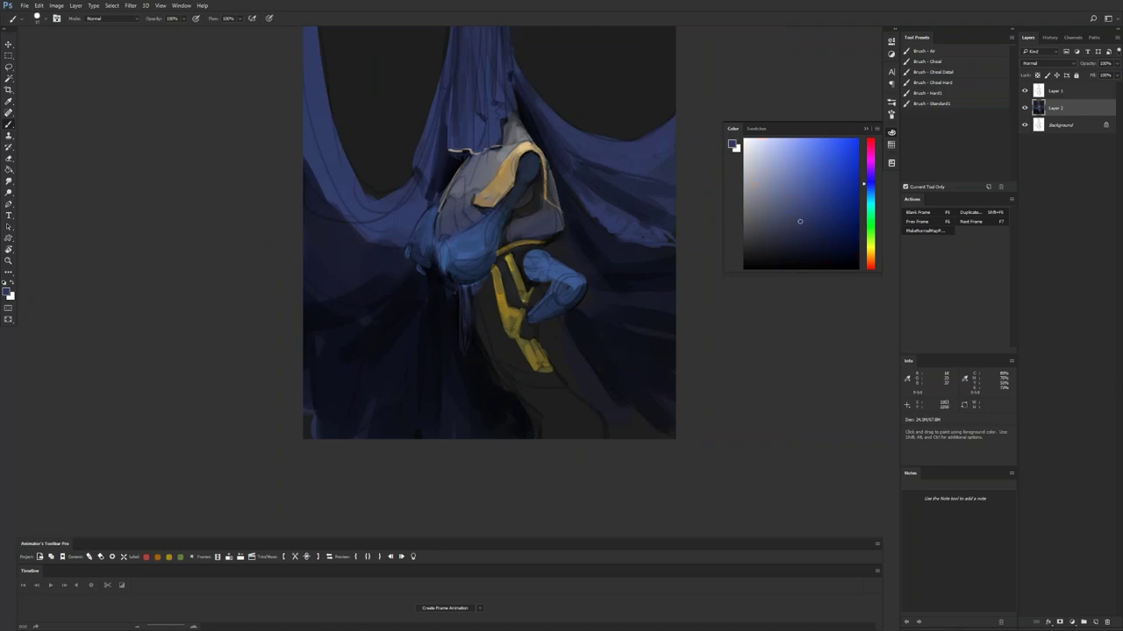
pyautogui.moveTo(445, 285); pyautogui.dragTo(448, 339)
# Step: Flip the canvas horizontally and darken the edge of the bent blue elbow with black
pyautogui.hotkey('ctrl', 'shift', 'h')
pyautogui.press('z')
pyautogui.keyDown('alt'); pyautogui.click(585, 320); pyautogui.keyUp('alt')
pyautogui.press('b')
pyautogui.keyDown('alt'); pyautogui.click(551, 309); pyautogui.keyUp('alt')
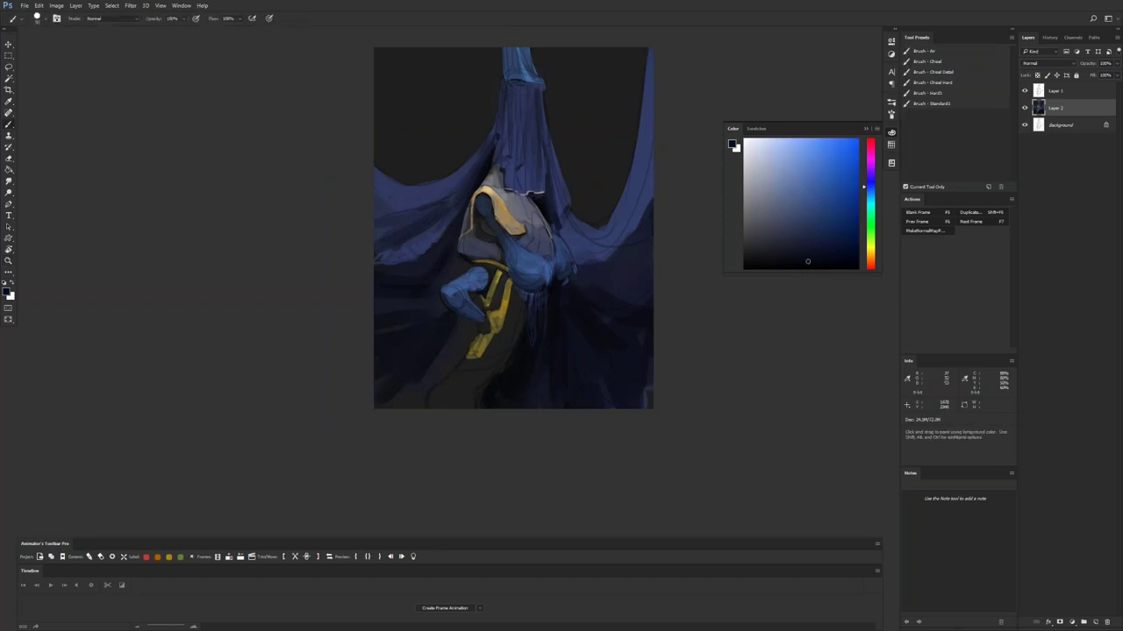
pyautogui.press('z')
pyautogui.click(480, 293)
pyautogui.press('b')
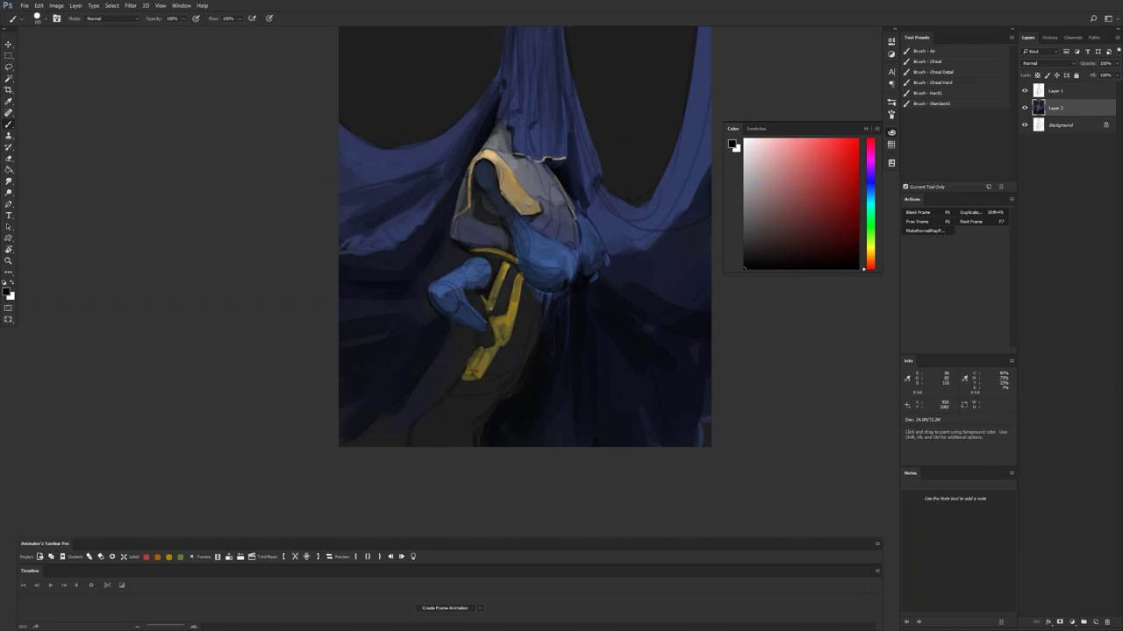
pyautogui.moveTo(450, 294); pyautogui.dragTo(432, 304)
# Step: Choose a bright pale cyan, paint a highlight on the column just above its rim, and sample the column's blue
pyautogui.press('space')
pyautogui.moveTo(603, 228); pyautogui.dragTo(646, 276)
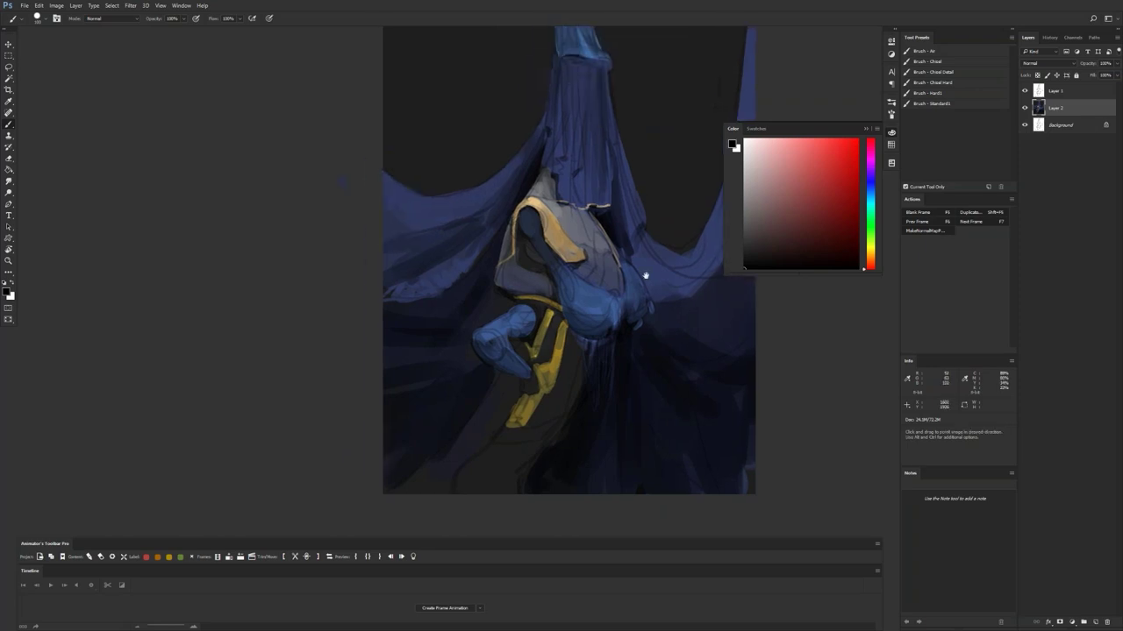
pyautogui.click(871, 203)
pyautogui.click(787, 139)
pyautogui.press('space')
pyautogui.moveTo(610, 159); pyautogui.dragTo(618, 221)
pyautogui.moveTo(563, 77); pyautogui.dragTo(562, 122)
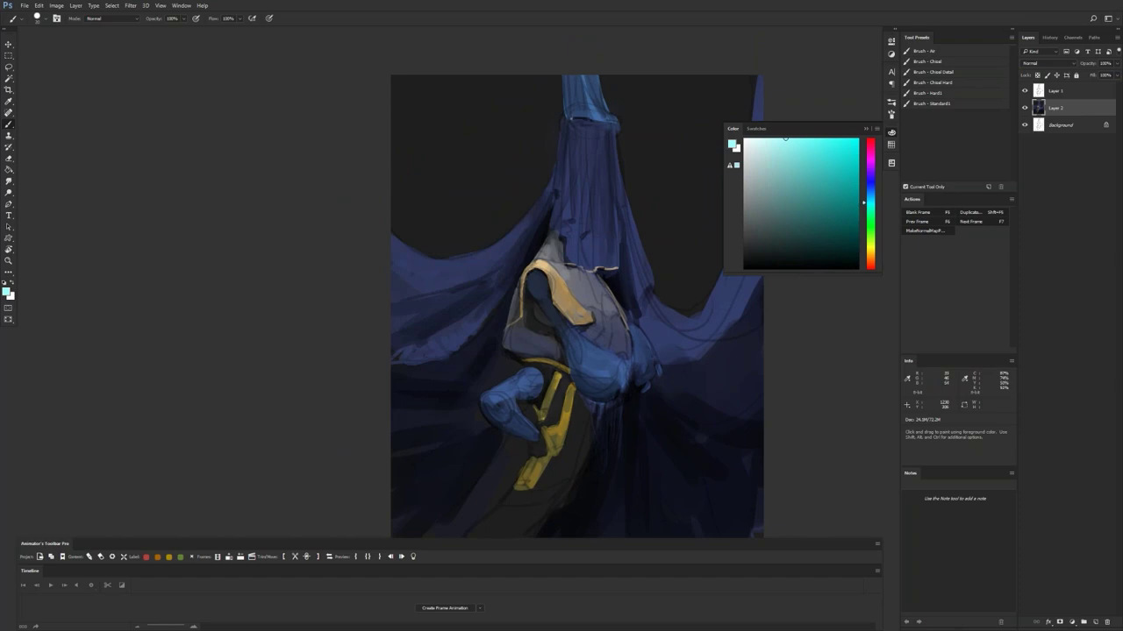
pyautogui.moveTo(573, 117)
pyautogui.mouseDown()
pyautogui.moveTo(595, 116)
pyautogui.moveTo(580, 113)
pyautogui.mouseUp()
pyautogui.keyDown('alt'); pyautogui.click(591, 117); pyautogui.keyUp('alt')
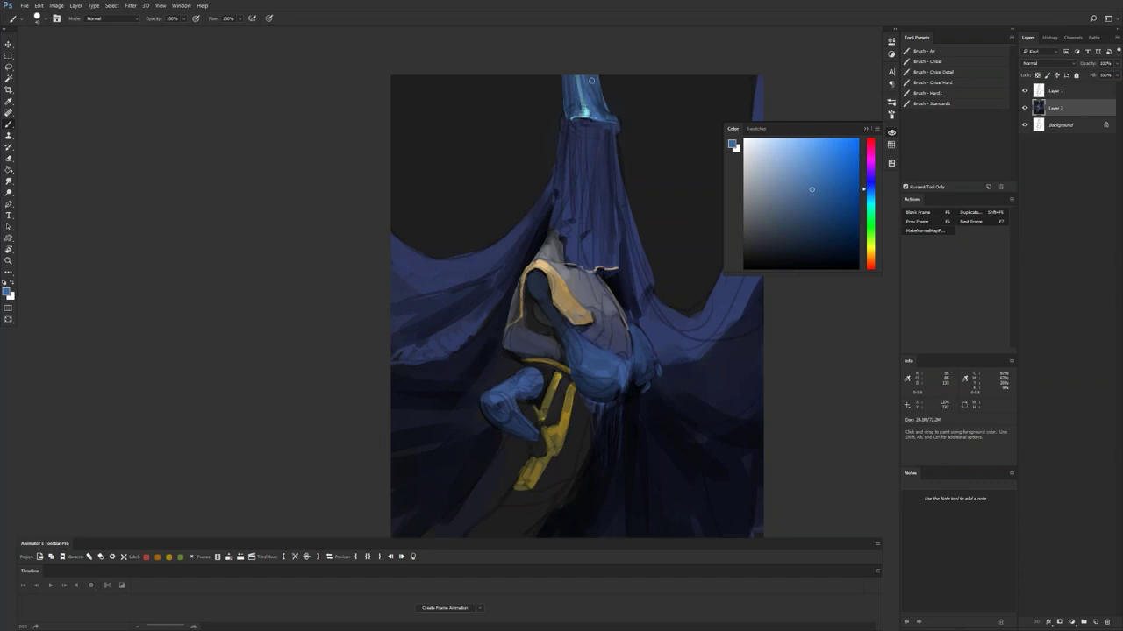
# Step: Darken the top of the veil directly beneath the column's rim with black and sampled dark blue
pyautogui.press('d')
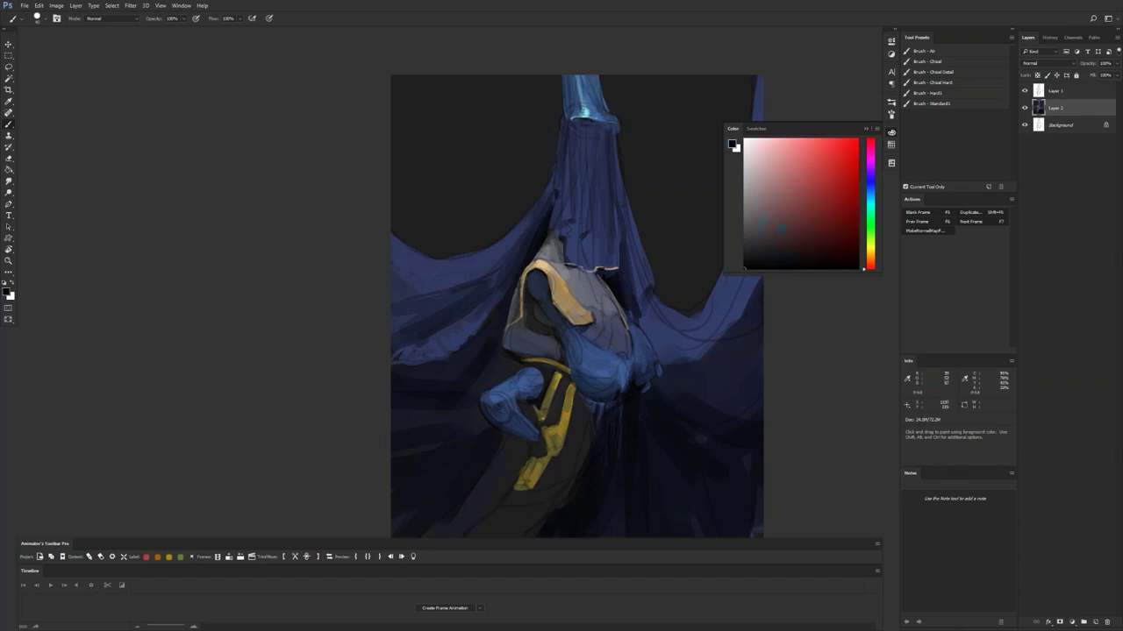
pyautogui.keyDown('alt'); pyautogui.click(568, 133); pyautogui.keyUp('alt')
pyautogui.press('d')
pyautogui.keyDown('alt'); pyautogui.click(539, 156); pyautogui.keyUp('alt')
pyautogui.keyDown('alt'); pyautogui.click(567, 126); pyautogui.keyUp('alt')
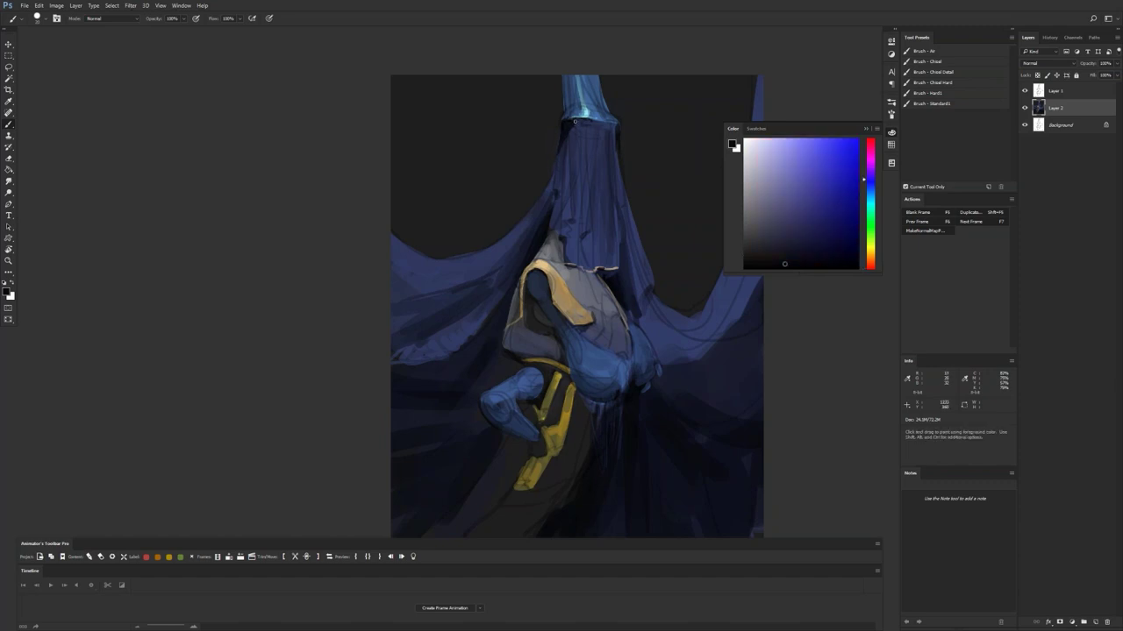
pyautogui.press('[')
pyautogui.press('[')
pyautogui.moveTo(610, 277); pyautogui.dragTo(650, 244)
# Step: Try a broad dark stroke on the hanging drape, undo it, and preview the painting in full-screen view
pyautogui.press(']')
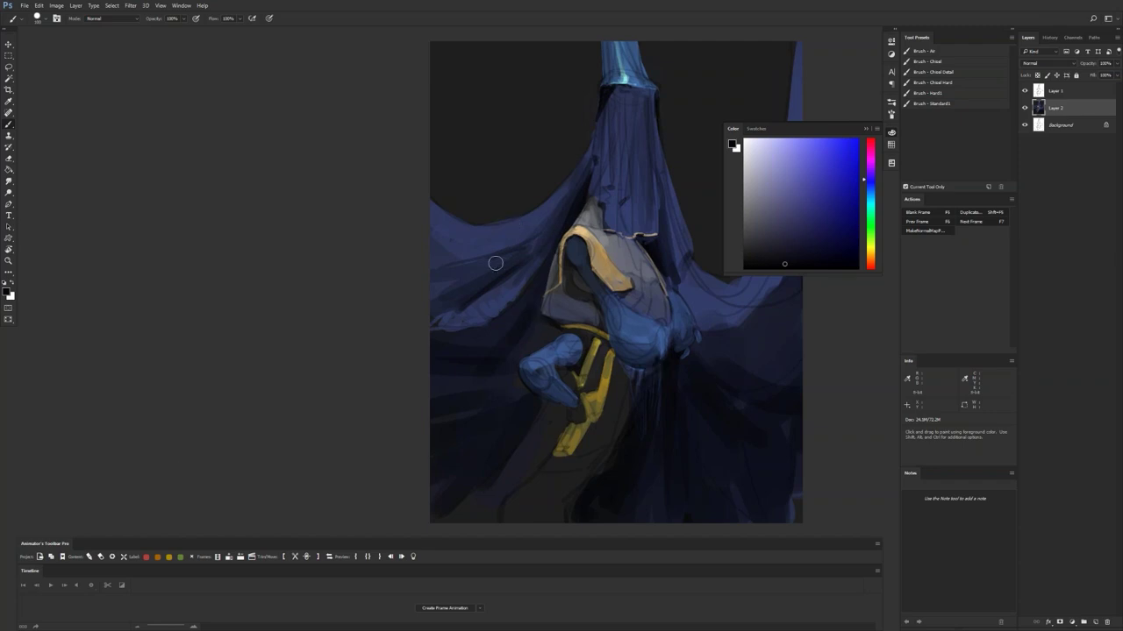
pyautogui.moveTo(511, 294); pyautogui.dragTo(462, 296)
pyautogui.hotkey('ctrl', 'z')
pyautogui.moveTo(548, 304); pyautogui.dragTo(471, 313)
pyautogui.moveTo(525, 371); pyautogui.dragTo(502, 383)
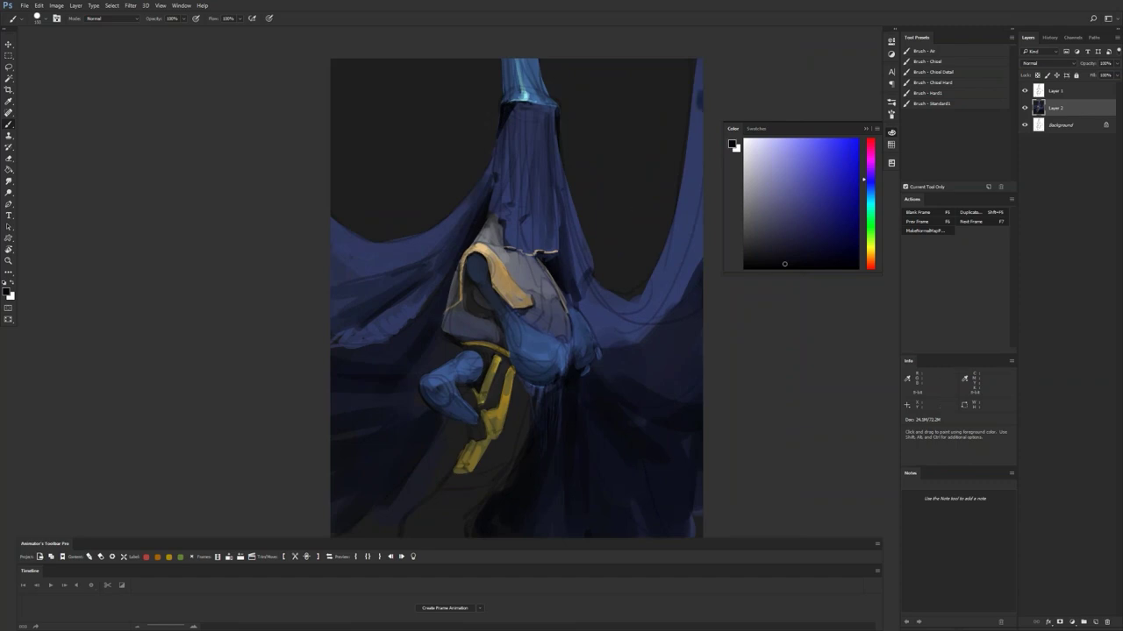
pyautogui.press('f')
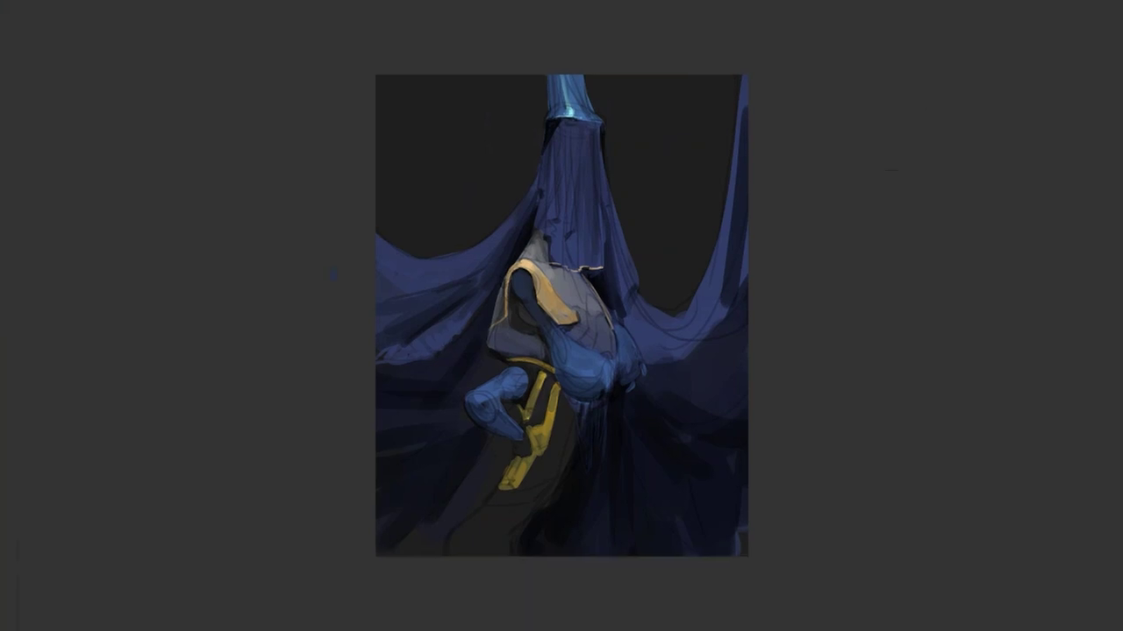
pyautogui.press('f')
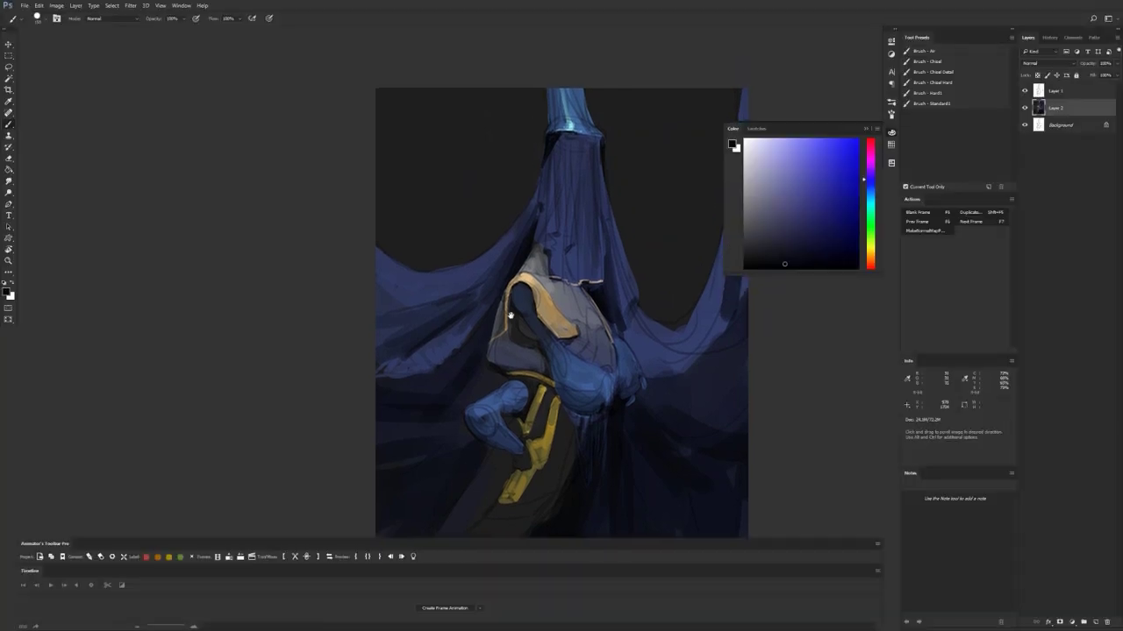
pyautogui.moveTo(525, 328); pyautogui.dragTo(485, 265)
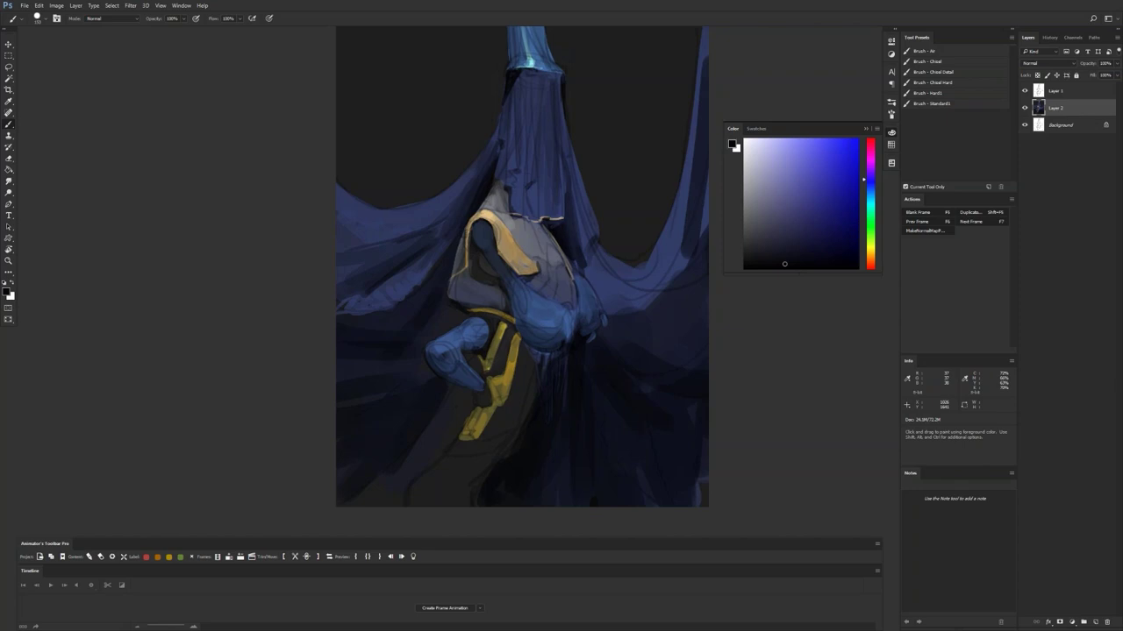
# Step: Sample the rim's light cyan and draw thin lines from the rim down both edges of the veil with a tiny brush
pyautogui.press('space')
pyautogui.moveTo(607, 181); pyautogui.dragTo(608, 176)
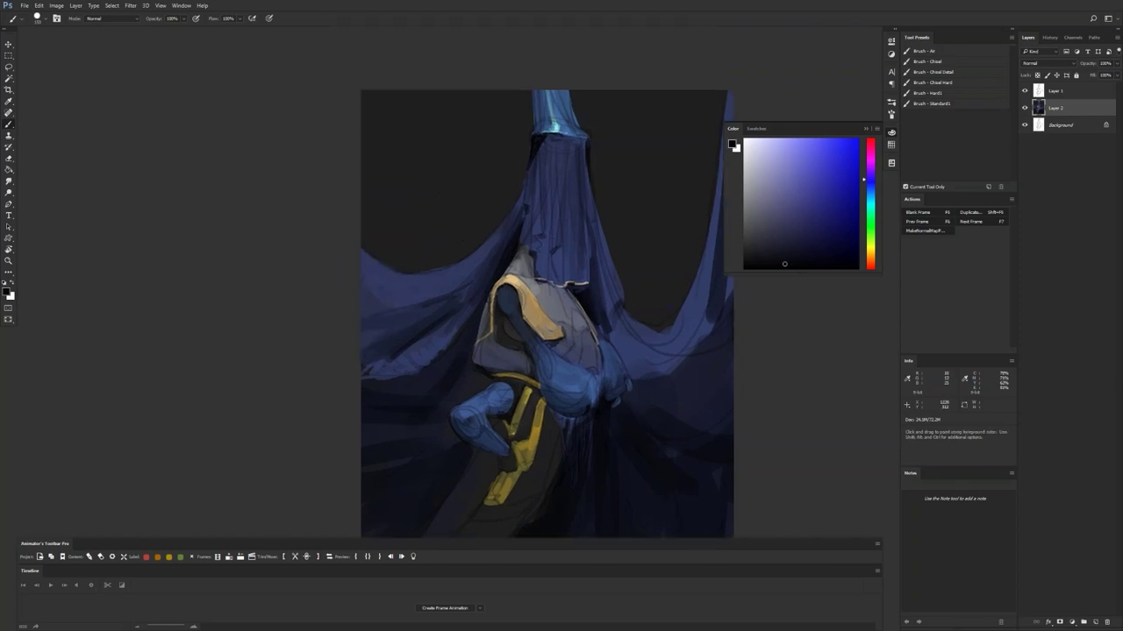
pyautogui.keyDown('alt'); pyautogui.click(551, 142); pyautogui.keyUp('alt')
pyautogui.press('[')
pyautogui.press('[')
pyautogui.press('[')
pyautogui.press('[')
pyautogui.press('[')
pyautogui.press('[')
pyautogui.press('[')
pyautogui.press('[')
pyautogui.press('[')
pyautogui.press('[')
pyautogui.moveTo(546, 135); pyautogui.dragTo(529, 167)
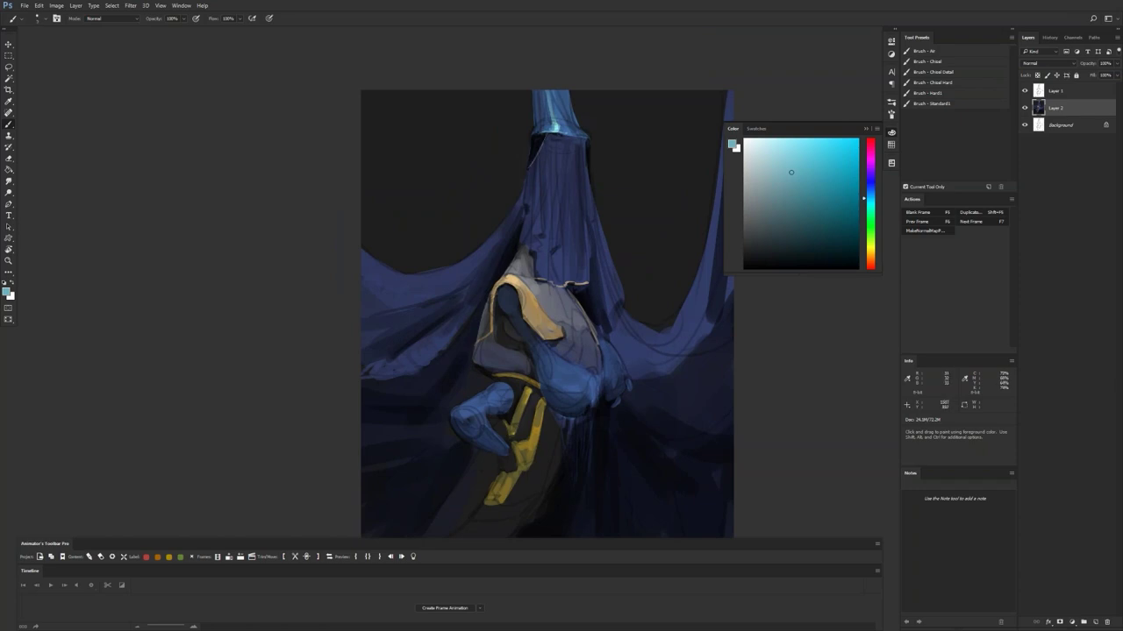
pyautogui.moveTo(586, 142); pyautogui.dragTo(591, 182)
# Step: Sample the tan trim, add small tan accents to the ragged edges of the veil, and flip the canvas horizontally
pyautogui.keyDown('alt'); pyautogui.click(511, 301); pyautogui.keyUp('alt')
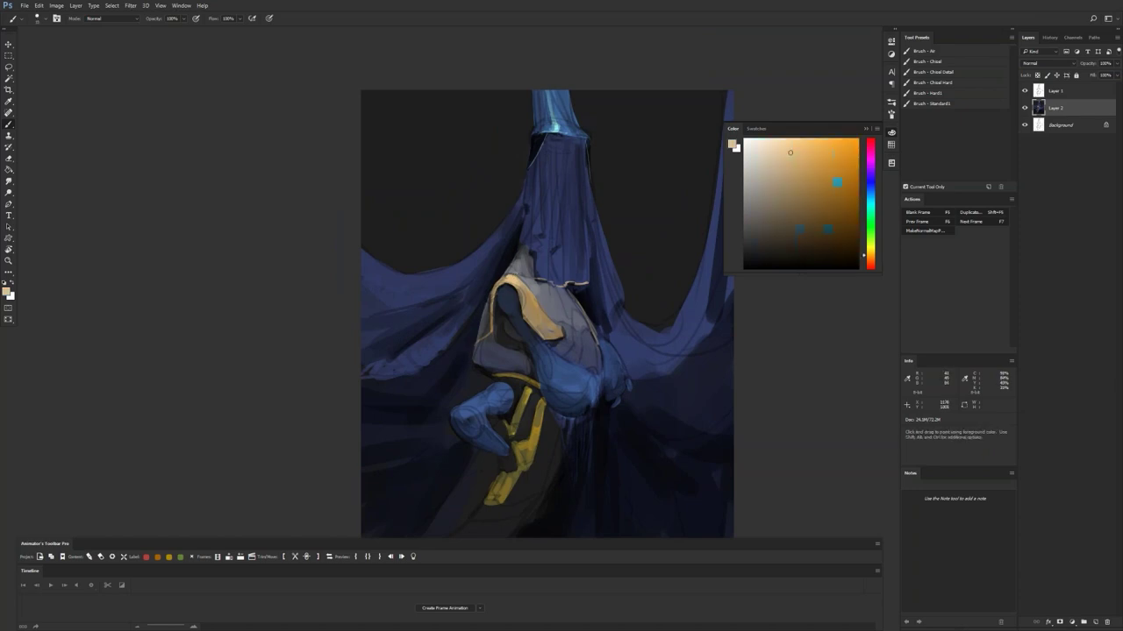
pyautogui.moveTo(522, 238); pyautogui.dragTo(525, 240)
pyautogui.press('z')
pyautogui.keyDown('alt'); pyautogui.click(591, 306); pyautogui.keyUp('alt')
pyautogui.hotkey('ctrl', 'shift', 'h')
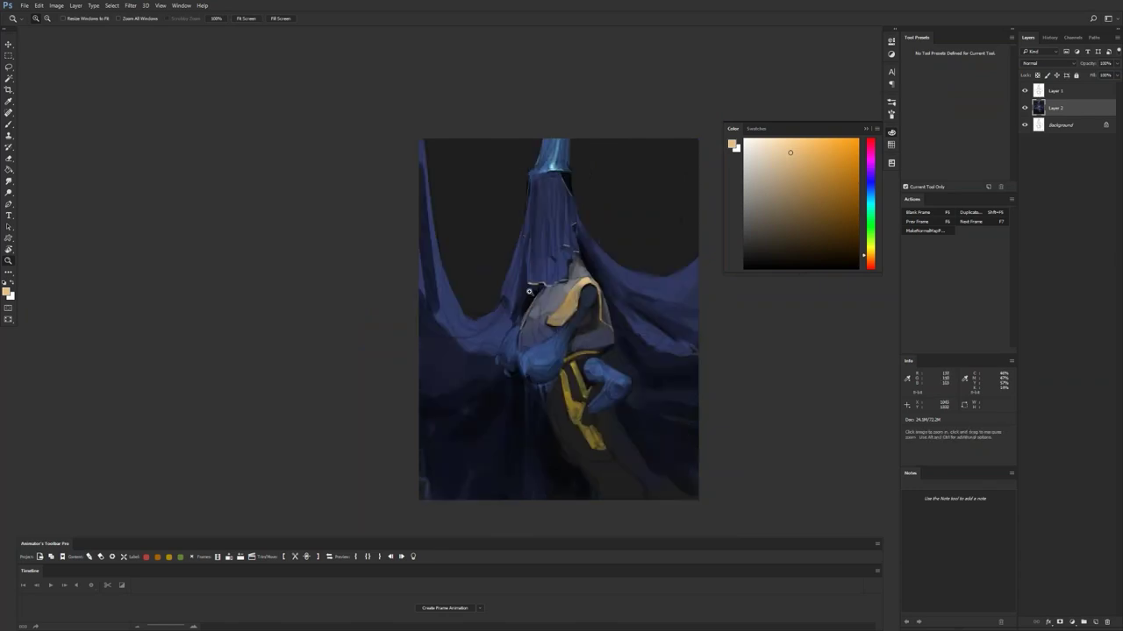
pyautogui.click(526, 321)
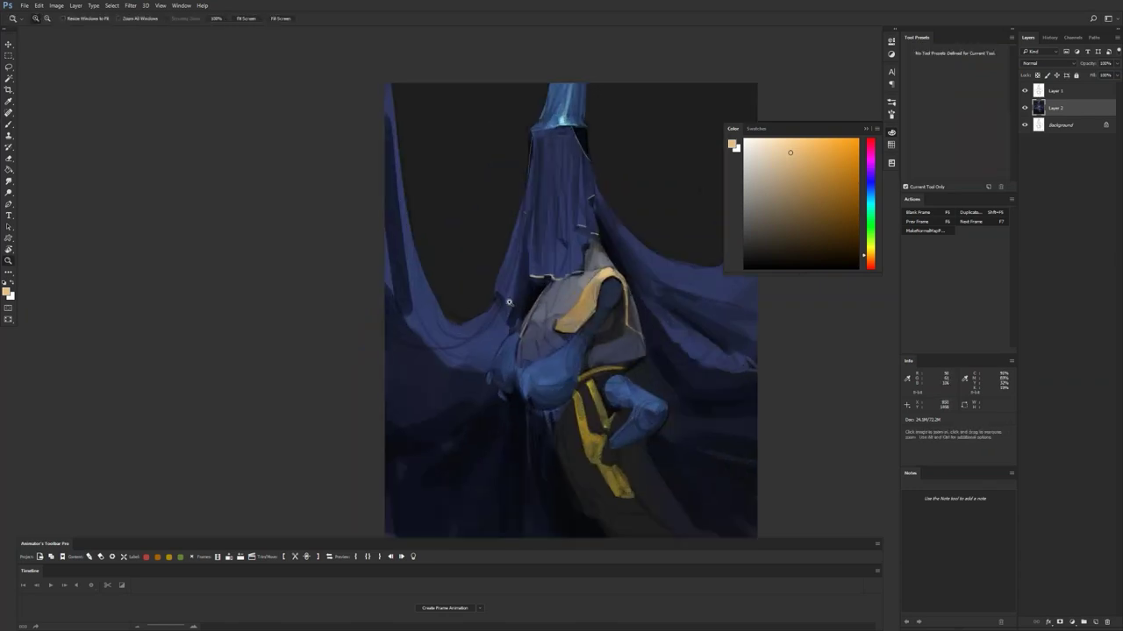
pyautogui.press('b')
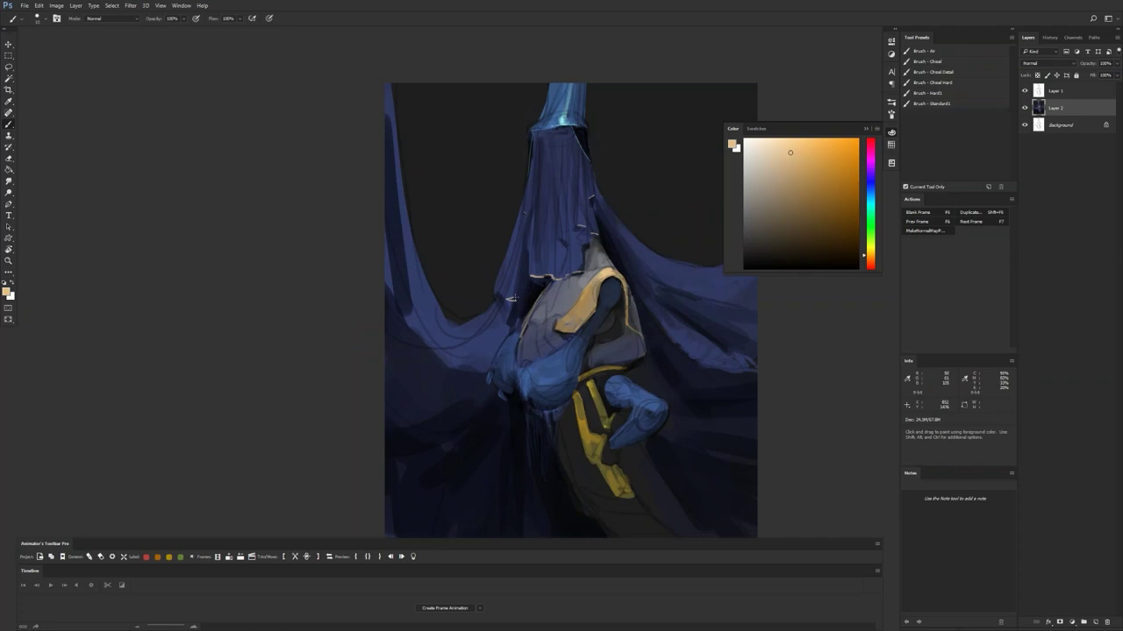
# Step: Darken the drape around its small tan accent with black and sampled blue, and flip the canvas back
pyautogui.press('d')
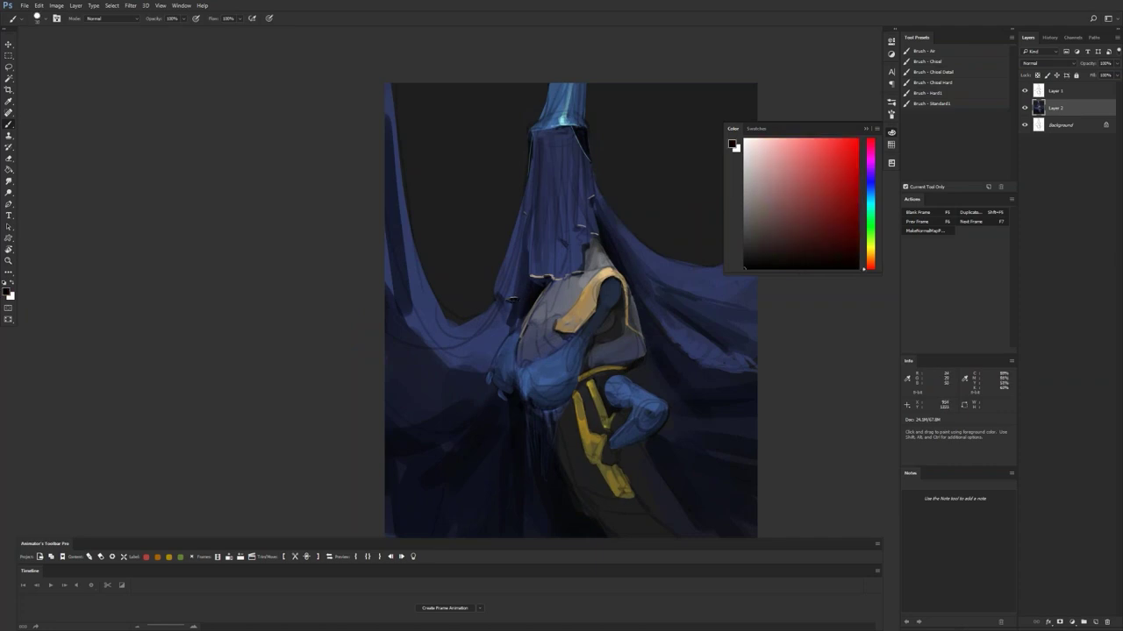
pyautogui.keyDown('alt'); pyautogui.click(516, 299); pyautogui.keyUp('alt')
pyautogui.moveTo(528, 230); pyautogui.dragTo(521, 293)
pyautogui.press('d')
pyautogui.press('z')
pyautogui.keyDown('alt'); pyautogui.click(518, 356); pyautogui.keyUp('alt')
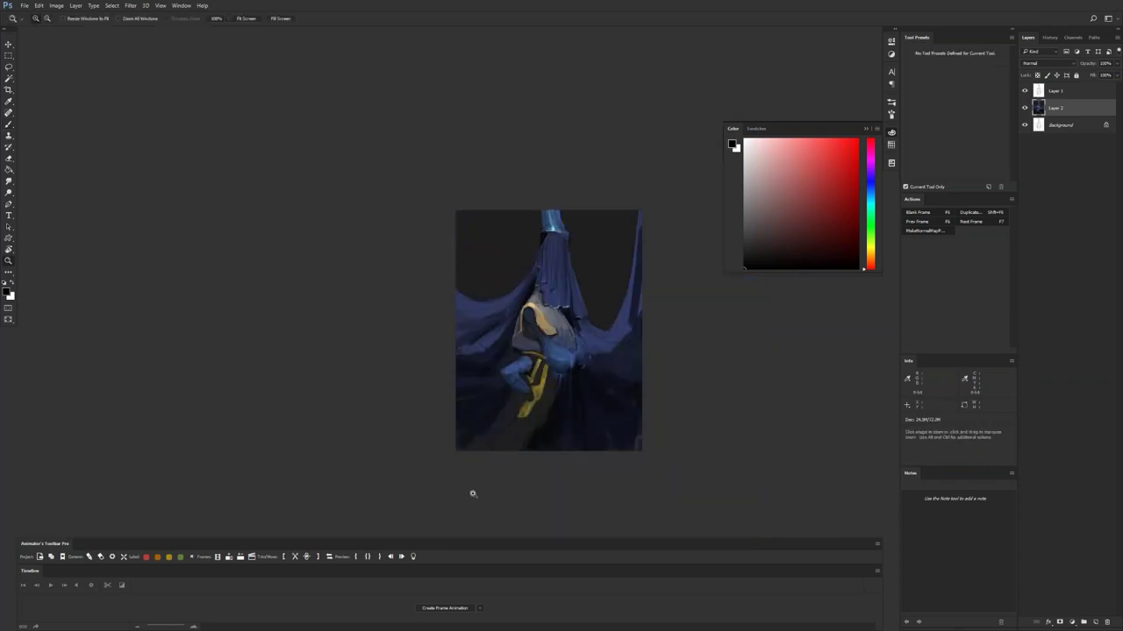
pyautogui.click(530, 356)
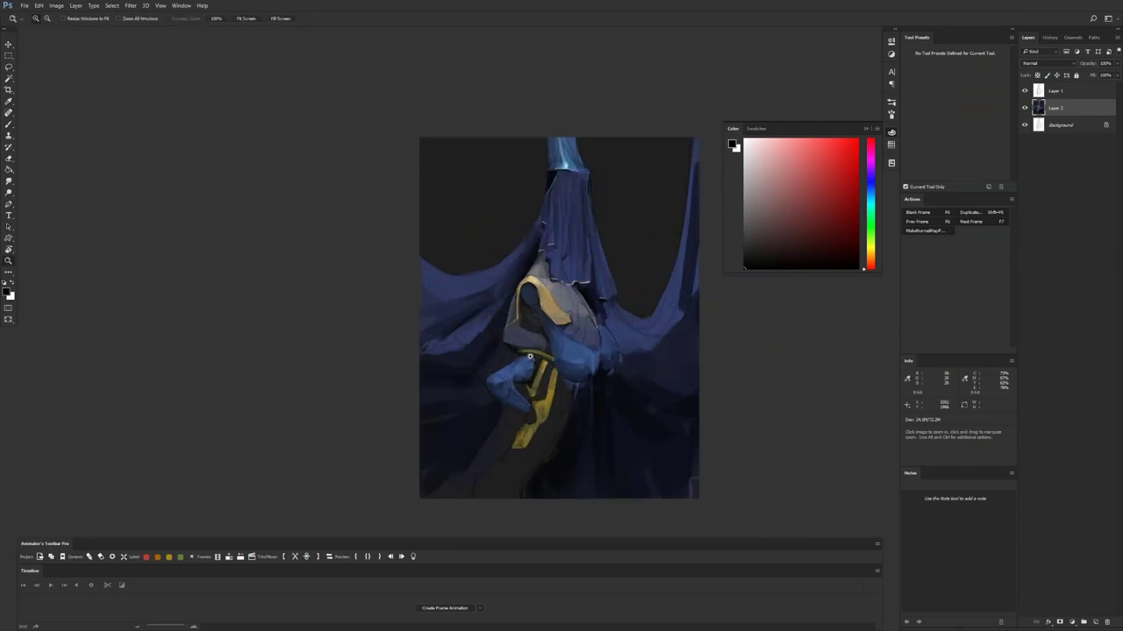
# Step: Reset the foreground colour to black and darken the grey background beside the hanging column with broad brush strokes
pyautogui.click(530, 356)
pyautogui.moveTo(529, 356); pyautogui.dragTo(433, 371)
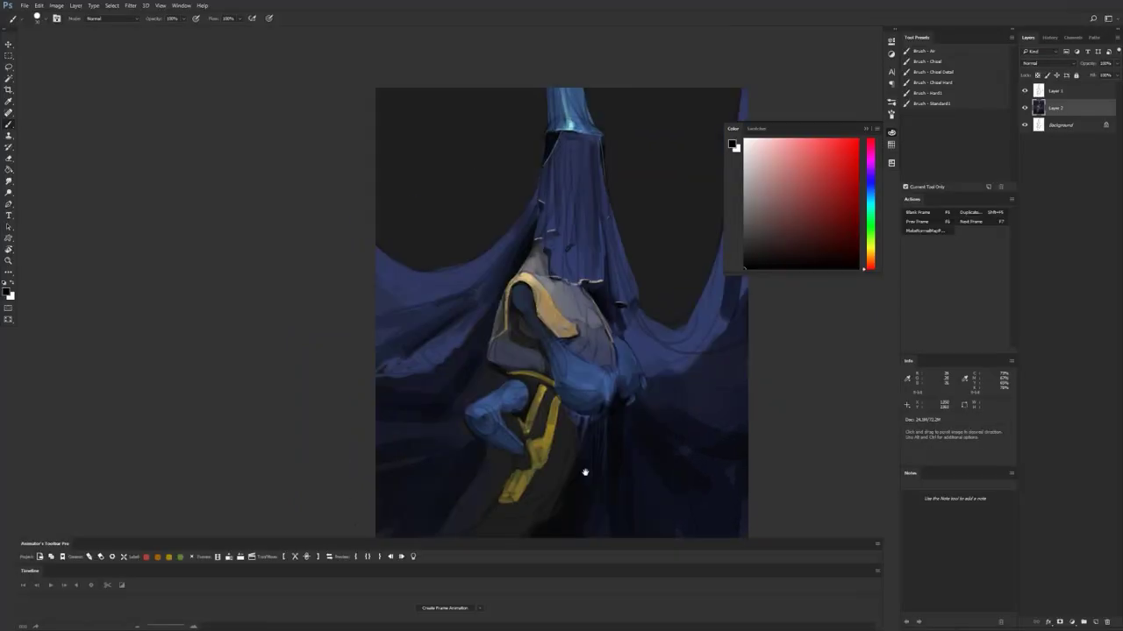
pyautogui.scroll(-3, 585, 465)
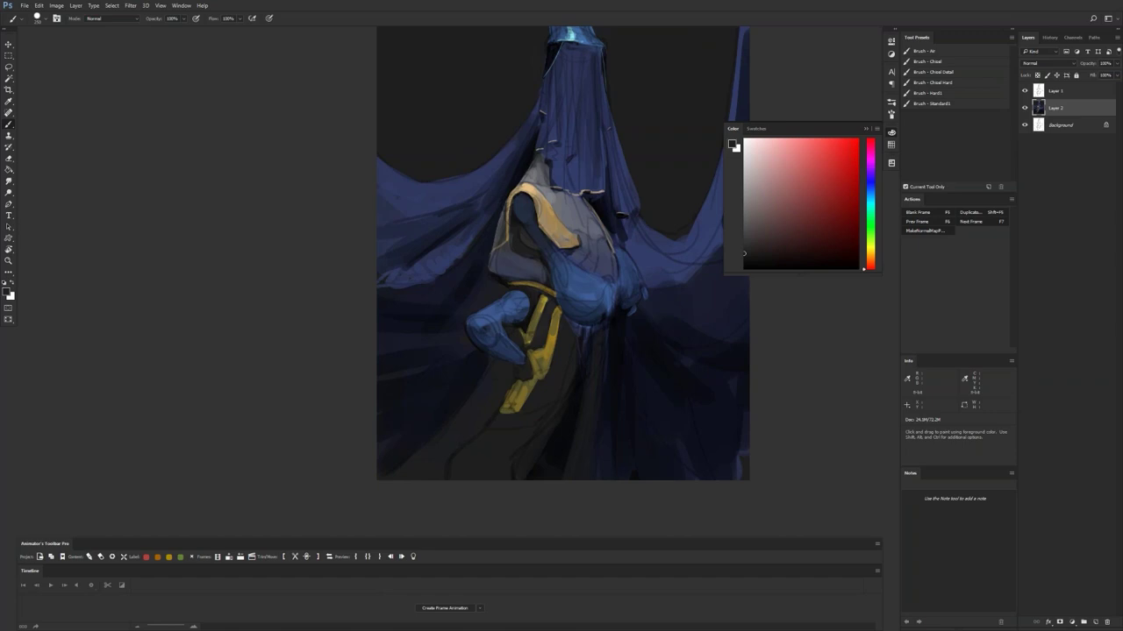
pyautogui.moveTo(566, 347); pyautogui.dragTo(511, 394)
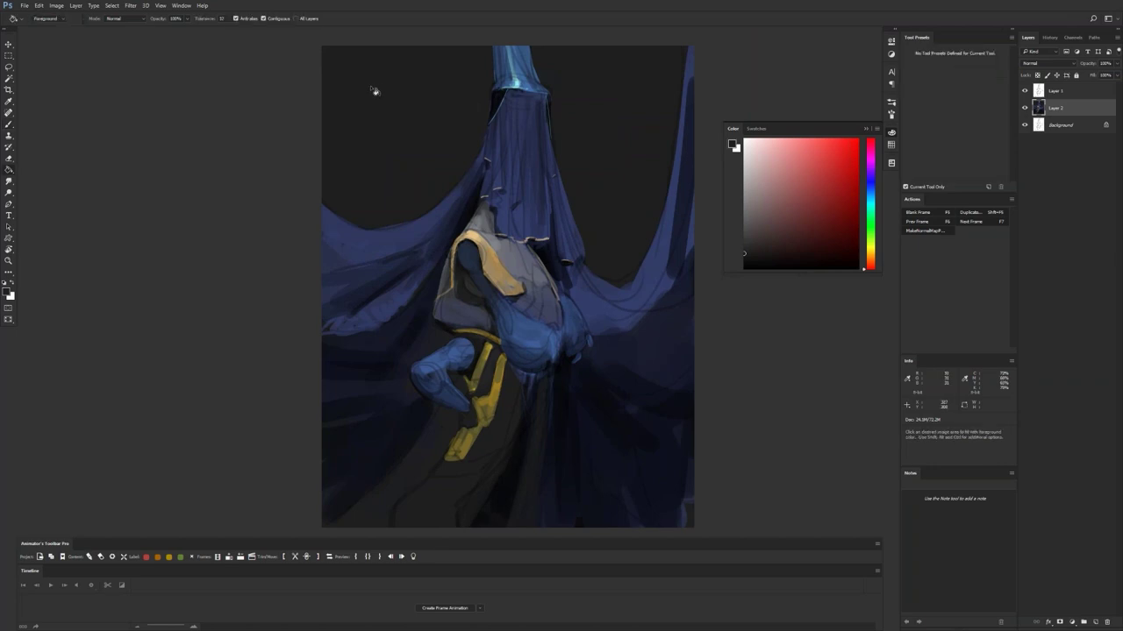
pyautogui.press('d')
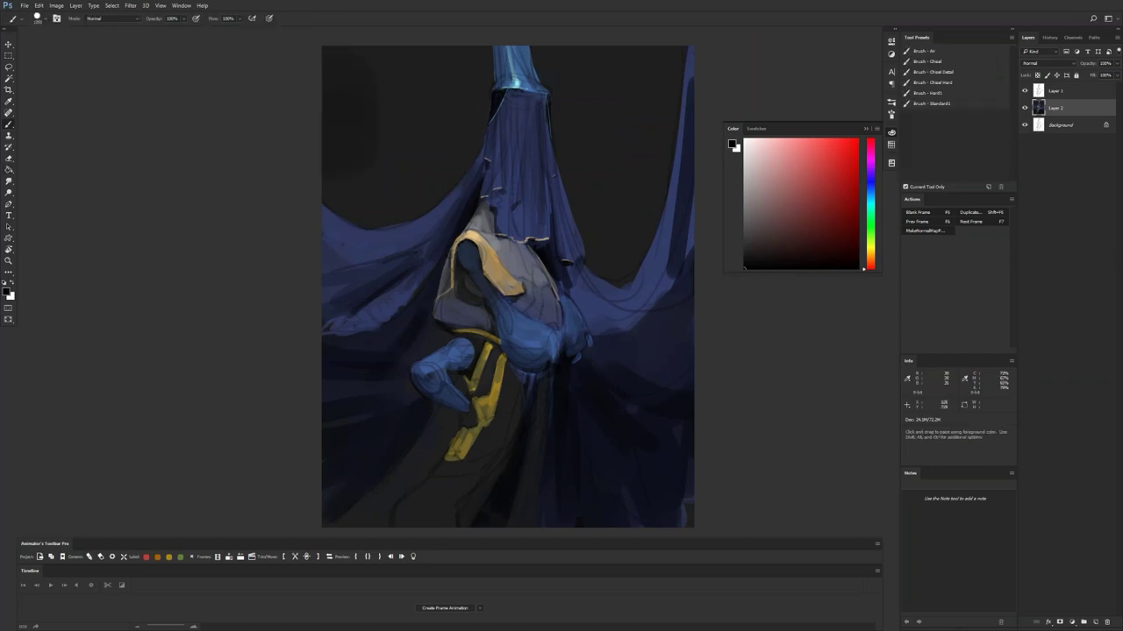
pyautogui.moveTo(368, 167); pyautogui.dragTo(353, 243)
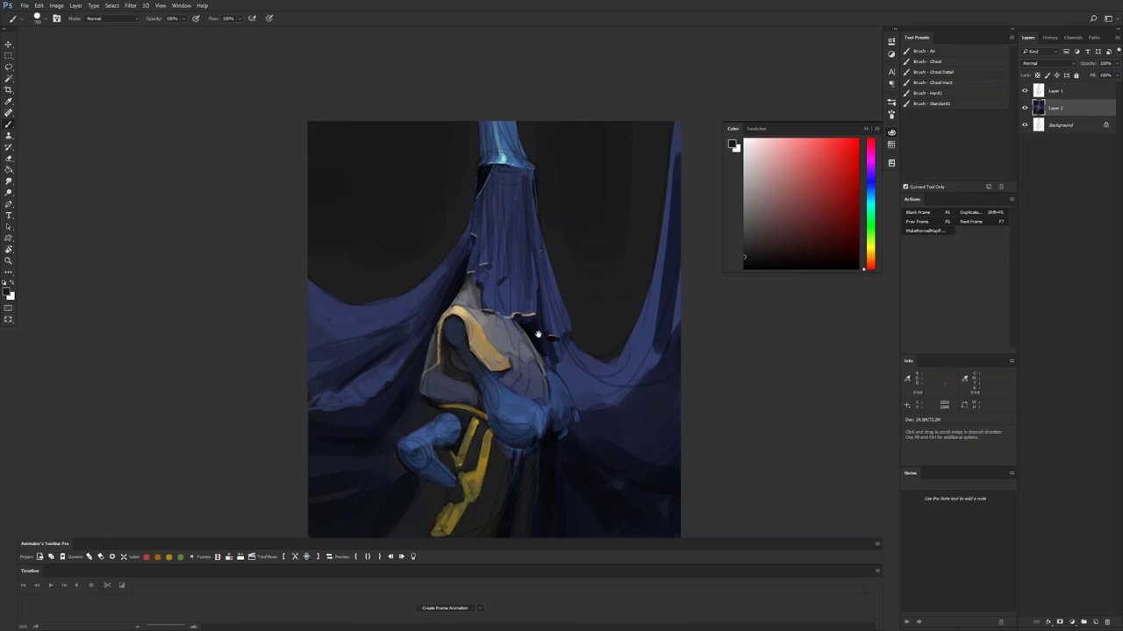
# Step: Deepen the shadows of the lower drape behind the figure with broad black brush strokes
pyautogui.moveTo(531, 318); pyautogui.dragTo(569, 234)
pyautogui.press('g')
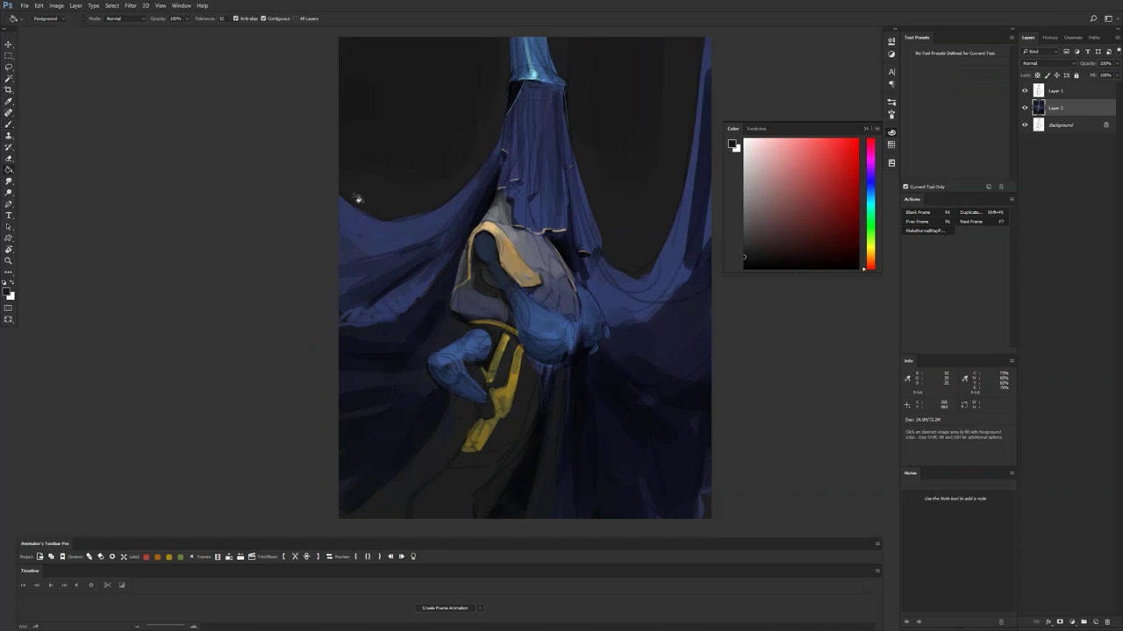
pyautogui.press('b')
pyautogui.press('d')
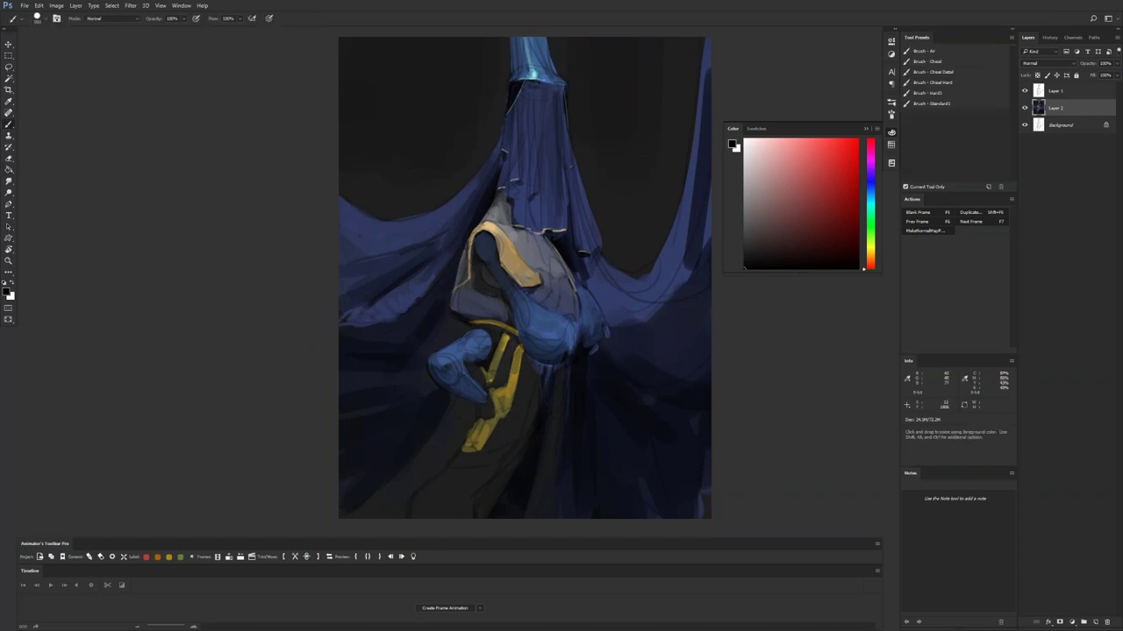
pyautogui.moveTo(376, 368)
pyautogui.mouseDown()
pyautogui.moveTo(360, 313)
pyautogui.moveTo(383, 335)
pyautogui.mouseUp()
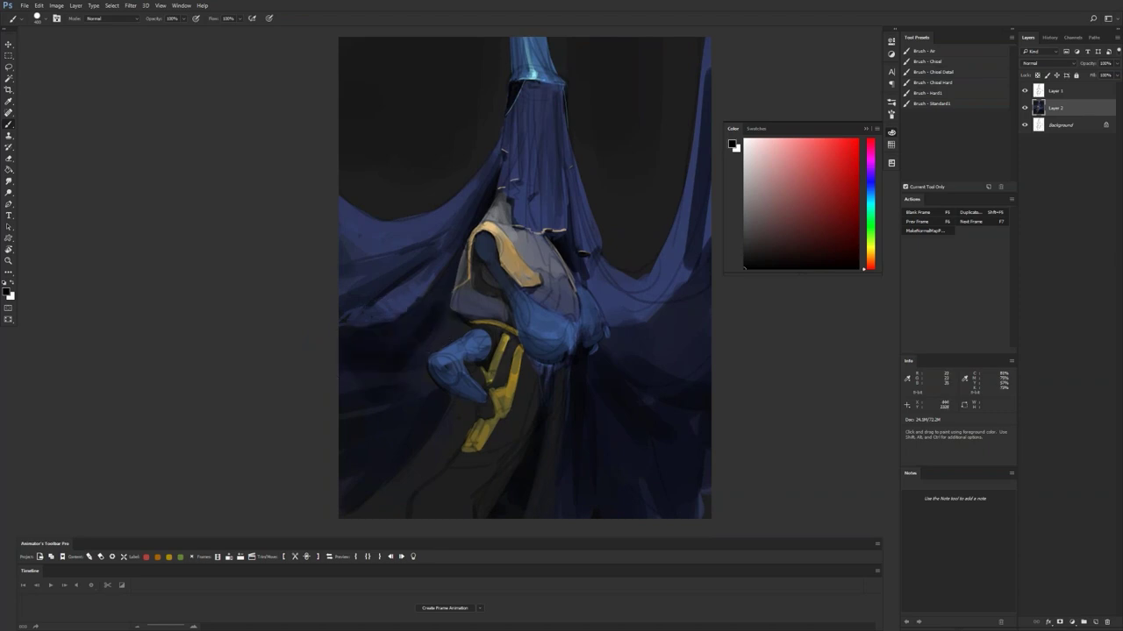
# Step: Sample the drape's blue, lighten it to a pale periwinkle, lower the fill of Layer 1, and reselect Layer 2
pyautogui.keyDown('alt'); pyautogui.click(406, 406); pyautogui.keyUp('alt')
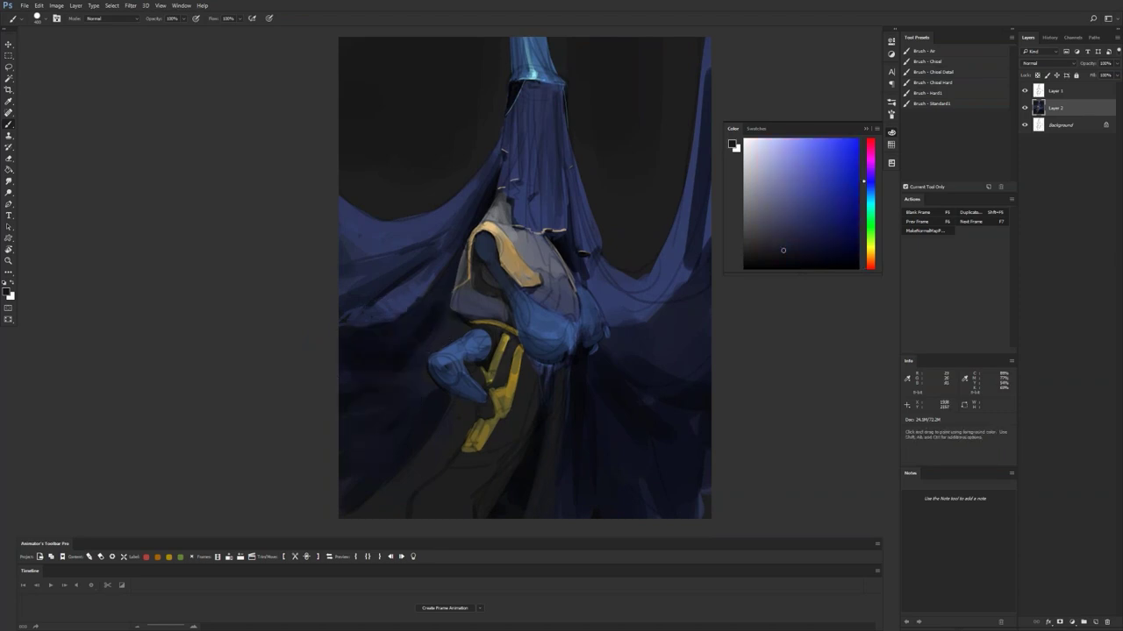
pyautogui.moveTo(807, 206); pyautogui.dragTo(796, 139)
pyautogui.click(1061, 91)
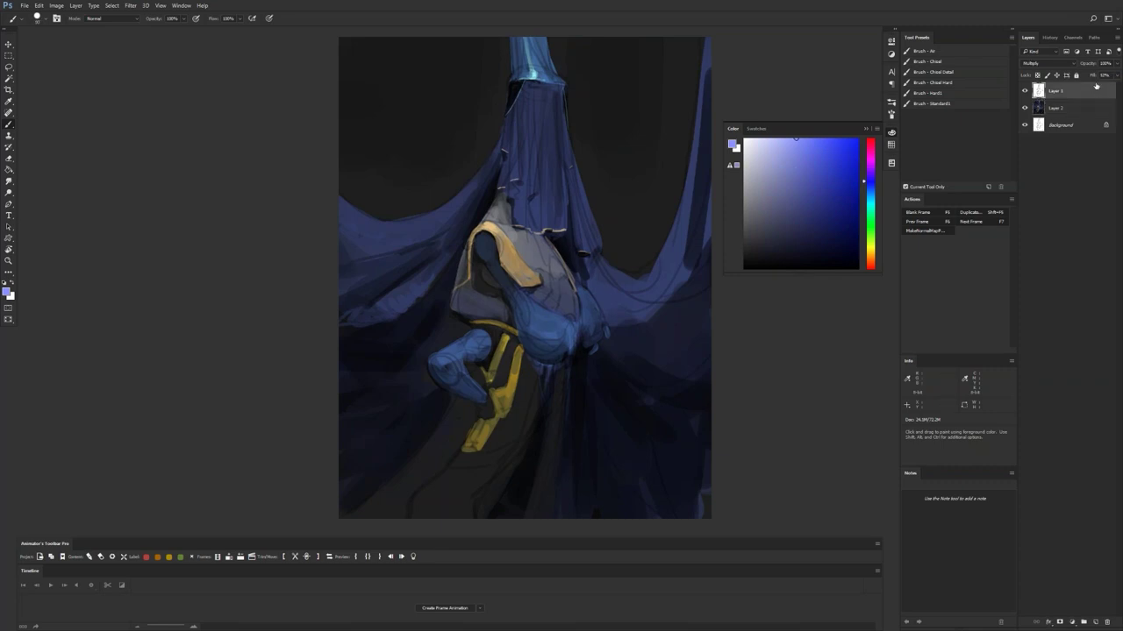
pyautogui.click(1087, 75)
pyautogui.click(1080, 107)
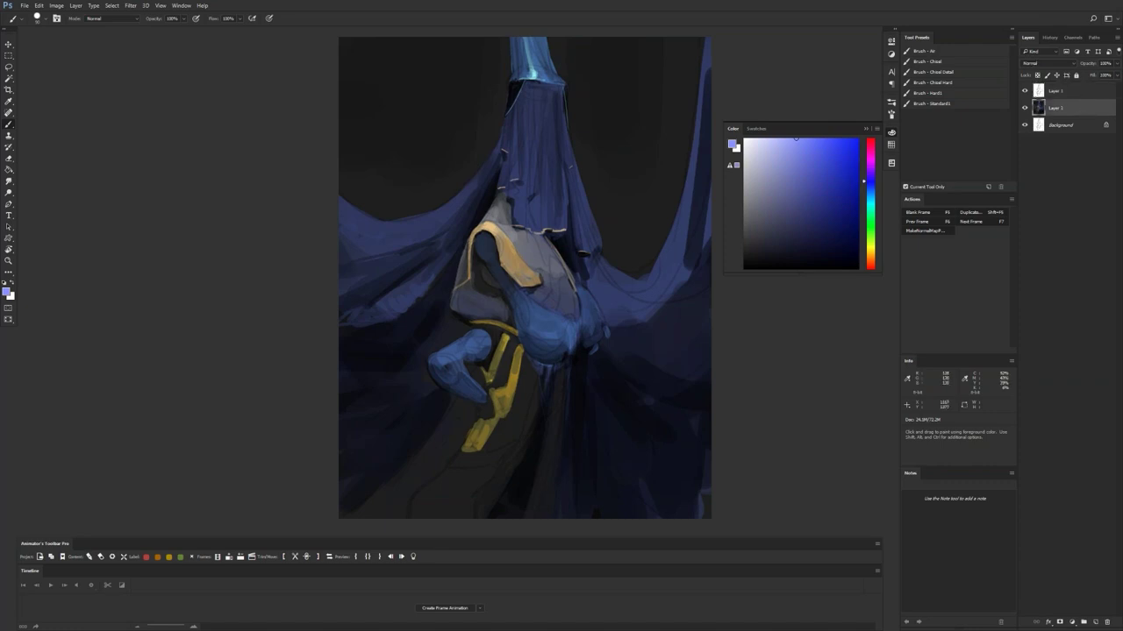
# Step: Paint the vest's shoulder and chest with grey-blue tones picked and sampled from the vest
pyautogui.click(750, 211)
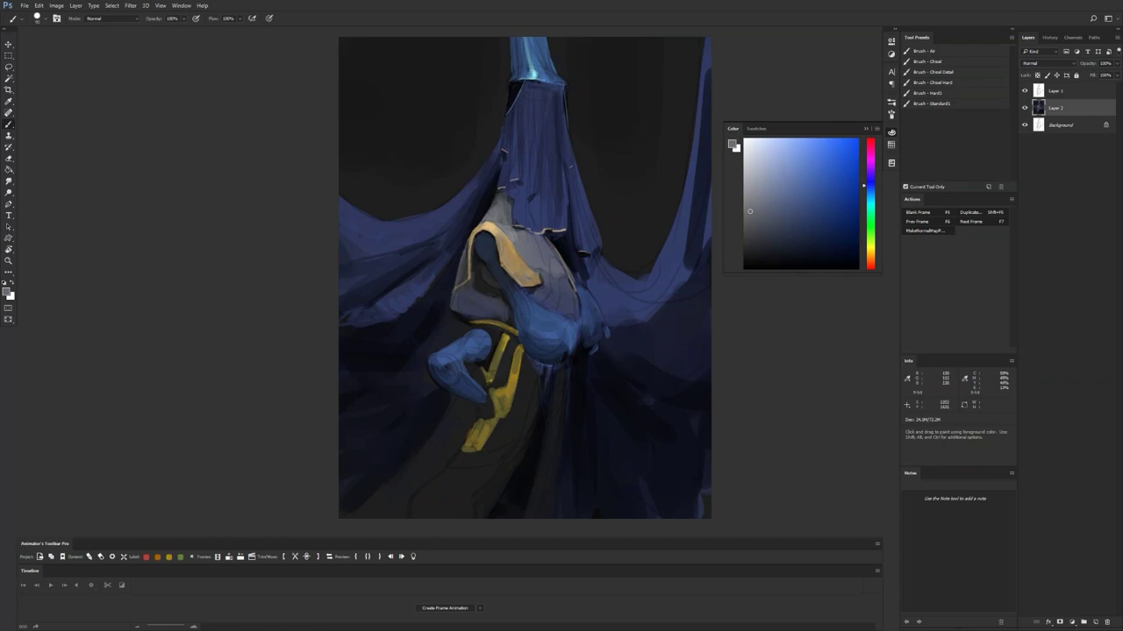
pyautogui.moveTo(824, 181)
pyautogui.mouseDown()
pyautogui.moveTo(838, 174)
pyautogui.moveTo(818, 169)
pyautogui.mouseUp()
pyautogui.keyDown('alt'); pyautogui.click(518, 235); pyautogui.keyUp('alt')
pyautogui.click(779, 166)
pyautogui.keyDown('alt'); pyautogui.click(531, 248); pyautogui.keyUp('alt')
# Step: Darken the outer edge of the vest with black and flip the canvas horizontally
pyautogui.press('d')
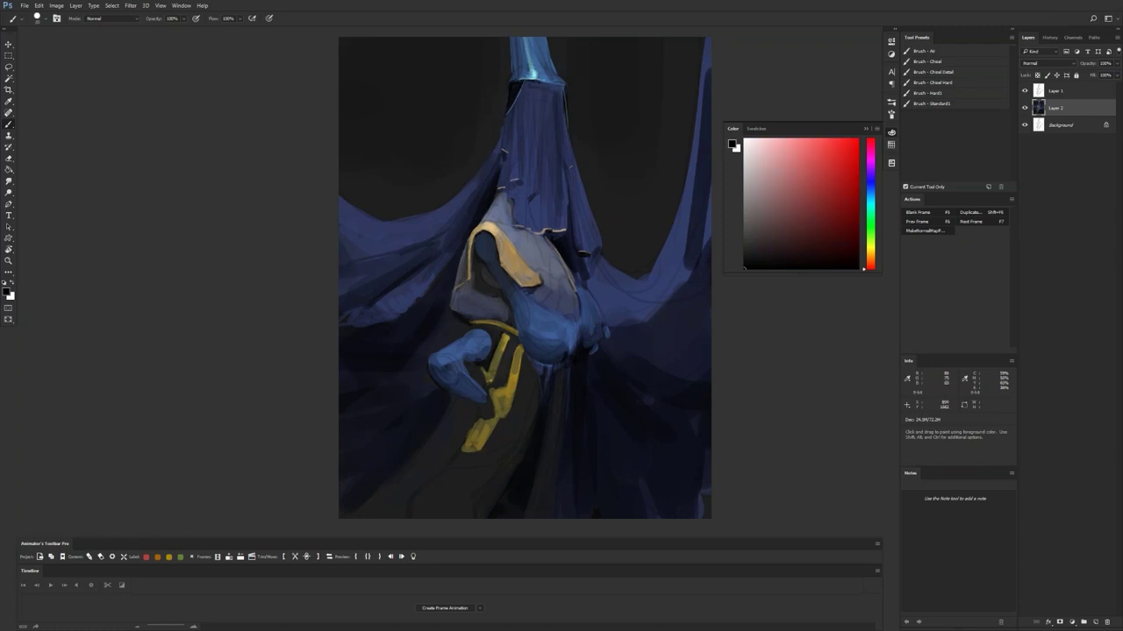
pyautogui.moveTo(452, 297); pyautogui.dragTo(456, 287)
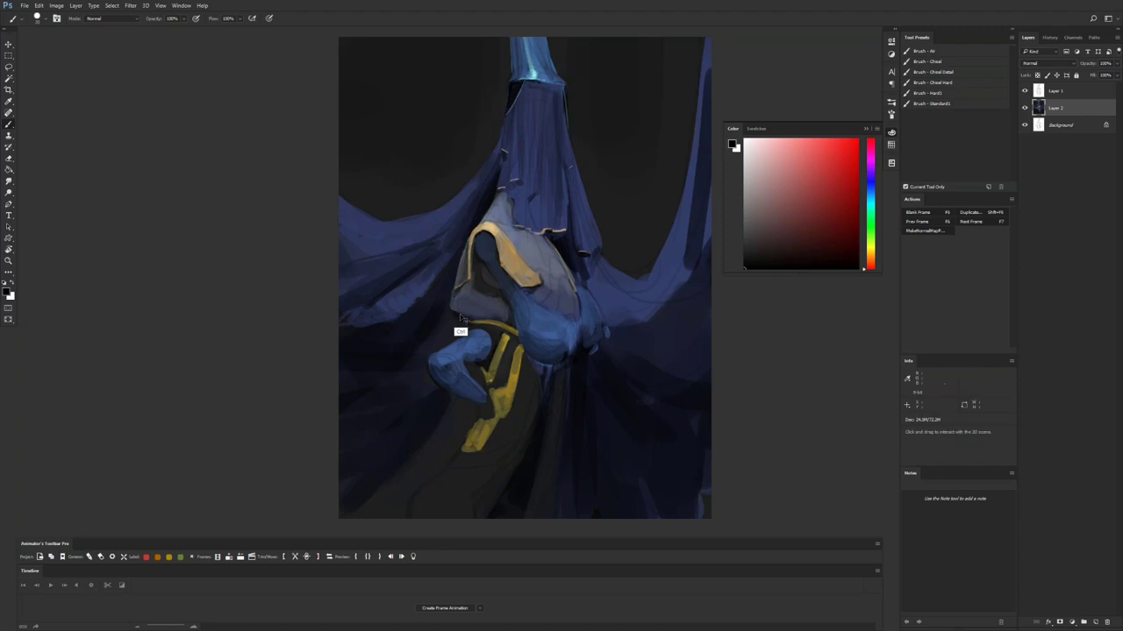
pyautogui.hotkey('ctrl', 'shift', 'h')
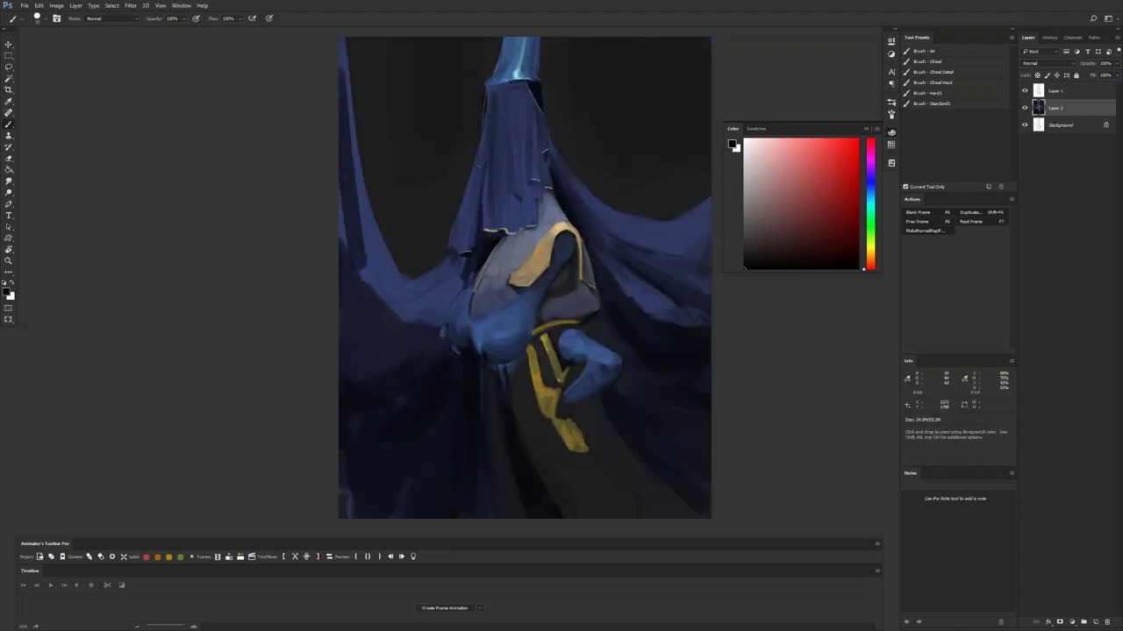
# Step: Shade the forearm and define the fingers with sampled blues and black, flipping the canvas back to its original orientation
pyautogui.keyDown('alt'); pyautogui.click(526, 321); pyautogui.keyUp('alt')
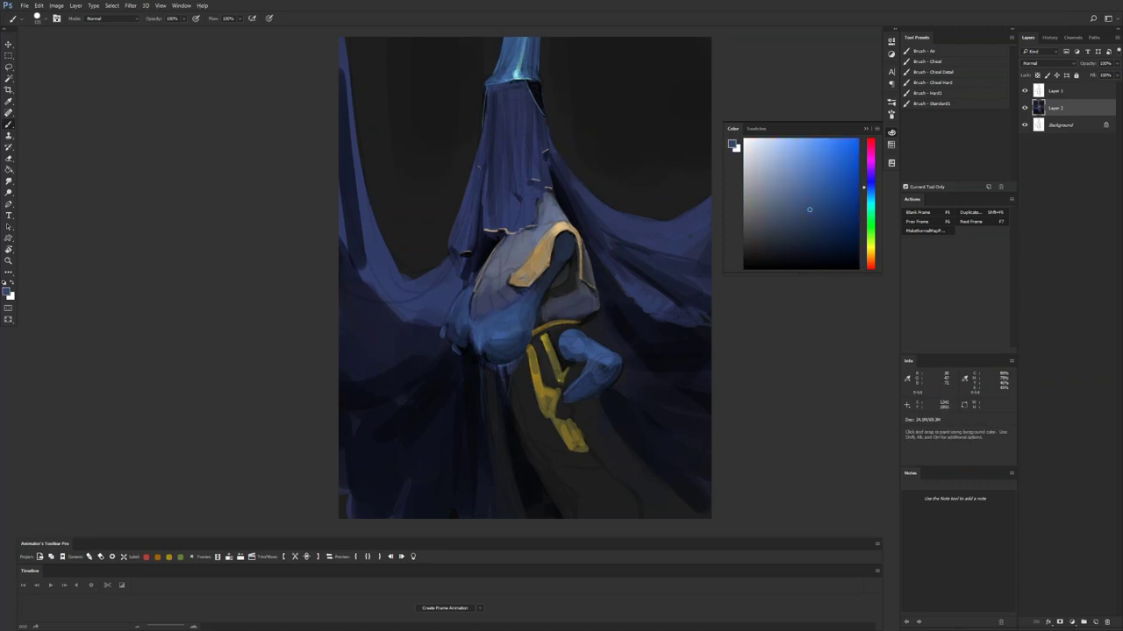
pyautogui.press('d')
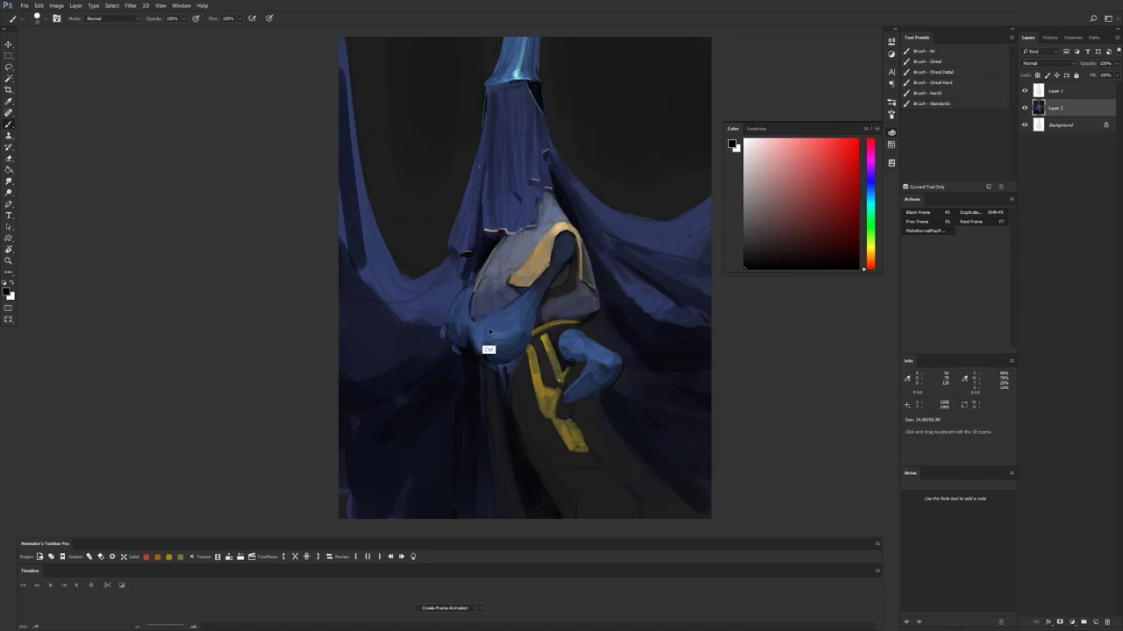
pyautogui.hotkey('ctrl', 'shift', 'h')
pyautogui.keyDown('alt'); pyautogui.click(568, 369); pyautogui.keyUp('alt')
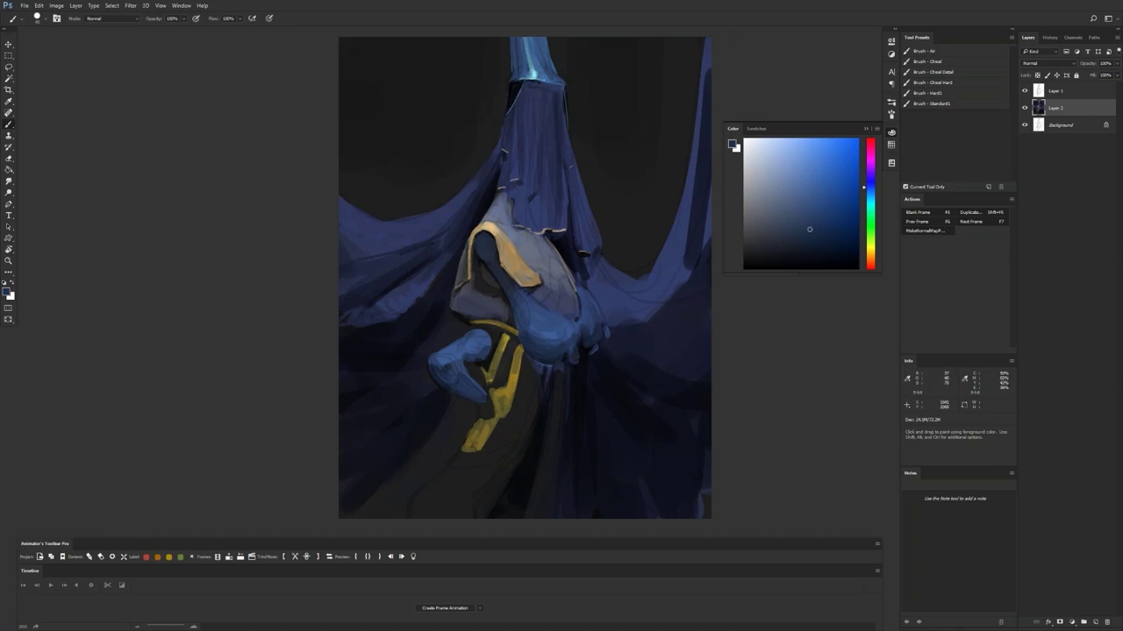
pyautogui.press('d')
pyautogui.keyDown('alt'); pyautogui.click(538, 317); pyautogui.keyUp('alt')
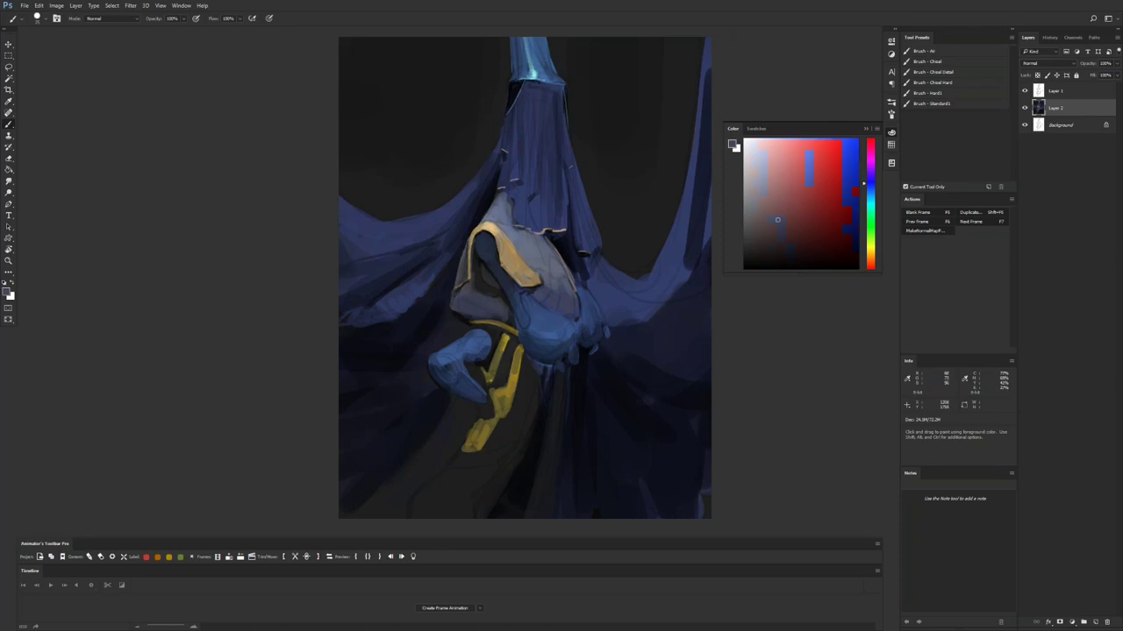
# Step: Sample the vest trim's colour and paint small light tan pattern marks along the collar band
pyautogui.keyDown('alt'); pyautogui.click(530, 254); pyautogui.keyUp('alt')
pyautogui.moveTo(498, 236)
pyautogui.mouseDown()
pyautogui.moveTo(496, 263)
pyautogui.moveTo(509, 265)
pyautogui.mouseUp()
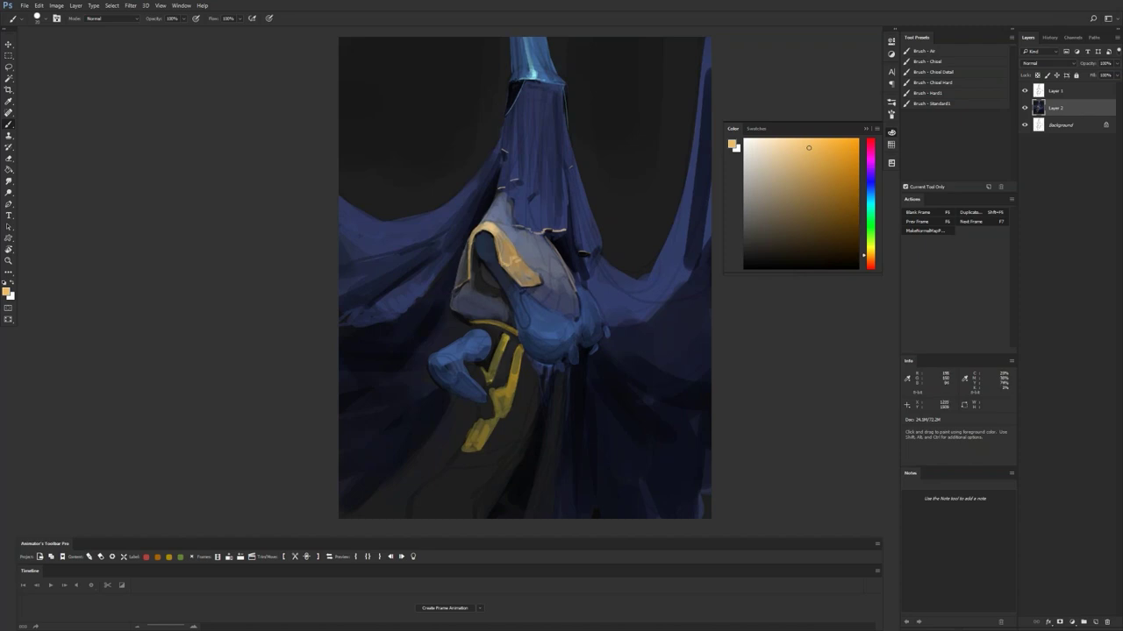
pyautogui.moveTo(519, 262)
pyautogui.mouseDown()
pyautogui.moveTo(530, 273)
pyautogui.moveTo(520, 280)
pyautogui.mouseUp()
pyautogui.press('[')
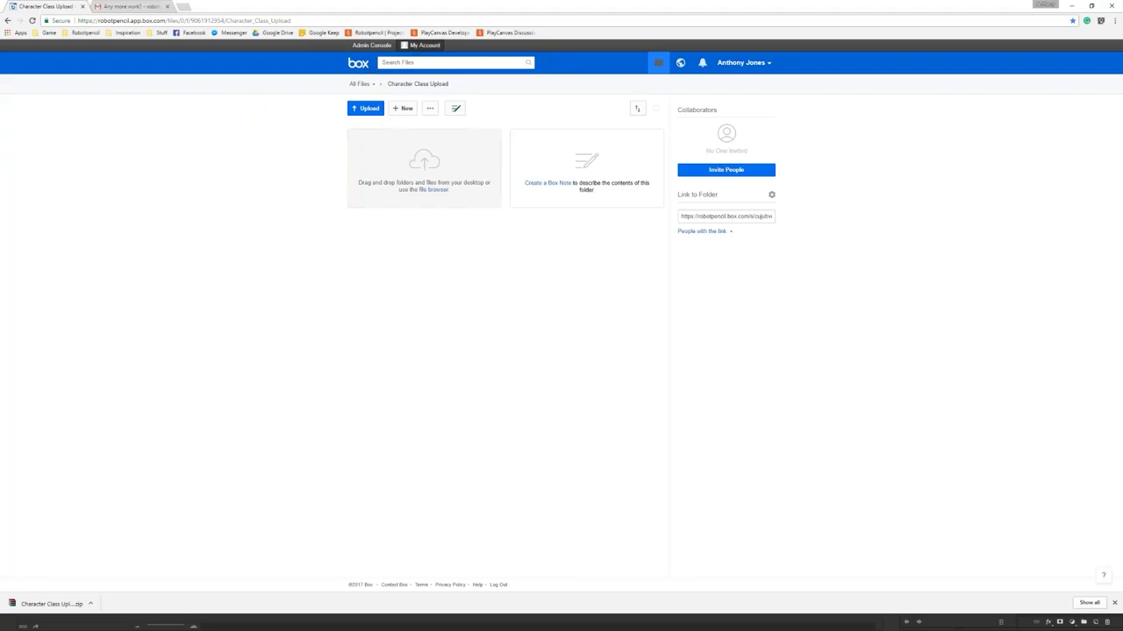
# Step: Switch to the browser and open the Main scene of the Study Room project in the PlayCanvas editor
pyautogui.click(378, 33)
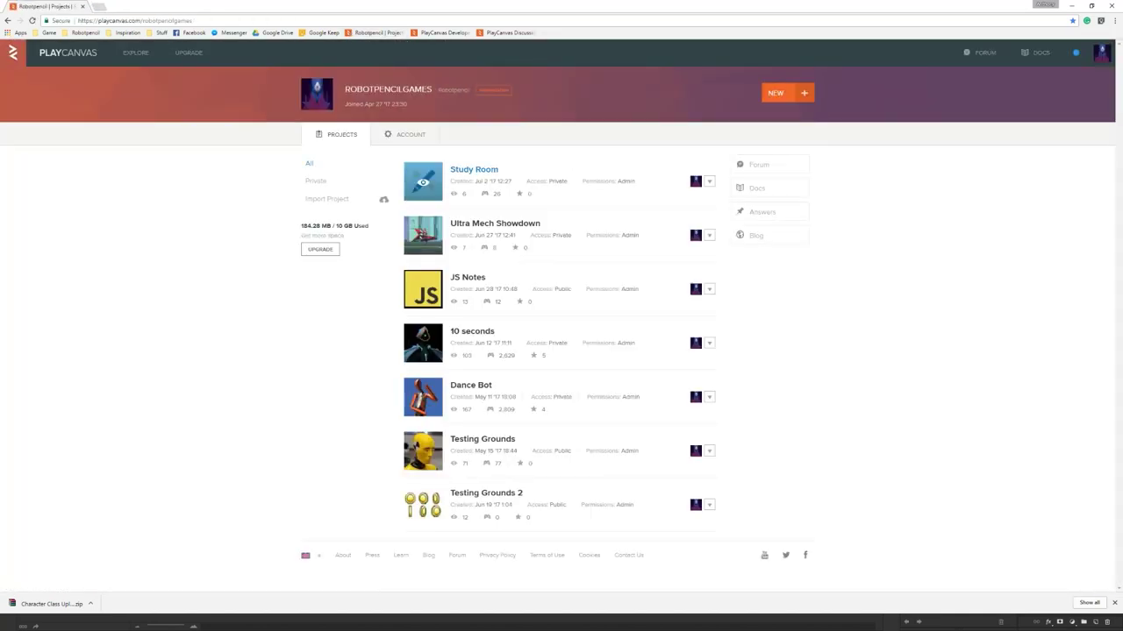
pyautogui.click(423, 181)
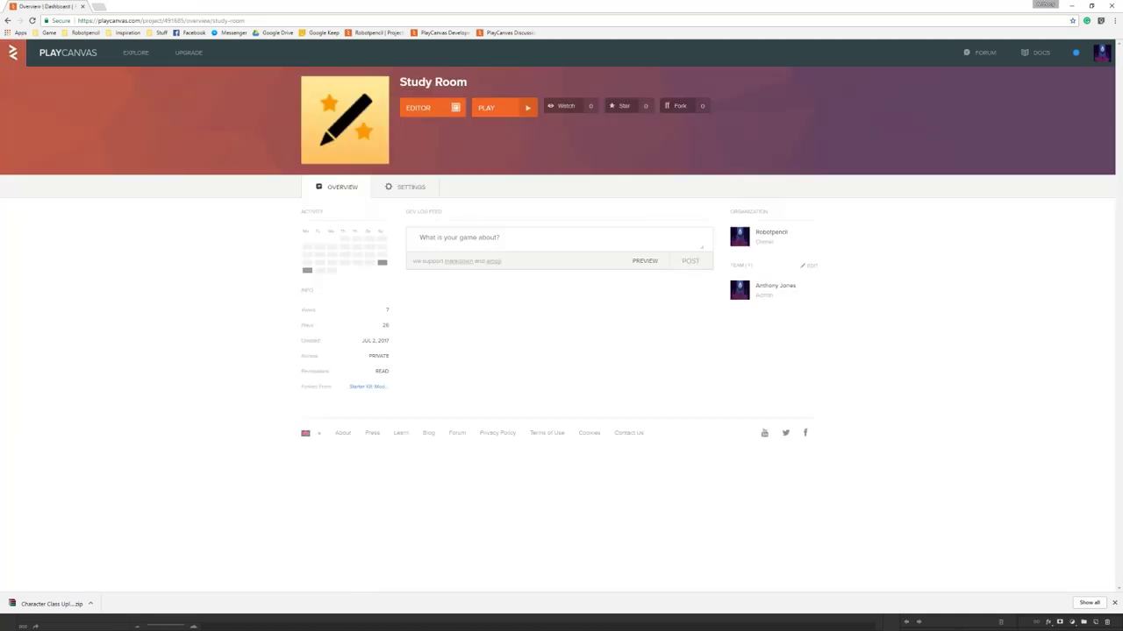
pyautogui.click(419, 107)
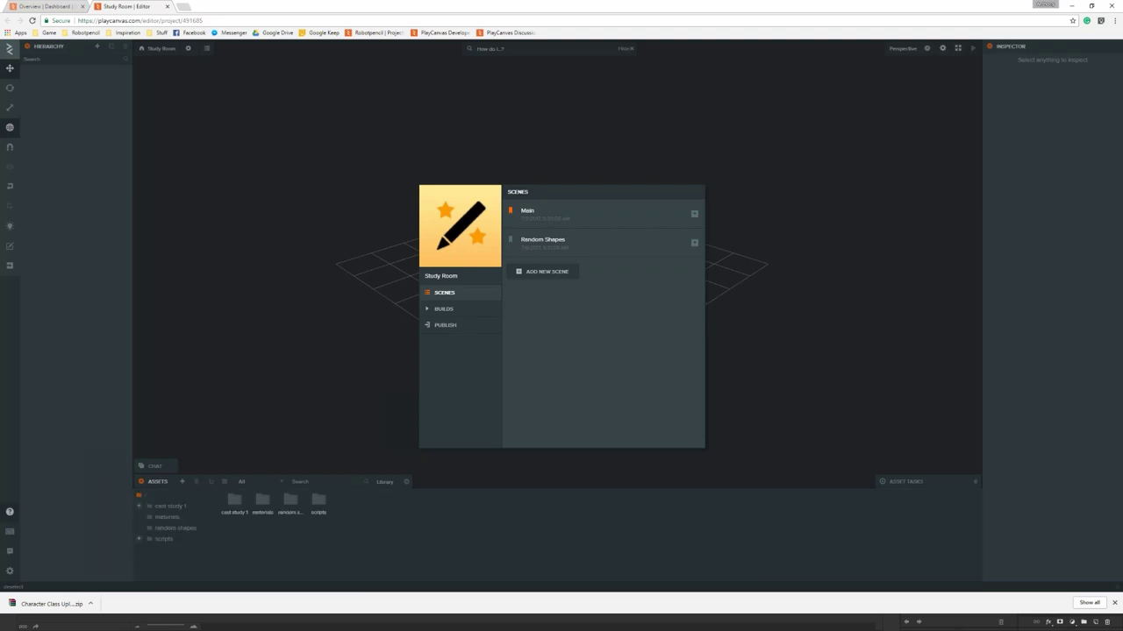
pyautogui.click(544, 213)
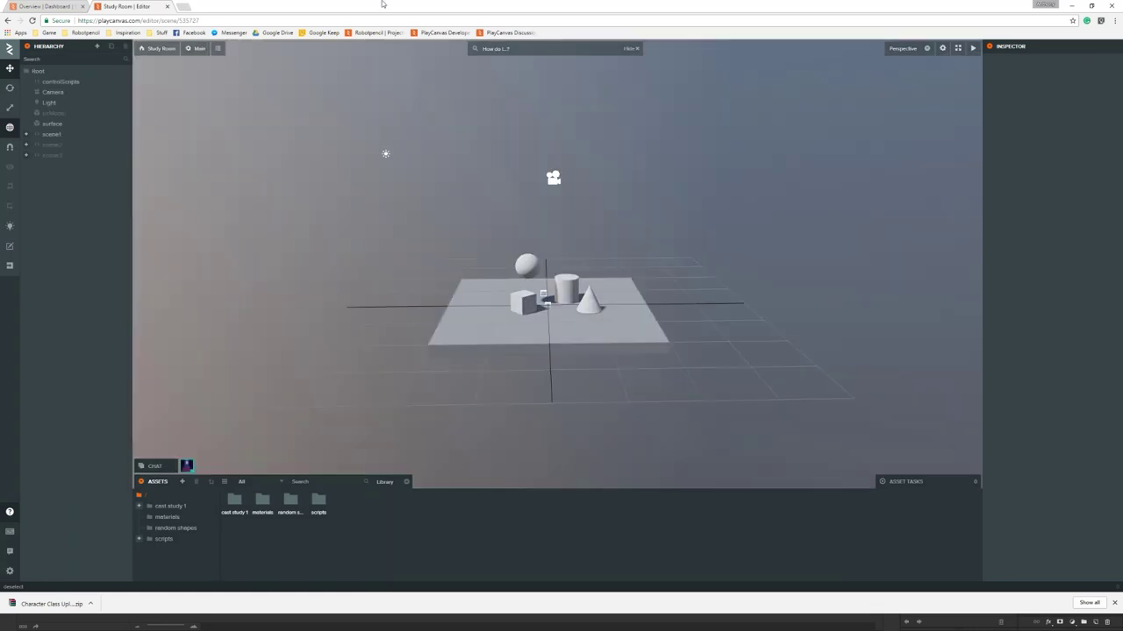
# Step: Launch the Main scene to view its shapes, close the preview and editor, and return to Photoshop
pyautogui.click(971, 47)
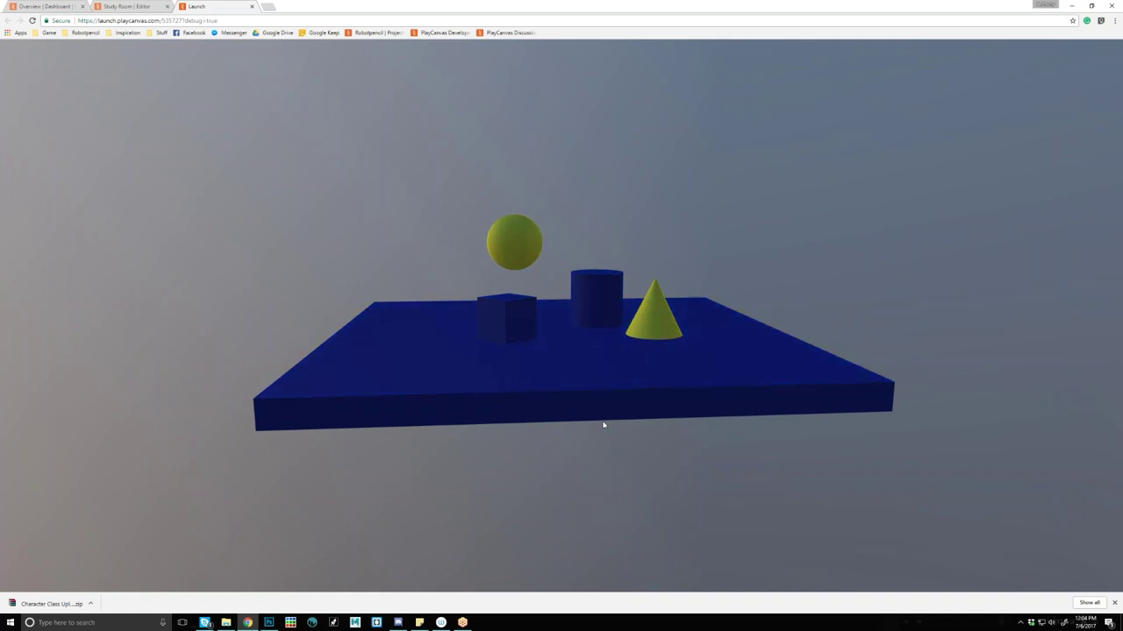
pyautogui.click(253, 8)
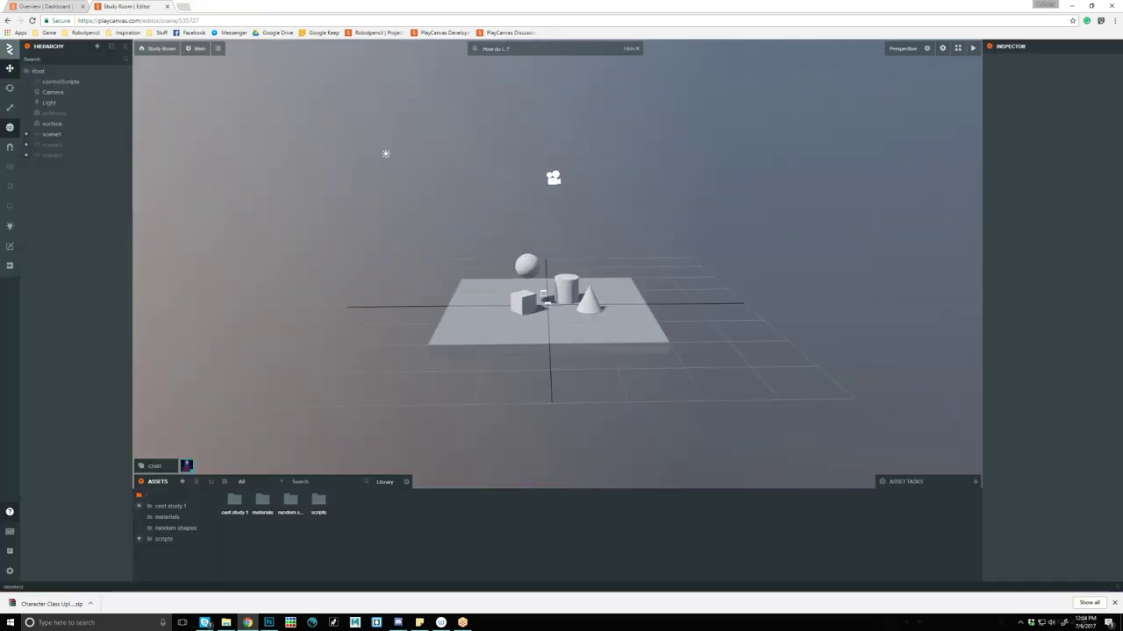
pyautogui.click(167, 7)
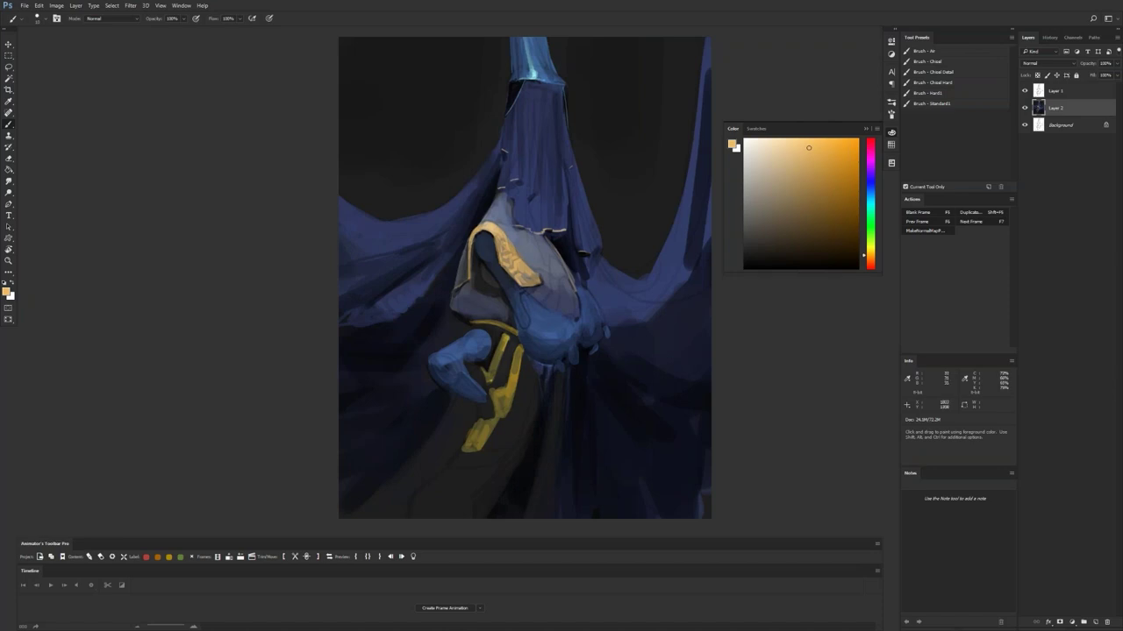
# Step: Paint the vest's arm opening in sampled dark blue, flip the canvas horizontally, and set up a smaller black brush
pyautogui.press(']')
pyautogui.keyDown('alt'); pyautogui.click(483, 268); pyautogui.keyUp('alt')
pyautogui.moveTo(480, 261); pyautogui.dragTo(481, 283)
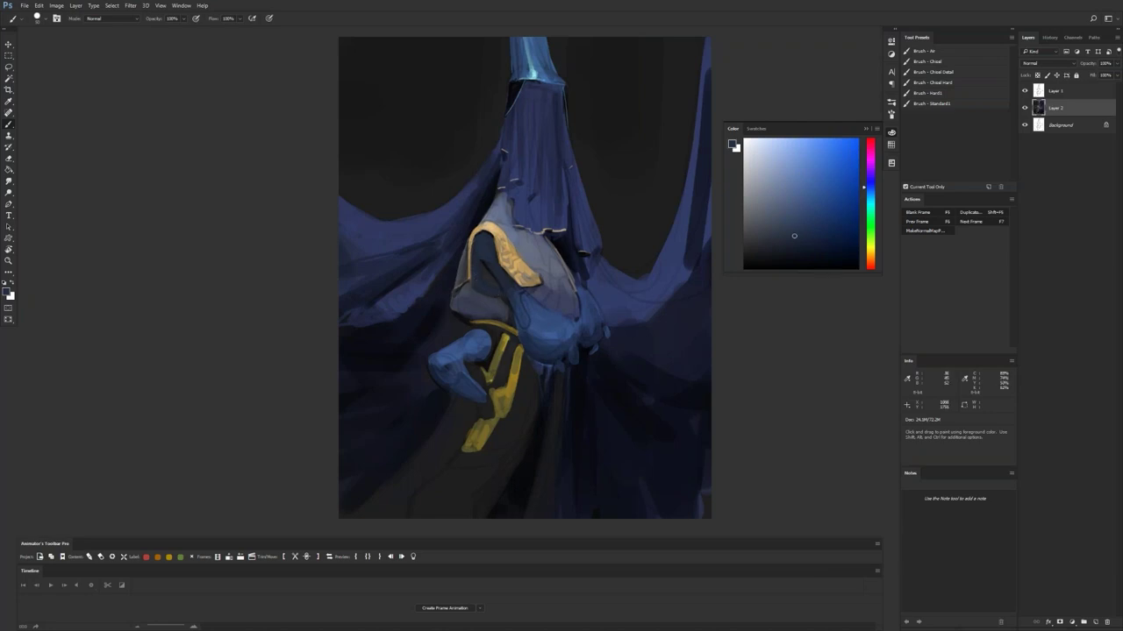
pyautogui.press('d')
pyautogui.hotkey('ctrl', 'shift', 'h')
pyautogui.press('d')
pyautogui.press('[')
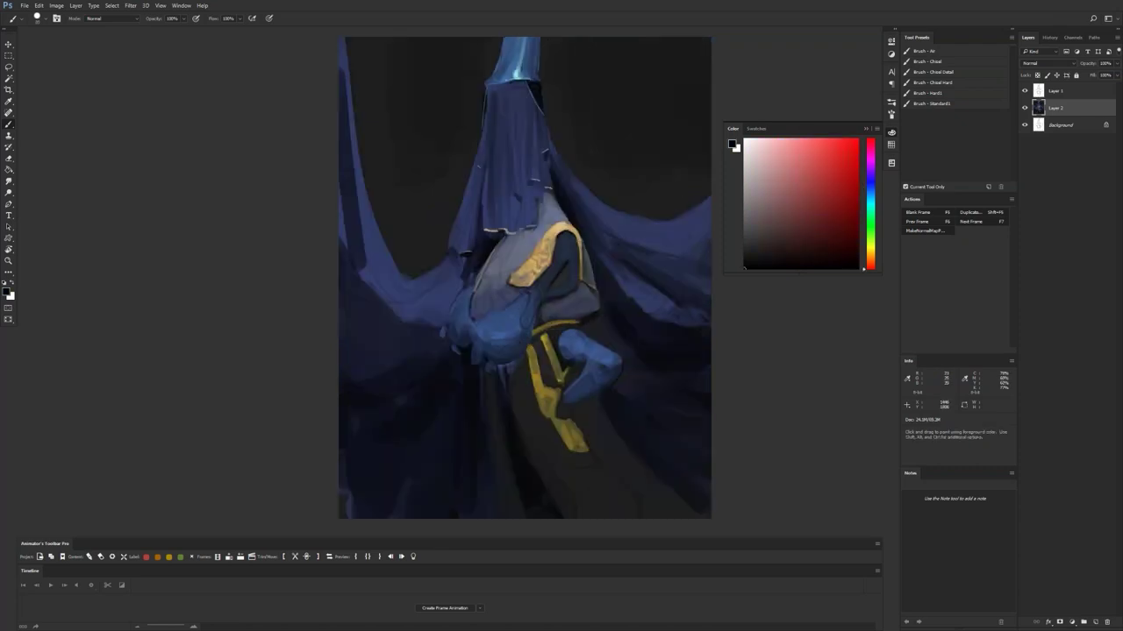
# Step: Sample the limbs' blues and repaint the upper arm lighter against the dark vest opening
pyautogui.press('r')
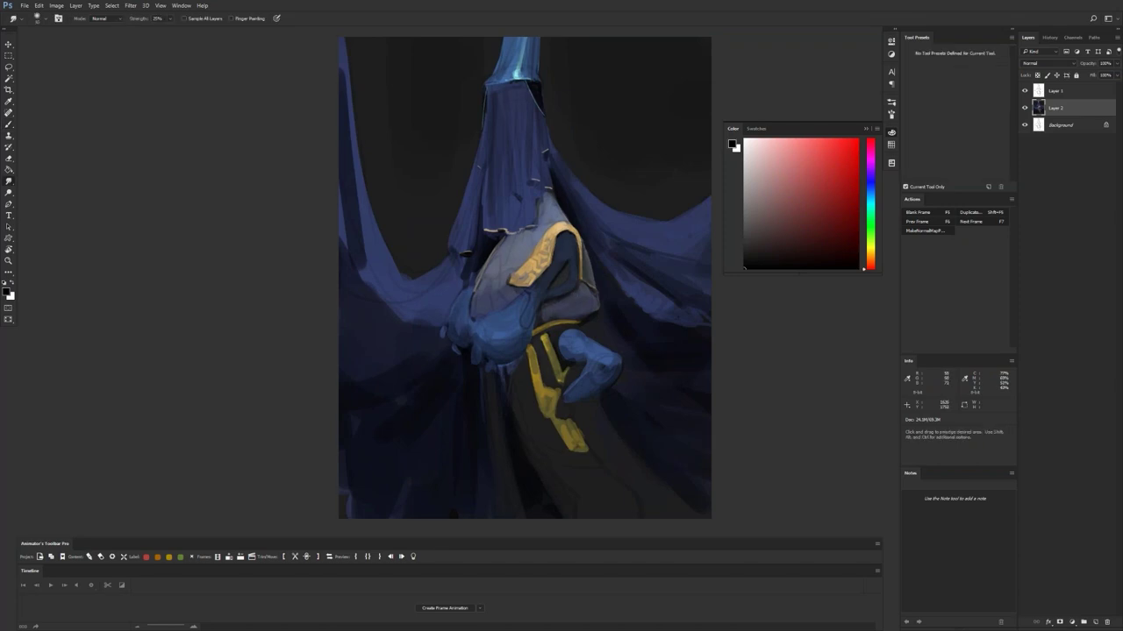
pyautogui.press('b')
pyautogui.keyDown('alt'); pyautogui.click(574, 366); pyautogui.keyUp('alt')
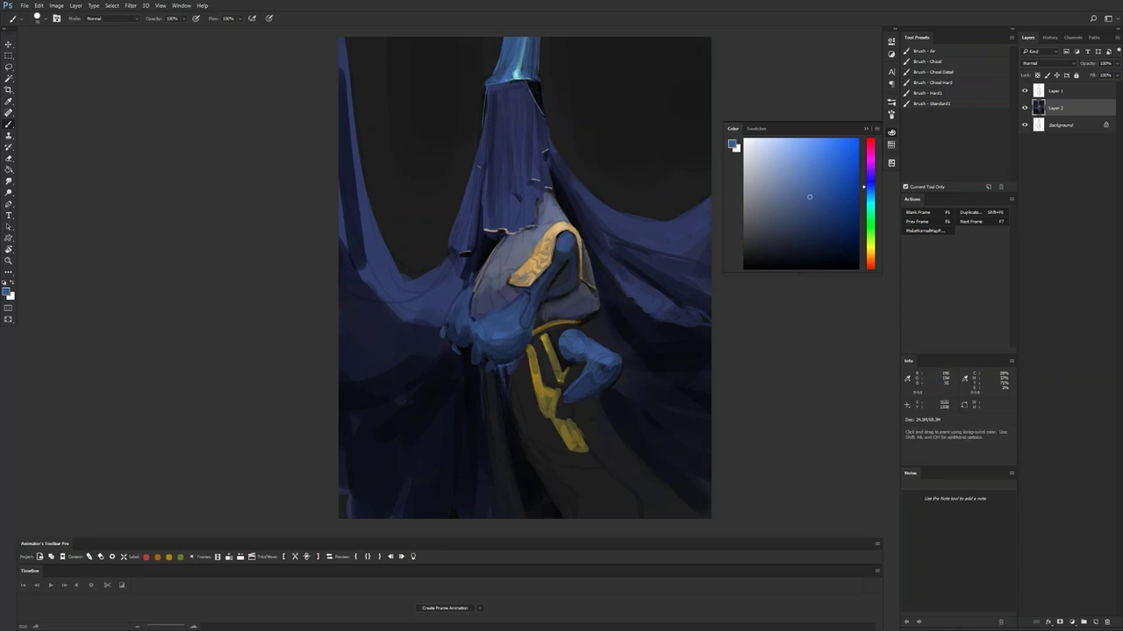
pyautogui.keyDown('alt'); pyautogui.click(563, 272); pyautogui.keyUp('alt')
pyautogui.keyDown('alt'); pyautogui.click(558, 280); pyautogui.keyUp('alt')
pyautogui.keyDown('alt'); pyautogui.click(562, 262); pyautogui.keyUp('alt')
pyautogui.keyDown('alt'); pyautogui.click(499, 358); pyautogui.keyUp('alt')
# Step: Sample the vest's grey-blue, lighten it, and paint fine highlights on the shoulder and chest with a small brush
pyautogui.keyDown('alt'); pyautogui.click(532, 261); pyautogui.keyUp('alt')
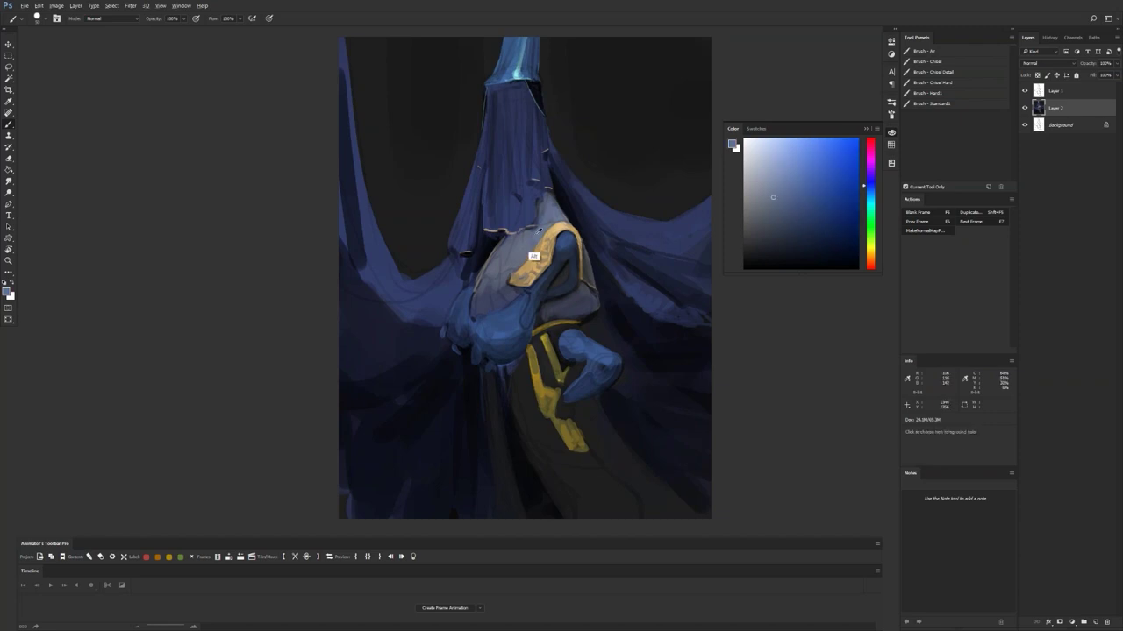
pyautogui.moveTo(772, 196); pyautogui.dragTo(766, 170)
pyautogui.press('[')
pyautogui.press('[')
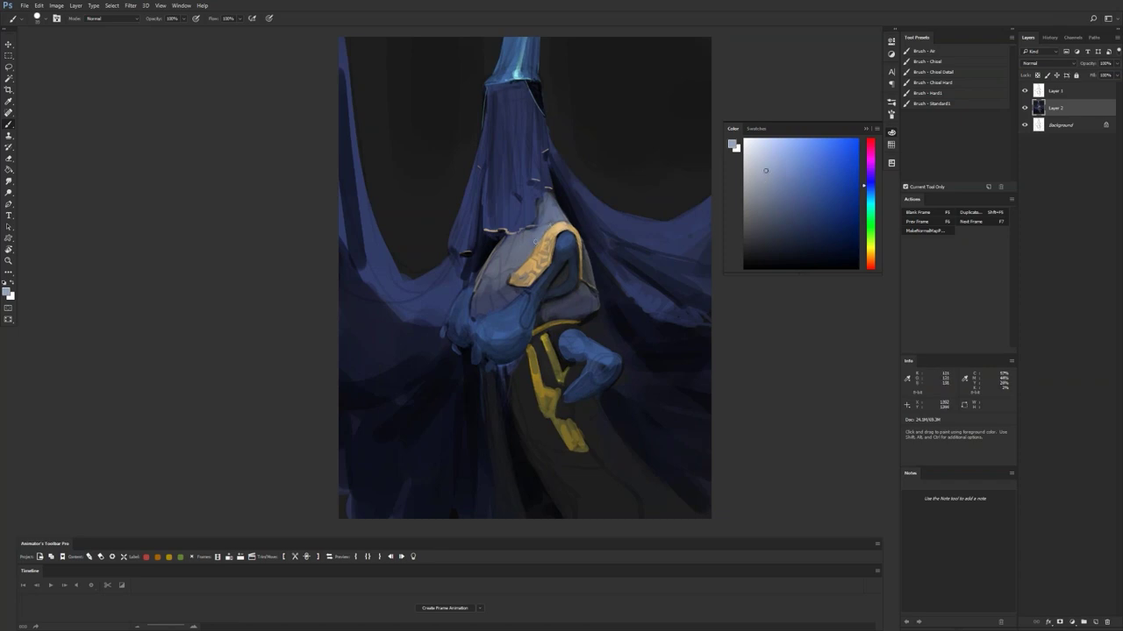
pyautogui.keyDown('alt'); pyautogui.click(527, 230); pyautogui.keyUp('alt')
pyautogui.press('[')
pyautogui.press(']')
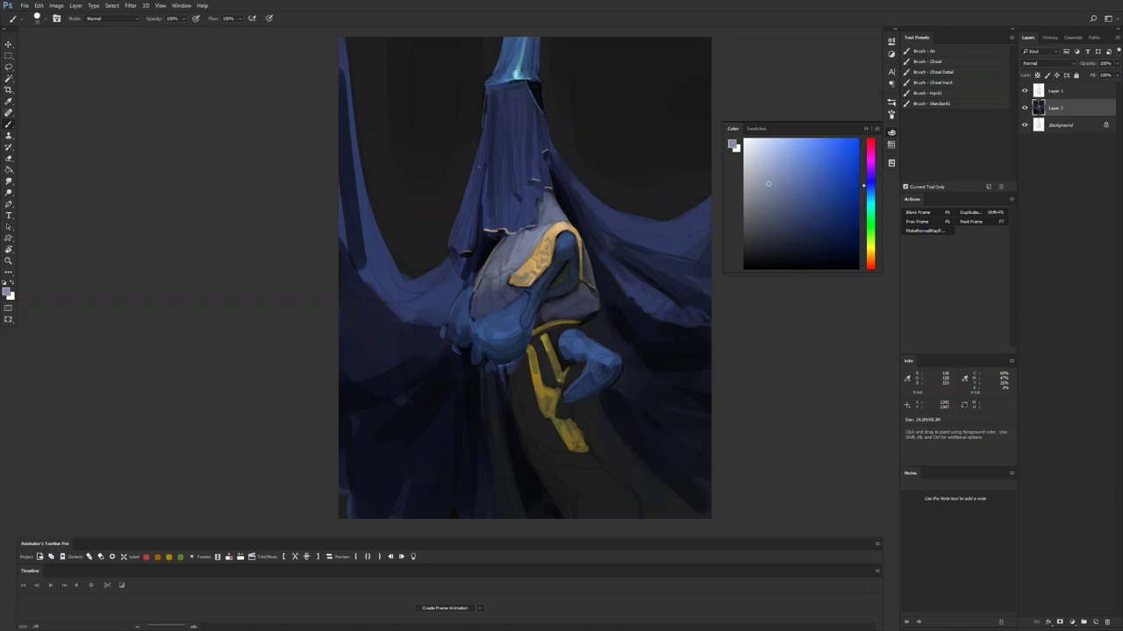
pyautogui.moveTo(541, 223); pyautogui.dragTo(540, 204)
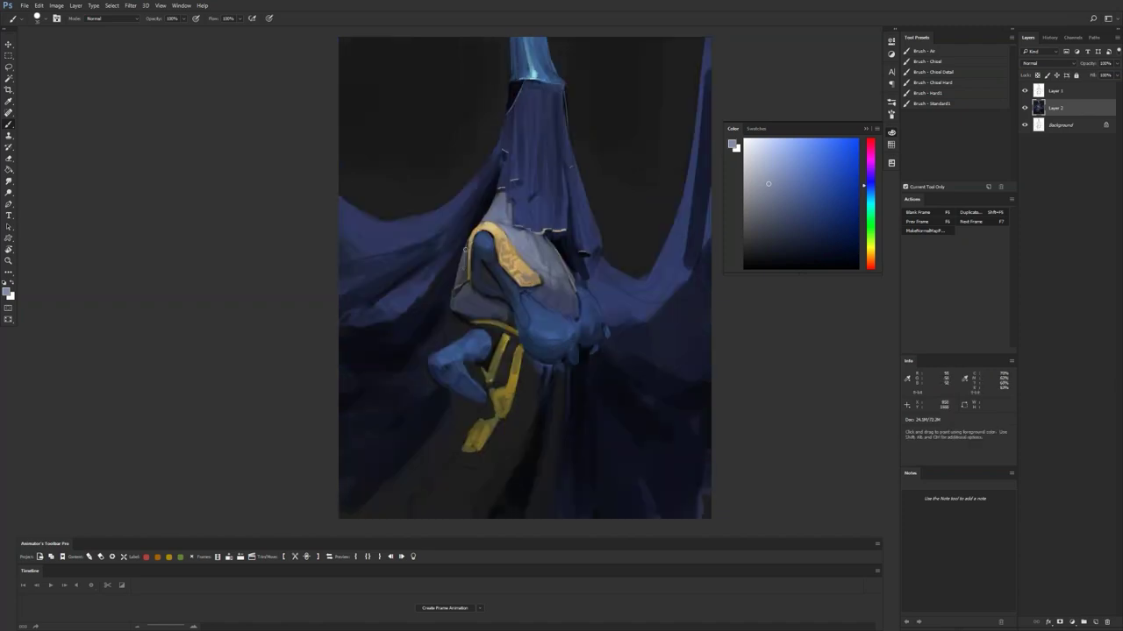
# Step: Shade the vest with grey-blue tones sampled from it and smudge them together
pyautogui.keyDown('alt'); pyautogui.click(462, 272); pyautogui.keyUp('alt')
pyautogui.keyDown('alt'); pyautogui.click(529, 258); pyautogui.keyUp('alt')
pyautogui.press('r')
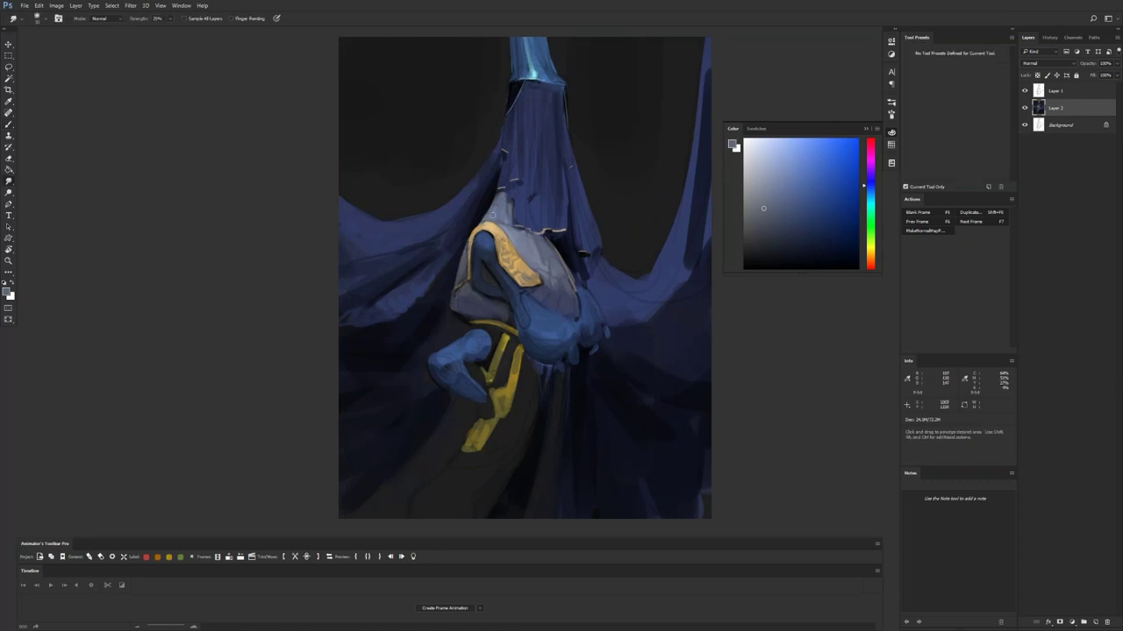
pyautogui.press('z')
pyautogui.keyDown('alt'); pyautogui.click(528, 307); pyautogui.keyUp('alt')
pyautogui.keyDown('alt'); pyautogui.click(528, 320); pyautogui.keyUp('alt')
pyautogui.click(538, 313)
pyautogui.click(545, 310)
pyautogui.click(544, 315)
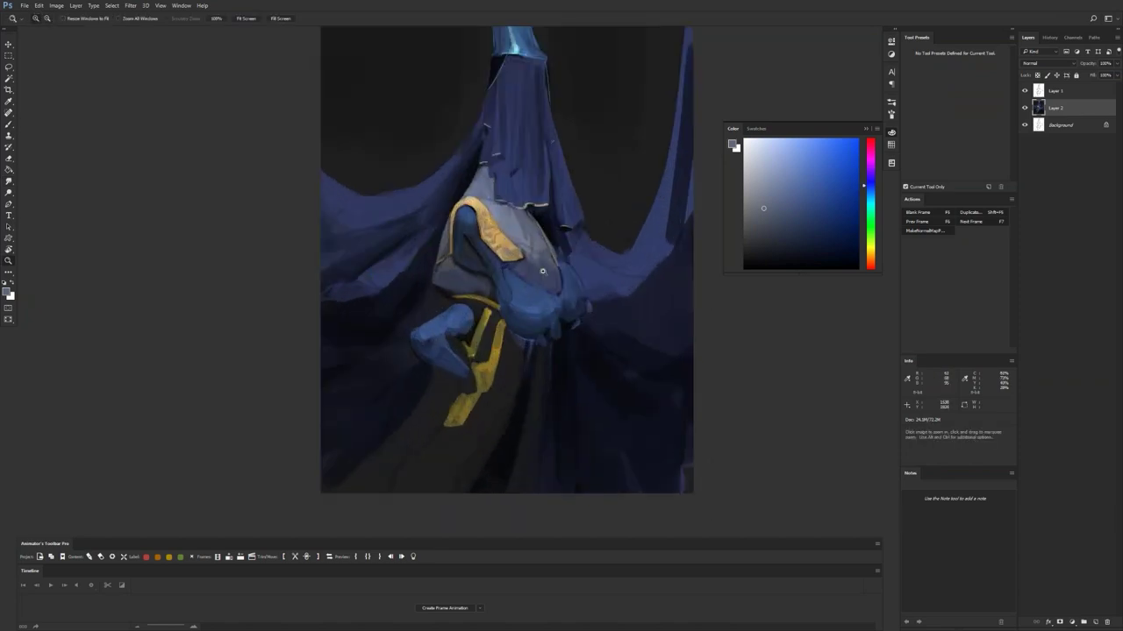
# Step: Blend the vest further with the Smudge tool and paint thin dark seam lines across its front in black
pyautogui.press('r')
pyautogui.press('d')
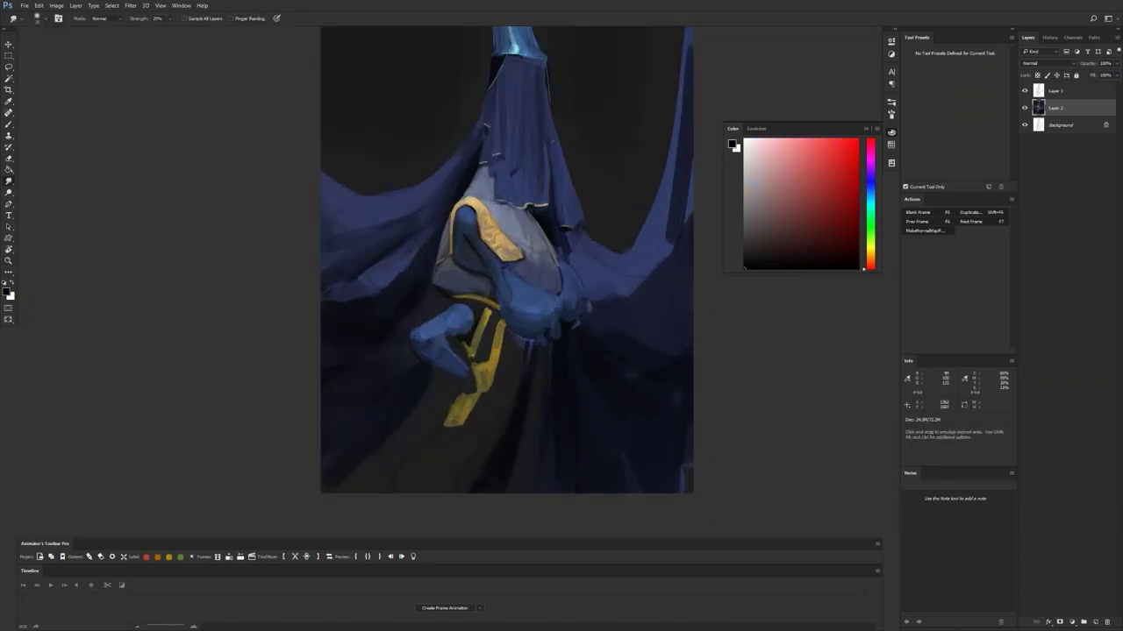
pyautogui.press('b')
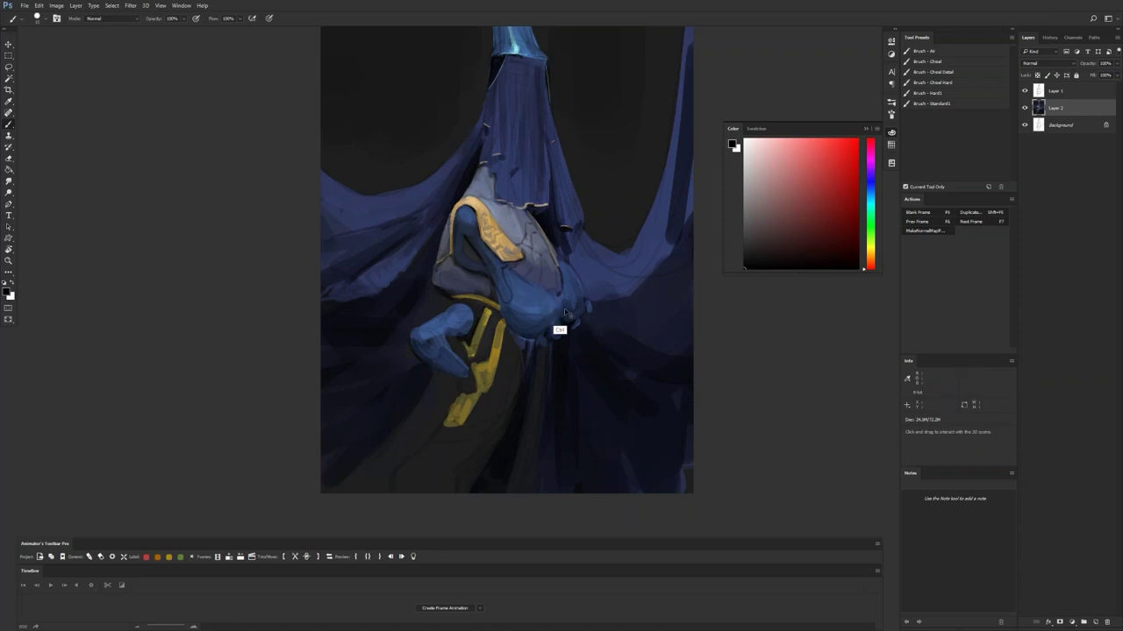
# Step: Mirror the canvas horizontally and refine the back panel of the vest with sampled grey-blue tones
pyautogui.hotkey('ctrl', 'shift', 'h')
pyautogui.keyDown('alt'); pyautogui.click(500, 218); pyautogui.keyUp('alt')
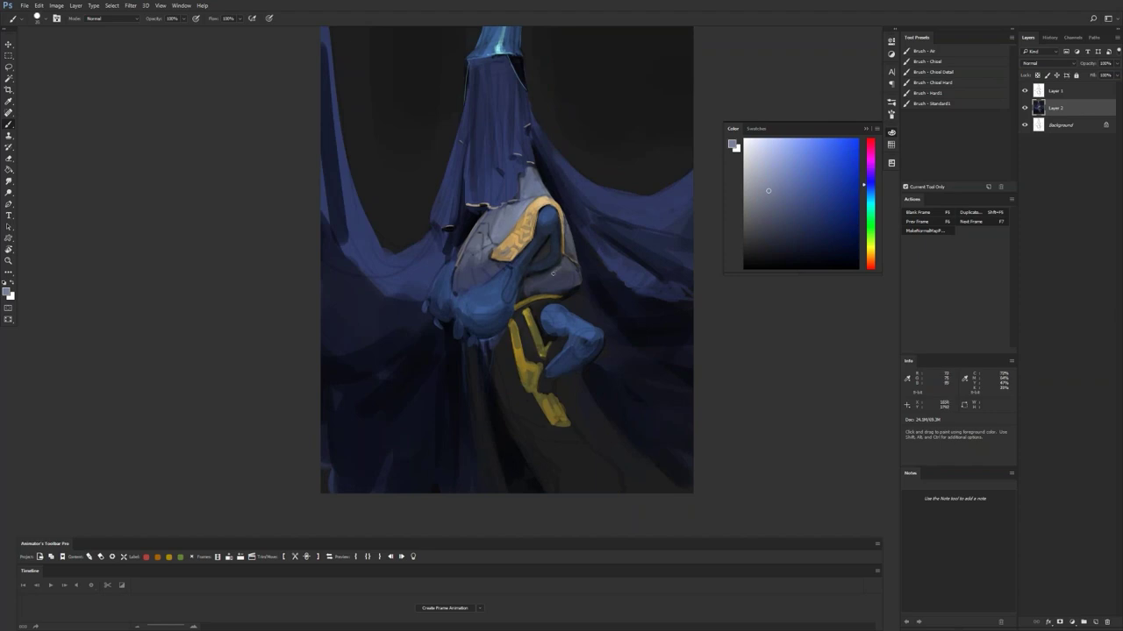
pyautogui.keyDown('alt'); pyautogui.click(547, 279); pyautogui.keyUp('alt')
pyautogui.keyDown('alt'); pyautogui.click(561, 296); pyautogui.keyUp('alt')
pyautogui.keyDown('alt'); pyautogui.click(566, 276); pyautogui.keyUp('alt')
# Step: Deepen the shading along the vest's lower back edge with black and sampled dark greys
pyautogui.press('d')
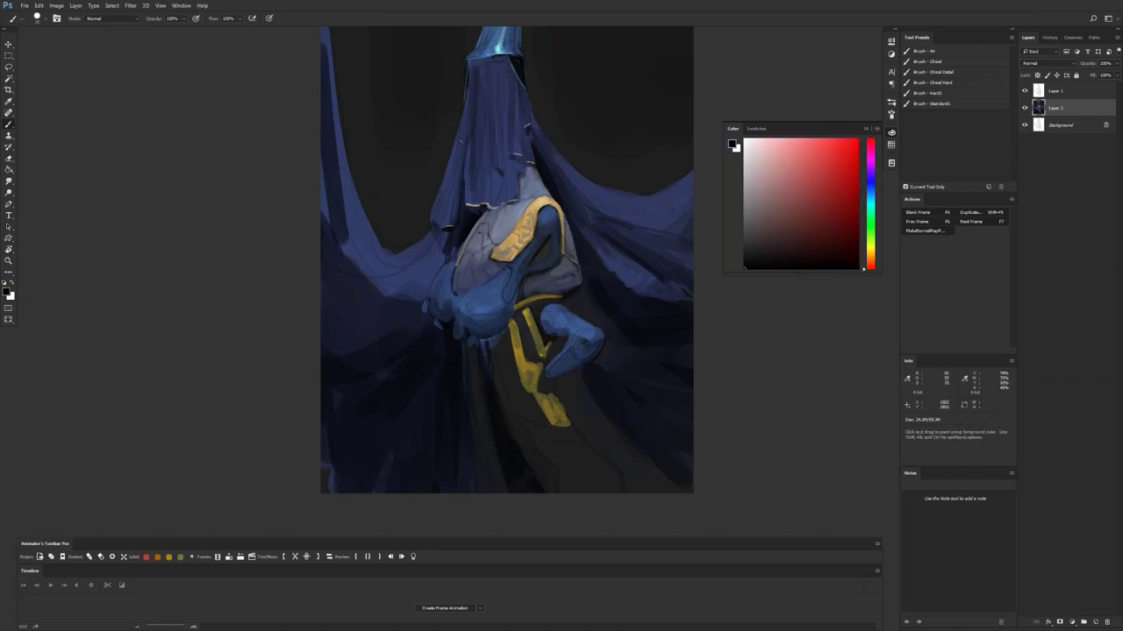
pyautogui.keyDown('alt'); pyautogui.click(565, 306); pyautogui.keyUp('alt')
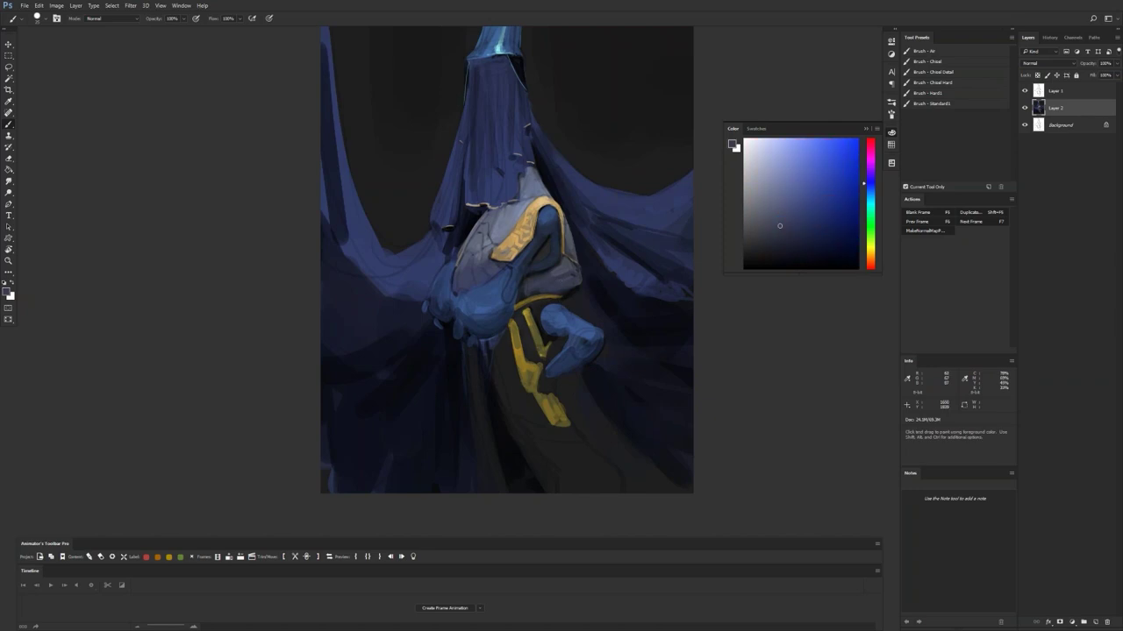
pyautogui.keyDown('alt'); pyautogui.click(544, 298); pyautogui.keyUp('alt')
pyautogui.keyDown('alt'); pyautogui.click(556, 289); pyautogui.keyUp('alt')
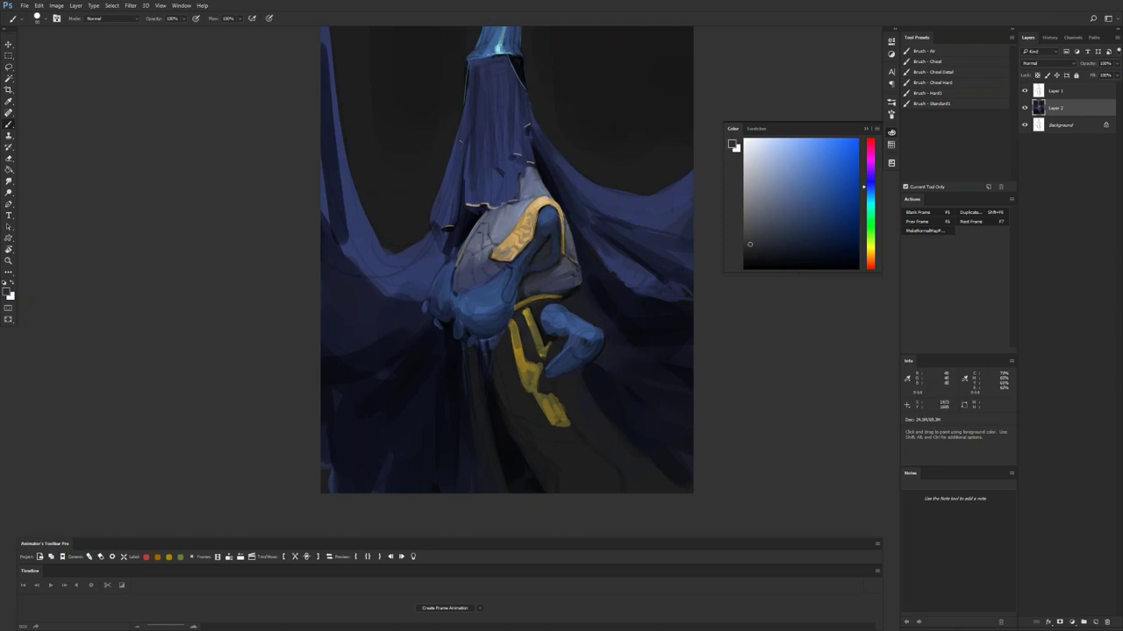
# Step: Flip the canvas back and refine the vest opening and the blue forearm with colours sampled around them
pyautogui.hotkey('ctrl', 'shift', 'h')
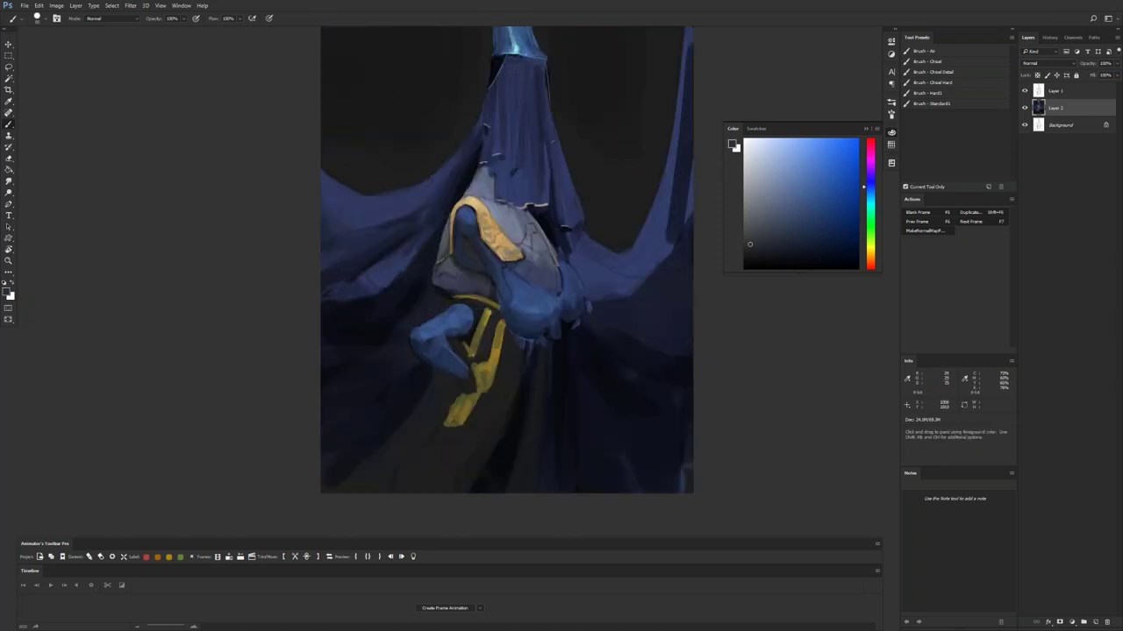
pyautogui.keyDown('alt'); pyautogui.click(465, 242); pyautogui.keyUp('alt')
pyautogui.keyDown('alt'); pyautogui.click(487, 269); pyautogui.keyUp('alt')
pyautogui.keyDown('alt'); pyautogui.click(529, 329); pyautogui.keyUp('alt')
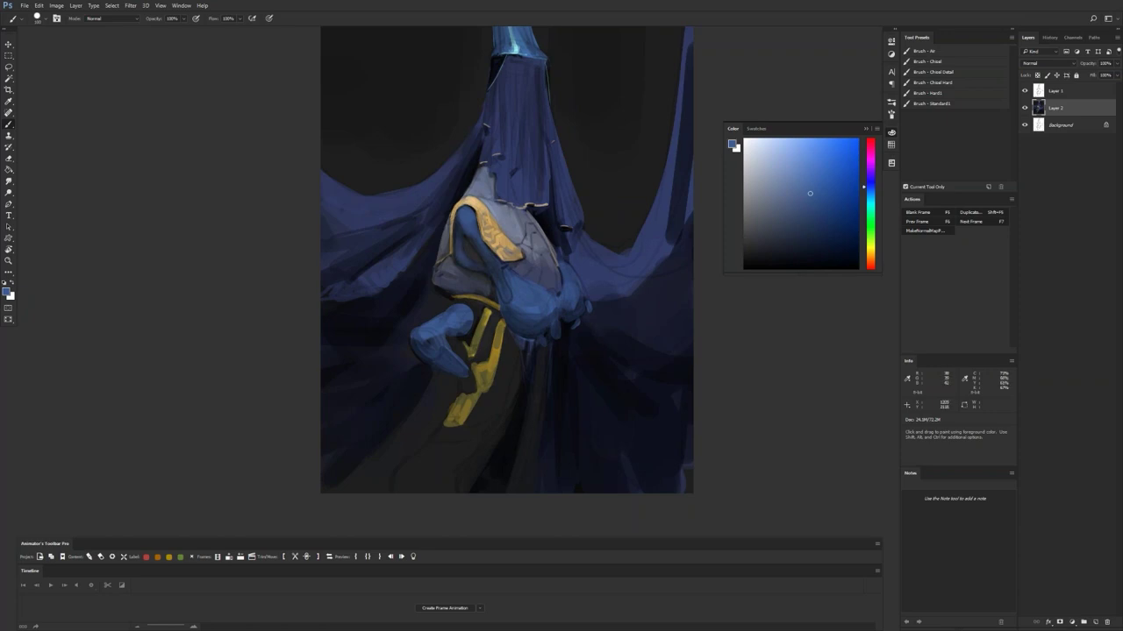
# Step: Examine the whole composition at a small size in a mirrored view
pyautogui.press('z')
pyautogui.keyDown('alt'); pyautogui.click(501, 330); pyautogui.keyUp('alt')
pyautogui.keyDown('alt'); pyautogui.click(500, 331); pyautogui.keyUp('alt')
pyautogui.keyDown('alt'); pyautogui.click(501, 329); pyautogui.keyUp('alt')
pyautogui.hotkey('ctrl', 'shift', 'h')
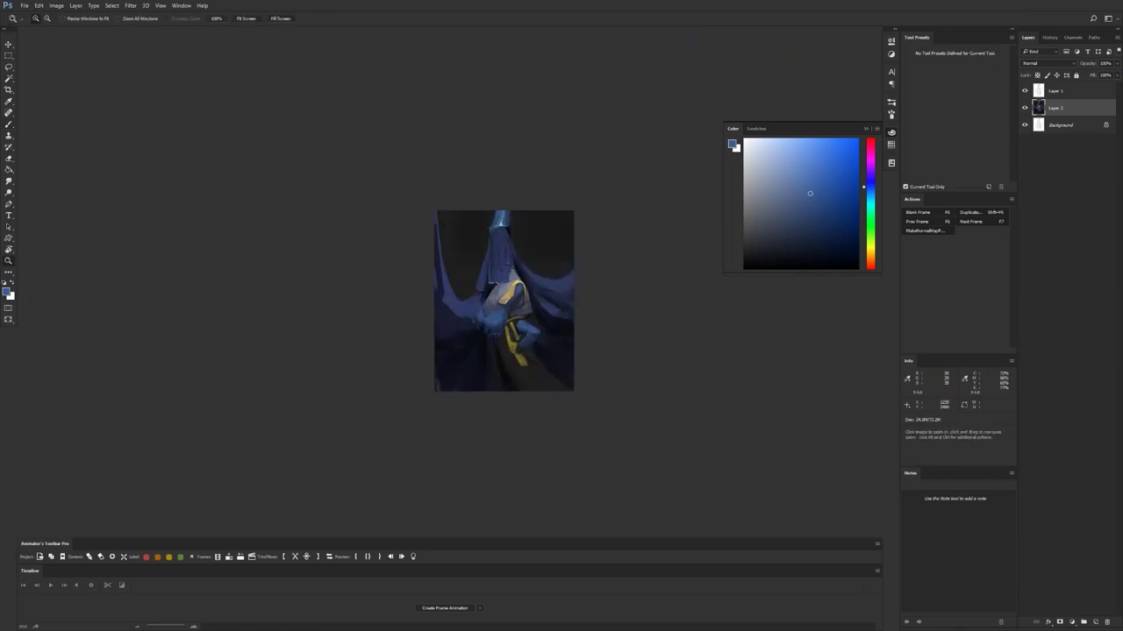
pyautogui.click(524, 324)
pyautogui.click(525, 324)
pyautogui.click(524, 324)
# Step: Return the canvas to its original orientation and paint black shadow folds into the front drapery and the skirt's lower edge
pyautogui.press('b')
pyautogui.press('d')
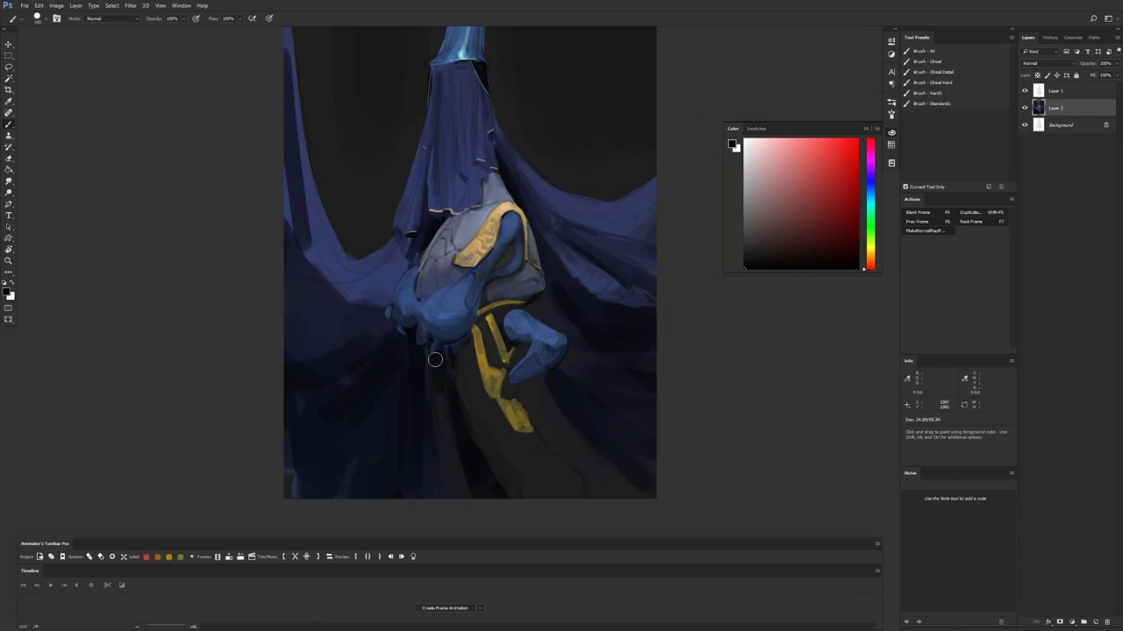
pyautogui.hotkey('ctrl', 'shift', 'h')
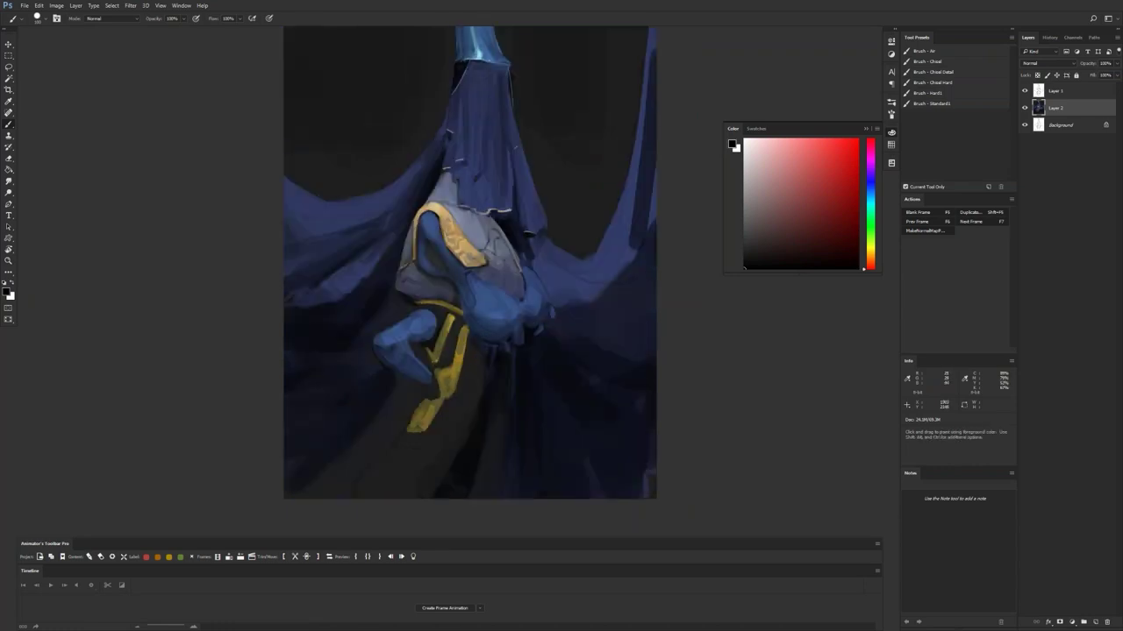
pyautogui.moveTo(571, 313)
pyautogui.mouseDown()
pyautogui.moveTo(655, 240)
pyautogui.moveTo(584, 325)
pyautogui.moveTo(642, 277)
pyautogui.moveTo(608, 321)
pyautogui.moveTo(640, 346)
pyautogui.mouseUp()
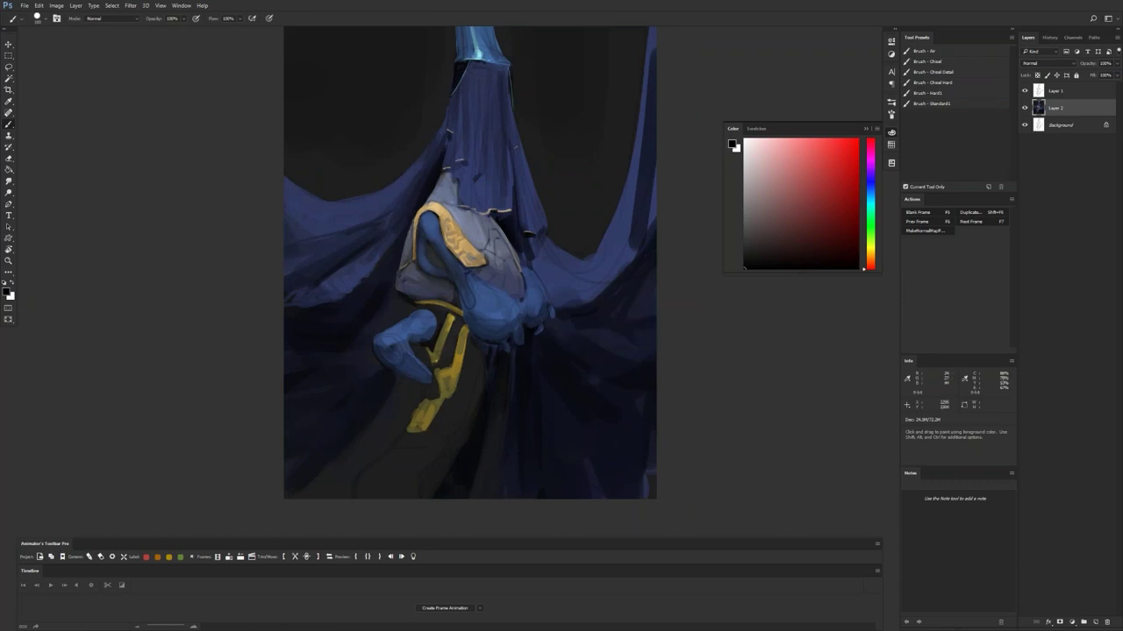
pyautogui.moveTo(345, 441); pyautogui.dragTo(285, 499)
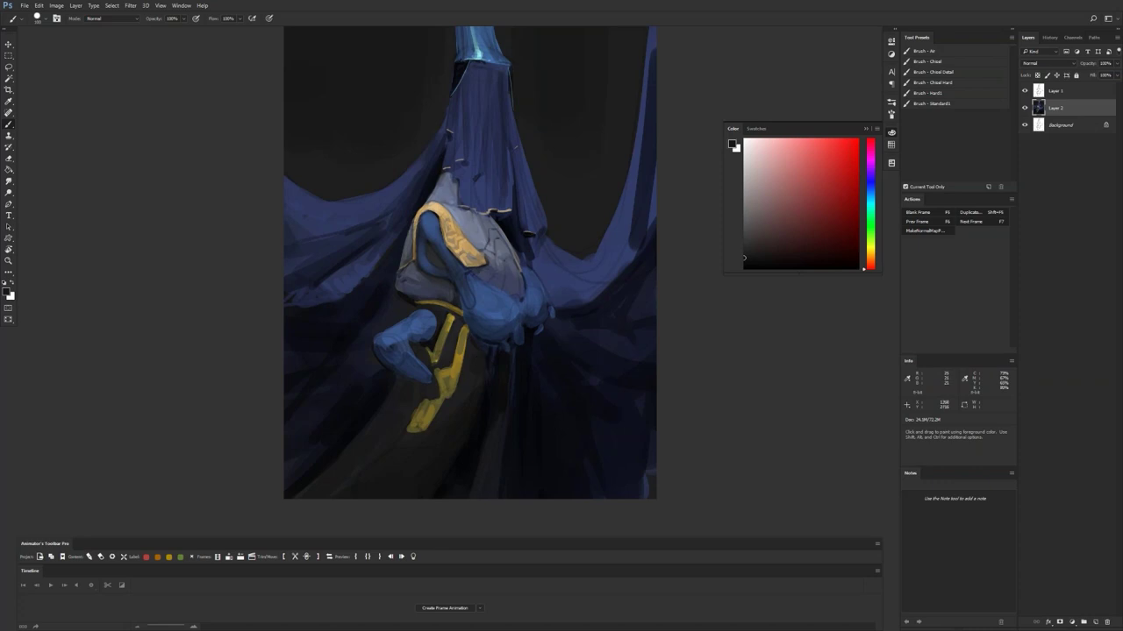
# Step: Sample the skirt's gold and paint a thin angular hem outline plus narrow gold stripes down the skirt's front
pyautogui.keyDown('alt'); pyautogui.click(455, 378); pyautogui.keyUp('alt')
pyautogui.moveTo(392, 449); pyautogui.dragTo(454, 424)
pyautogui.moveTo(482, 360); pyautogui.dragTo(463, 425)
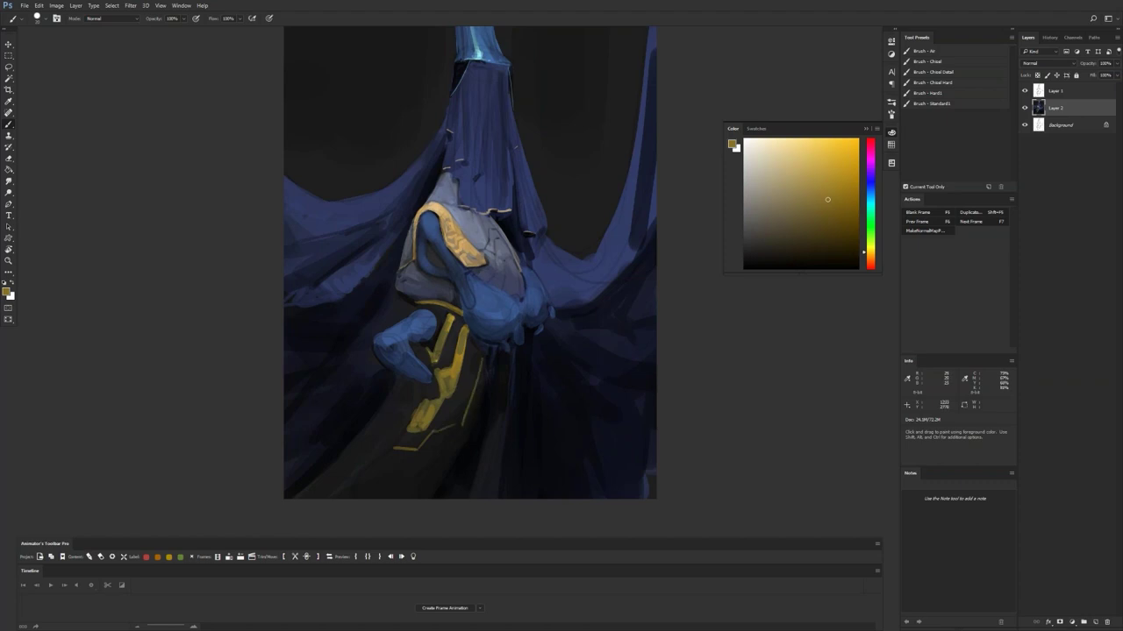
pyautogui.moveTo(485, 360)
pyautogui.mouseDown()
pyautogui.moveTo(476, 388)
pyautogui.moveTo(483, 367)
pyautogui.moveTo(501, 386)
pyautogui.mouseUp()
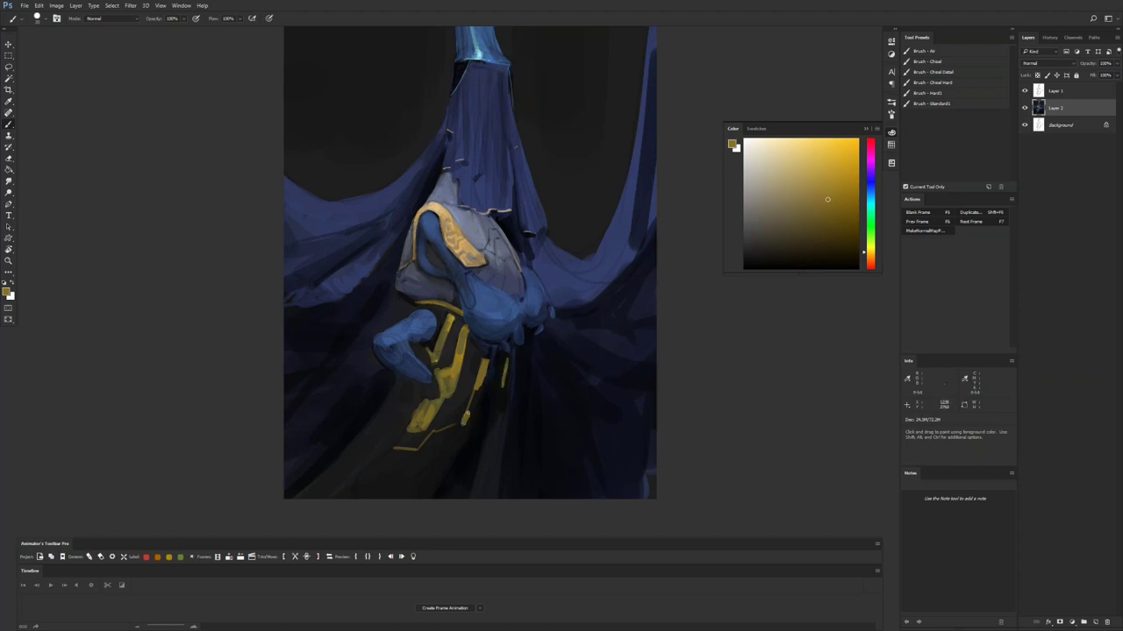
pyautogui.moveTo(501, 414); pyautogui.dragTo(498, 430)
# Step: Extend the wide gold stripe down to the hem corner, undoing a stray line drawn below the hem
pyautogui.moveTo(393, 449)
pyautogui.mouseDown()
pyautogui.moveTo(359, 474)
pyautogui.moveTo(347, 508)
pyautogui.mouseUp()
pyautogui.hotkey('ctrl', 'z')
pyautogui.moveTo(411, 426); pyautogui.dragTo(393, 452)
pyautogui.moveTo(423, 403)
pyautogui.mouseDown()
pyautogui.moveTo(441, 397)
pyautogui.moveTo(435, 371)
pyautogui.moveTo(432, 401)
pyautogui.mouseUp()
# Step: Paint the rear arm's hand over the gold stripe in sampled and lighter blue, and smudge the forearm smooth
pyautogui.keyDown('alt'); pyautogui.click(496, 331); pyautogui.keyUp('alt')
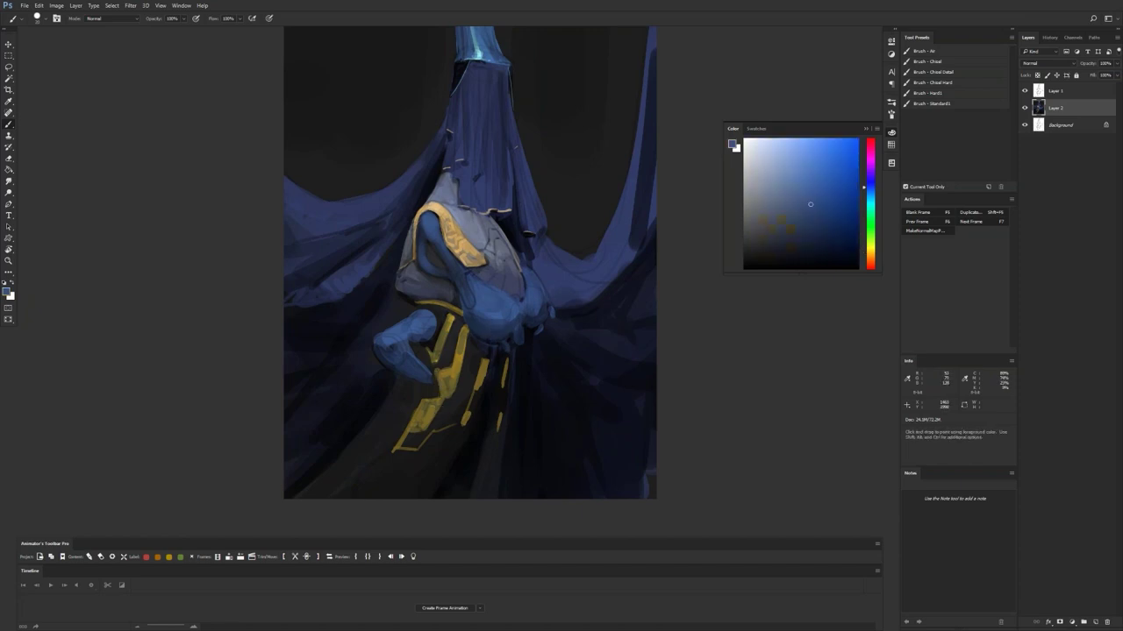
pyautogui.moveTo(423, 386)
pyautogui.mouseDown()
pyautogui.moveTo(425, 397)
pyautogui.moveTo(419, 374)
pyautogui.moveTo(430, 376)
pyautogui.mouseUp()
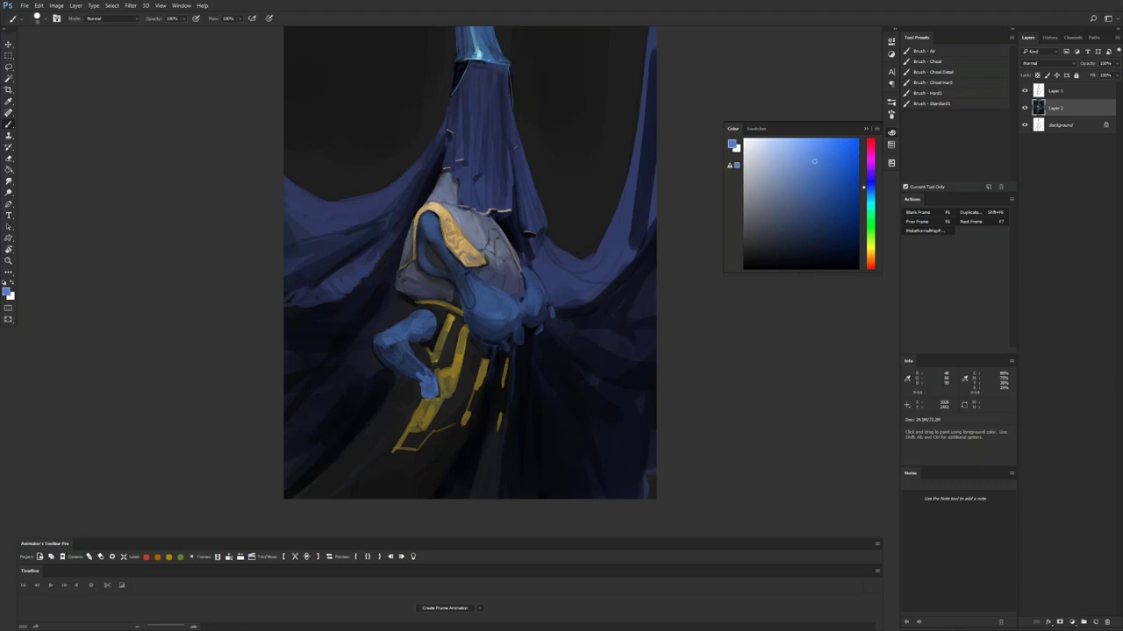
pyautogui.press('r')
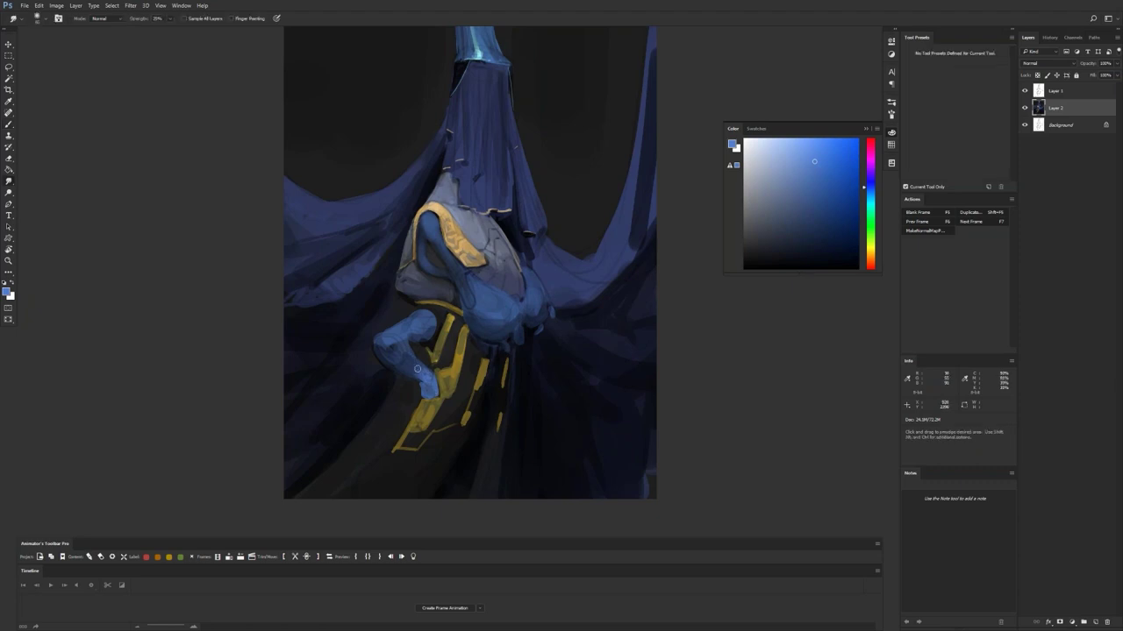
pyautogui.moveTo(398, 347)
pyautogui.mouseDown()
pyautogui.moveTo(389, 345)
pyautogui.moveTo(398, 336)
pyautogui.moveTo(379, 344)
pyautogui.moveTo(393, 359)
pyautogui.mouseUp()
# Step: Mirror the canvas and refine the shoulder trim, vest and front hand with sampled pale gold, grey and blue
pyautogui.press('z')
pyautogui.keyDown('alt'); pyautogui.click(507, 388); pyautogui.keyUp('alt')
pyautogui.keyDown('alt'); pyautogui.click(510, 388); pyautogui.keyUp('alt')
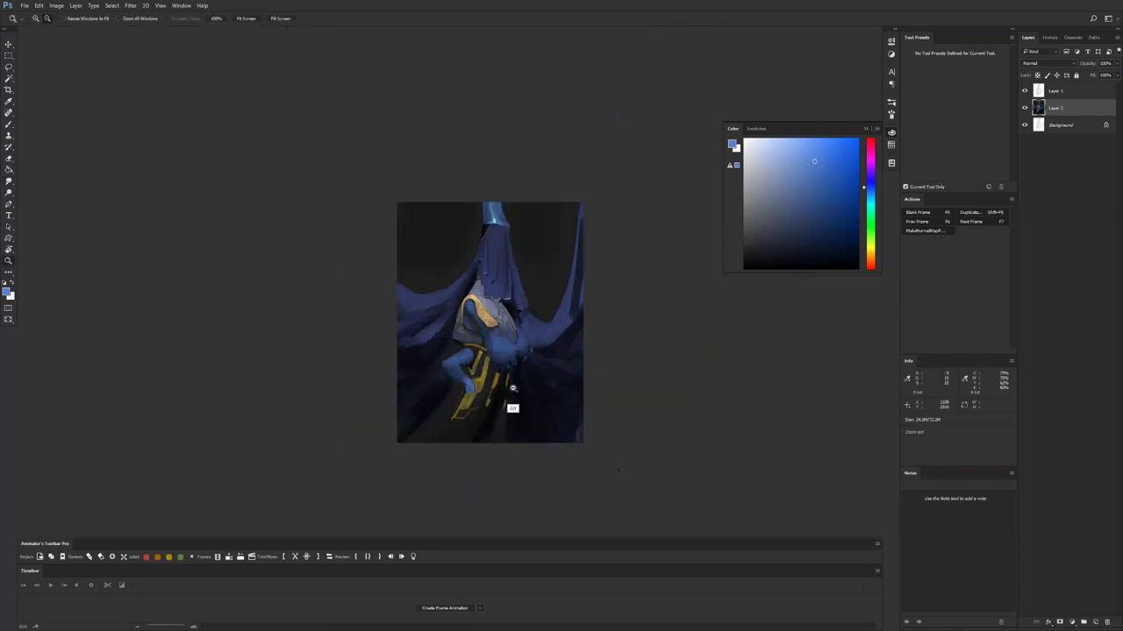
pyautogui.hotkey('ctrl', 'h')
pyautogui.hotkey('ctrl', '0')
pyautogui.press('b')
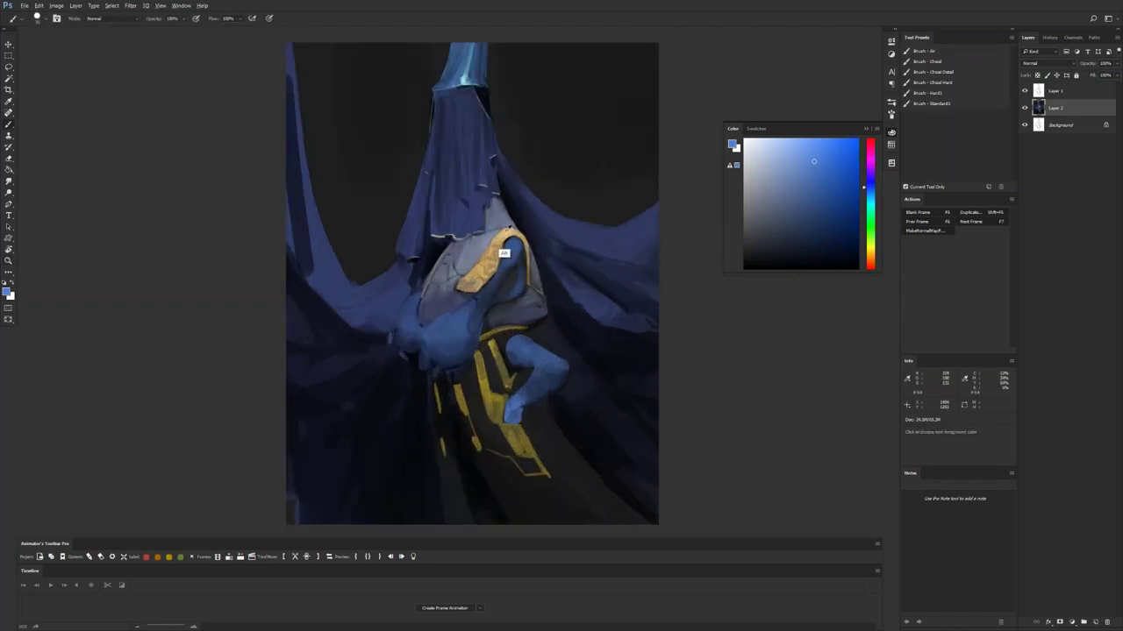
pyautogui.keyDown('alt'); pyautogui.click(506, 254); pyautogui.keyUp('alt')
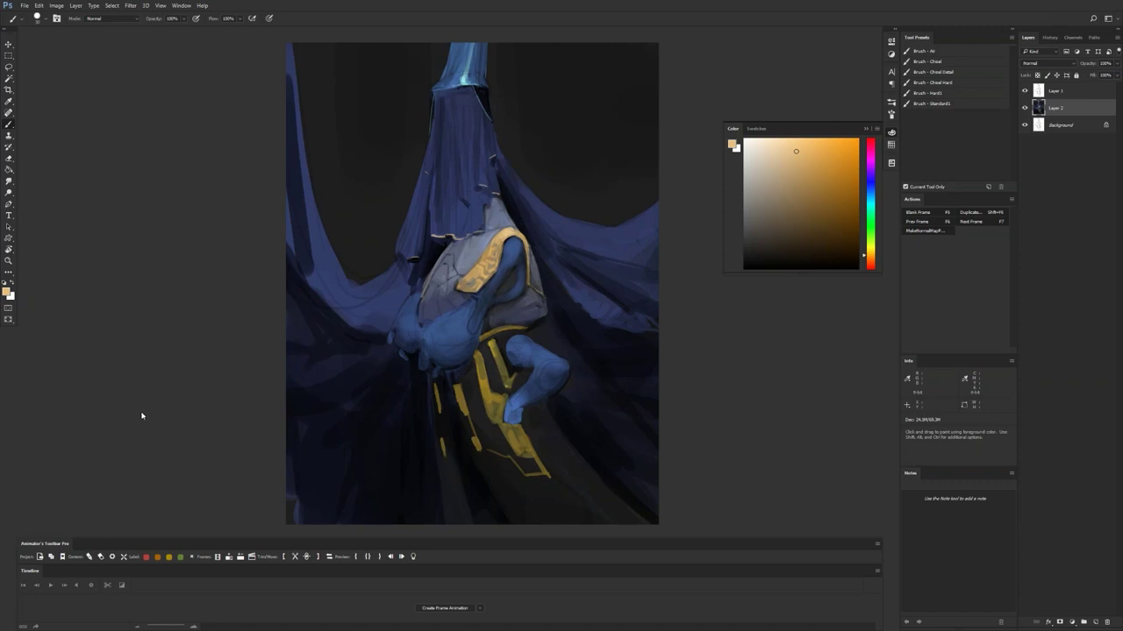
pyautogui.keyDown('alt'); pyautogui.click(471, 266); pyautogui.keyUp('alt')
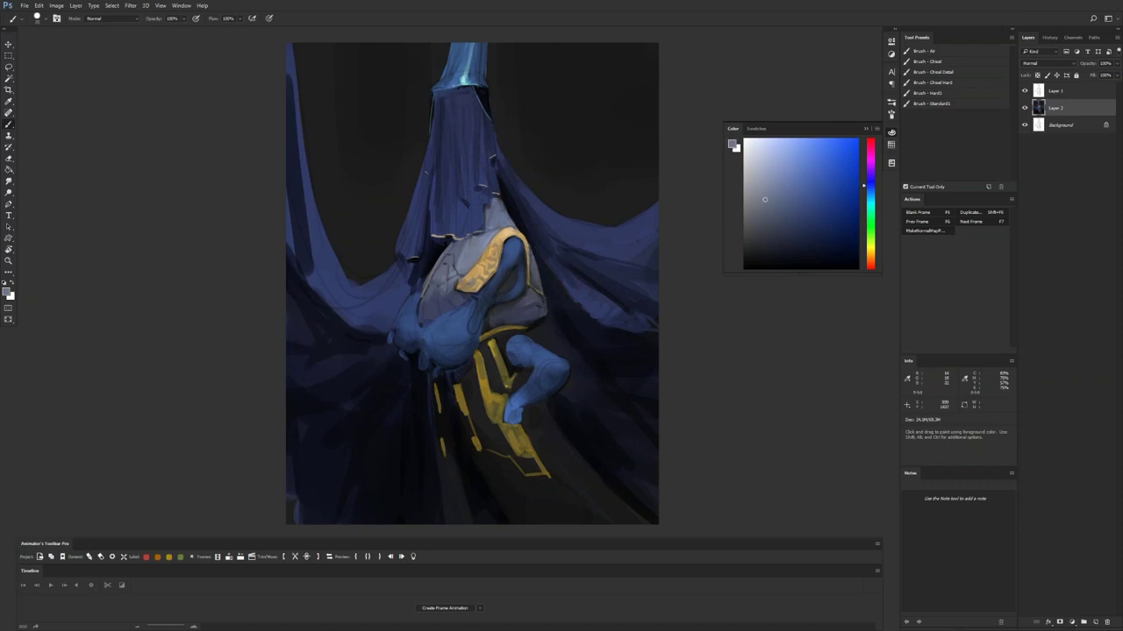
pyautogui.keyDown('alt'); pyautogui.click(415, 318); pyautogui.keyUp('alt')
# Step: Flip the canvas back and paint fold lines in the drapery in front of the figure with sampled blues and a larger brush
pyautogui.hotkey('ctrl', 'f')
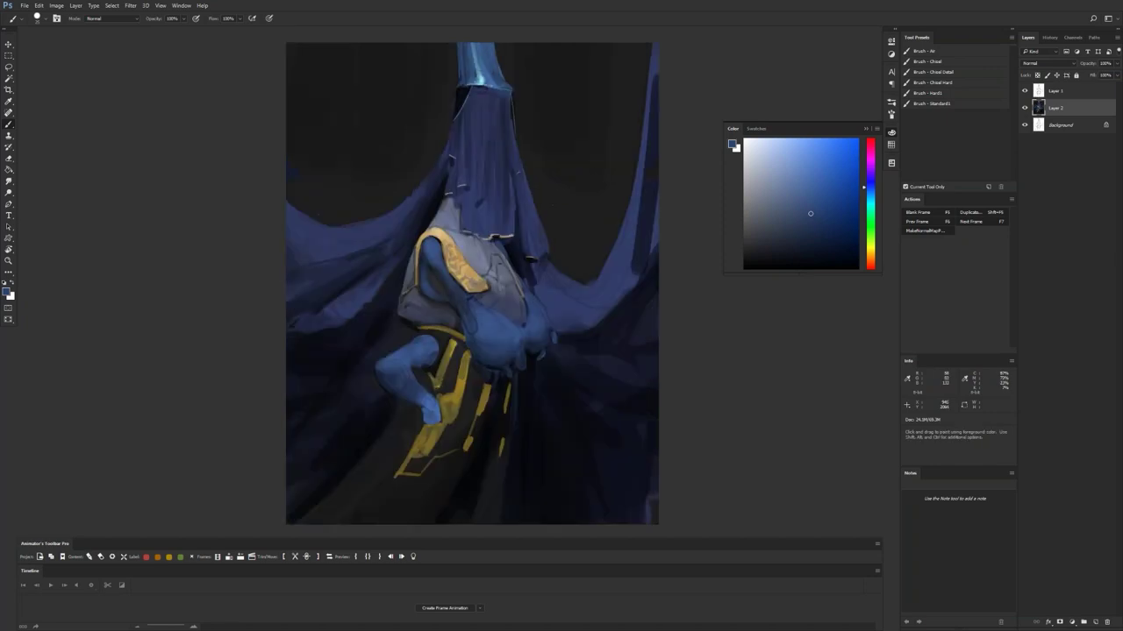
pyautogui.keyDown('alt'); pyautogui.click(523, 293); pyautogui.keyUp('alt')
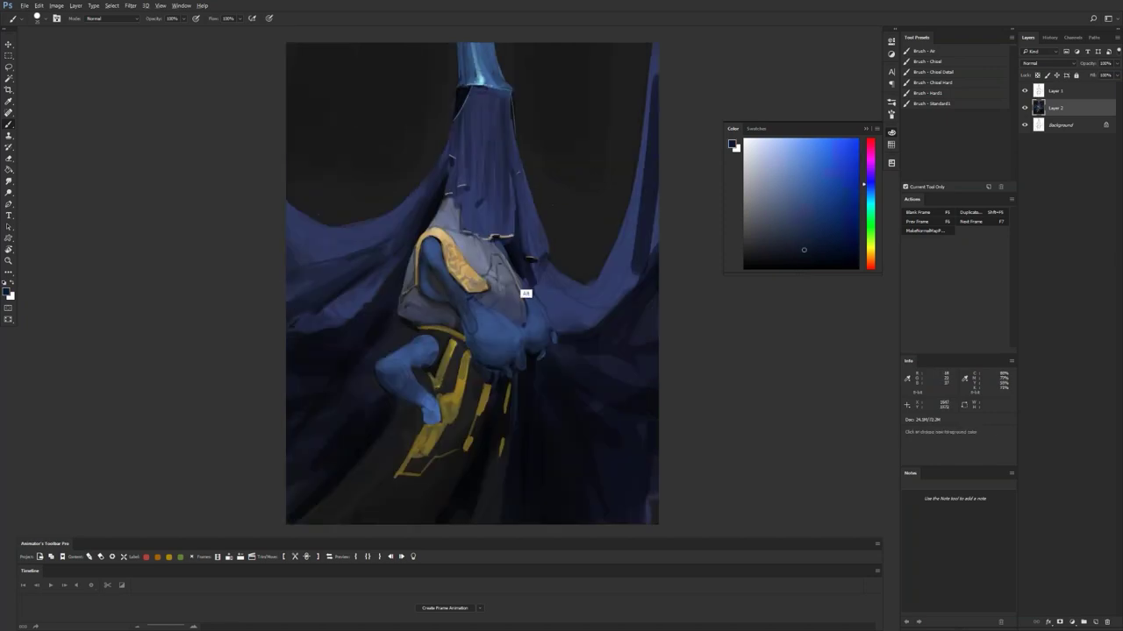
pyautogui.moveTo(536, 270)
pyautogui.mouseDown()
pyautogui.moveTo(564, 330)
pyautogui.moveTo(563, 321)
pyautogui.moveTo(606, 317)
pyautogui.mouseUp()
pyautogui.press(']')
pyautogui.press(']')
pyautogui.press(']')
pyautogui.press(']')
pyautogui.press(']')
pyautogui.press(']')
pyautogui.keyDown('alt'); pyautogui.click(562, 320); pyautogui.keyUp('alt')
# Step: Flatten and tilt the brush tip and paint folds in the drapery behind the figure with its sampled blue
pyautogui.keyDown('alt'); pyautogui.click(346, 331); pyautogui.keyUp('alt')
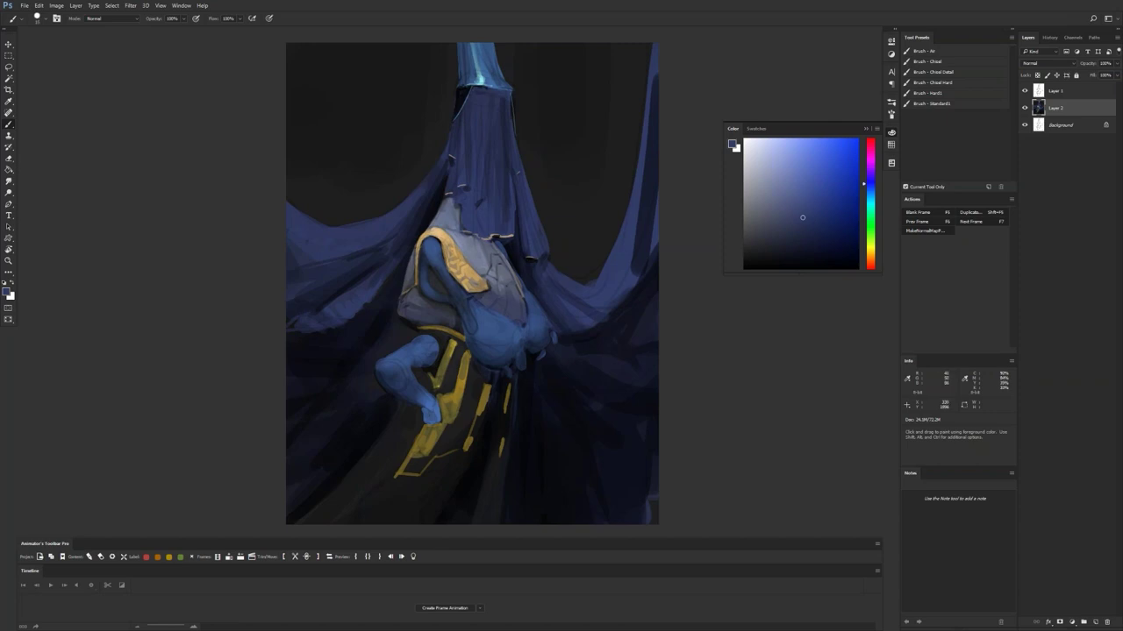
pyautogui.rightClick(346, 317)
pyautogui.moveTo(365, 331); pyautogui.dragTo(377, 349)
pyautogui.press('Return')
pyautogui.rightClick(340, 328)
pyautogui.moveTo(371, 359); pyautogui.dragTo(370, 347)
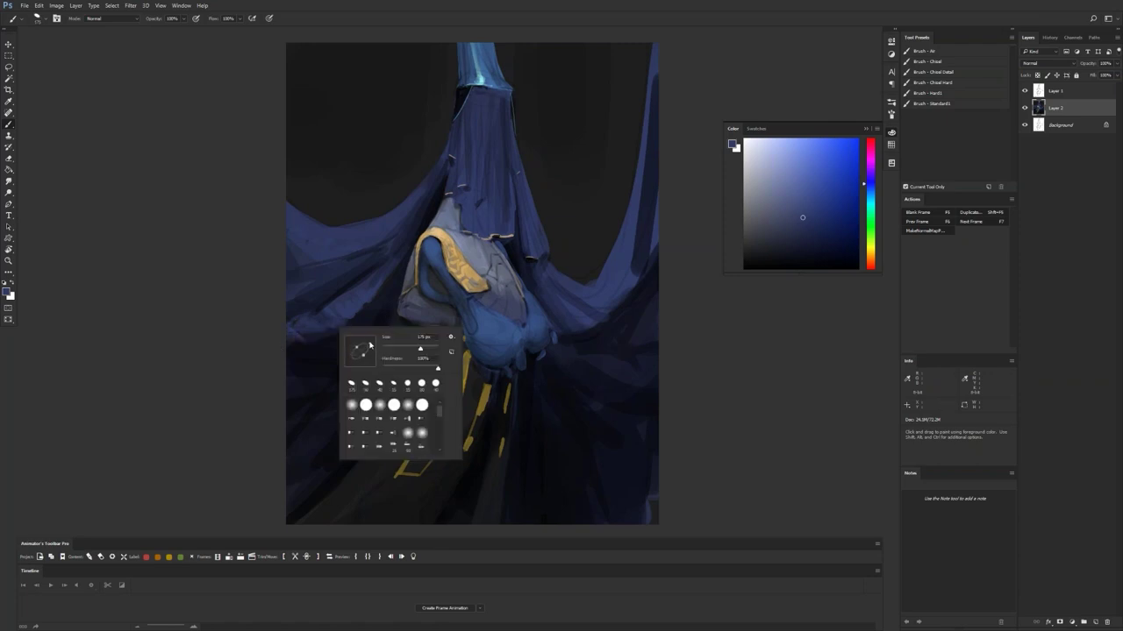
pyautogui.press('Return')
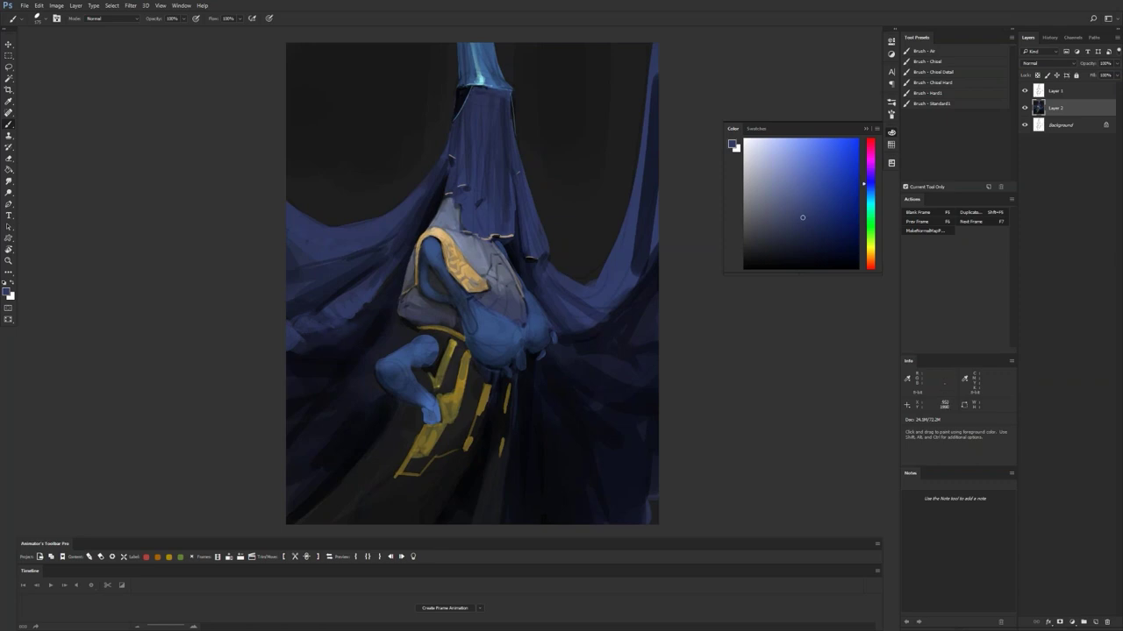
# Step: Reset the colour to black and deepen the shadow folds in the rear drapery and beneath the hands
pyautogui.press('ctrl')
pyautogui.press('d')
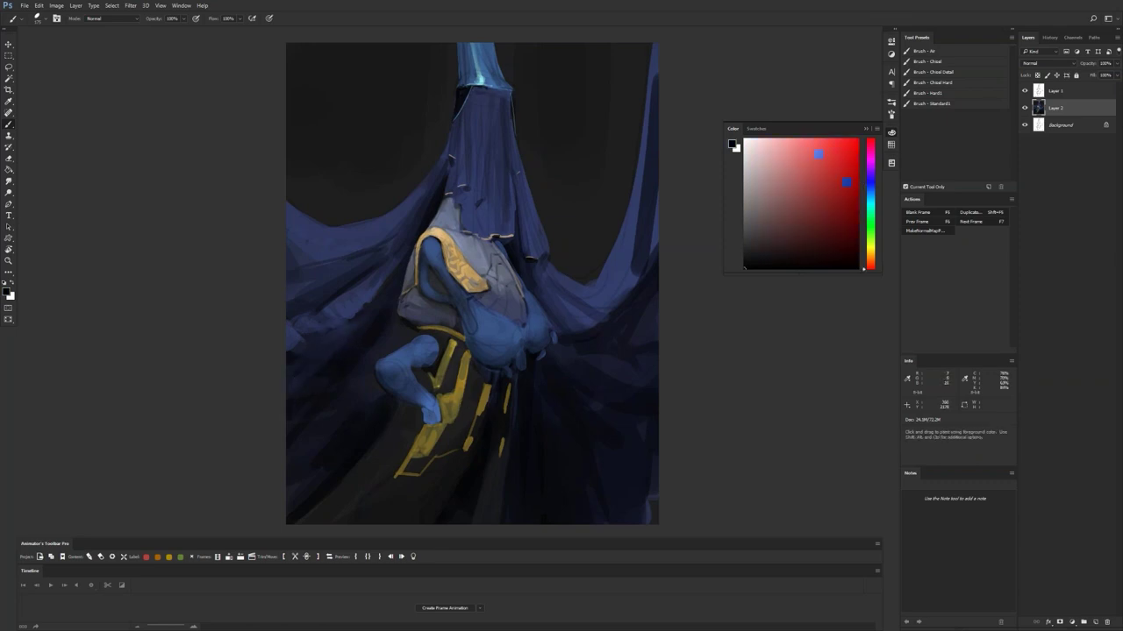
pyautogui.press('[')
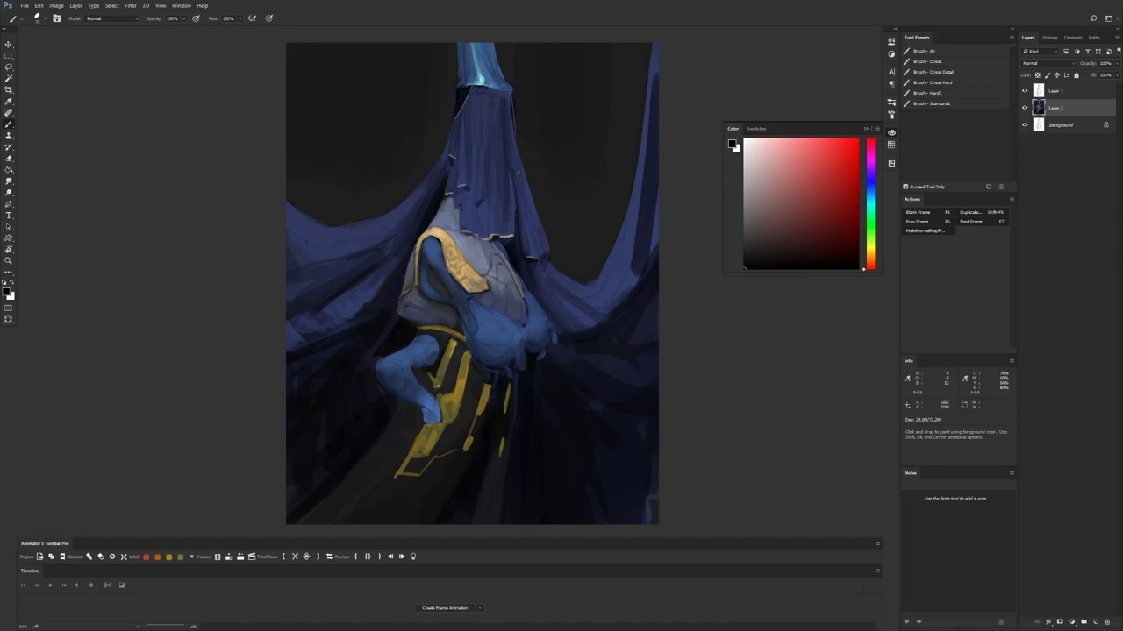
pyautogui.moveTo(520, 377); pyautogui.dragTo(514, 449)
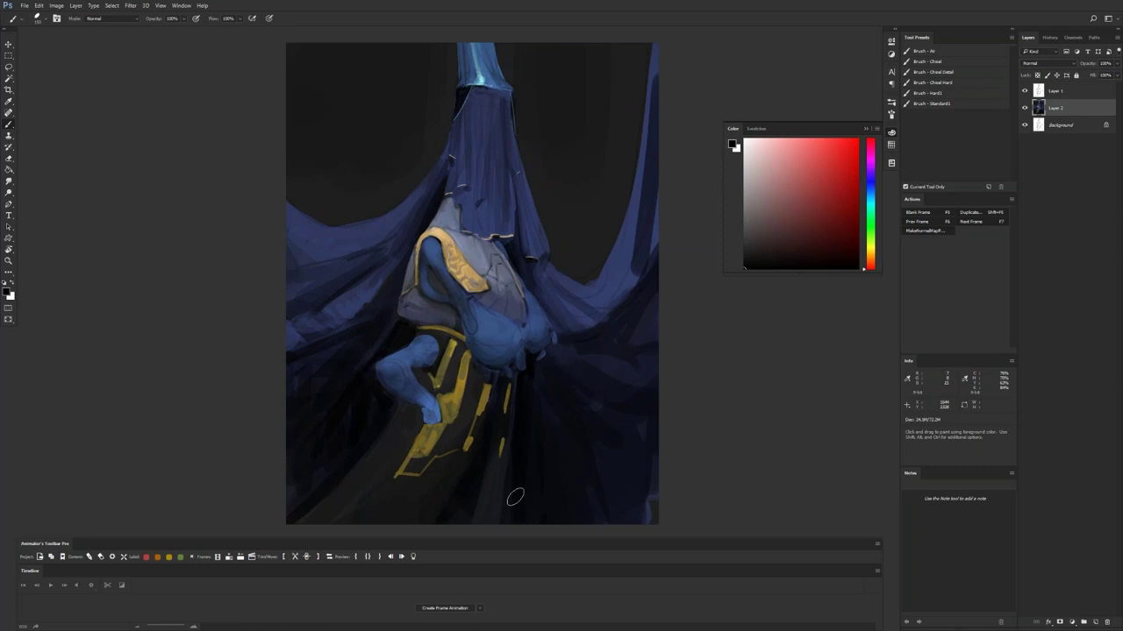
# Step: Add a new layer and draw a white horizontal line with end ticks across the upper part of the painting
pyautogui.hotkey('ctrl', 'alt', 'shift', 'n')
pyautogui.moveTo(460, 177); pyautogui.dragTo(471, 201)
pyautogui.press('x')
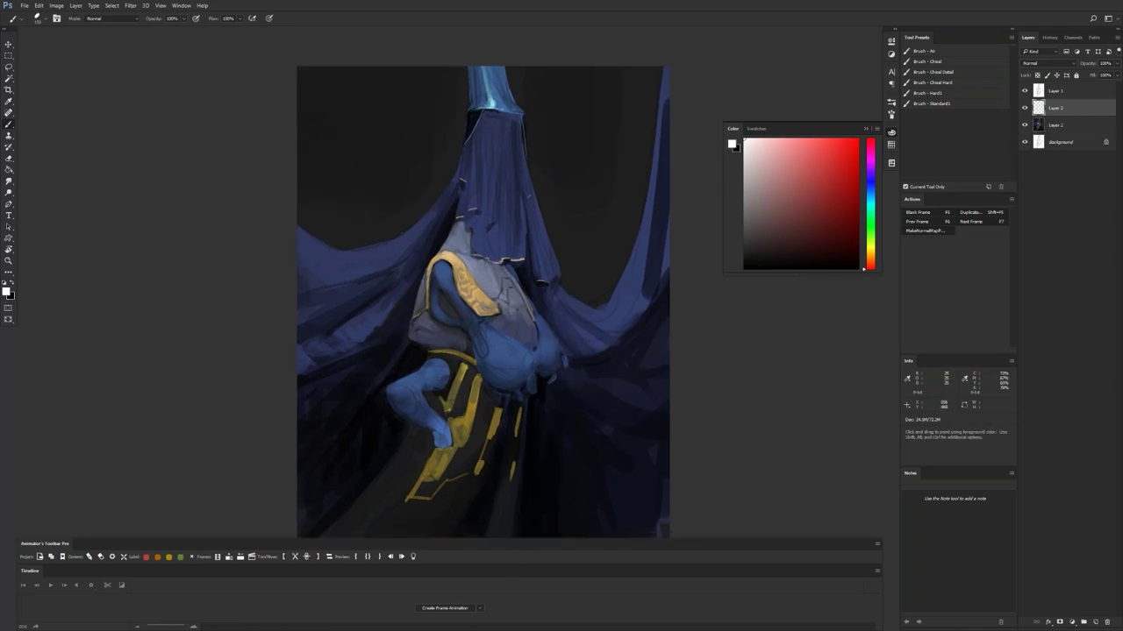
pyautogui.moveTo(333, 148); pyautogui.dragTo(616, 149)
pyautogui.moveTo(333, 140); pyautogui.dragTo(334, 156)
pyautogui.moveTo(620, 137); pyautogui.dragTo(620, 150)
# Step: Undo the first letter, divide the white line into three segments with ticks, and label them A, B and C
pyautogui.moveTo(438, 141); pyautogui.dragTo(447, 140)
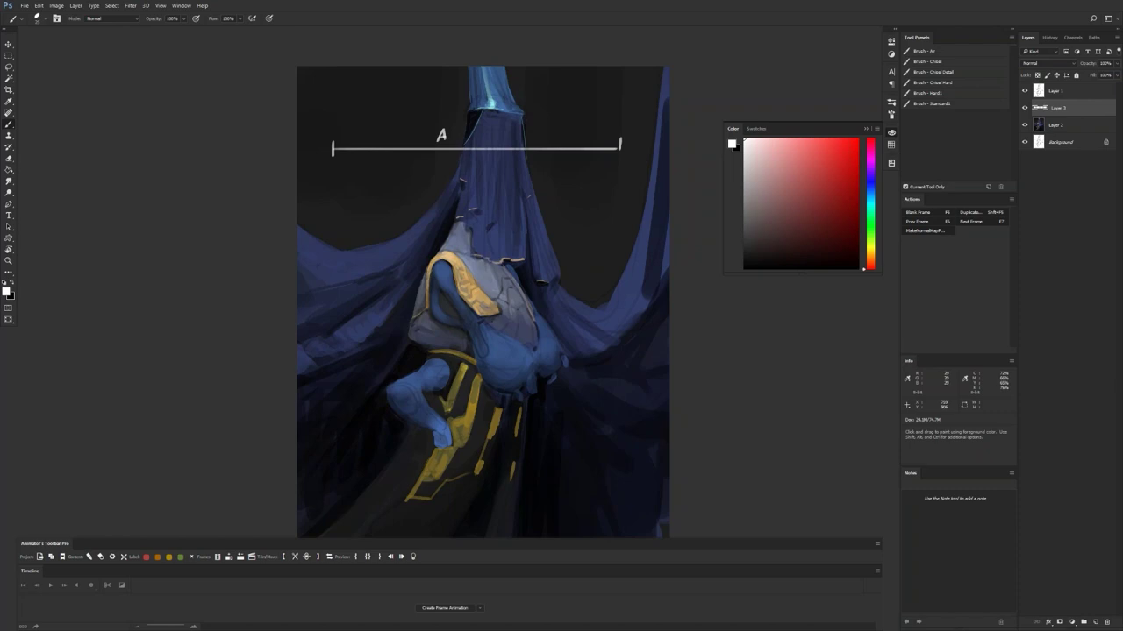
pyautogui.hotkey('ctrl', 'z')
pyautogui.moveTo(421, 138); pyautogui.dragTo(421, 158)
pyautogui.moveTo(512, 134); pyautogui.dragTo(512, 159)
pyautogui.moveTo(373, 130); pyautogui.dragTo(386, 129)
pyautogui.moveTo(455, 128); pyautogui.dragTo(465, 122)
pyautogui.moveTo(573, 113); pyautogui.dragTo(571, 128)
# Step: Draw a second white horizontal line with end ticks below the first and label it C
pyautogui.moveTo(332, 193)
pyautogui.mouseDown()
pyautogui.moveTo(333, 212)
pyautogui.moveTo(602, 201)
pyautogui.moveTo(605, 215)
pyautogui.mouseUp()
pyautogui.moveTo(473, 180); pyautogui.dragTo(473, 191)
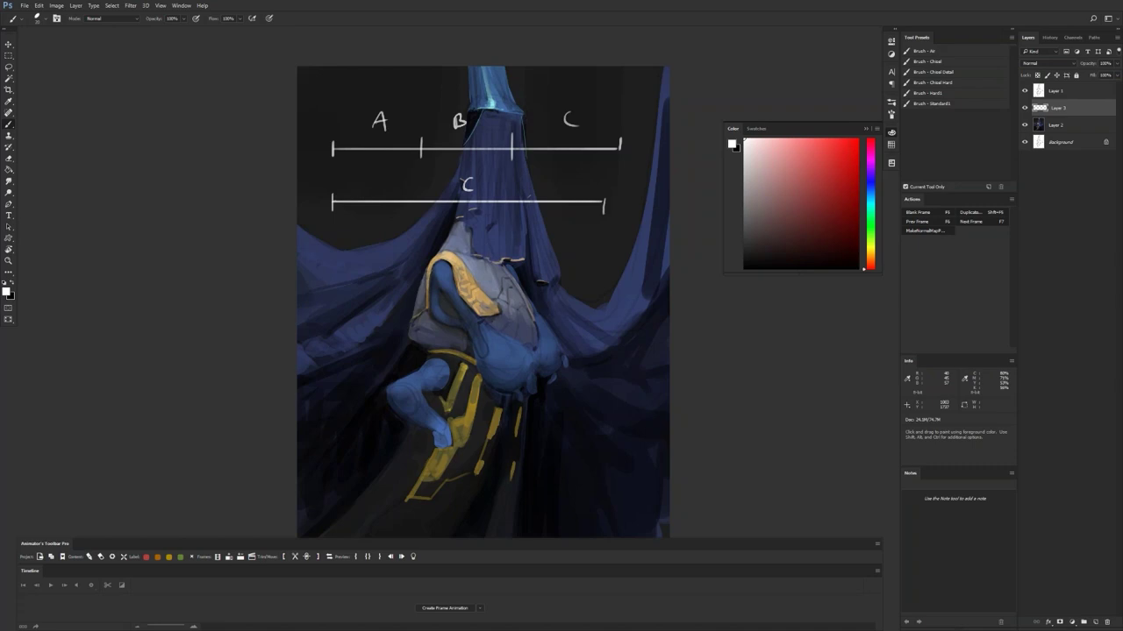
# Step: Draw two more white horizontal lines with end ticks below the existing ones and label them B and A
pyautogui.moveTo(530, 304); pyautogui.dragTo(547, 278)
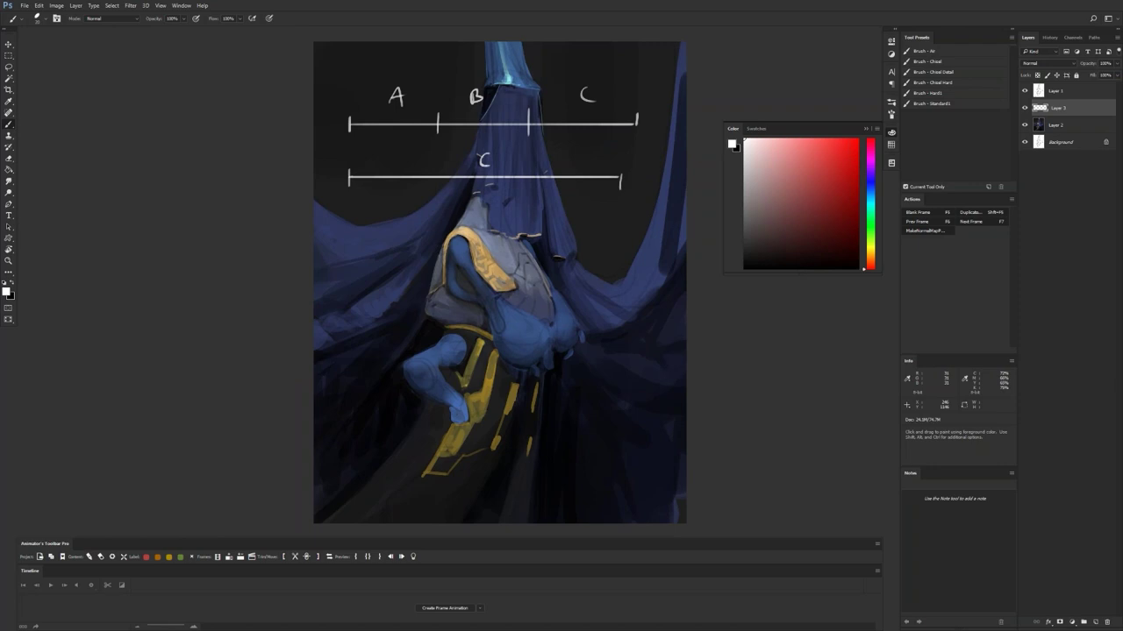
pyautogui.moveTo(351, 217); pyautogui.dragTo(622, 224)
pyautogui.moveTo(481, 202); pyautogui.dragTo(487, 215)
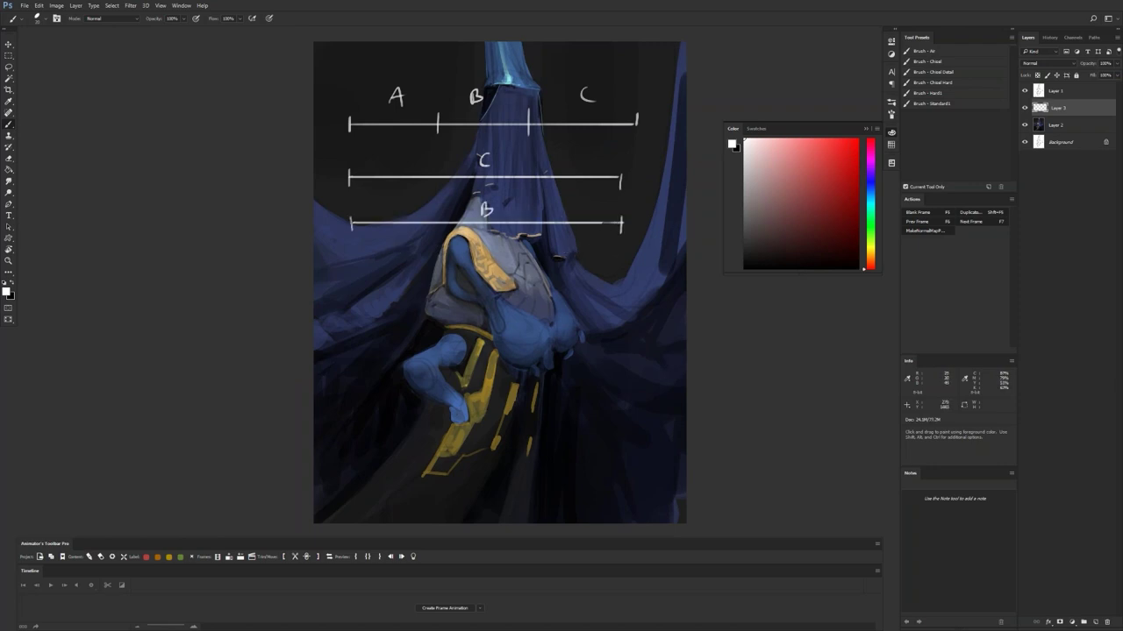
pyautogui.moveTo(351, 256)
pyautogui.mouseDown()
pyautogui.moveTo(636, 262)
pyautogui.moveTo(624, 274)
pyautogui.mouseUp()
pyautogui.moveTo(478, 260)
pyautogui.mouseDown()
pyautogui.moveTo(484, 239)
pyautogui.moveTo(491, 256)
pyautogui.mouseUp()
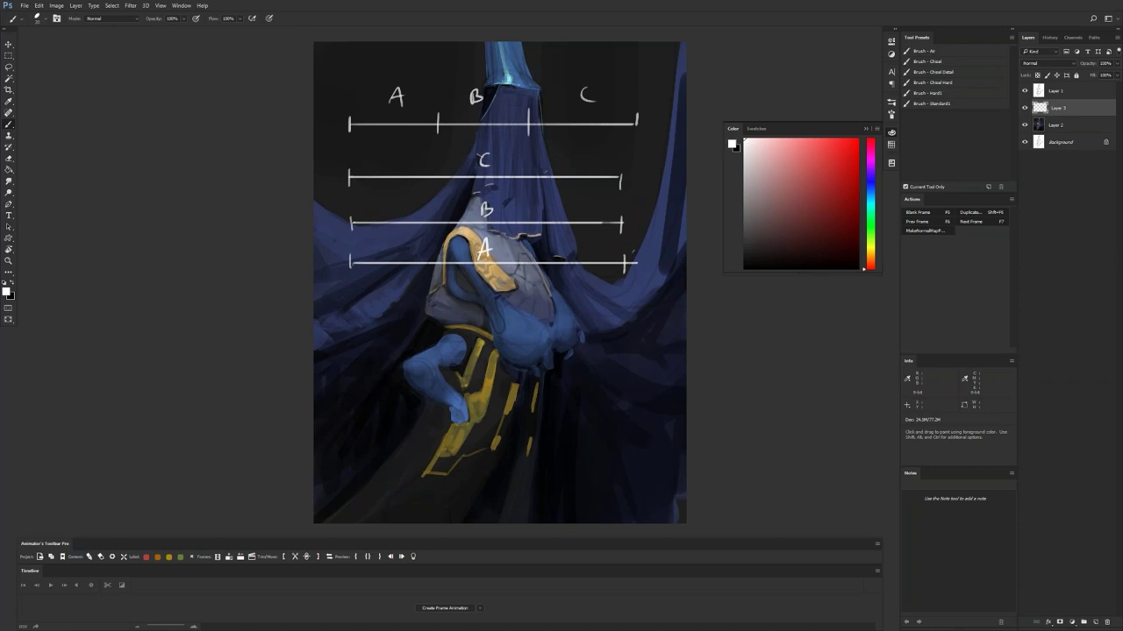
# Step: Delete the layer holding the white segment diagram
pyautogui.press('Delete')
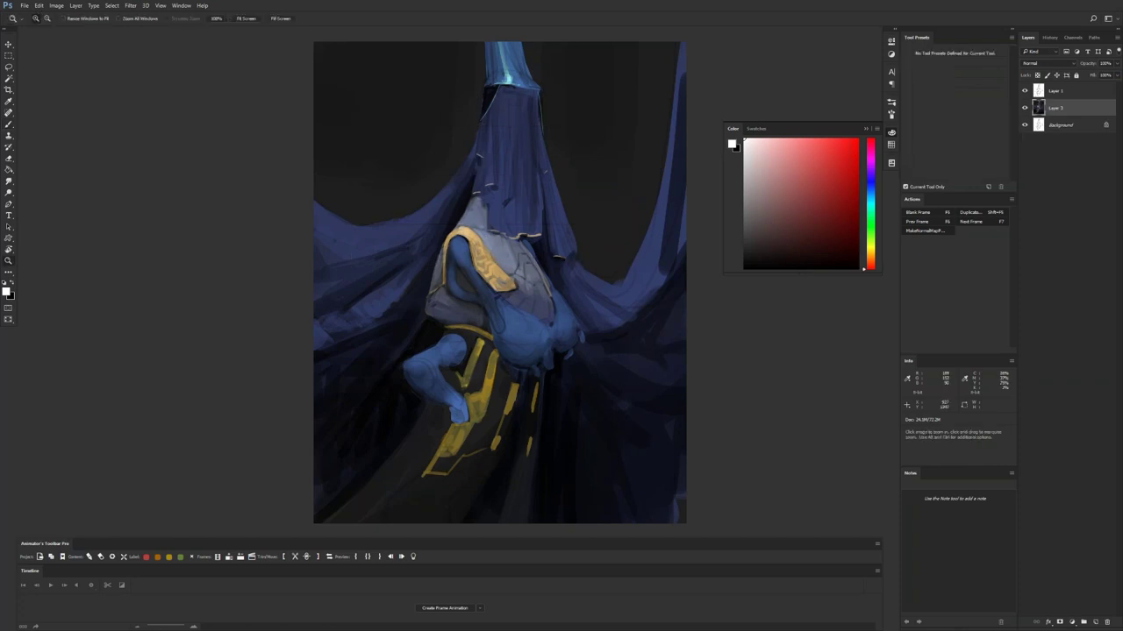
# Step: Sample the gold shoulder trim, shift the colour to a saturated orange, and paint richer tones onto the trim with a larger brush
pyautogui.scroll(1, 460, 246)
pyautogui.keyDown('alt'); pyautogui.click(460, 247); pyautogui.keyUp('alt')
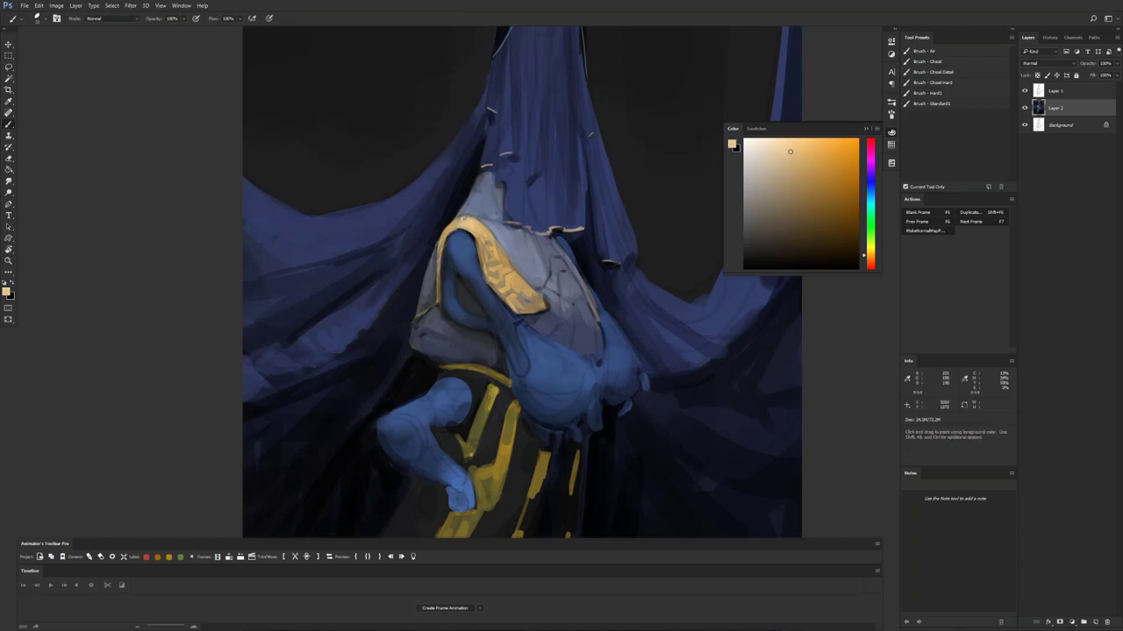
pyautogui.moveTo(789, 151); pyautogui.dragTo(806, 136)
pyautogui.press(']')
pyautogui.press(']')
pyautogui.moveTo(483, 239); pyautogui.dragTo(496, 259)
pyautogui.moveTo(801, 213); pyautogui.dragTo(862, 162)
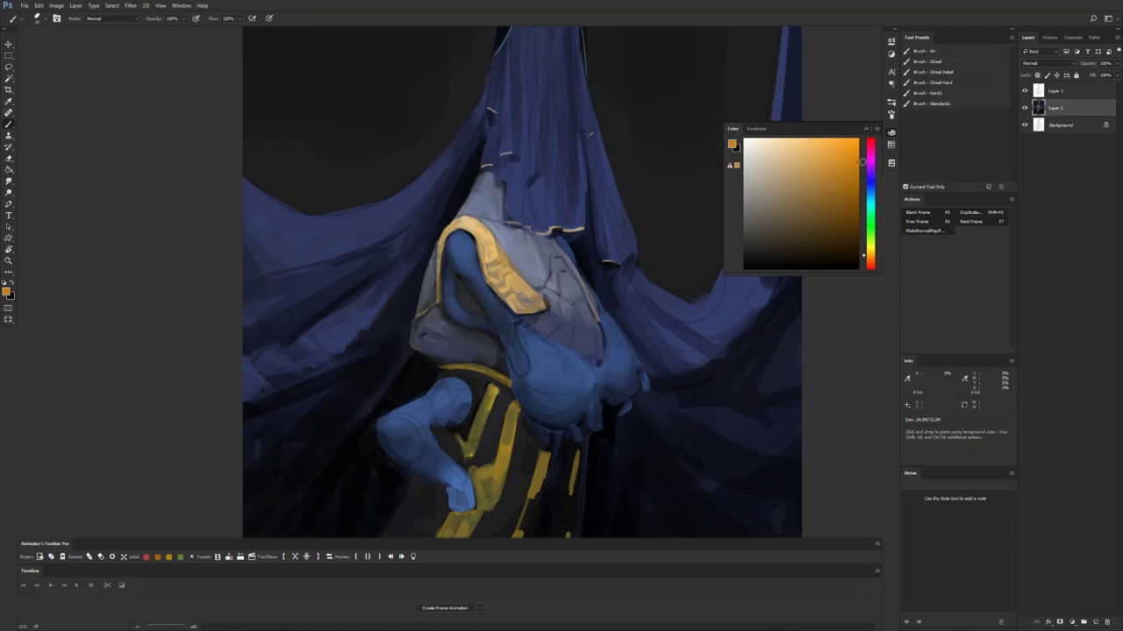
pyautogui.moveTo(495, 242)
pyautogui.mouseDown()
pyautogui.moveTo(502, 260)
pyautogui.moveTo(488, 274)
pyautogui.moveTo(496, 270)
pyautogui.mouseUp()
pyautogui.keyDown('alt'); pyautogui.click(486, 261); pyautogui.keyUp('alt')
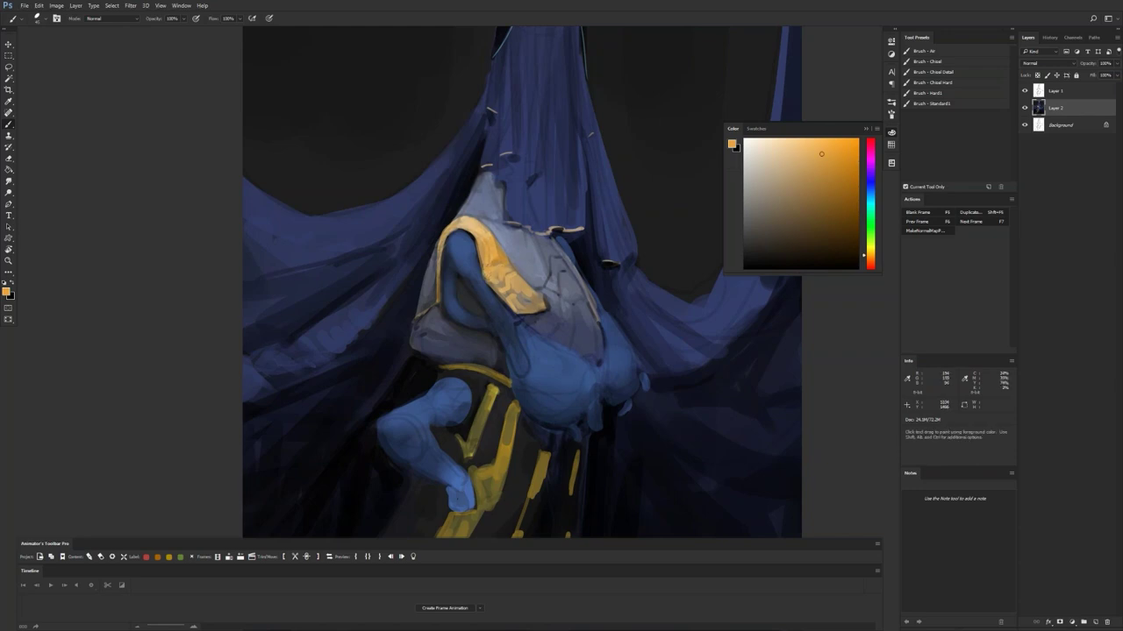
# Step: Sample dark blues around the armhole and refine the shading of the upper arm
pyautogui.keyDown('alt'); pyautogui.click(479, 298); pyautogui.keyUp('alt')
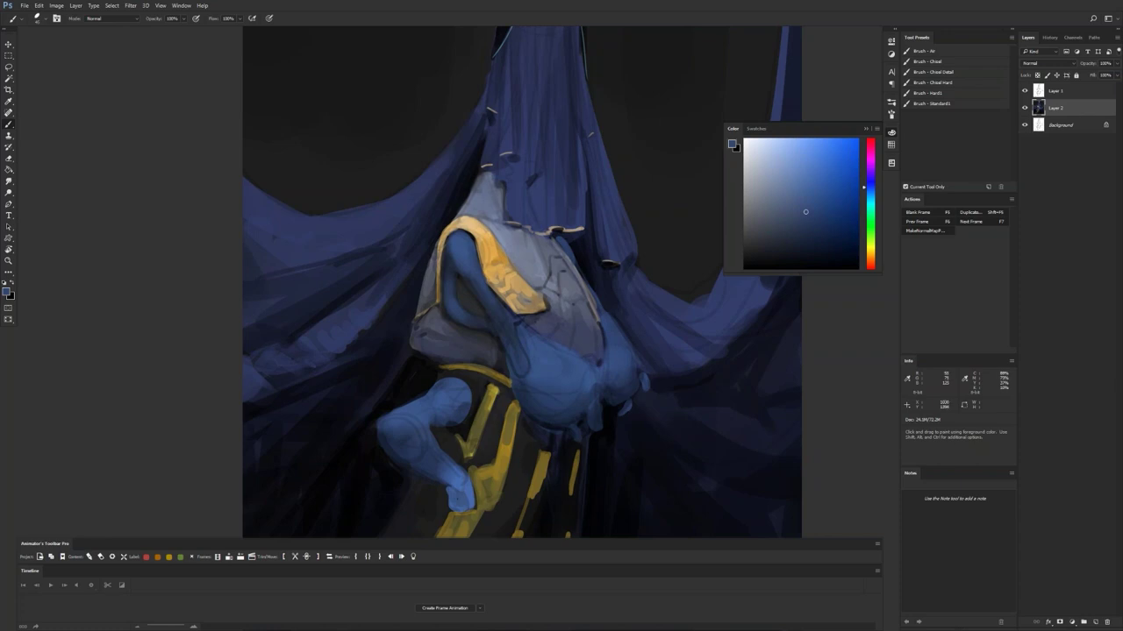
pyautogui.keyDown('alt'); pyautogui.click(464, 273); pyautogui.keyUp('alt')
pyautogui.keyDown('alt'); pyautogui.click(454, 287); pyautogui.keyUp('alt')
pyautogui.keyDown('alt'); pyautogui.click(456, 263); pyautogui.keyUp('alt')
# Step: Mirror the canvas, sample the hand's blue, and smudge the shading of the upper arm beside the gold trim
pyautogui.press('z')
pyautogui.keyDown('alt'); pyautogui.click(489, 298); pyautogui.keyUp('alt')
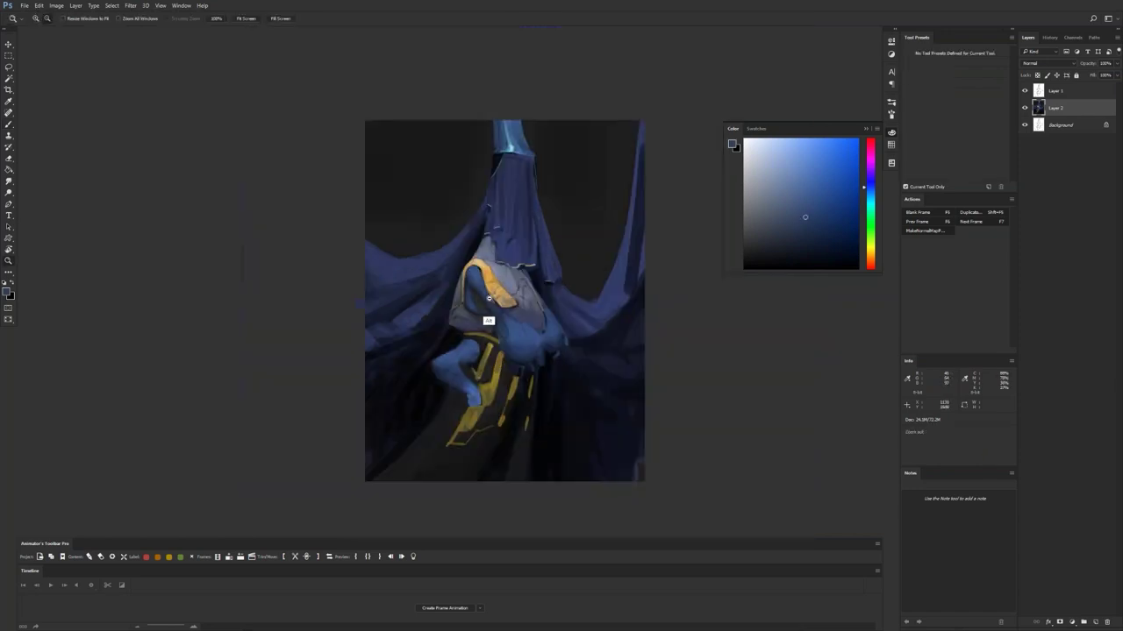
pyautogui.click(489, 299)
pyautogui.click(553, 303)
pyautogui.press('b')
pyautogui.keyDown('alt'); pyautogui.click(456, 383); pyautogui.keyUp('alt')
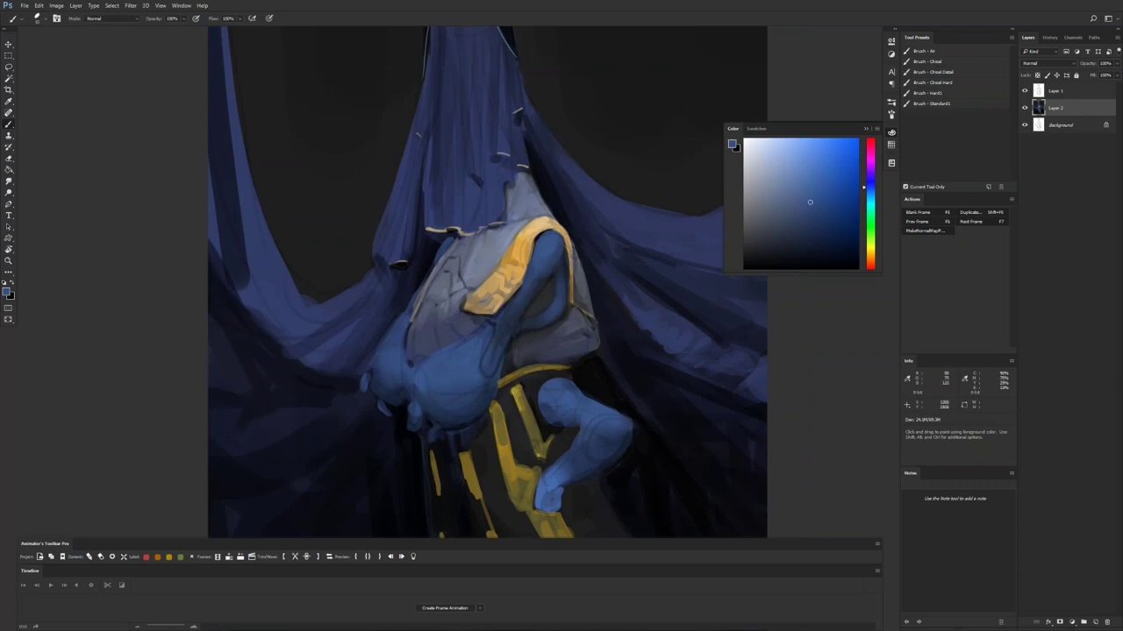
pyautogui.press('r')
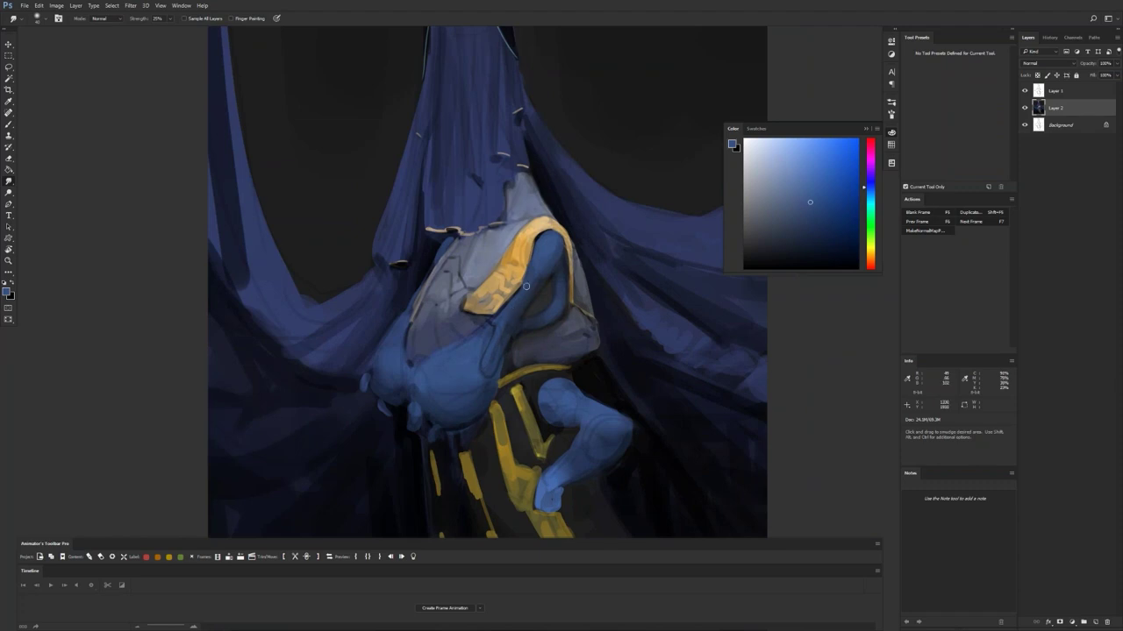
pyautogui.moveTo(564, 285); pyautogui.dragTo(581, 261)
# Step: Reset the colour to black and deepen the shadow where the upper arm meets the armhole trim
pyautogui.press('b')
pyautogui.press('d')
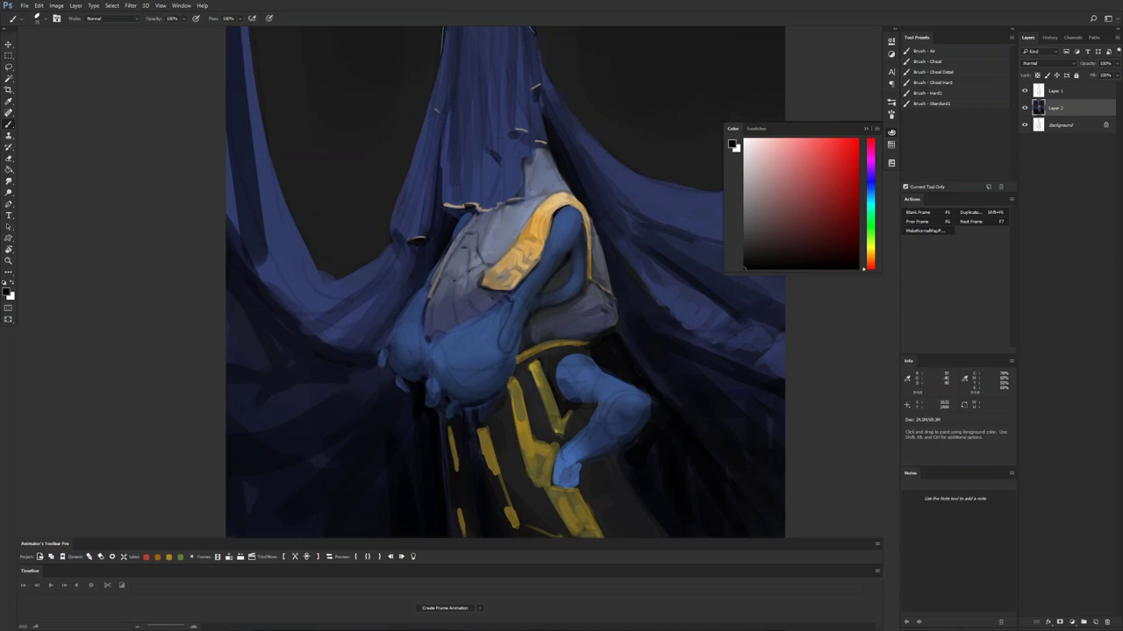
pyautogui.moveTo(582, 224); pyautogui.dragTo(588, 244)
pyautogui.press('z')
pyautogui.keyDown('alt'); pyautogui.click(574, 313); pyautogui.keyUp('alt')
pyautogui.keyDown('alt'); pyautogui.click(574, 304); pyautogui.keyUp('alt')
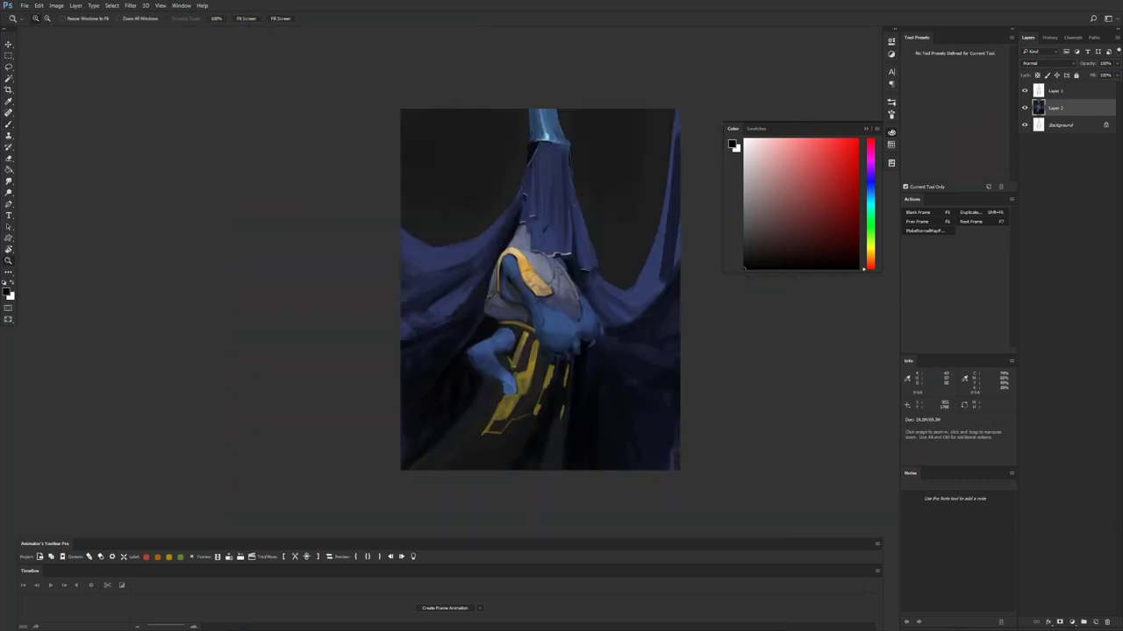
# Step: Sample the trim's gold and repaint the thin border running down the rear edge of the armhole
pyautogui.click(498, 275)
pyautogui.press('b')
pyautogui.keyDown('alt'); pyautogui.click(511, 258); pyautogui.keyUp('alt')
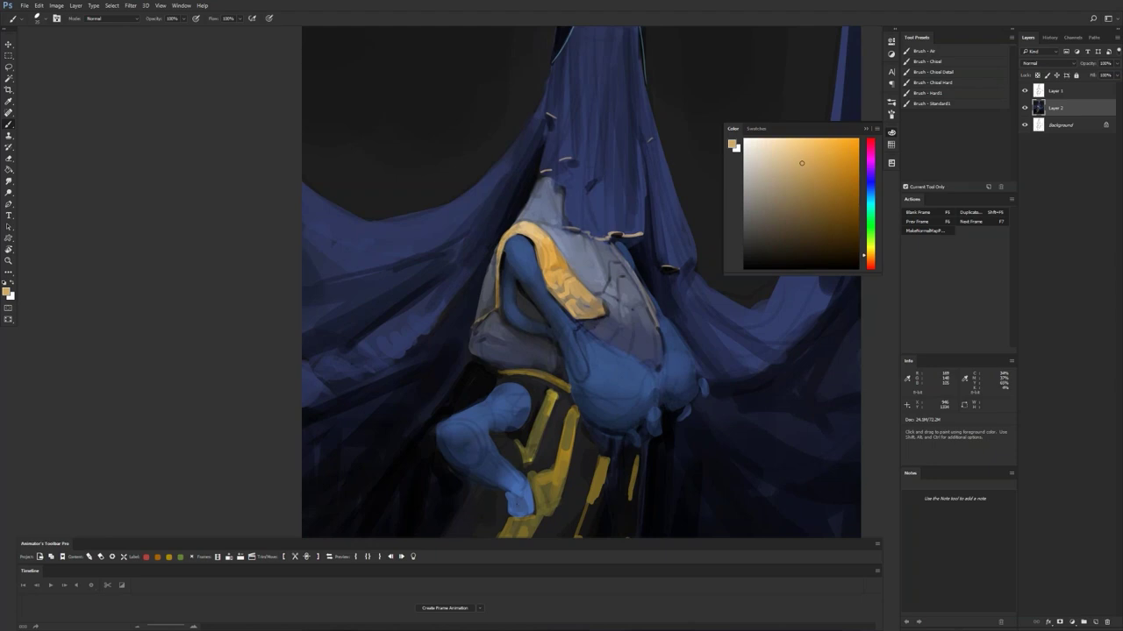
pyautogui.moveTo(506, 242); pyautogui.dragTo(500, 286)
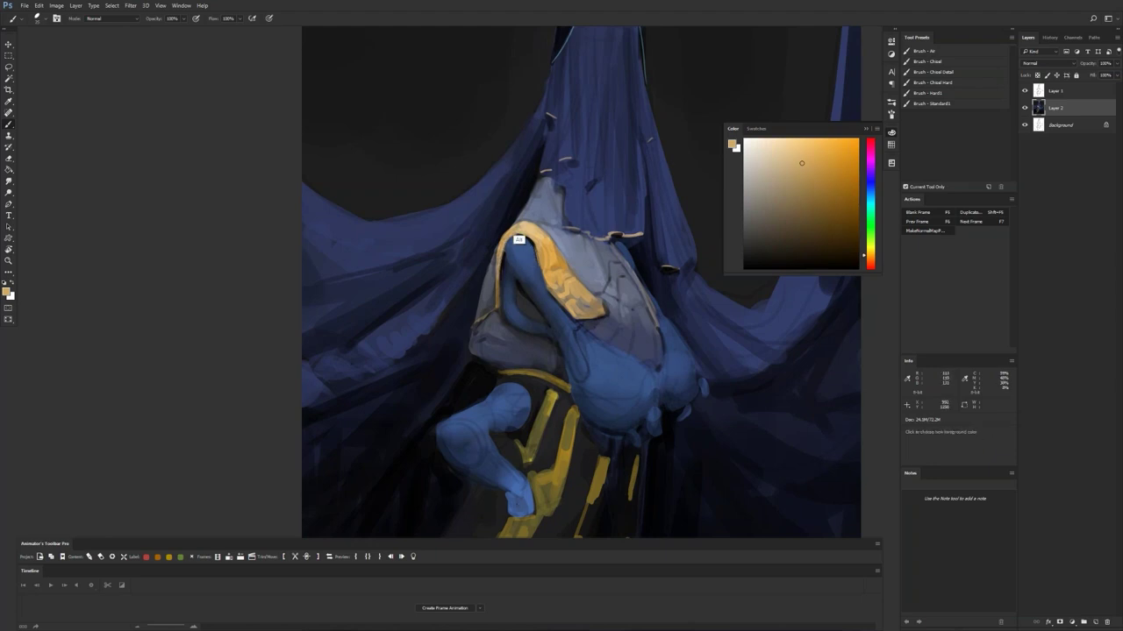
# Step: Sample the vest's grey and extend the collar up the neck towards the hood
pyautogui.keyDown('alt'); pyautogui.click(517, 238); pyautogui.keyUp('alt')
pyautogui.moveTo(520, 218); pyautogui.dragTo(540, 146)
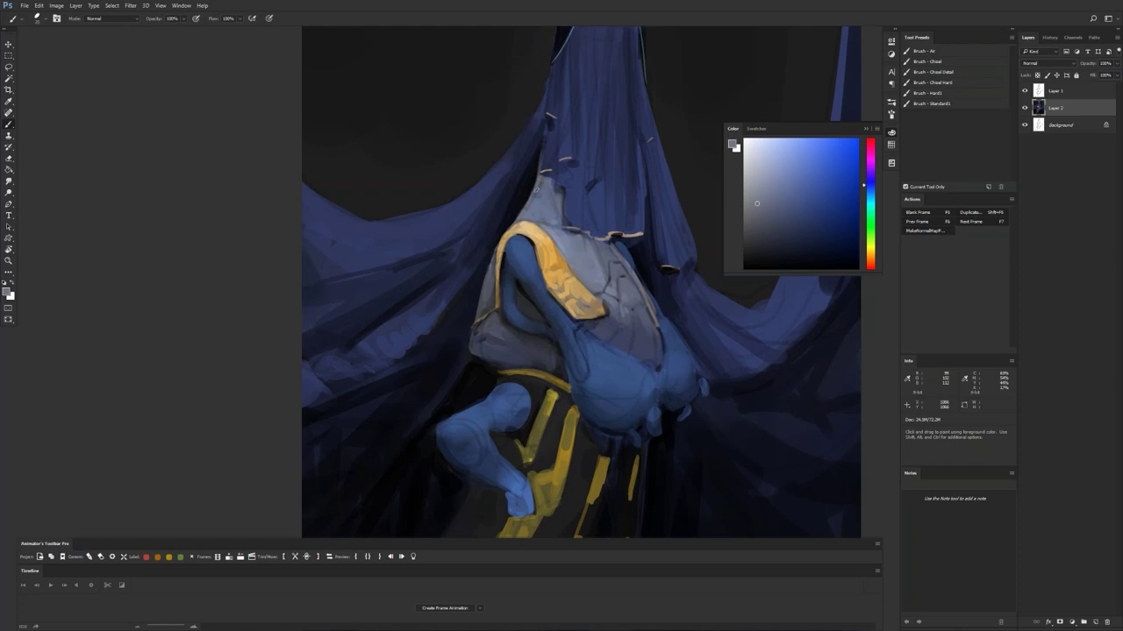
pyautogui.moveTo(540, 146); pyautogui.dragTo(541, 167)
# Step: Examine the whole painting at a reduced size, mirrored and unmirrored, to judge the overall shapes
pyautogui.press('z')
pyautogui.keyDown('alt'); pyautogui.click(537, 239); pyautogui.keyUp('alt')
pyautogui.keyDown('alt'); pyautogui.click(537, 239); pyautogui.keyUp('alt')
pyautogui.keyDown('alt'); pyautogui.click(538, 241); pyautogui.keyUp('alt')
pyautogui.hotkey('ctrl', 'shift', 'h')
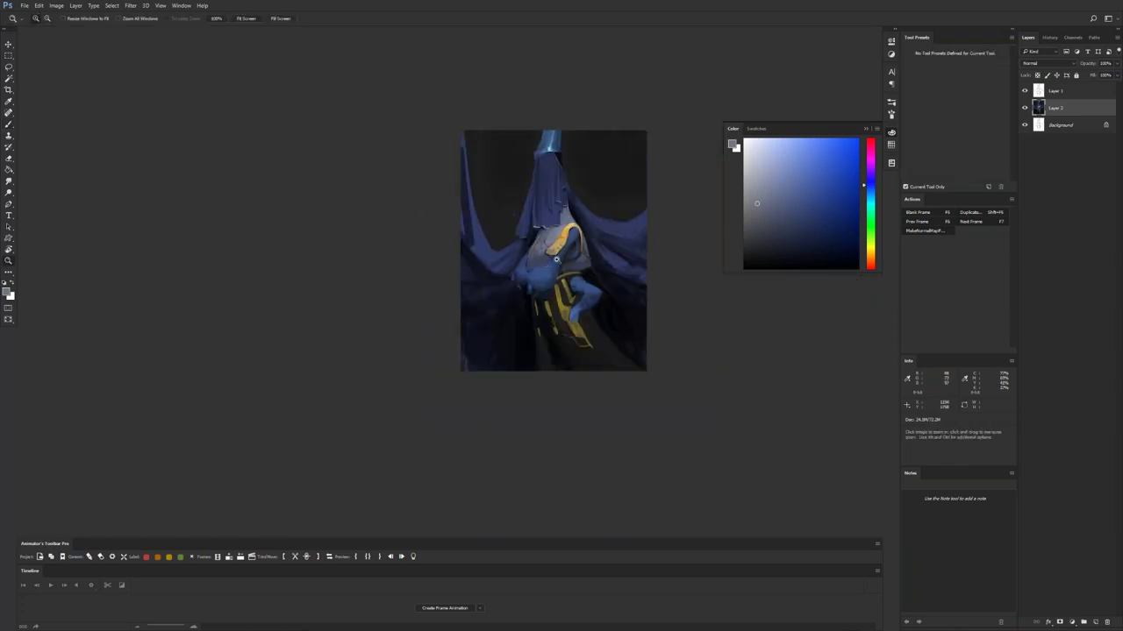
pyautogui.hotkey('ctrl', '+')
pyautogui.hotkey('ctrl', '+')
pyautogui.hotkey('ctrl', 'shift', 'h')
# Step: Darken the collar's edge beneath the hood using black and a sampled dark blue
pyautogui.press('b')
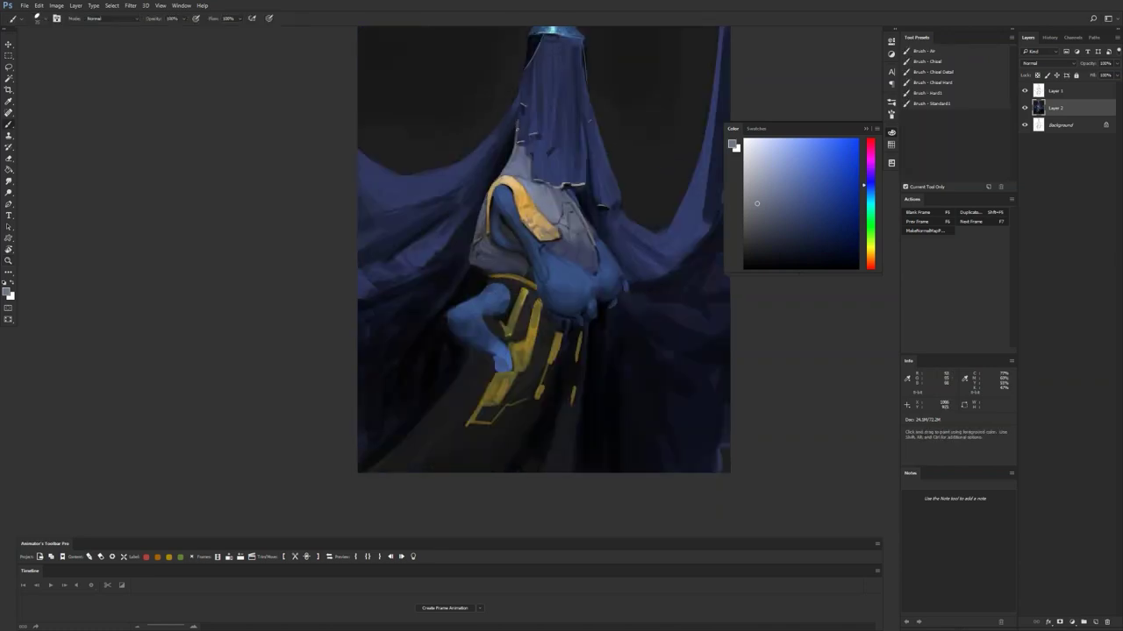
pyautogui.press('d')
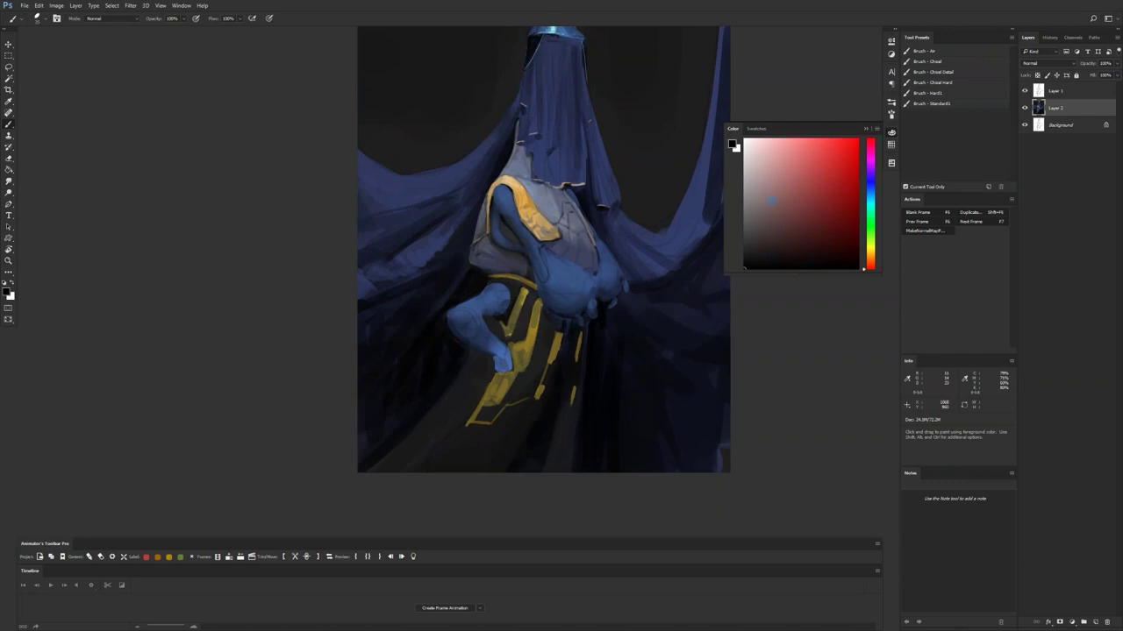
pyautogui.keyDown('alt'); pyautogui.click(524, 113); pyautogui.keyUp('alt')
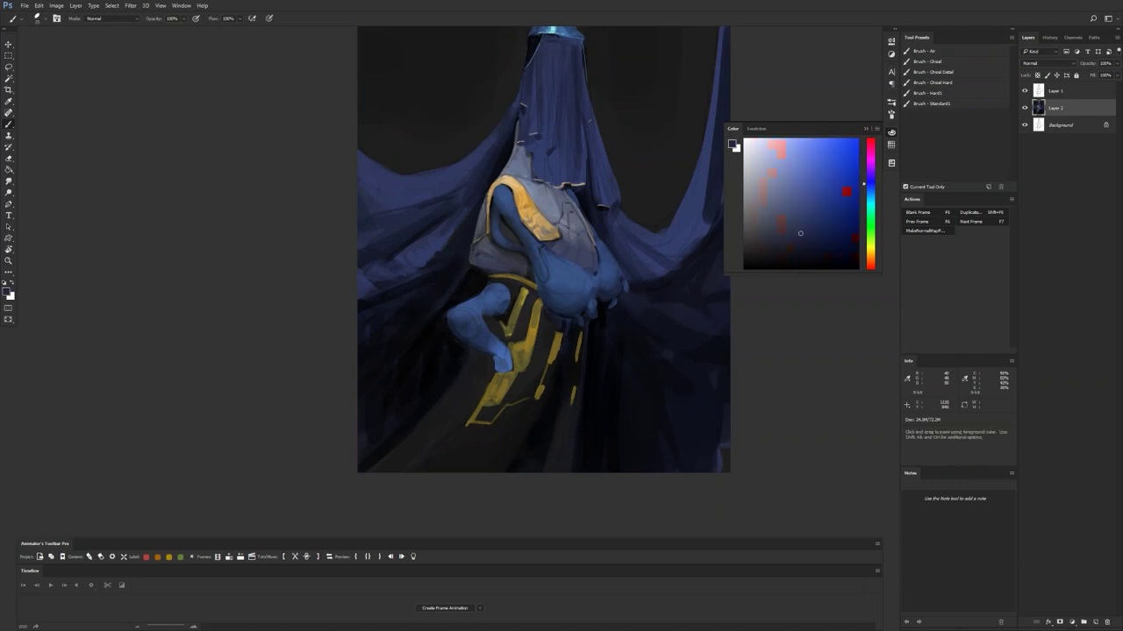
pyautogui.press('d')
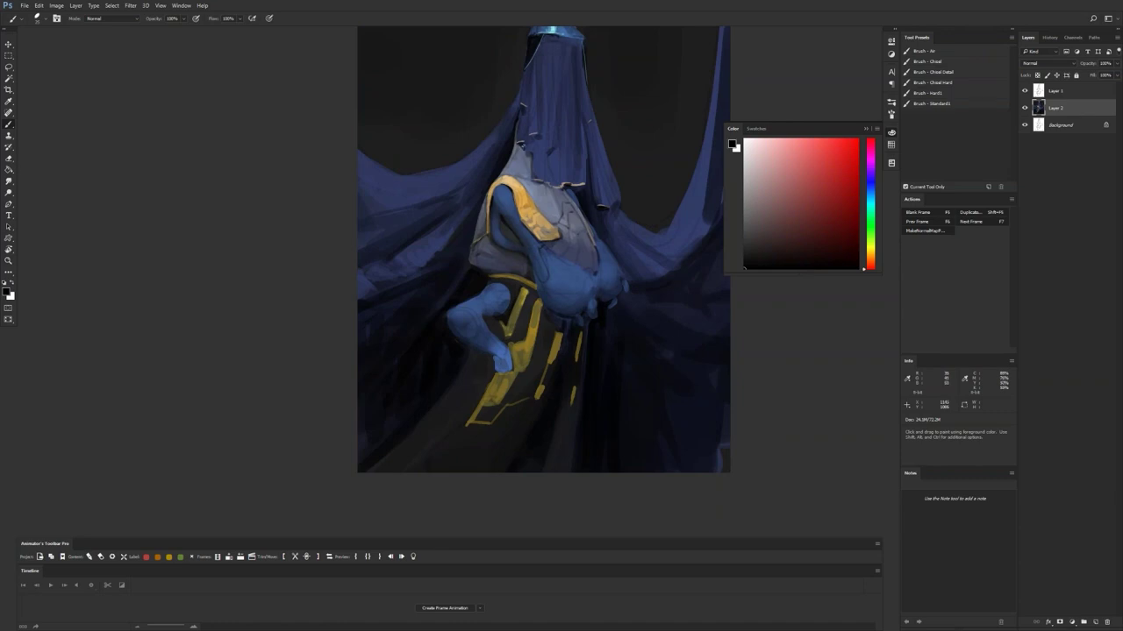
# Step: Mirror the canvas, choose a light blue based on the rear arm, and paint highlights along its upper part and elbow
pyautogui.press('z')
pyautogui.keyDown('alt'); pyautogui.click(524, 223); pyautogui.keyUp('alt')
pyautogui.keyDown('alt'); pyautogui.click(524, 224); pyautogui.keyUp('alt')
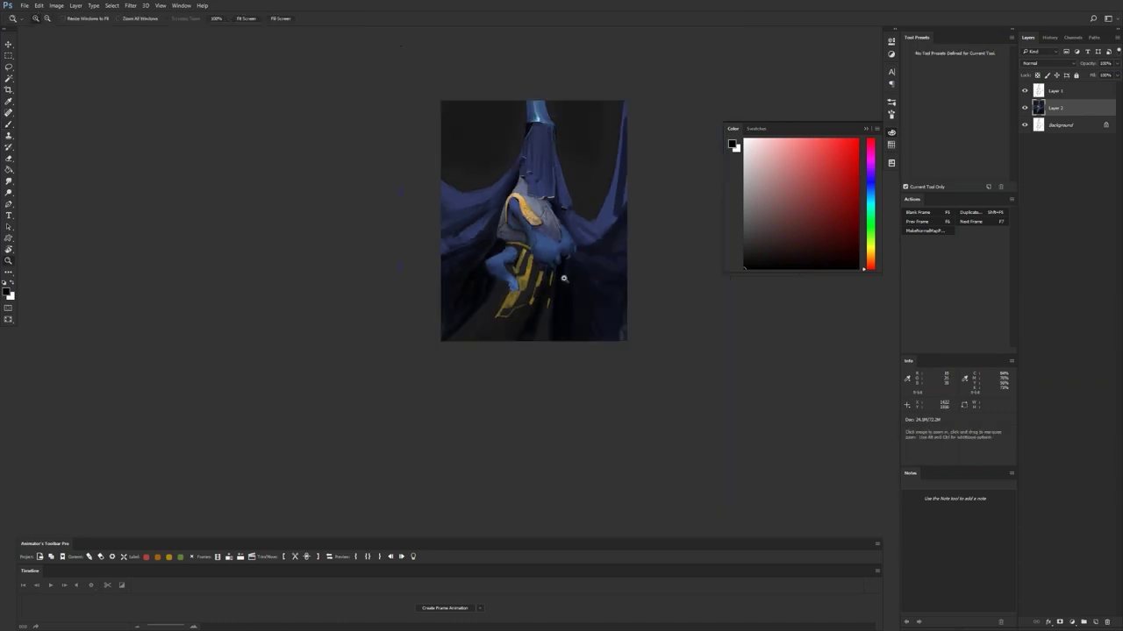
pyautogui.click(583, 277)
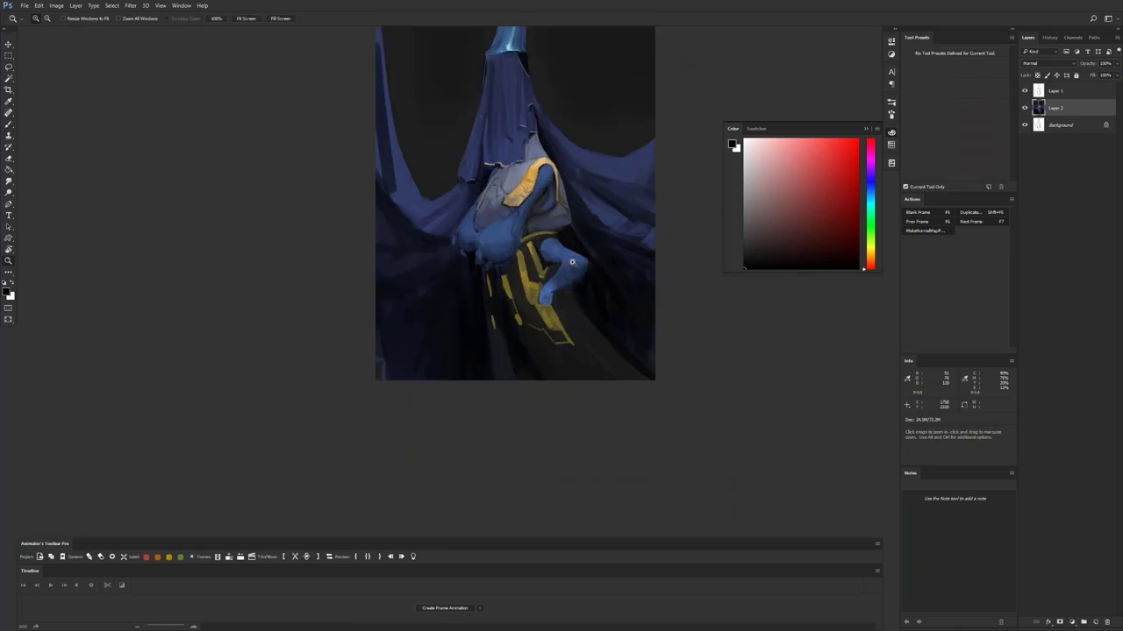
pyautogui.click(571, 263)
pyautogui.press('b')
pyautogui.keyDown('alt'); pyautogui.click(544, 263); pyautogui.keyUp('alt')
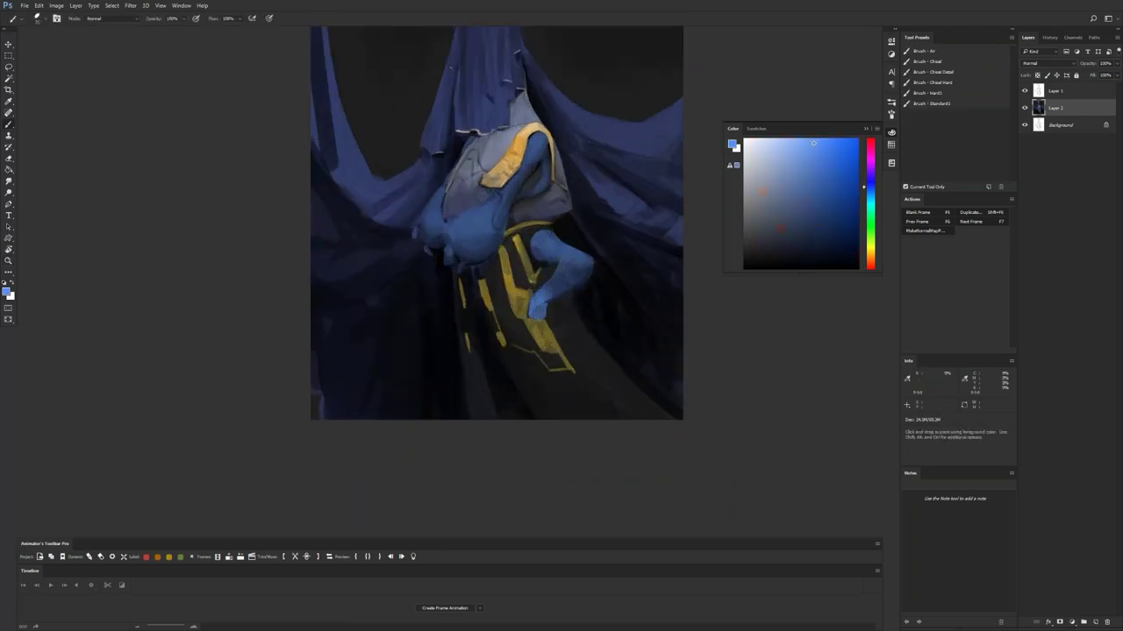
pyautogui.moveTo(540, 236); pyautogui.dragTo(570, 257)
pyautogui.moveTo(558, 251); pyautogui.dragTo(573, 253)
# Step: Pick a light blue again and add highlights to the rear forearm, the front hand and the front upper arm
pyautogui.keyDown('alt'); pyautogui.click(557, 282); pyautogui.keyUp('alt')
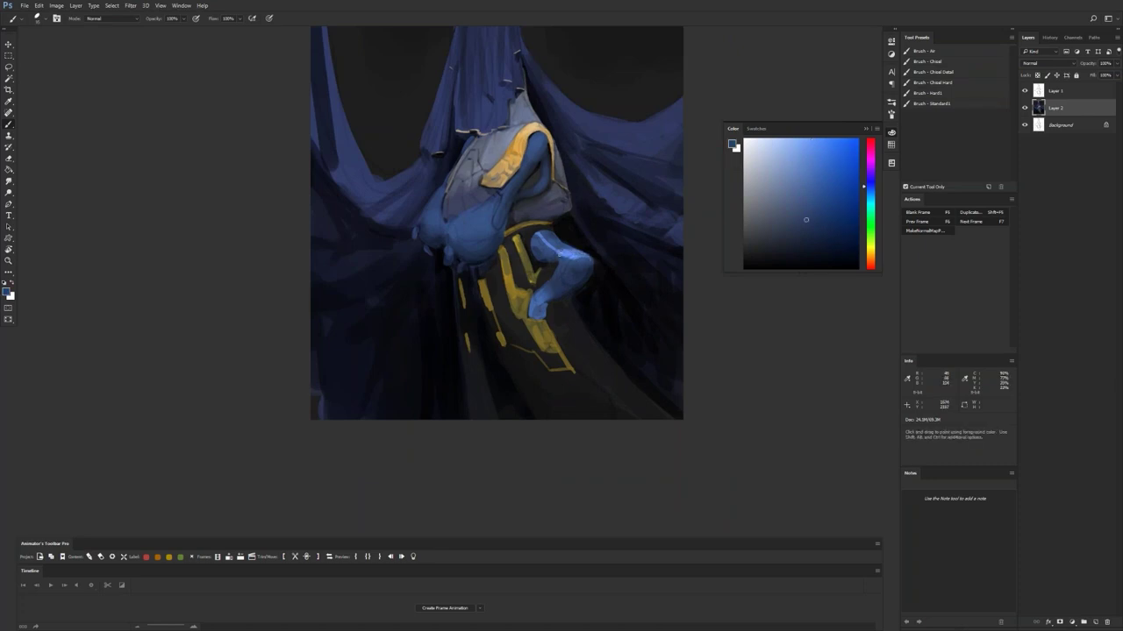
pyautogui.click(811, 148)
pyautogui.moveTo(559, 255)
pyautogui.mouseDown()
pyautogui.moveTo(574, 288)
pyautogui.moveTo(586, 274)
pyautogui.moveTo(572, 286)
pyautogui.mouseUp()
pyautogui.moveTo(463, 224)
pyautogui.mouseDown()
pyautogui.moveTo(458, 233)
pyautogui.moveTo(496, 204)
pyautogui.mouseUp()
pyautogui.moveTo(536, 137); pyautogui.dragTo(526, 159)
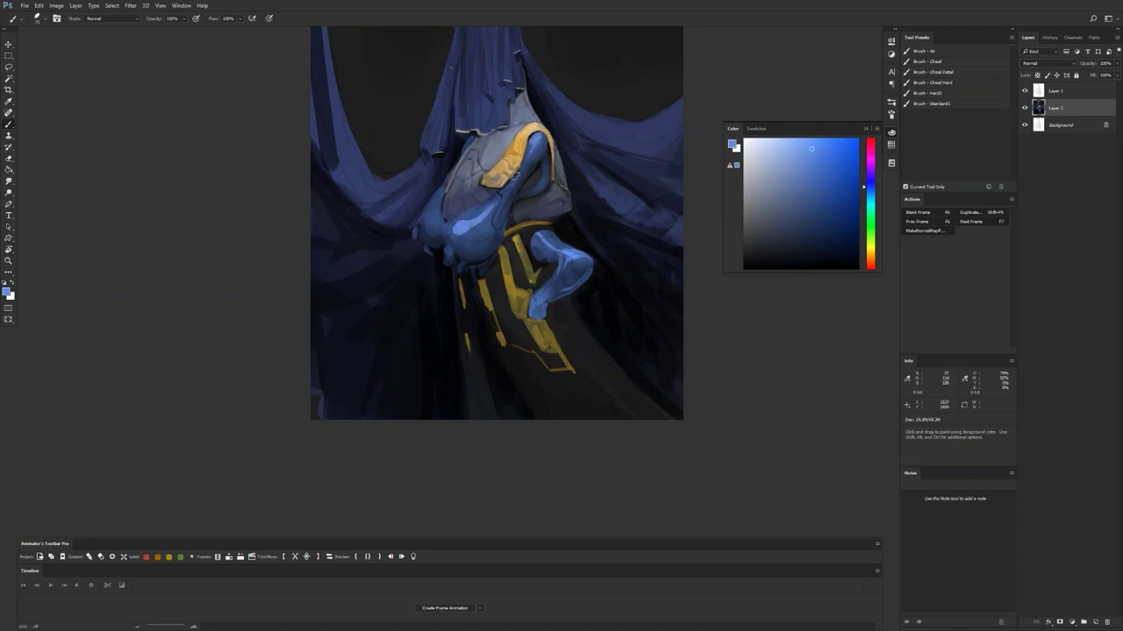
# Step: Shift the colour towards cyan and glaze cooler blue tones over the front arm and the underside of the hand
pyautogui.moveTo(834, 178); pyautogui.dragTo(841, 160)
pyautogui.click(868, 194)
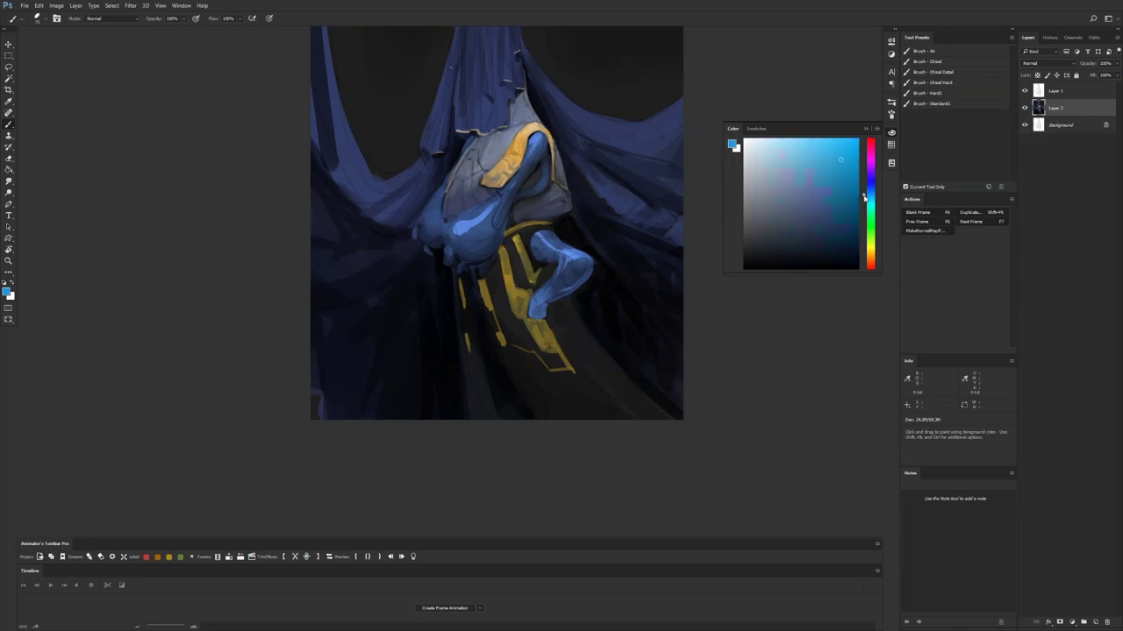
pyautogui.keyDown('alt'); pyautogui.click(488, 272); pyautogui.keyUp('alt')
pyautogui.keyDown('alt'); pyautogui.click(496, 263); pyautogui.keyUp('alt')
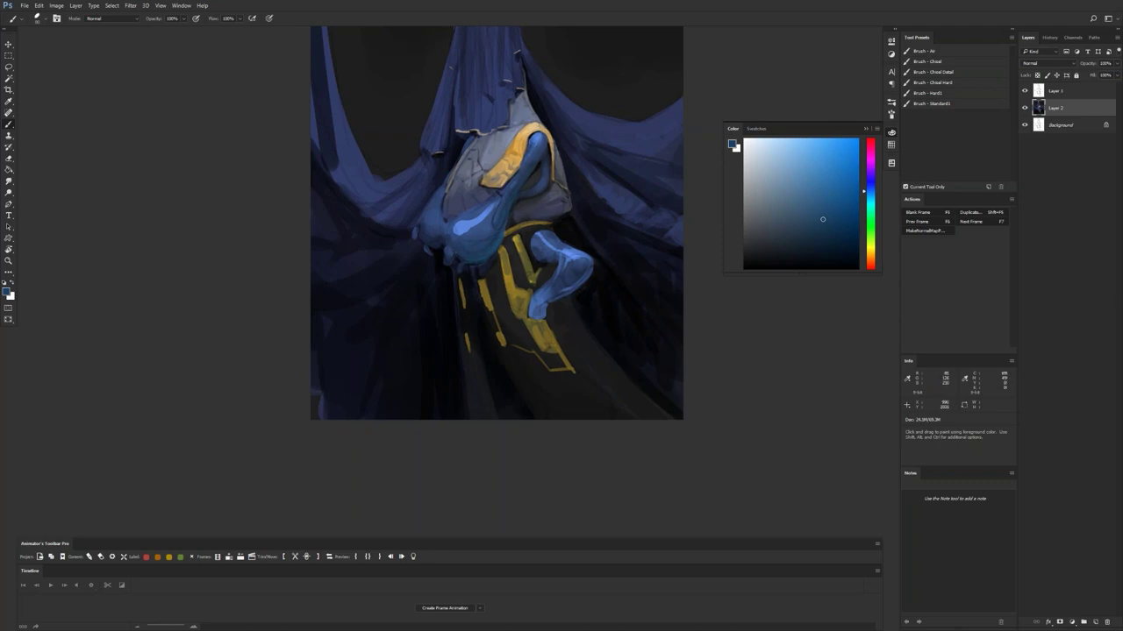
# Step: Sample the highlight blue on the front hand and smudge the highlight into the surrounding forearm
pyautogui.keyDown('alt'); pyautogui.click(461, 229); pyautogui.keyUp('alt')
pyautogui.press('r')
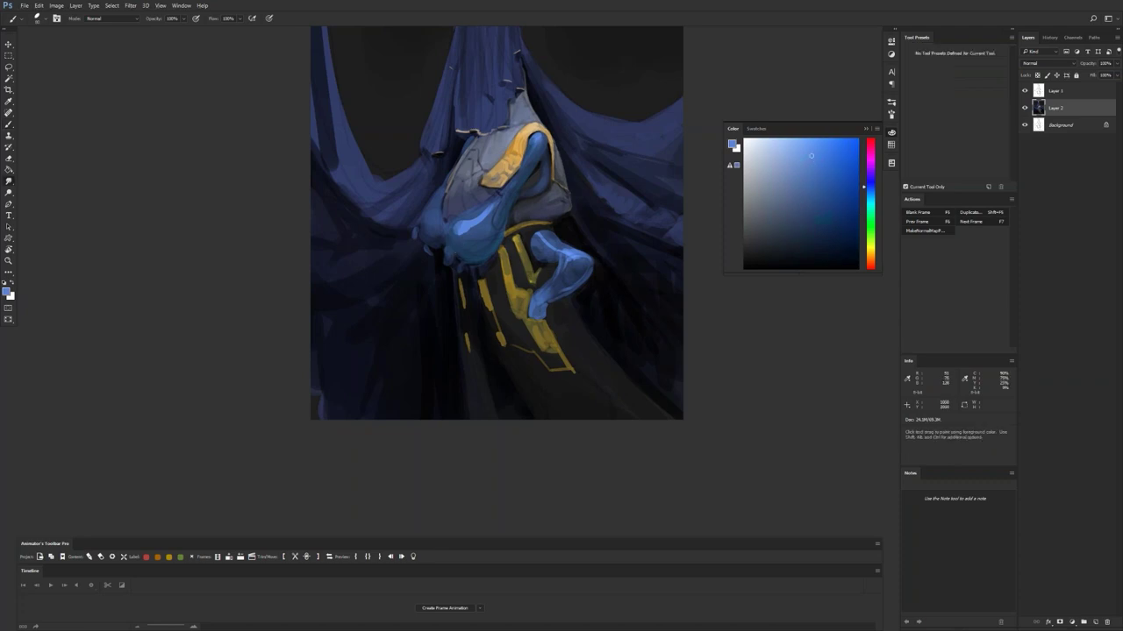
pyautogui.moveTo(465, 234); pyautogui.dragTo(487, 214)
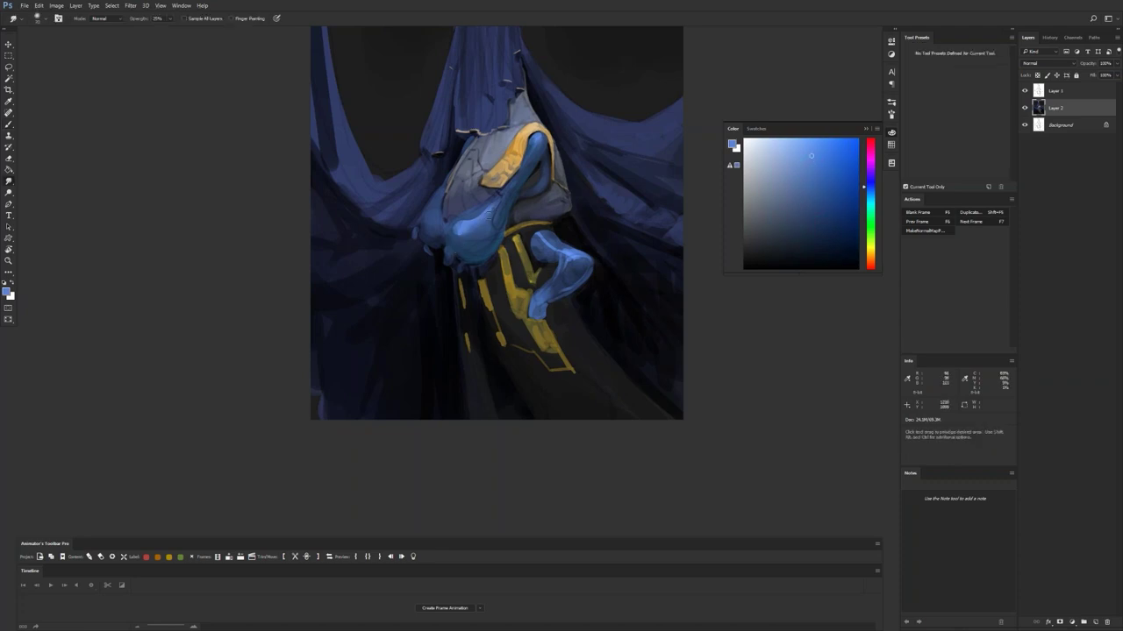
pyautogui.press('z')
pyautogui.keyDown('alt'); pyautogui.click(496, 251); pyautogui.keyUp('alt')
pyautogui.keyDown('alt'); pyautogui.click(495, 251); pyautogui.keyUp('alt')
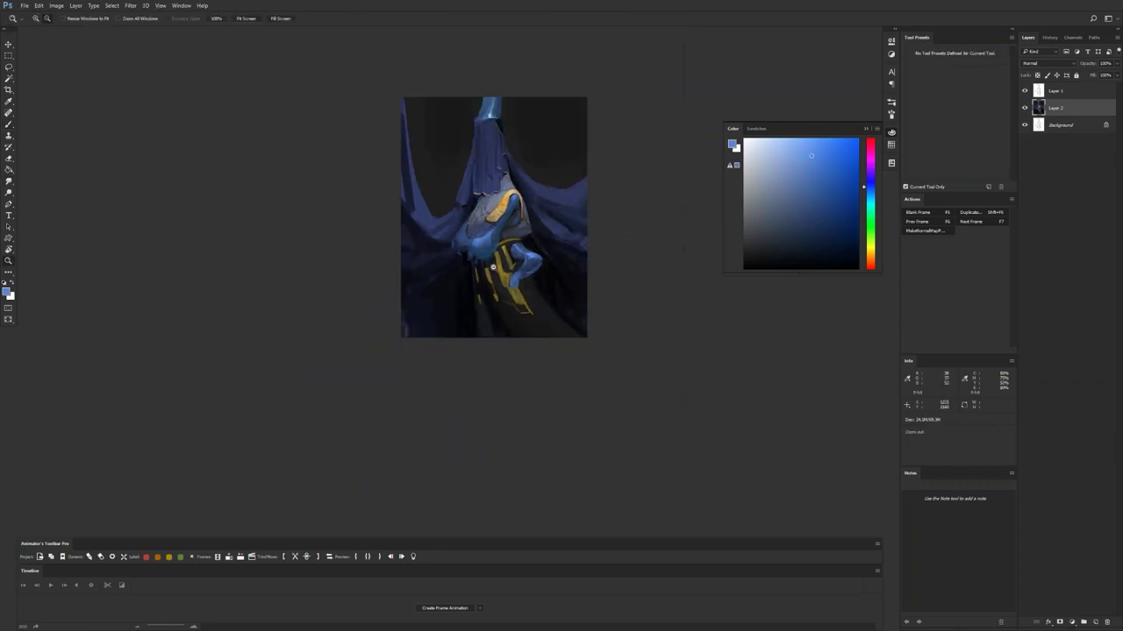
# Step: Mirror the canvas, shift a sampled dark blue towards green, and glaze and smudge the tint along the front forearm's underside
pyautogui.hotkey('ctrl', 'shift', 'h')
pyautogui.press('z')
pyautogui.click(514, 263)
pyautogui.click(513, 263)
pyautogui.press('b')
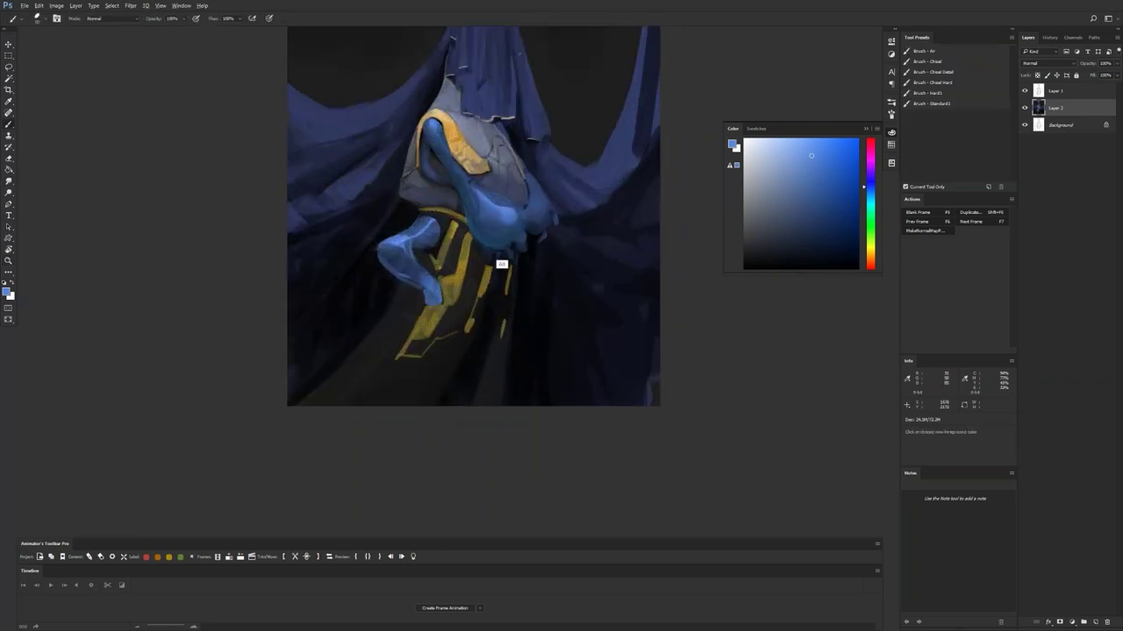
pyautogui.keyDown('alt'); pyautogui.click(501, 266); pyautogui.keyUp('alt')
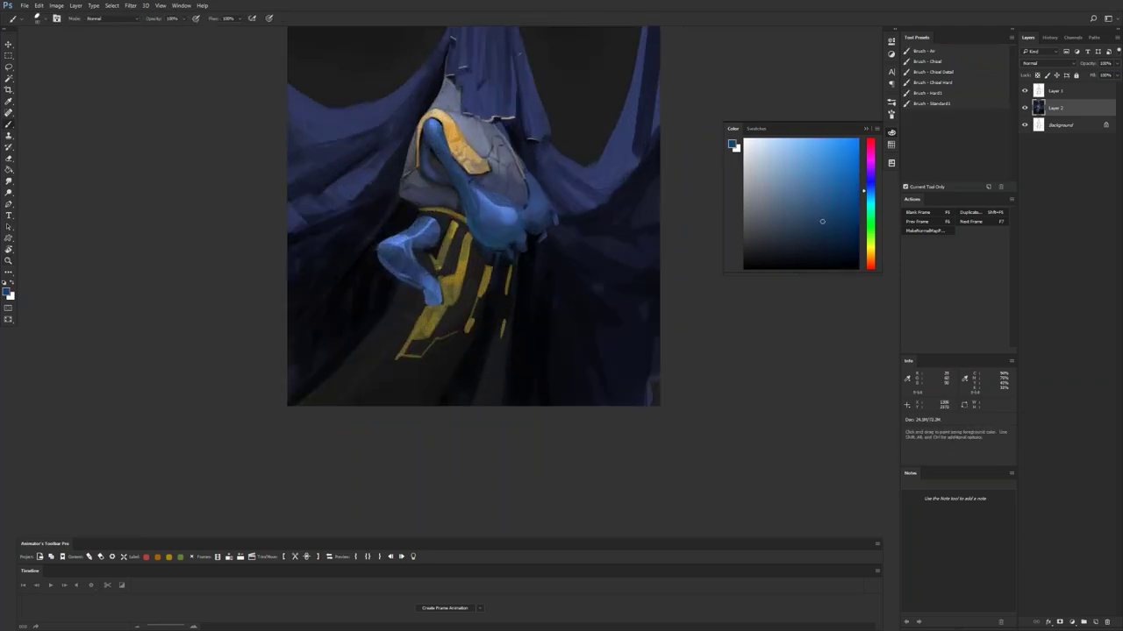
pyautogui.click(869, 242)
pyautogui.click(824, 209)
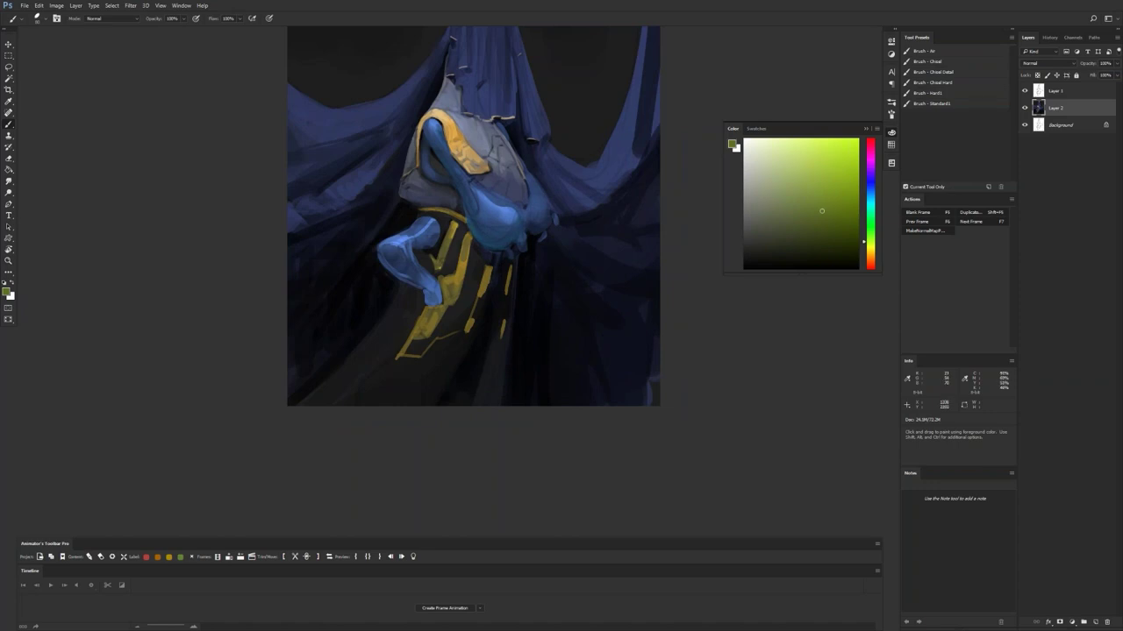
pyautogui.keyDown('alt'); pyautogui.click(473, 226); pyautogui.keyUp('alt')
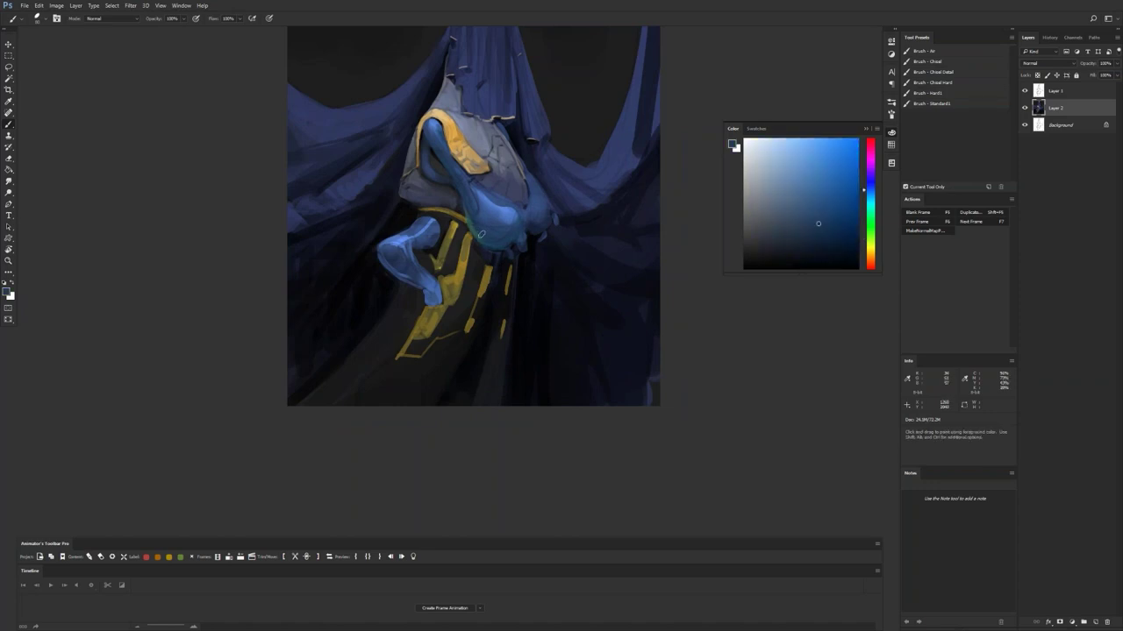
pyautogui.keyDown('alt'); pyautogui.click(481, 234); pyautogui.keyUp('alt')
pyautogui.press('r')
# Step: Adjust the fill of the Multiply layer Layer 1 and return to the painting layer below it
pyautogui.click(1097, 87)
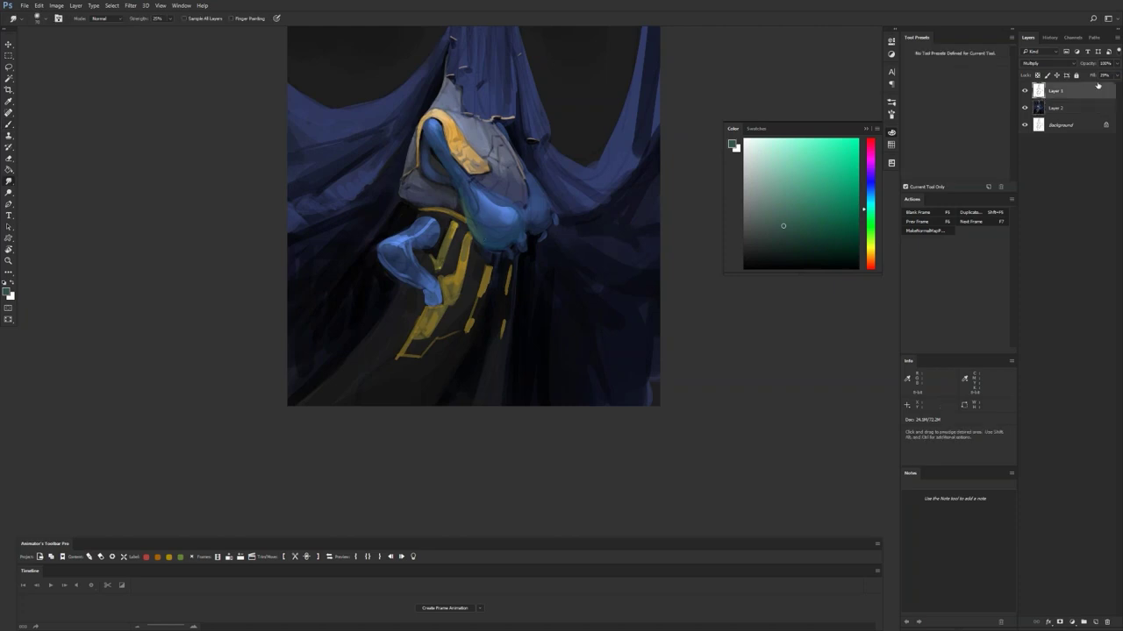
pyautogui.moveTo(1095, 77); pyautogui.dragTo(1086, 79)
pyautogui.click(1057, 107)
# Step: Sample the front hand's blue, shift it to a light cyan-blue, and paint and soften a bright highlight on that hand
pyautogui.moveTo(613, 277); pyautogui.dragTo(650, 357)
pyautogui.press('b')
pyautogui.keyDown('alt'); pyautogui.click(536, 300); pyautogui.keyUp('alt')
pyautogui.moveTo(810, 172); pyautogui.dragTo(801, 139)
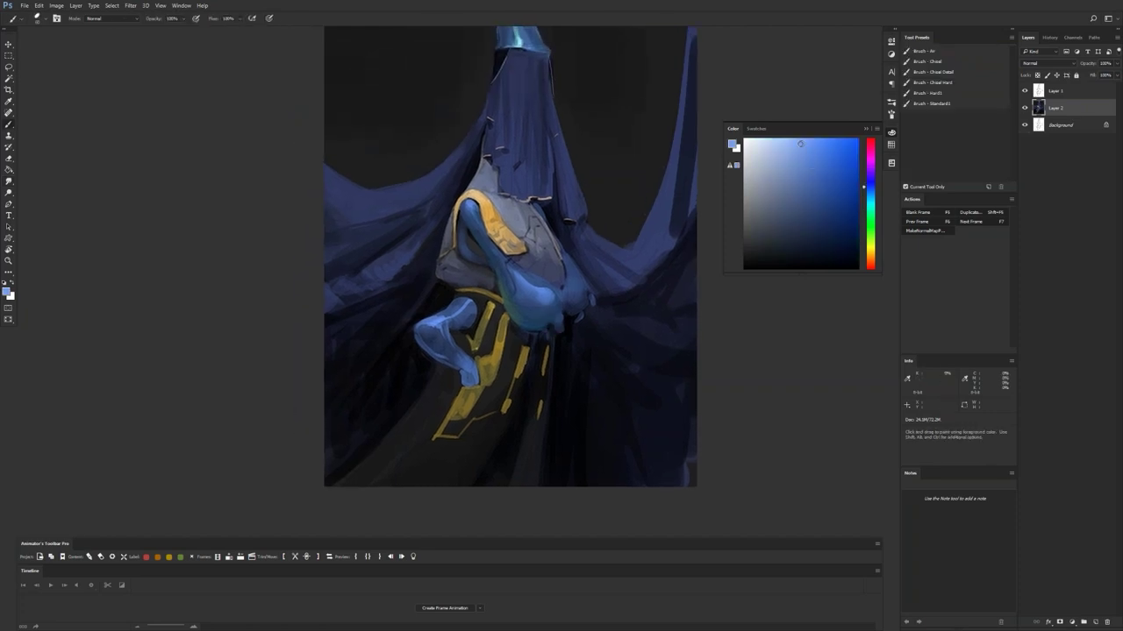
pyautogui.moveTo(864, 187); pyautogui.dragTo(864, 192)
pyautogui.click(544, 299)
pyautogui.hotkey('ctrl', 'z')
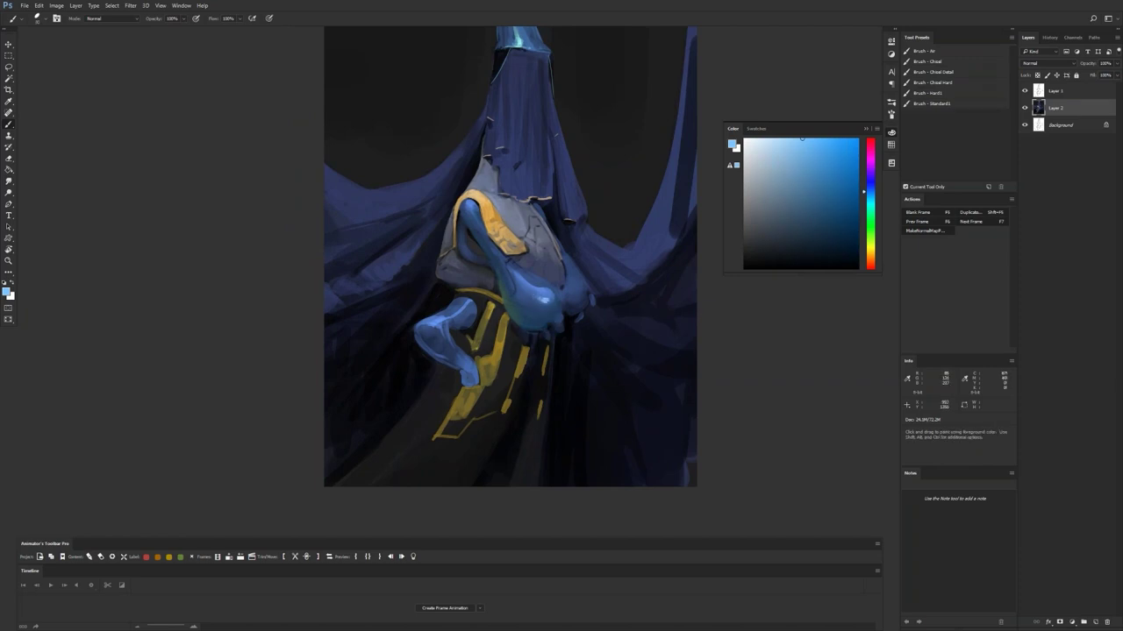
pyautogui.press('r')
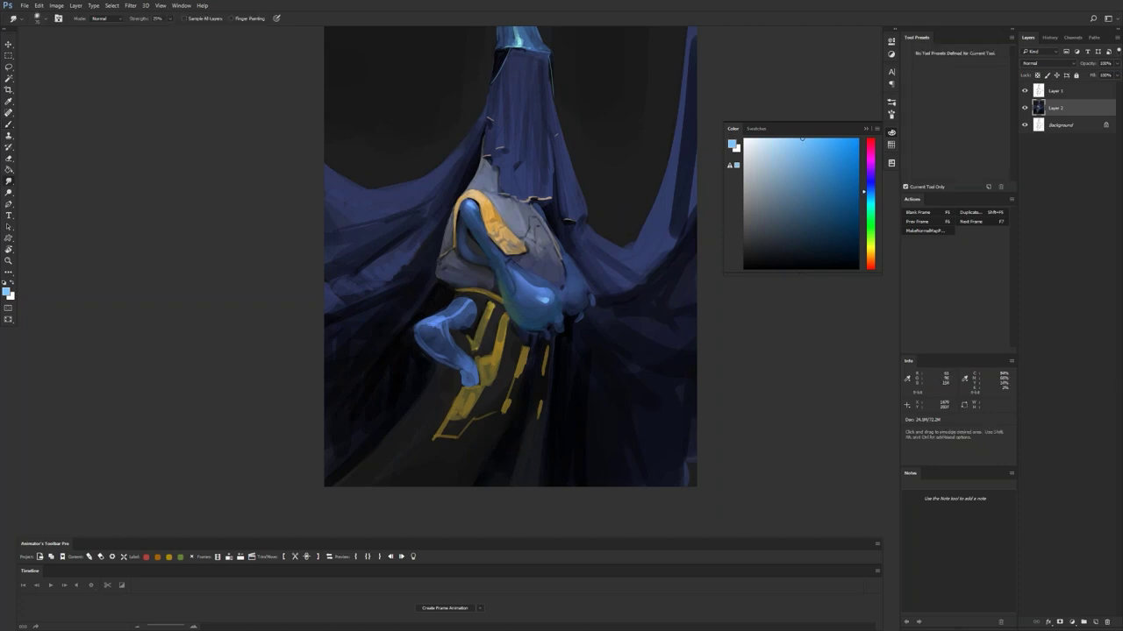
# Step: Add a light blue highlight to the rear hand and smudge it into the surrounding skin tone
pyautogui.press('b')
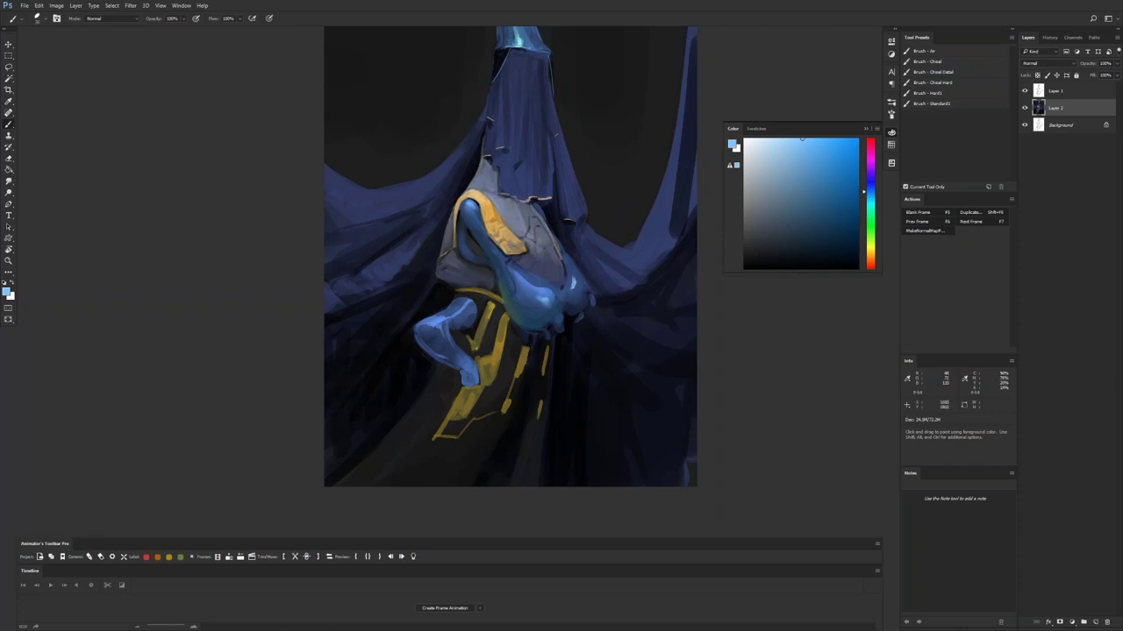
pyautogui.keyDown('alt'); pyautogui.click(542, 314); pyautogui.keyUp('alt')
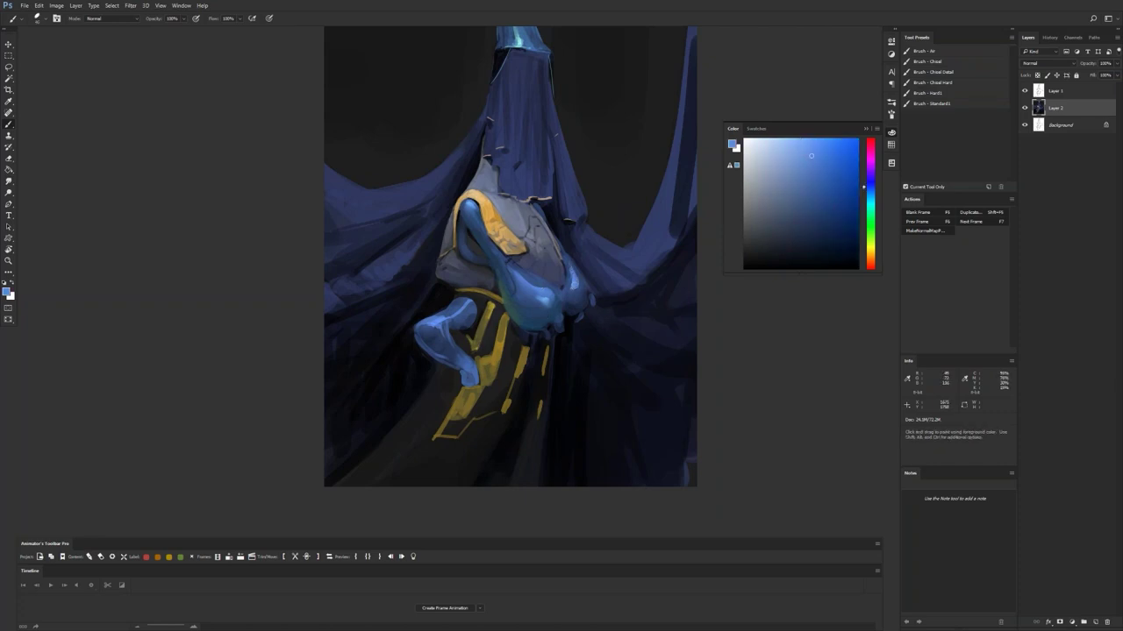
pyautogui.press('r')
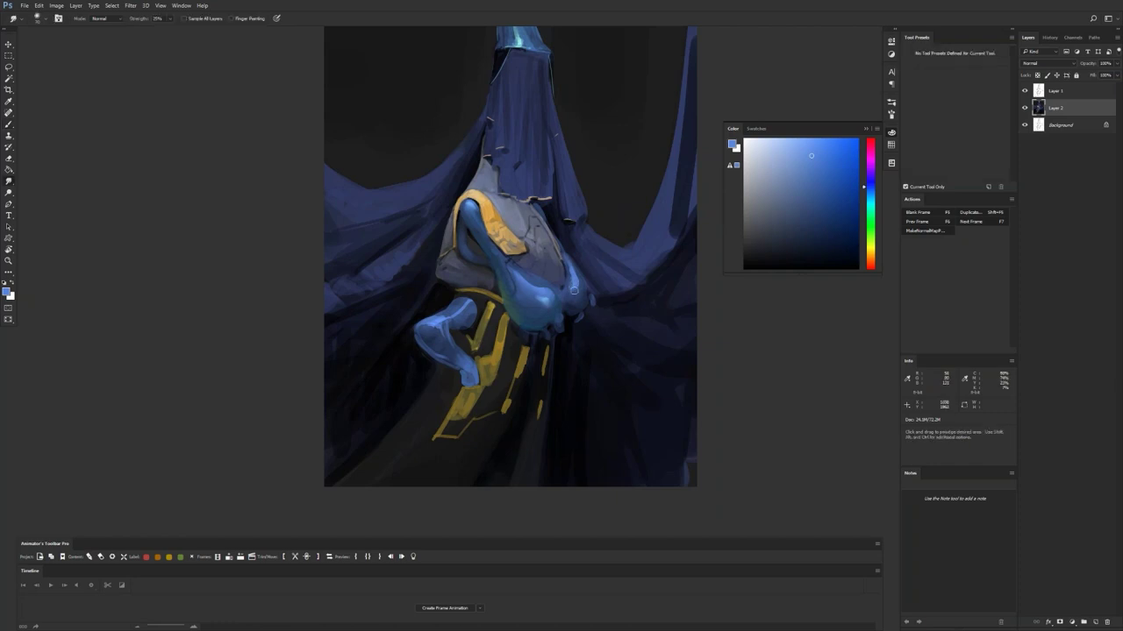
# Step: Mirror the canvas and paint a sampled deep blue over the lower front of the vest beside the hands
pyautogui.press('z')
pyautogui.keyDown('alt'); pyautogui.click(578, 342); pyautogui.keyUp('alt')
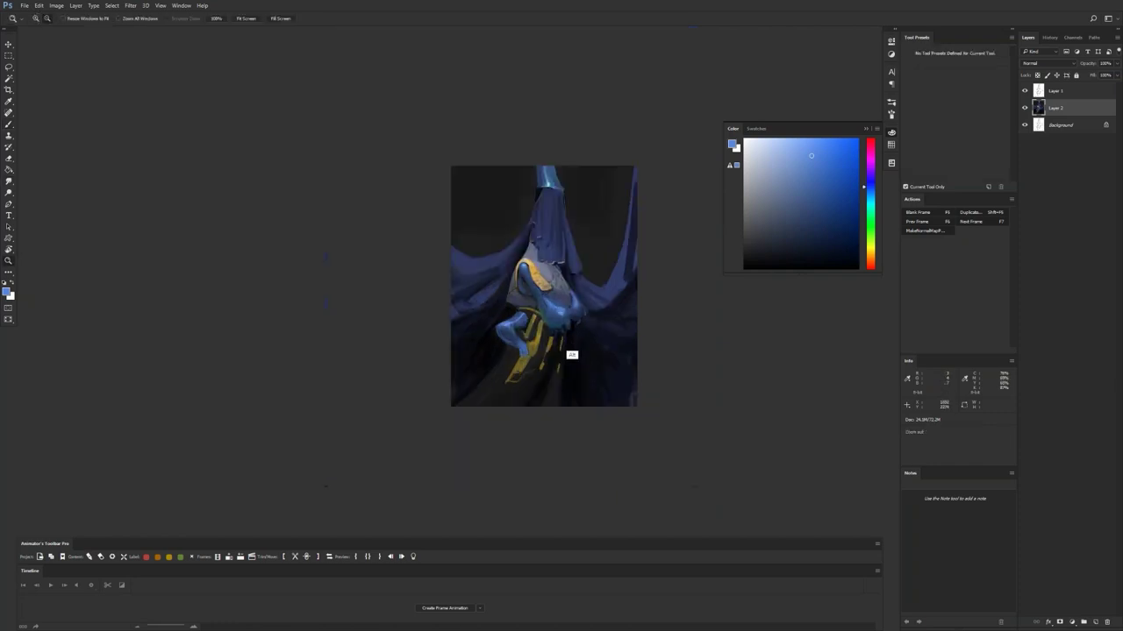
pyautogui.click(529, 307)
pyautogui.click(529, 307)
pyautogui.click(526, 306)
pyautogui.press('b')
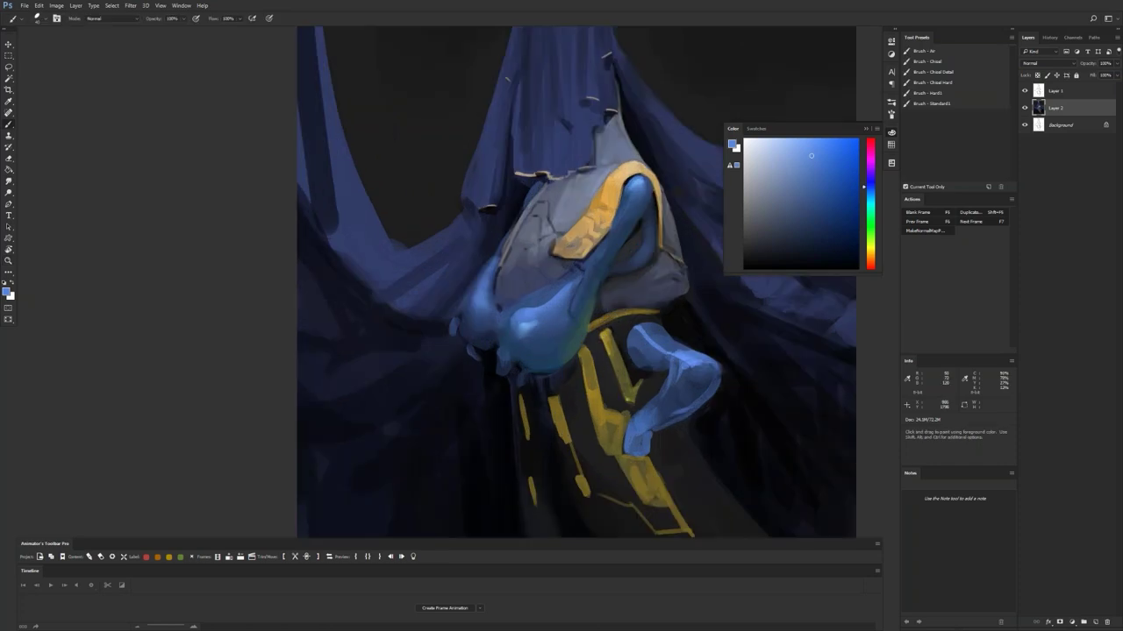
pyautogui.keyDown('alt'); pyautogui.click(497, 295); pyautogui.keyUp('alt')
pyautogui.keyDown('alt'); pyautogui.click(495, 297); pyautogui.keyUp('alt')
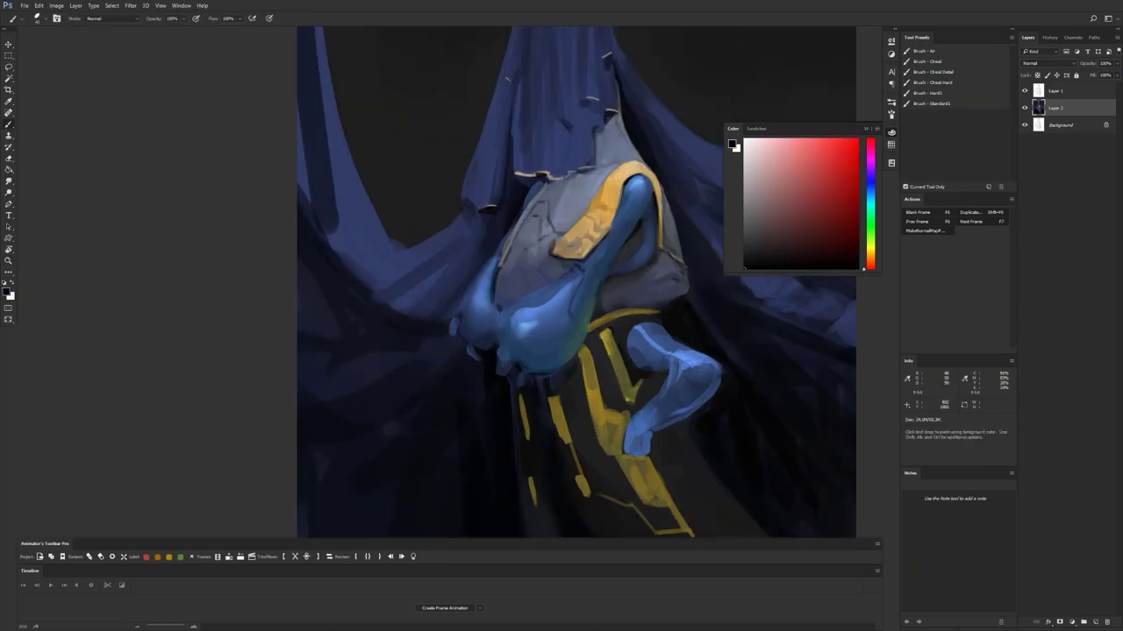
pyautogui.keyDown('alt'); pyautogui.click(499, 303); pyautogui.keyUp('alt')
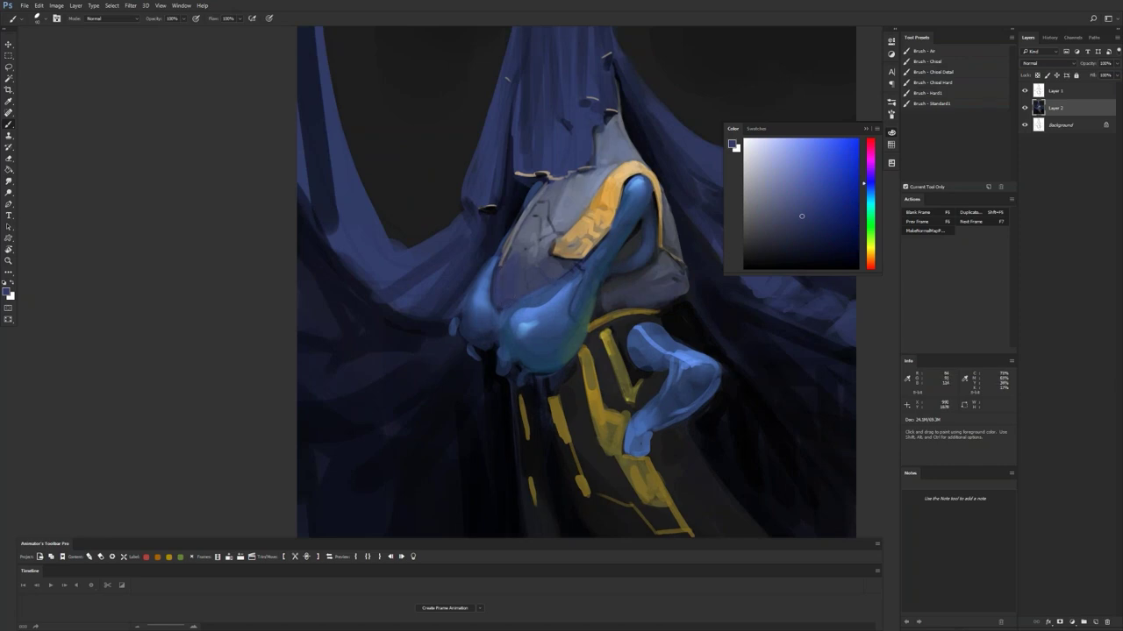
# Step: Mirror the canvas, sample the dark tone at the waist, and undo the last stroke beside the front forearm
pyautogui.press('z')
pyautogui.keyDown('alt'); pyautogui.click(554, 319); pyautogui.keyUp('alt')
pyautogui.keyDown('alt'); pyautogui.click(554, 319); pyautogui.keyUp('alt')
pyautogui.keyDown('alt'); pyautogui.click(555, 320); pyautogui.keyUp('alt')
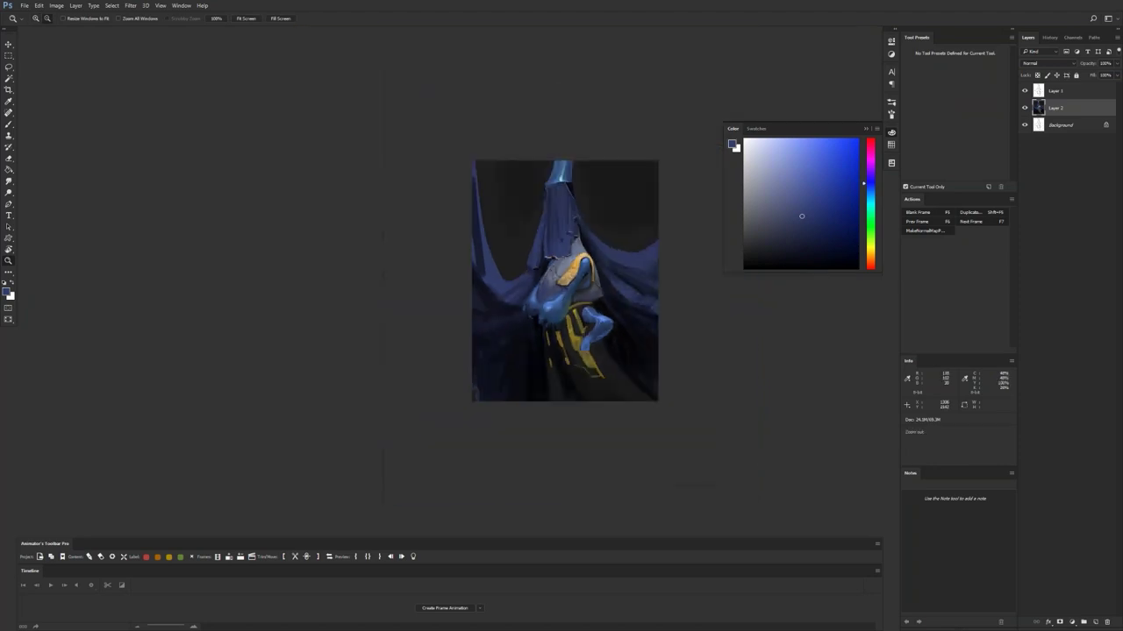
pyautogui.hotkey('ctrl', 'shift', 'h')
pyautogui.press('b')
pyautogui.press('z')
pyautogui.click(592, 320)
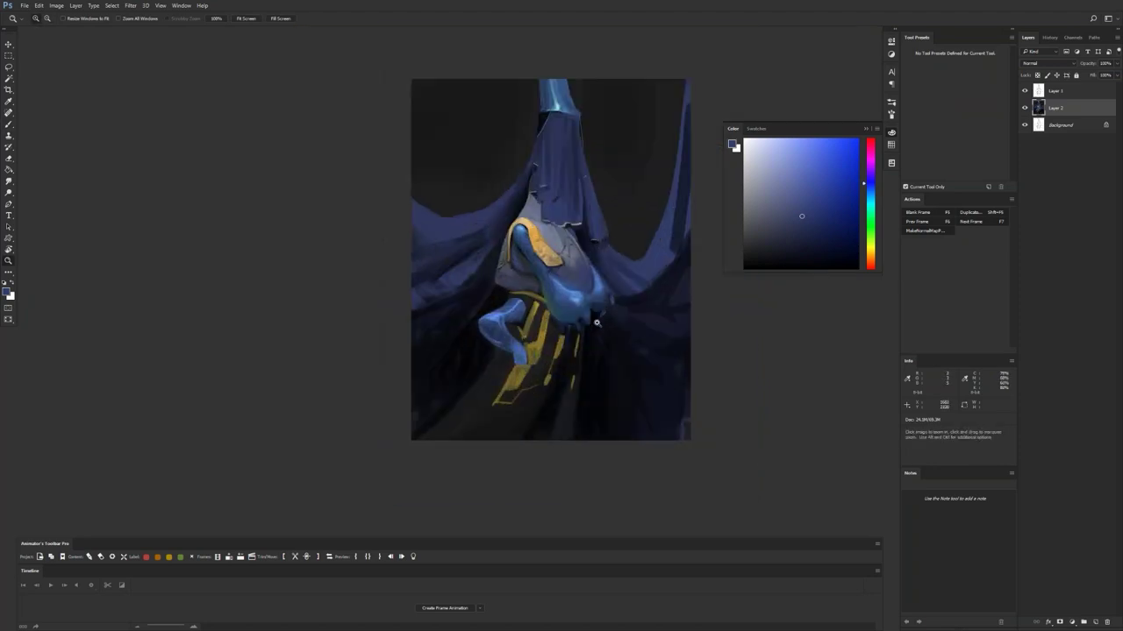
pyautogui.click(593, 323)
pyautogui.press('b')
pyautogui.keyDown('alt'); pyautogui.click(523, 308); pyautogui.keyUp('alt')
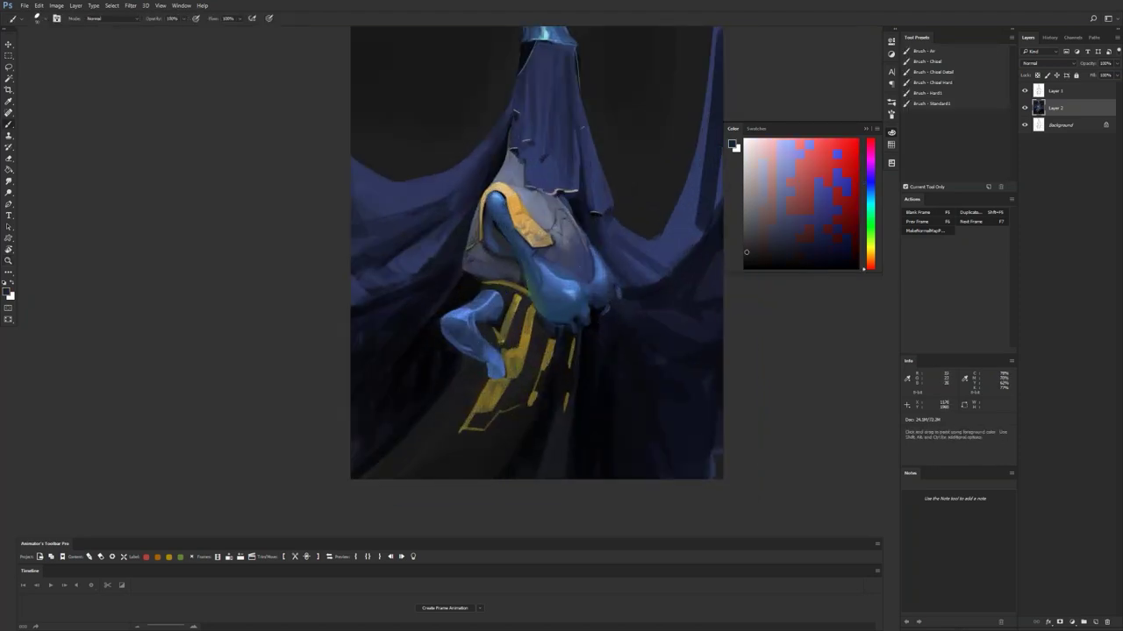
pyautogui.hotkey('ctrl', 'z')
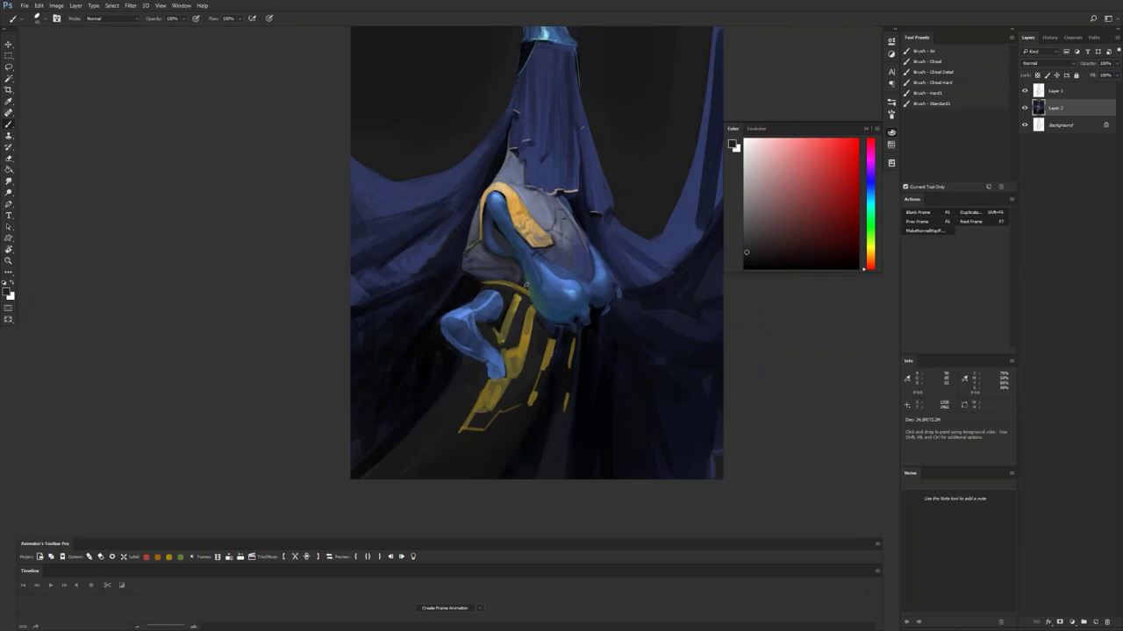
# Step: Paint dark folds and grey edges along the vest's rear hem using black and a sampled vest grey
pyautogui.press('d')
pyautogui.keyDown('alt'); pyautogui.click(477, 277); pyautogui.keyUp('alt')
pyautogui.moveTo(465, 266); pyautogui.dragTo(484, 266)
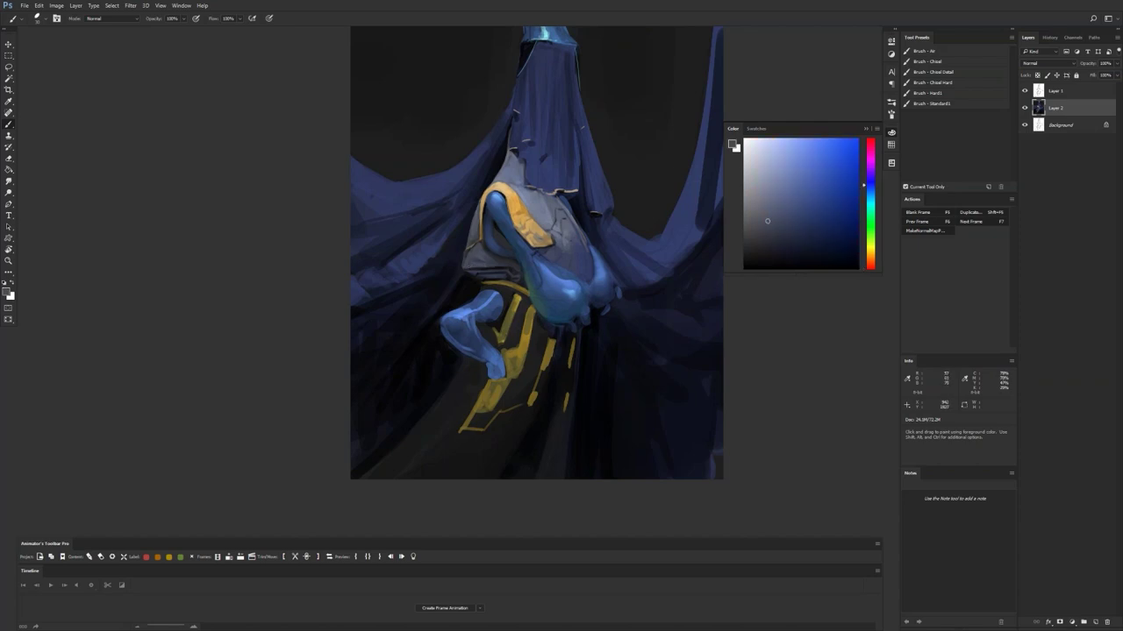
# Step: Mirror the canvas and refine the grey shading on the vest's front panel with sampled light and mid greys
pyautogui.press('z')
pyautogui.keyDown('alt'); pyautogui.click(500, 307); pyautogui.keyUp('alt')
pyautogui.keyDown('alt'); pyautogui.click(500, 307); pyautogui.keyUp('alt')
pyautogui.keyDown('alt'); pyautogui.click(500, 306); pyautogui.keyUp('alt')
pyautogui.hotkey('ctrl', 'shift', 'h')
pyautogui.press('b')
pyautogui.press('z')
pyautogui.click(543, 312)
pyautogui.click(544, 313)
pyautogui.click(544, 312)
pyautogui.click(543, 312)
pyautogui.press('b')
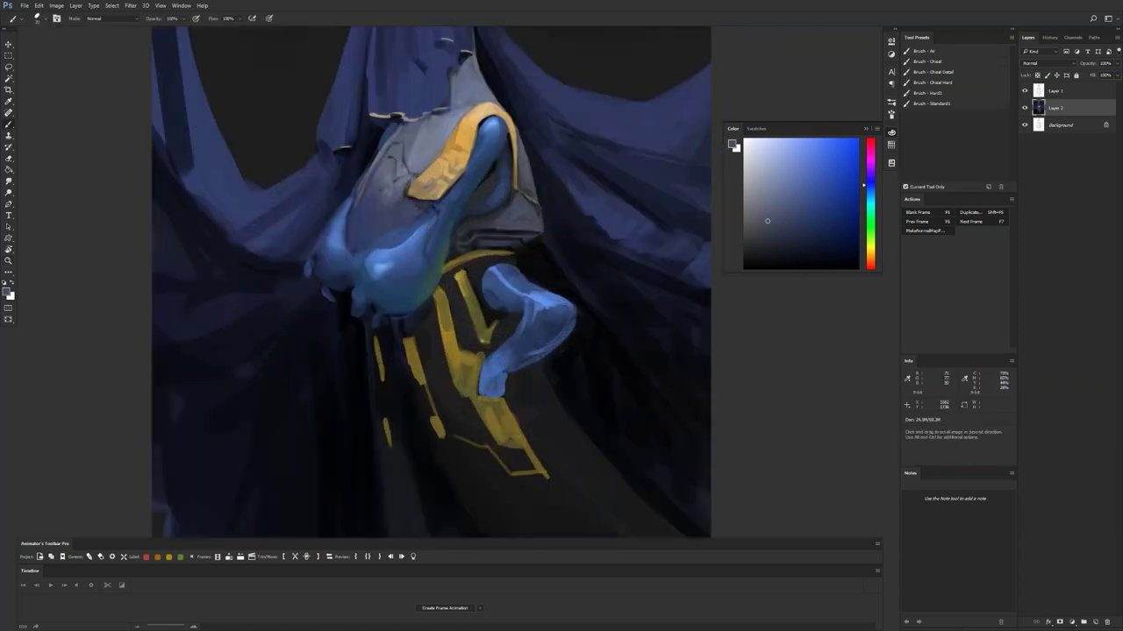
pyautogui.moveTo(450, 143); pyautogui.dragTo(534, 226)
pyautogui.keyDown('alt'); pyautogui.click(514, 250); pyautogui.keyUp('alt')
pyautogui.keyDown('alt'); pyautogui.click(521, 235); pyautogui.keyUp('alt')
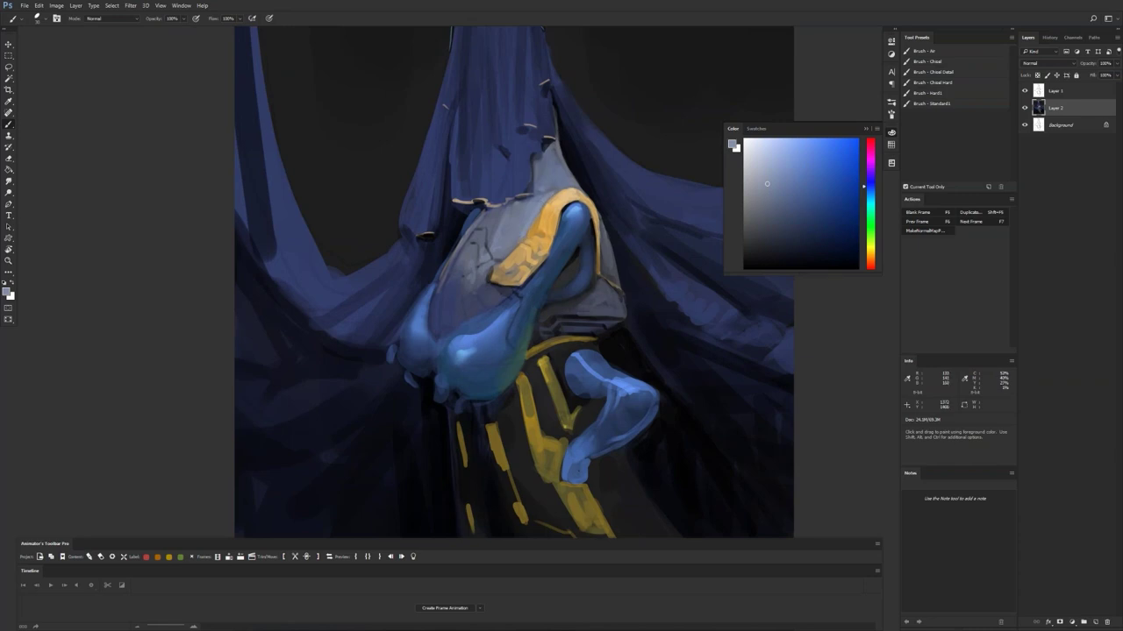
pyautogui.keyDown('alt'); pyautogui.click(510, 271); pyautogui.keyUp('alt')
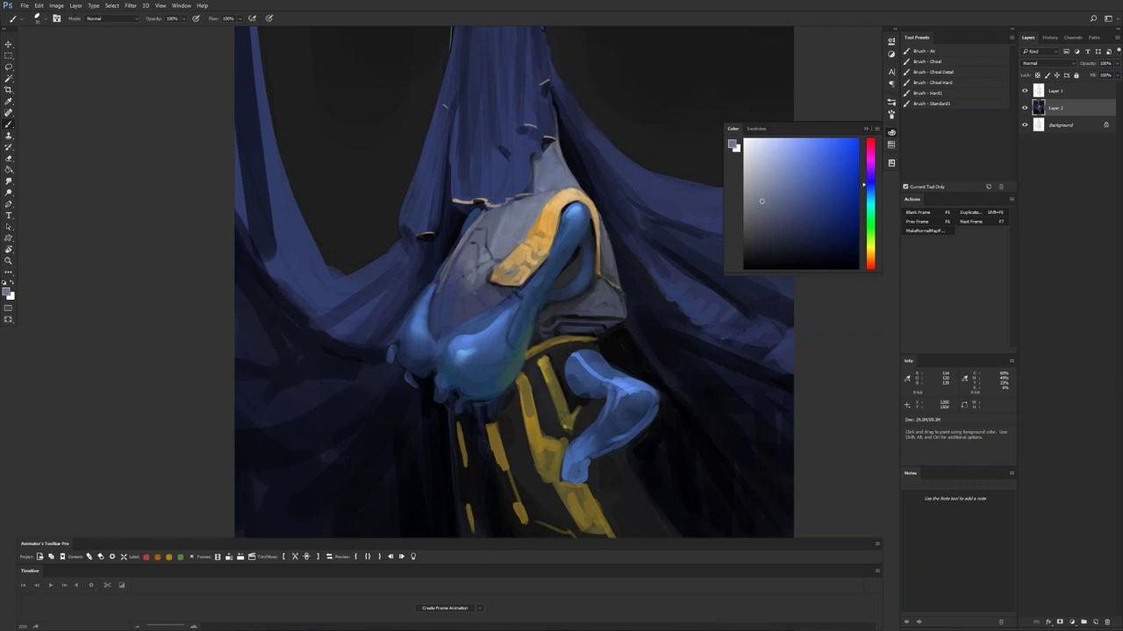
# Step: Sample the vest and gold trim colours and rework the lower tip of the gold collar
pyautogui.keyDown('alt'); pyautogui.click(477, 300); pyautogui.keyUp('alt')
pyautogui.keyDown('alt'); pyautogui.click(497, 279); pyautogui.keyUp('alt')
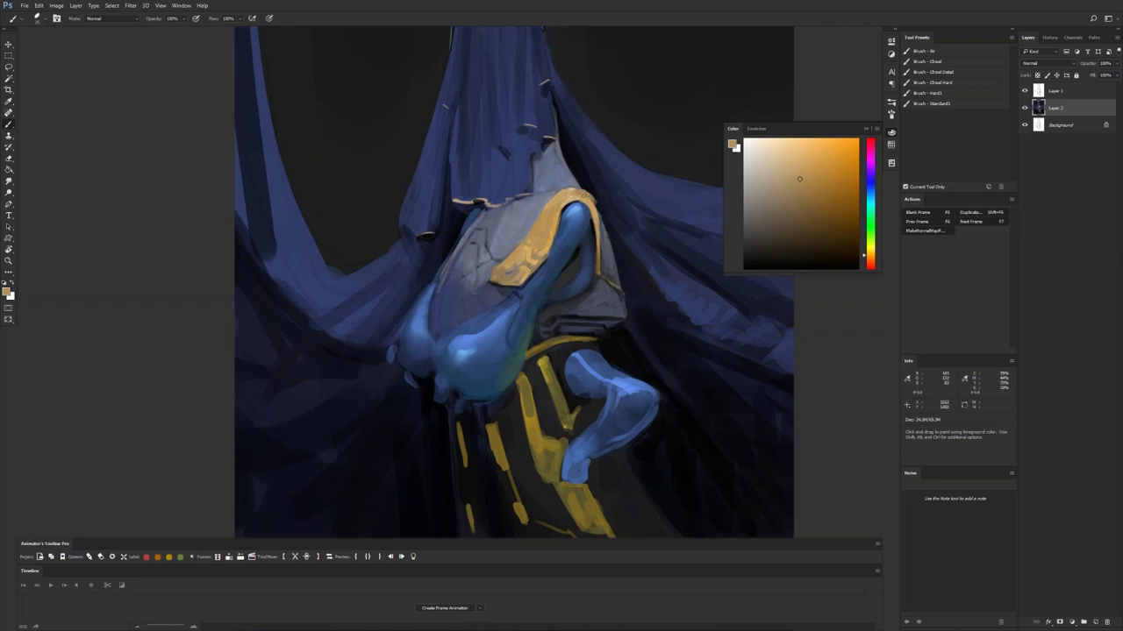
pyautogui.keyDown('ctrl'); pyautogui.keyDown('alt'); pyautogui.click(598, 255); pyautogui.keyUp('alt'); pyautogui.keyUp('ctrl')
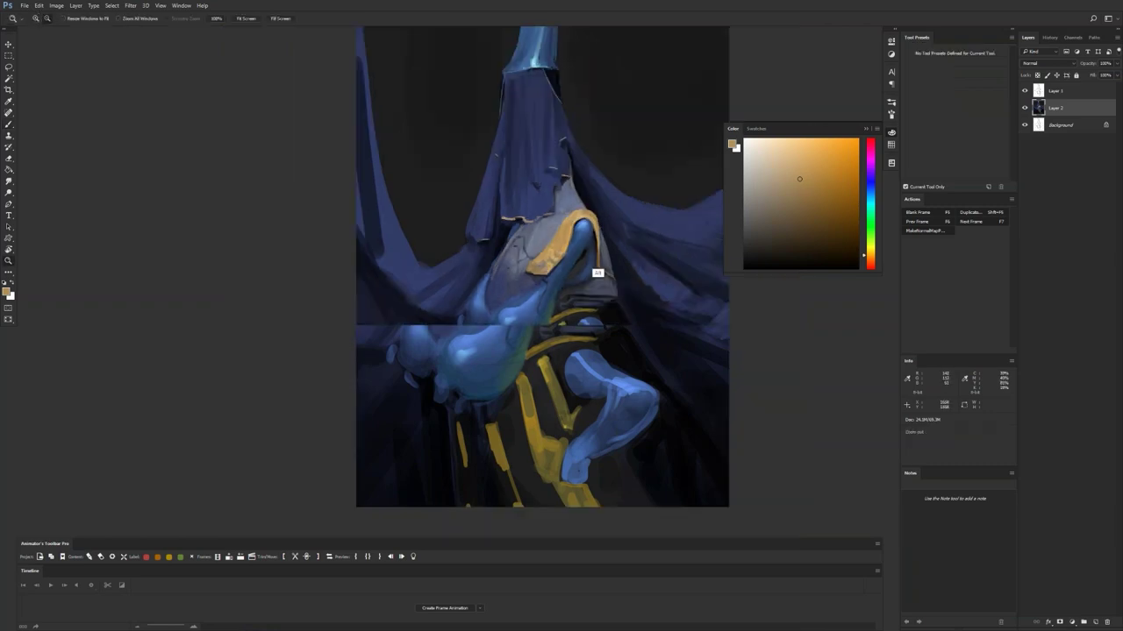
pyautogui.keyDown('ctrl'); pyautogui.keyDown('alt'); pyautogui.click(598, 256); pyautogui.keyUp('alt'); pyautogui.keyUp('ctrl')
pyautogui.keyDown('ctrl'); pyautogui.keyDown('alt'); pyautogui.click(598, 255); pyautogui.keyUp('alt'); pyautogui.keyUp('ctrl')
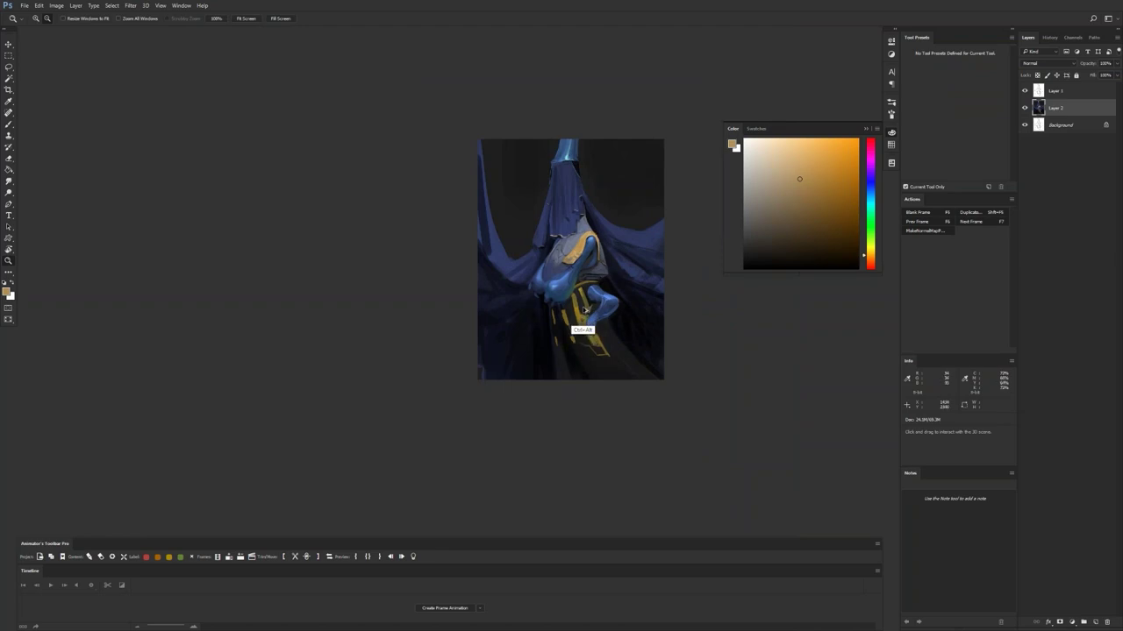
# Step: Mirror the canvas and, with a smaller brush and sampled gold, detail the collar tip and add gold trim along the vest's front edge
pyautogui.press('F4')
pyautogui.keyDown('ctrl'); pyautogui.click(543, 273); pyautogui.keyUp('ctrl')
pyautogui.click(543, 273)
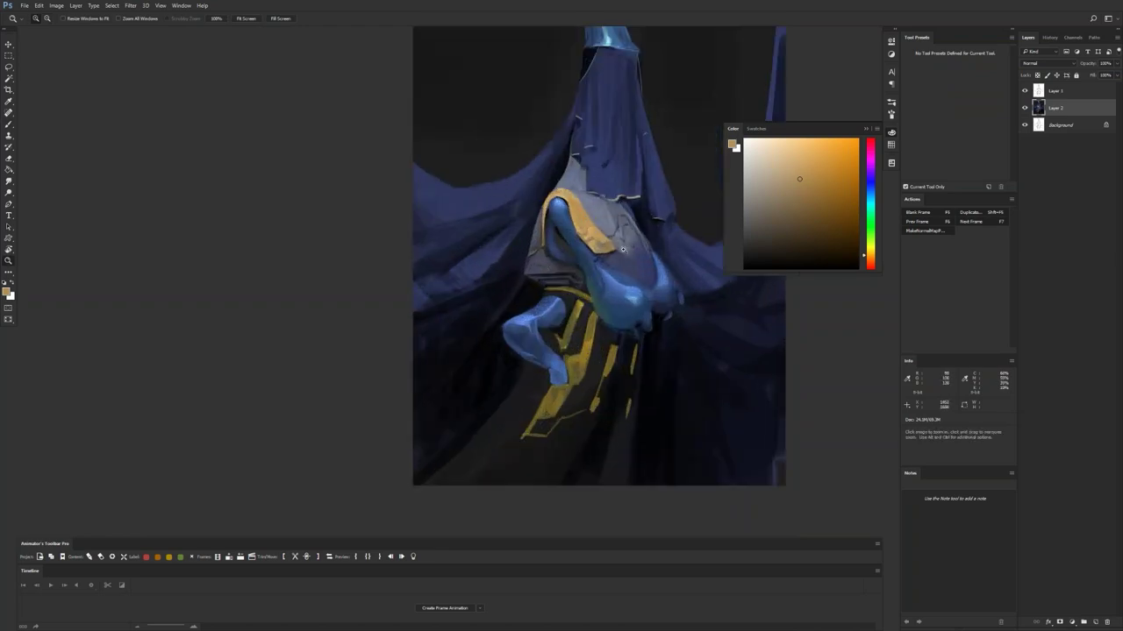
pyautogui.click(602, 257)
pyautogui.press('b')
pyautogui.keyDown('alt'); pyautogui.click(599, 272); pyautogui.keyUp('alt')
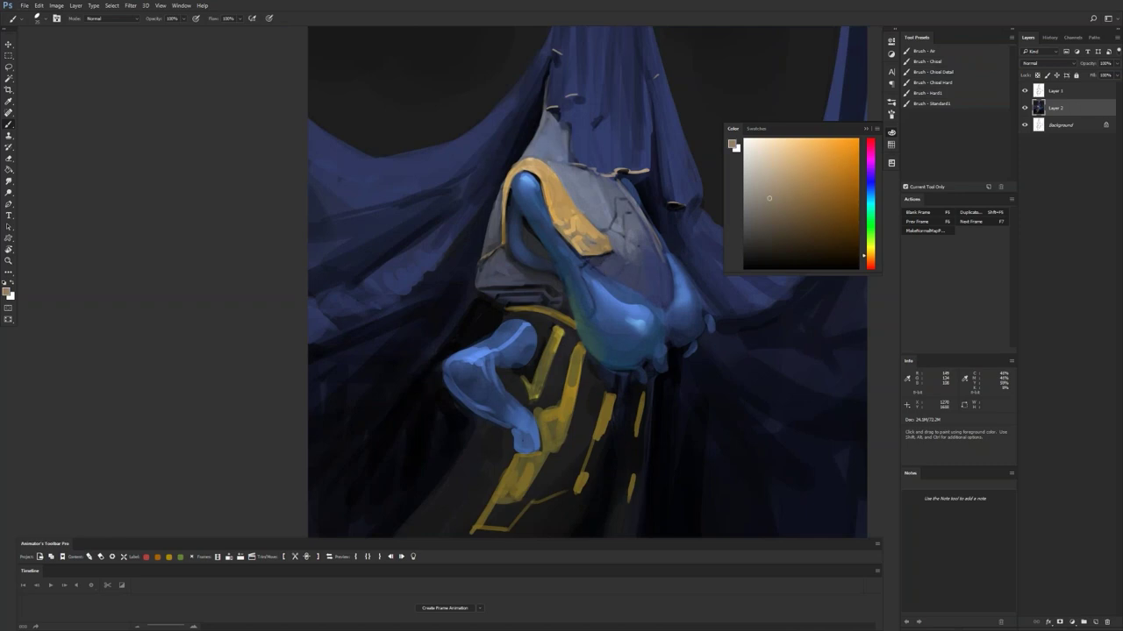
pyautogui.press('[')
pyautogui.press('[')
pyautogui.keyDown('alt'); pyautogui.click(592, 237); pyautogui.keyUp('alt')
pyautogui.moveTo(602, 254)
pyautogui.mouseDown()
pyautogui.moveTo(664, 263)
pyautogui.moveTo(654, 237)
pyautogui.mouseUp()
pyautogui.moveTo(628, 198); pyautogui.dragTo(659, 244)
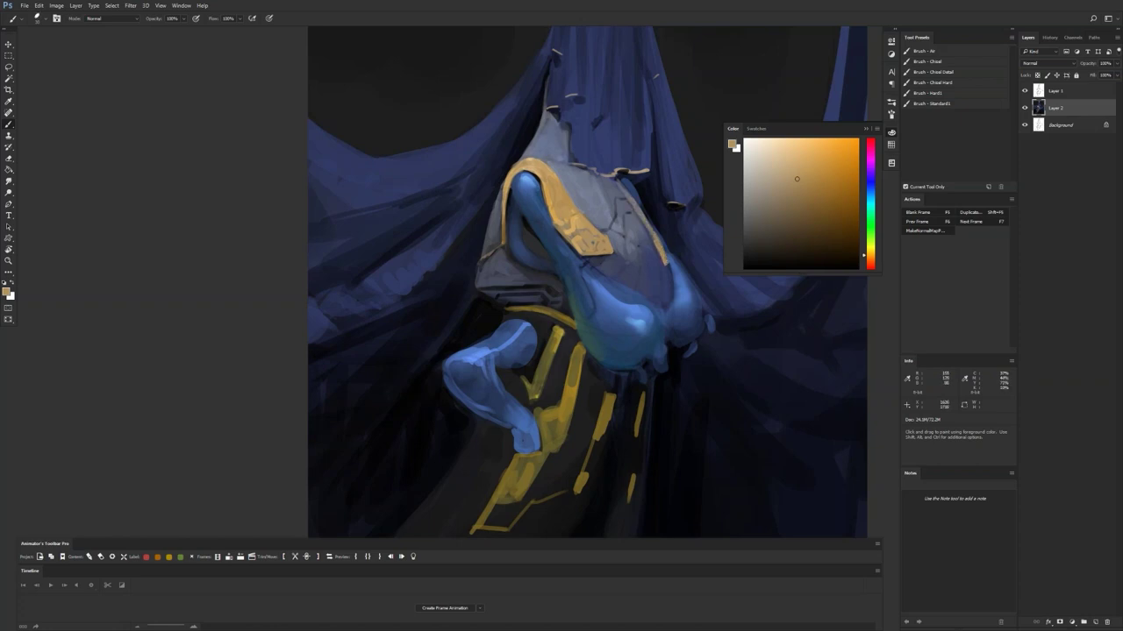
# Step: Mirror the canvas, reset the foreground colour to black, and add dark accents to the gold collar's tip
pyautogui.press('z')
pyautogui.keyDown('alt'); pyautogui.click(668, 274); pyautogui.keyUp('alt')
pyautogui.keyDown('alt'); pyautogui.click(667, 274); pyautogui.keyUp('alt')
pyautogui.keyDown('alt'); pyautogui.click(667, 274); pyautogui.keyUp('alt')
pyautogui.hotkey('ctrl', 'shift', 'h')
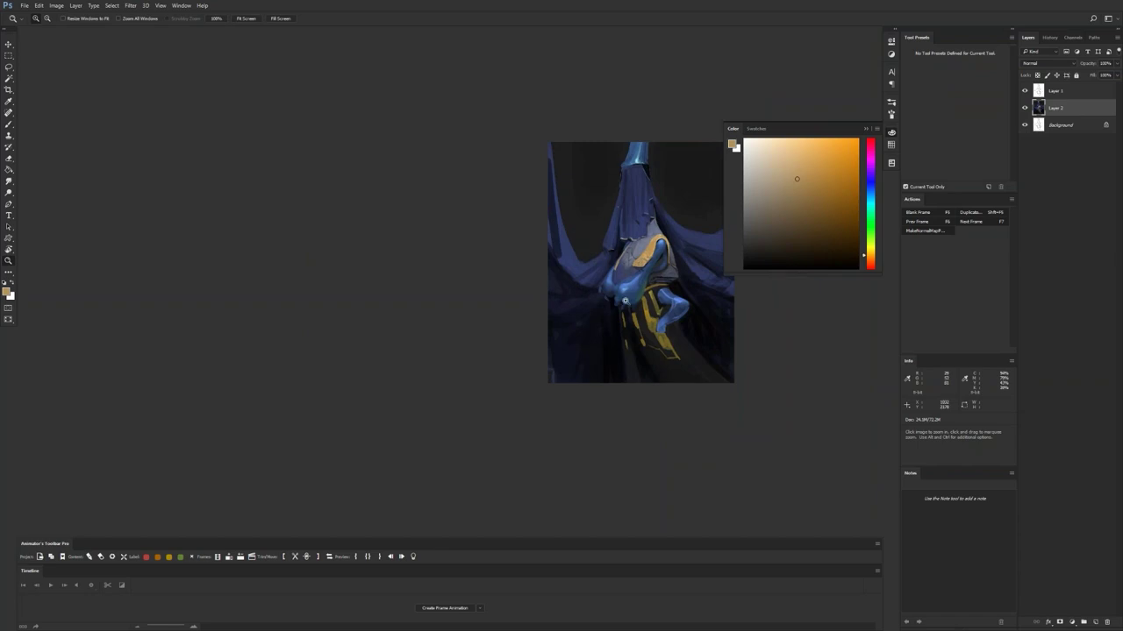
pyautogui.click(624, 301)
pyautogui.press('b')
pyautogui.press('d')
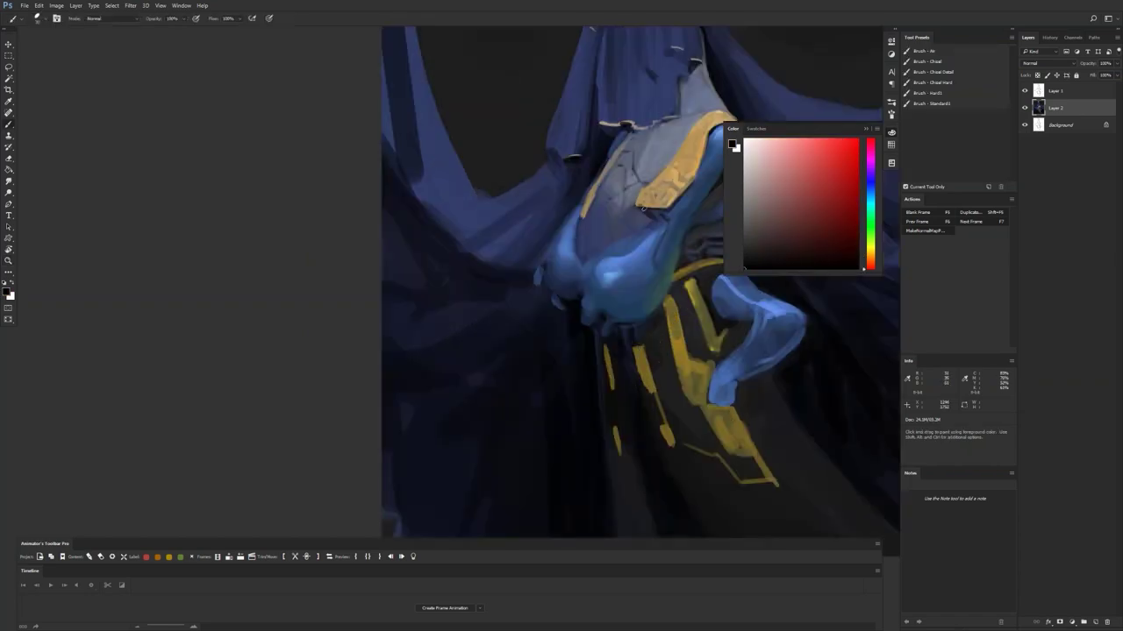
pyautogui.press('space')
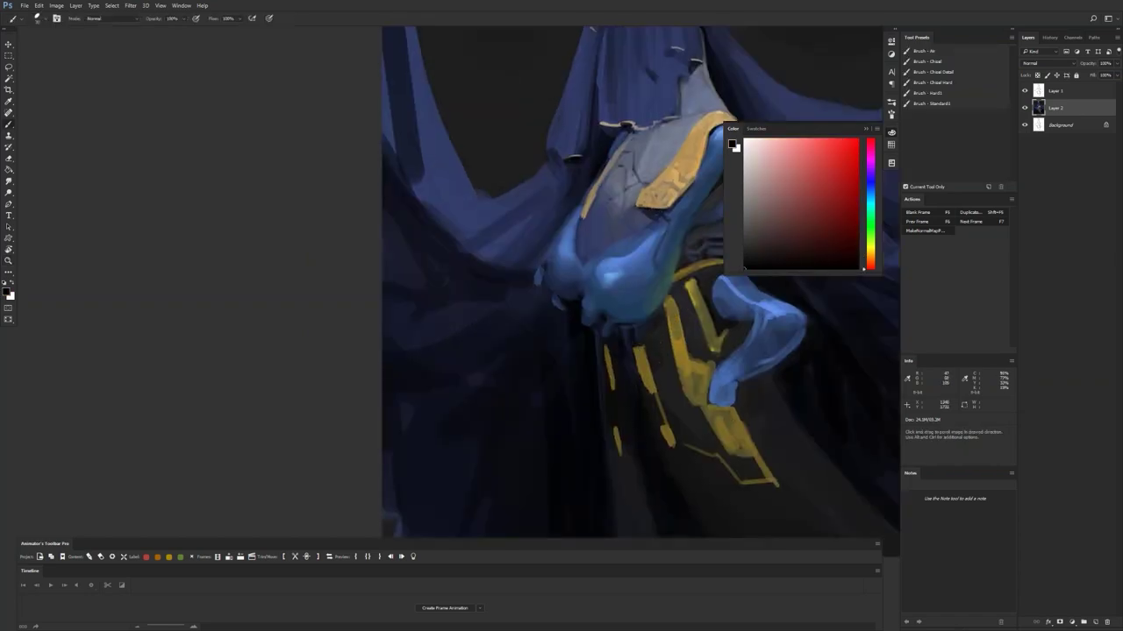
pyautogui.hotkey('ctrl', '0')
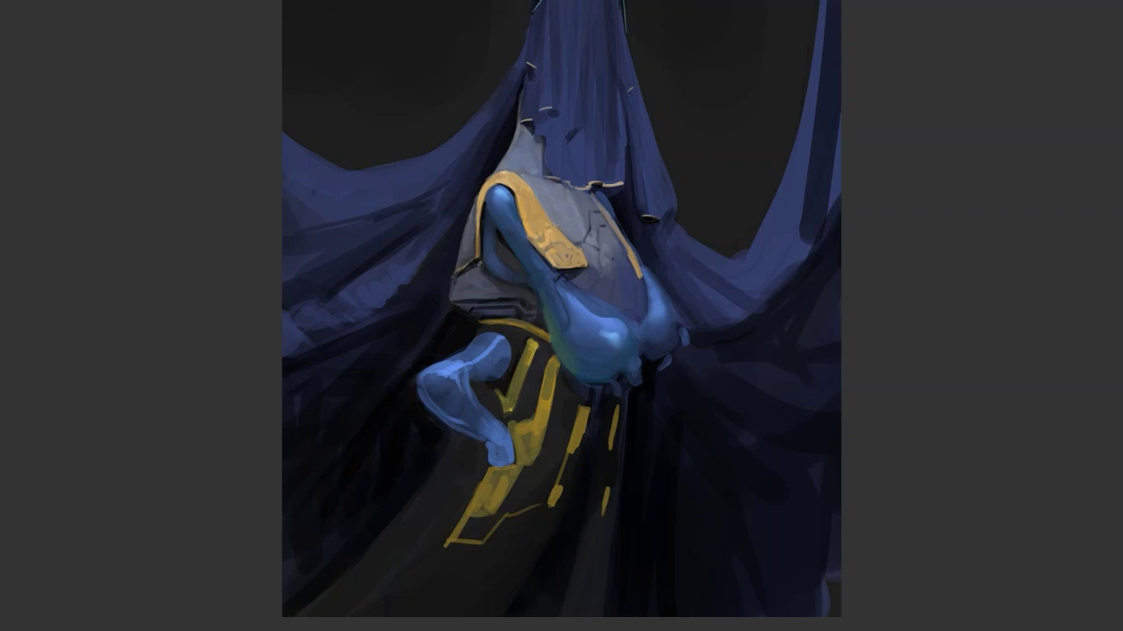
# Step: Extend the gold trim along the diagonal seam on the vest's rear side and mirror the canvas
pyautogui.moveTo(477, 257); pyautogui.dragTo(453, 271)
pyautogui.scroll(-3, 512, 222)
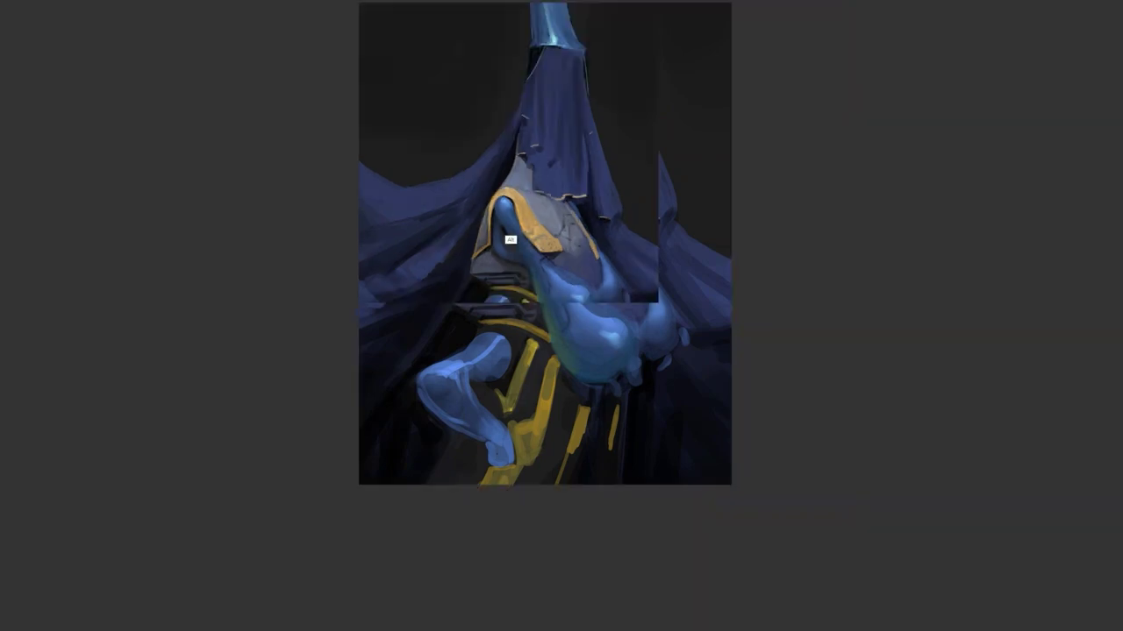
pyautogui.press('h')
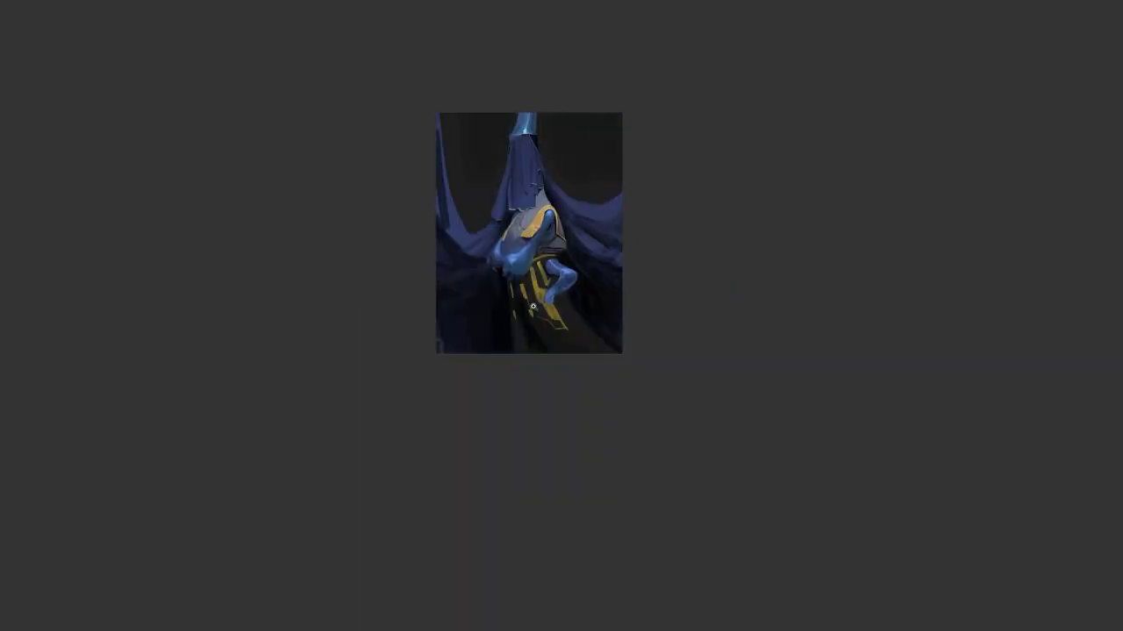
# Step: Paint a slim dark-blue forearm hanging below the clasped hands and shape its wrist, hand and fingers
pyautogui.scroll(3, 533, 305)
pyautogui.moveTo(450, 219)
pyautogui.mouseDown()
pyautogui.moveTo(447, 295)
pyautogui.moveTo(427, 322)
pyautogui.mouseUp()
pyautogui.moveTo(444, 273); pyautogui.dragTo(428, 335)
pyautogui.moveTo(437, 297)
pyautogui.mouseDown()
pyautogui.moveTo(399, 347)
pyautogui.moveTo(413, 364)
pyautogui.moveTo(408, 345)
pyautogui.moveTo(414, 363)
pyautogui.moveTo(438, 312)
pyautogui.moveTo(409, 352)
pyautogui.moveTo(434, 325)
pyautogui.mouseUp()
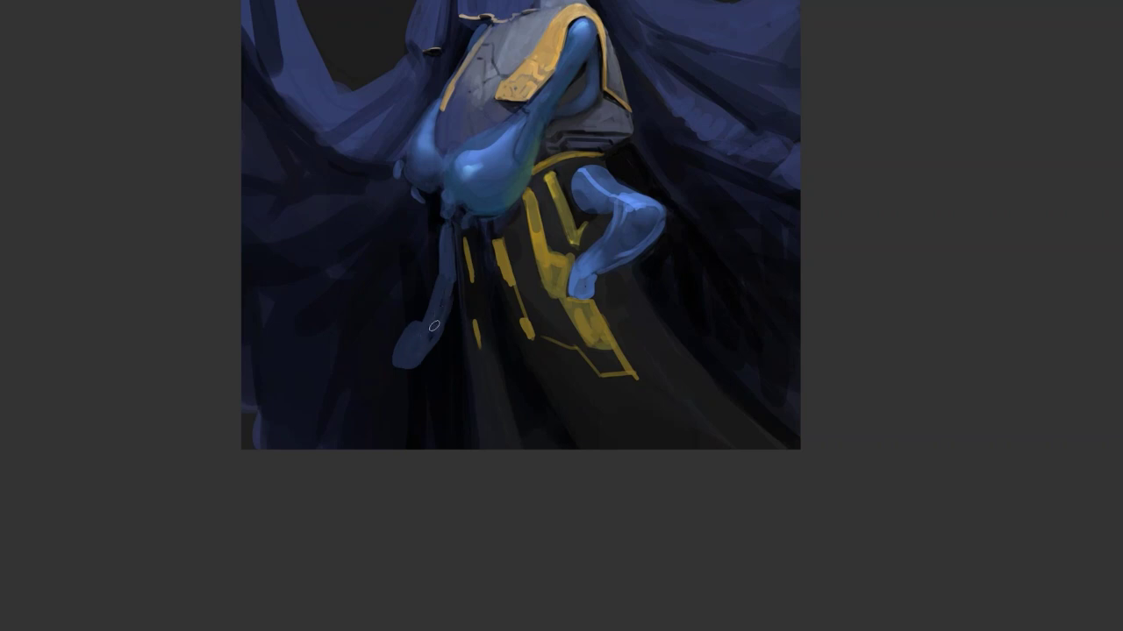
pyautogui.moveTo(403, 366)
pyautogui.mouseDown()
pyautogui.moveTo(397, 388)
pyautogui.moveTo(405, 368)
pyautogui.moveTo(411, 406)
pyautogui.mouseUp()
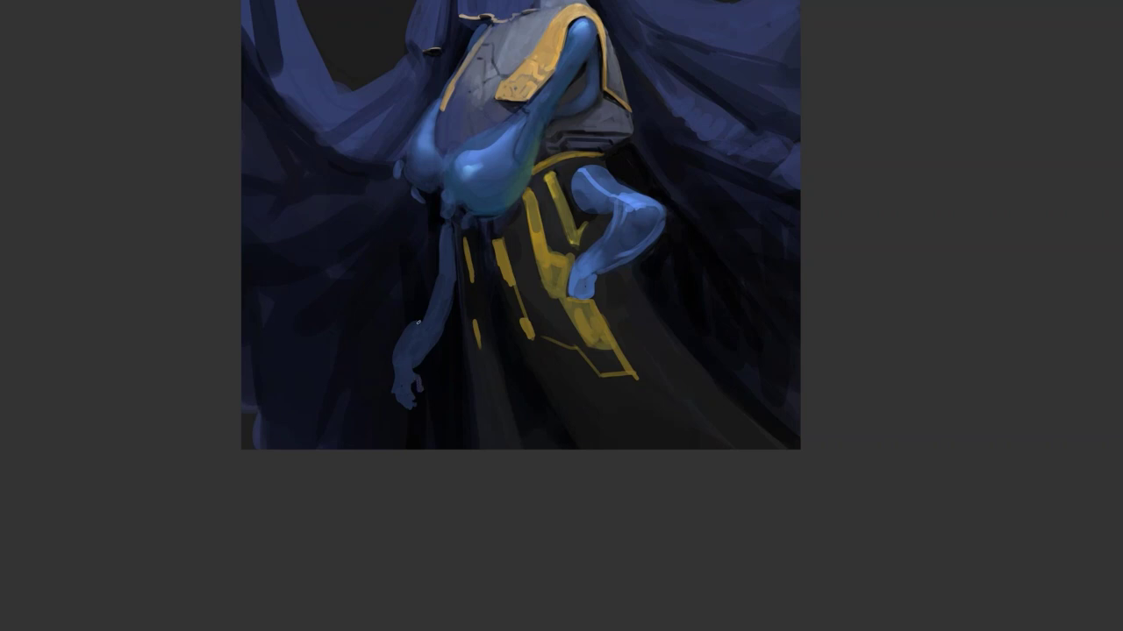
pyautogui.moveTo(396, 344); pyautogui.dragTo(396, 370)
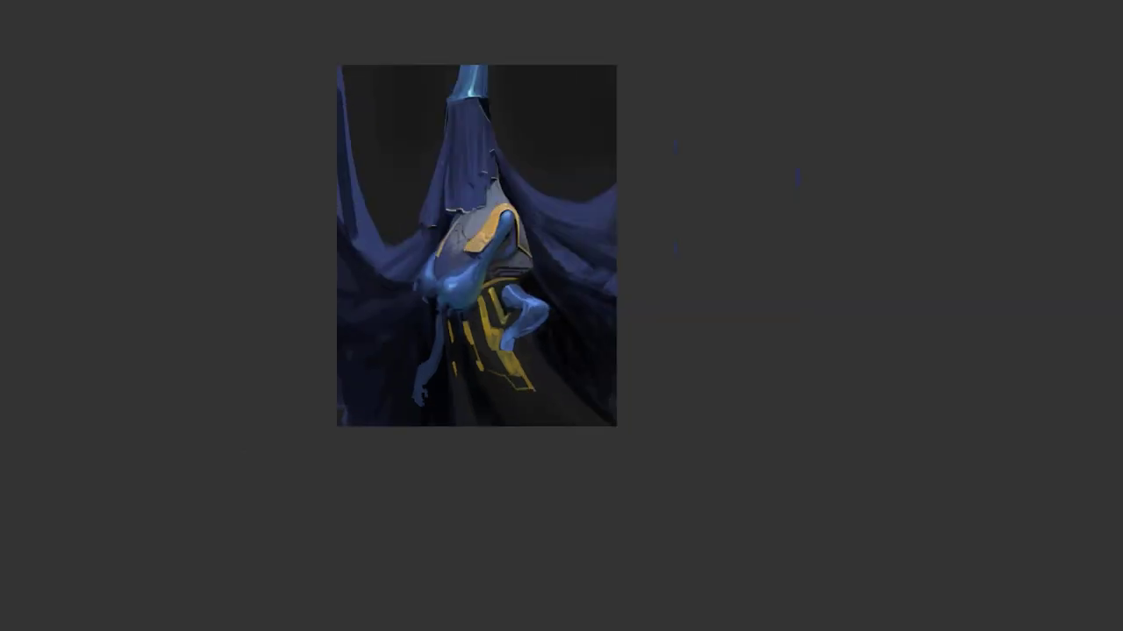
# Step: Check the figure in mirrored view, touch up the vest's upper front edge, and sample the bright blue above the hood
pyautogui.hotkey('ctrl', 'shift', 'h')
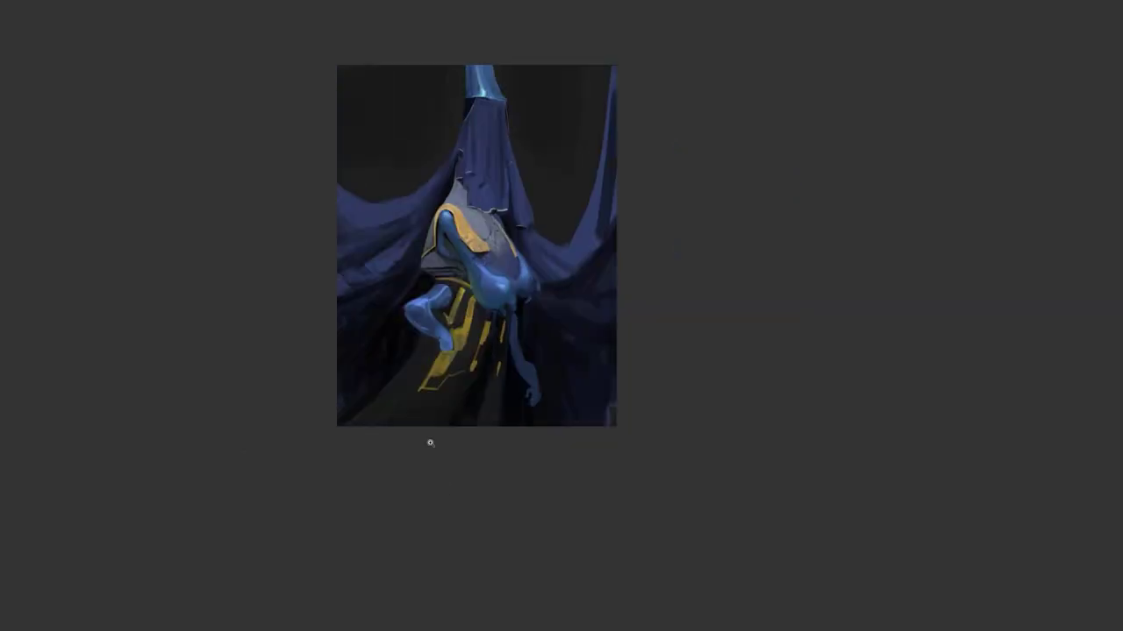
pyautogui.press('m')
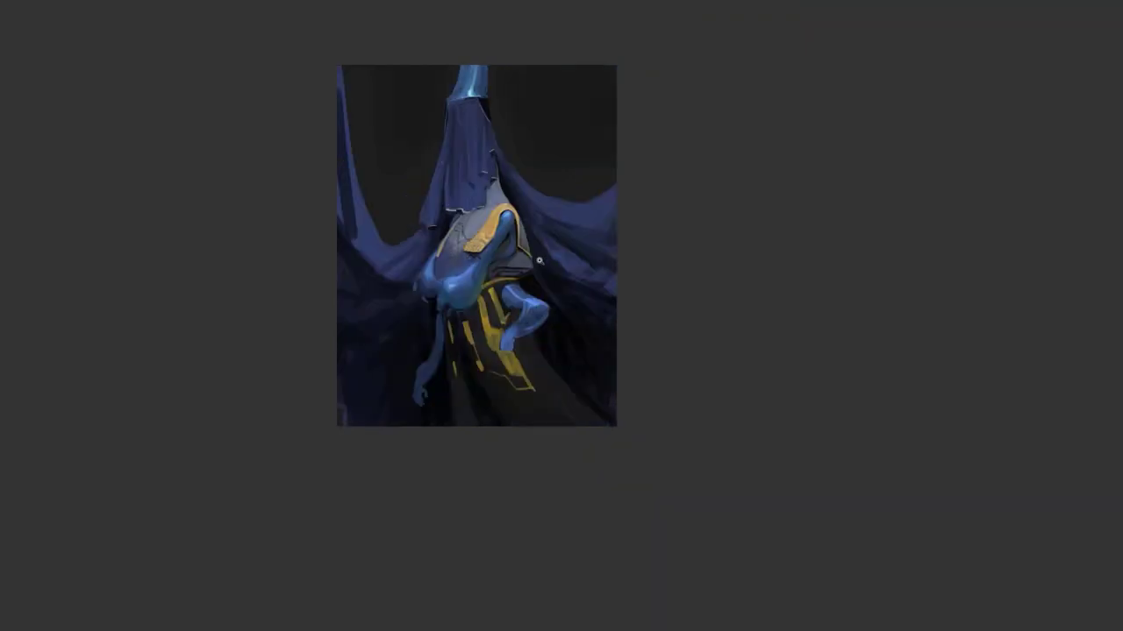
pyautogui.scroll(2, 539, 261)
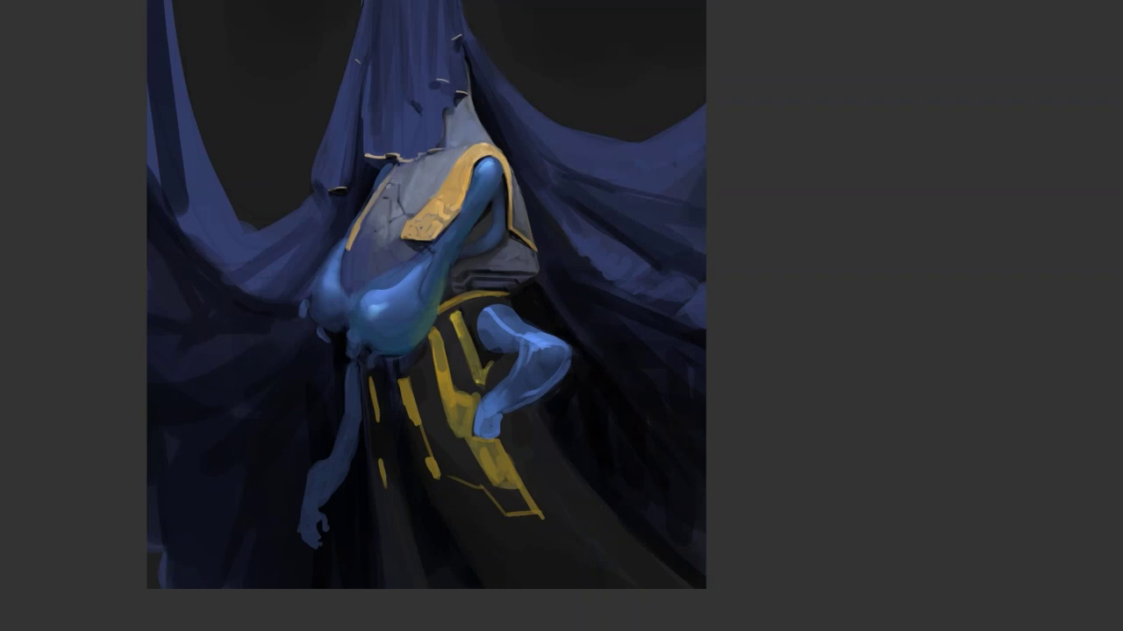
pyautogui.moveTo(390, 181)
pyautogui.mouseDown()
pyautogui.moveTo(363, 216)
pyautogui.moveTo(383, 189)
pyautogui.mouseUp()
pyautogui.press('alt')
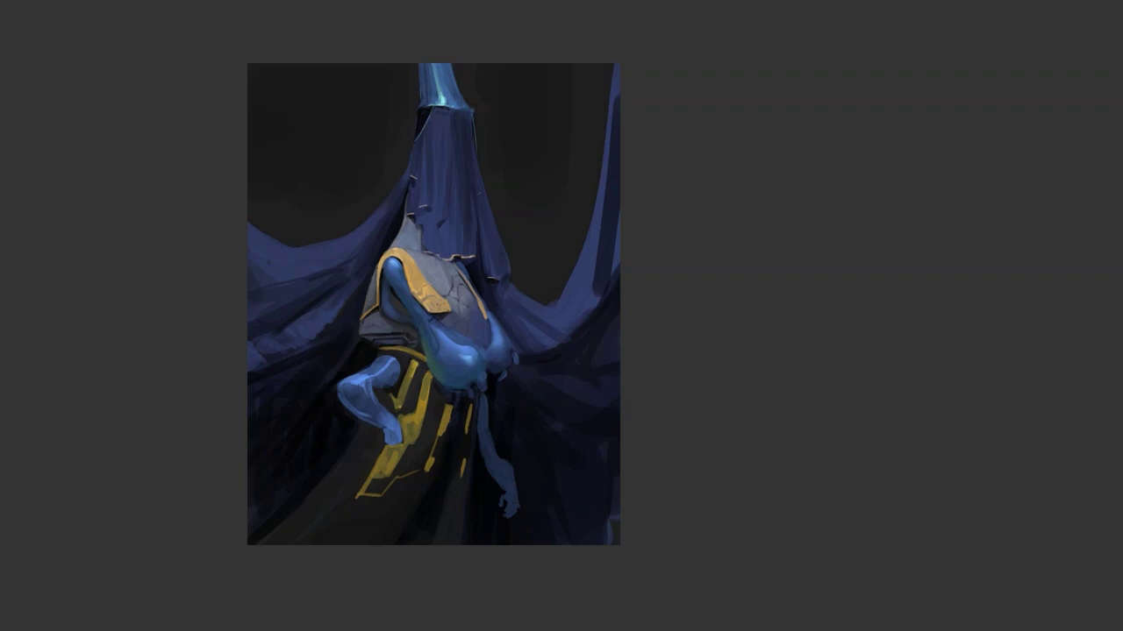
pyautogui.press('h')
pyautogui.keyDown('alt'); pyautogui.click(440, 96); pyautogui.keyUp('alt')
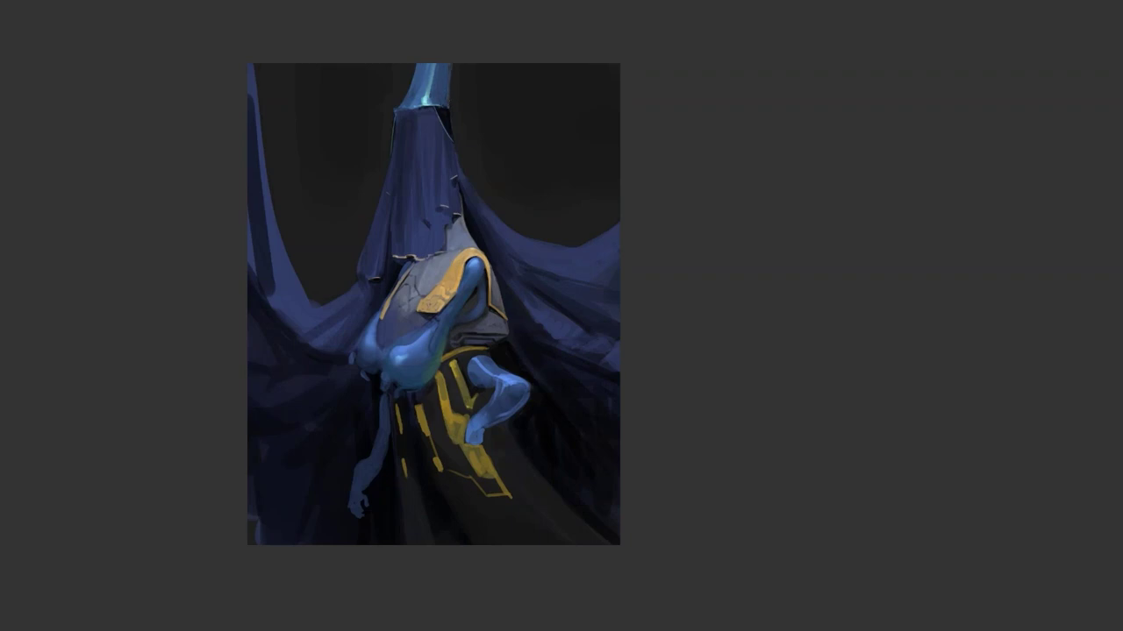
# Step: Switch to Chrome, open ArtStation in a new tab, and browse the community artwork gallery
pyautogui.moveTo(561, 629)
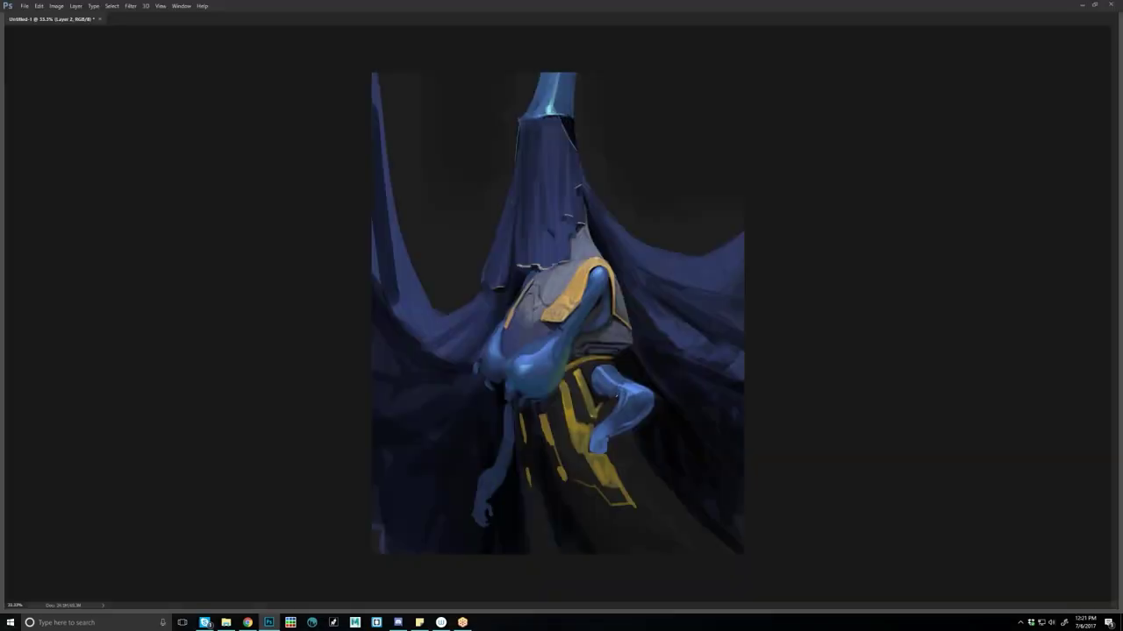
pyautogui.click(247, 622)
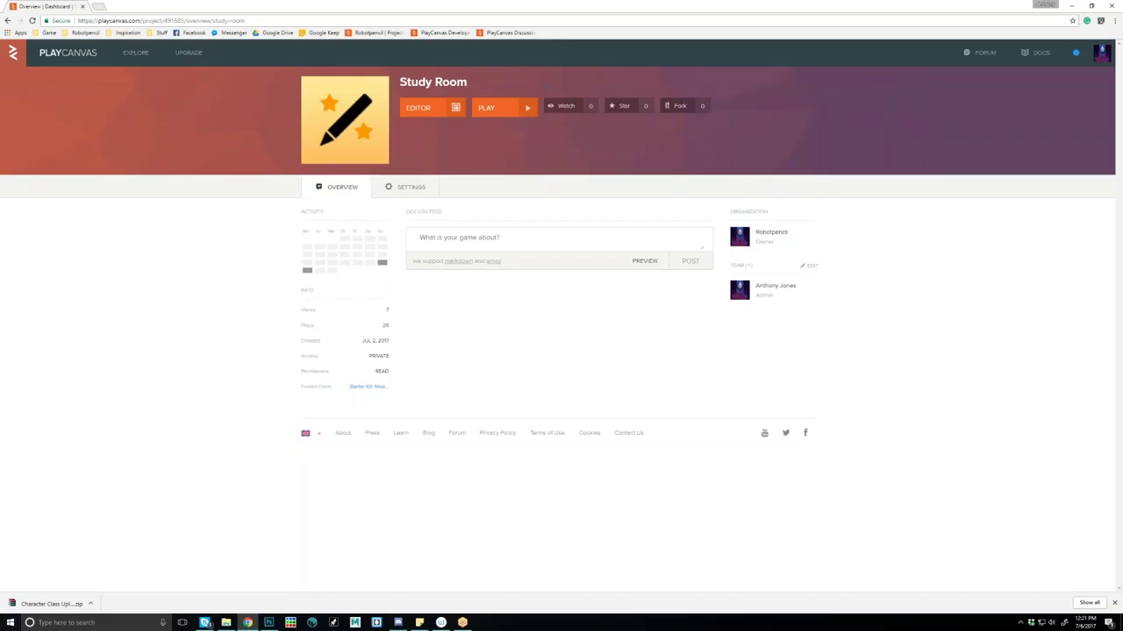
pyautogui.hotkey('ctrl', 't')
pyautogui.write('art')
pyautogui.press('Return')
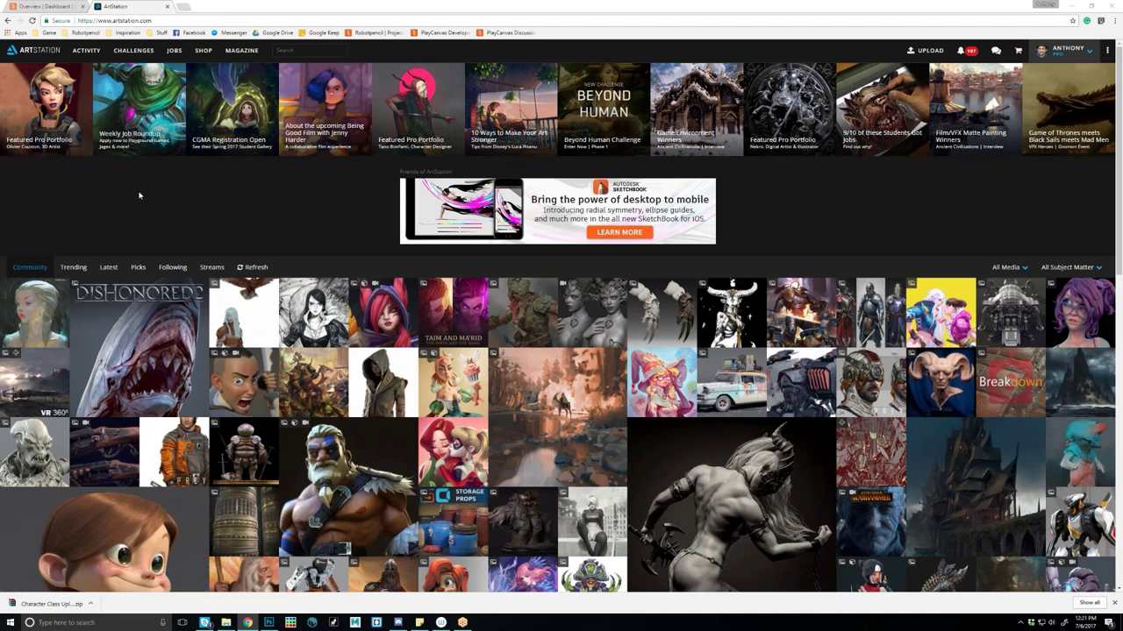
pyautogui.scroll(-2, 175, 207)
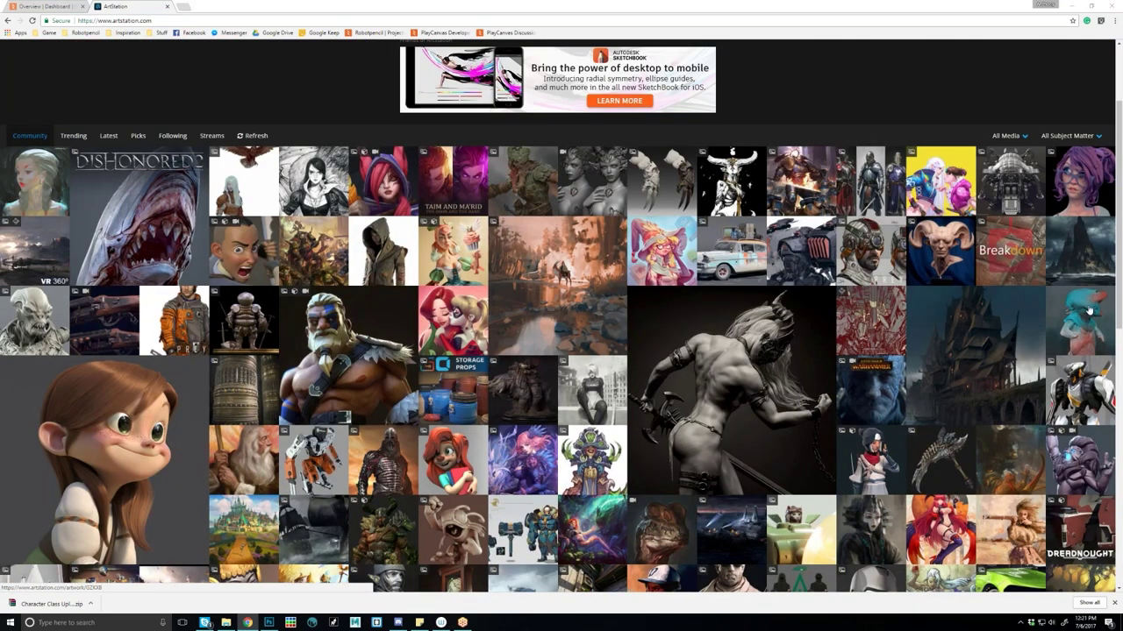
pyautogui.scroll(-1, 837, 423)
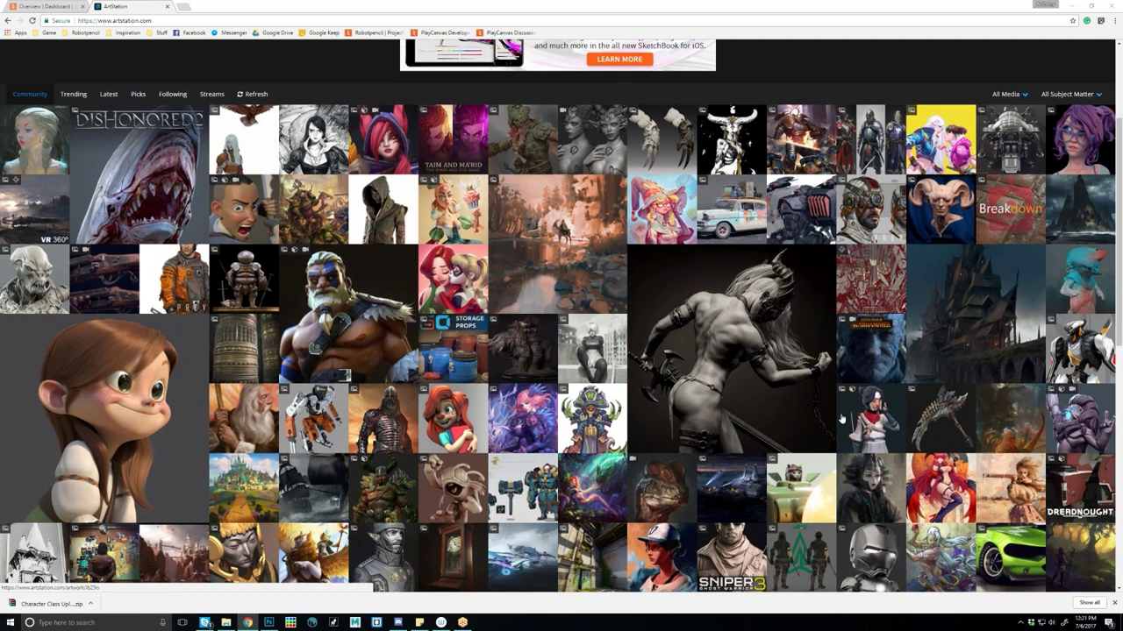
pyautogui.scroll(-1, 838, 427)
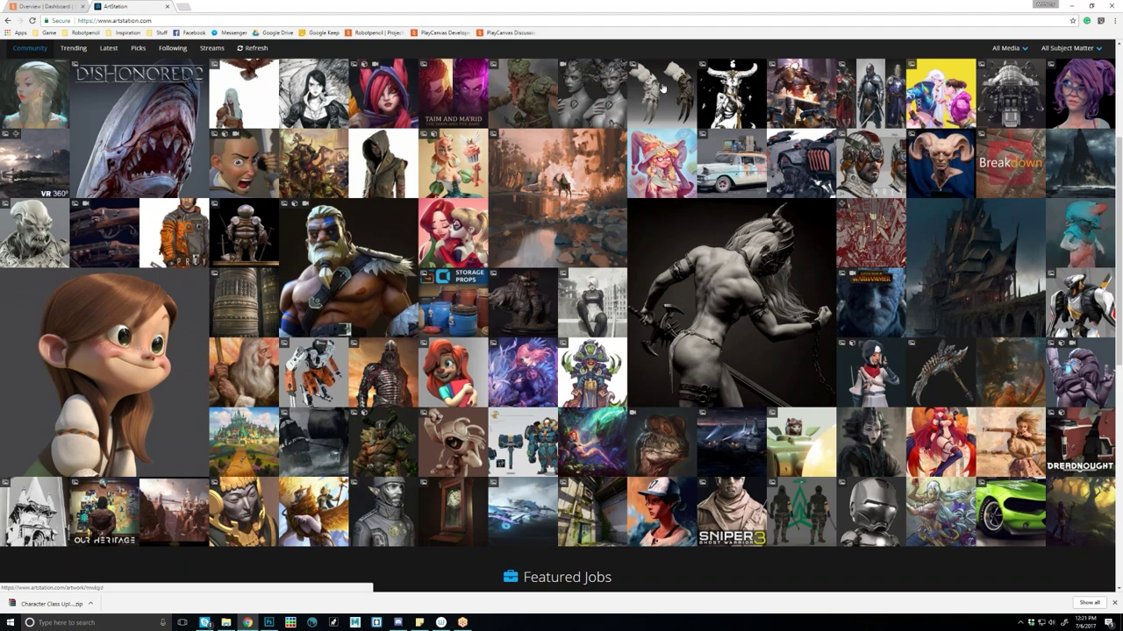
# Step: View the Black Hand Warclaw and Bloody Whale artworks, returning to the gallery after each
pyautogui.click(664, 112)
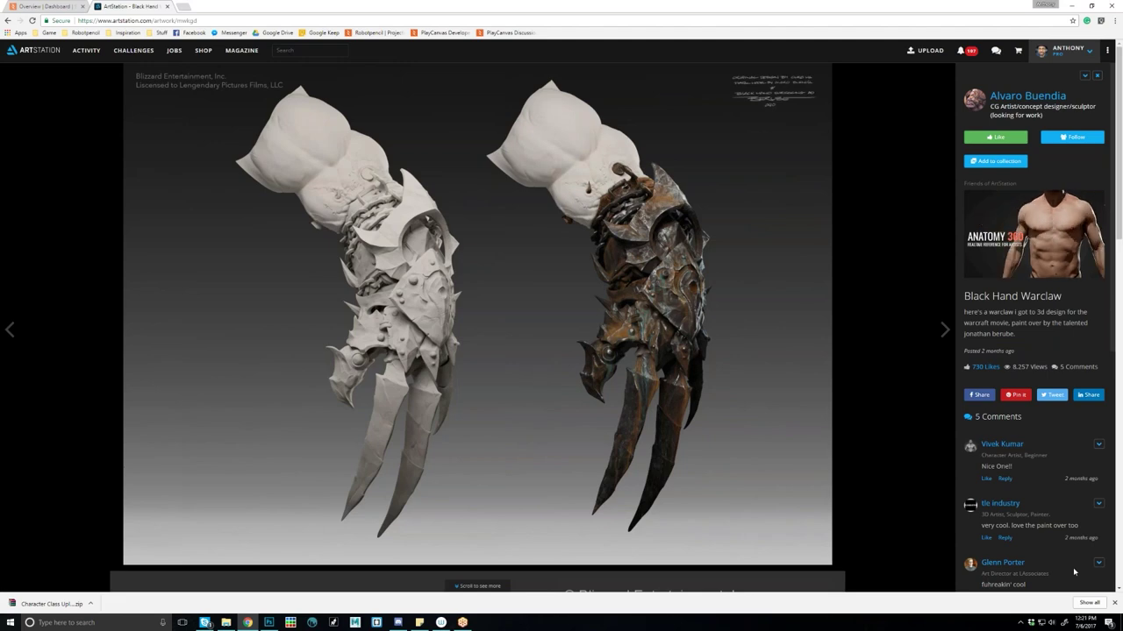
pyautogui.click(9, 20)
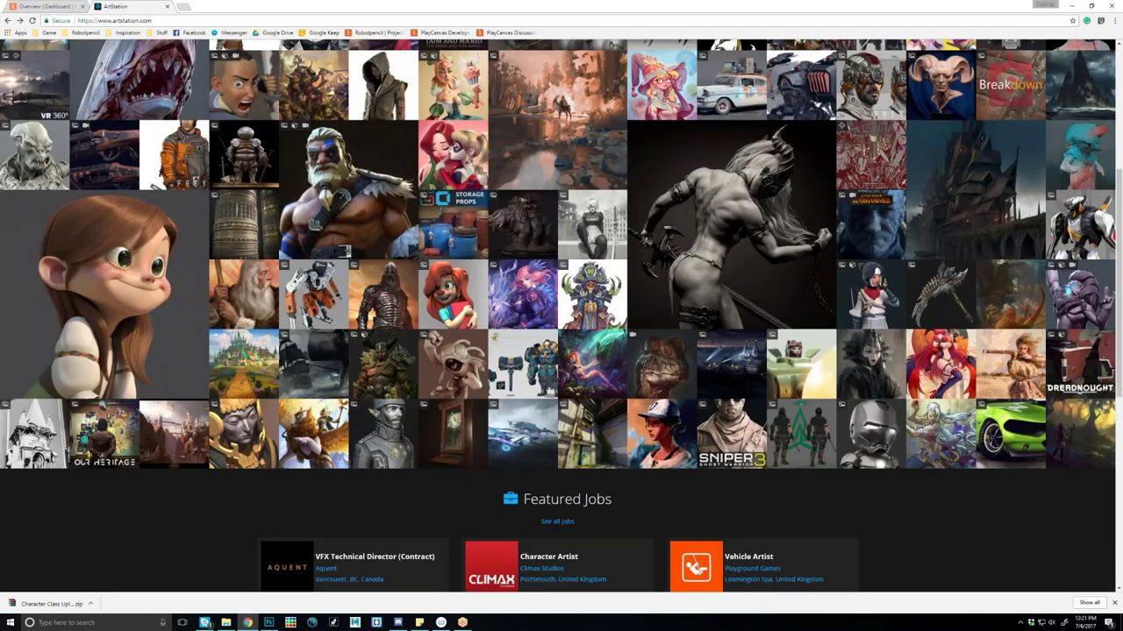
pyautogui.scroll(2, 131, 158)
pyautogui.click(137, 180)
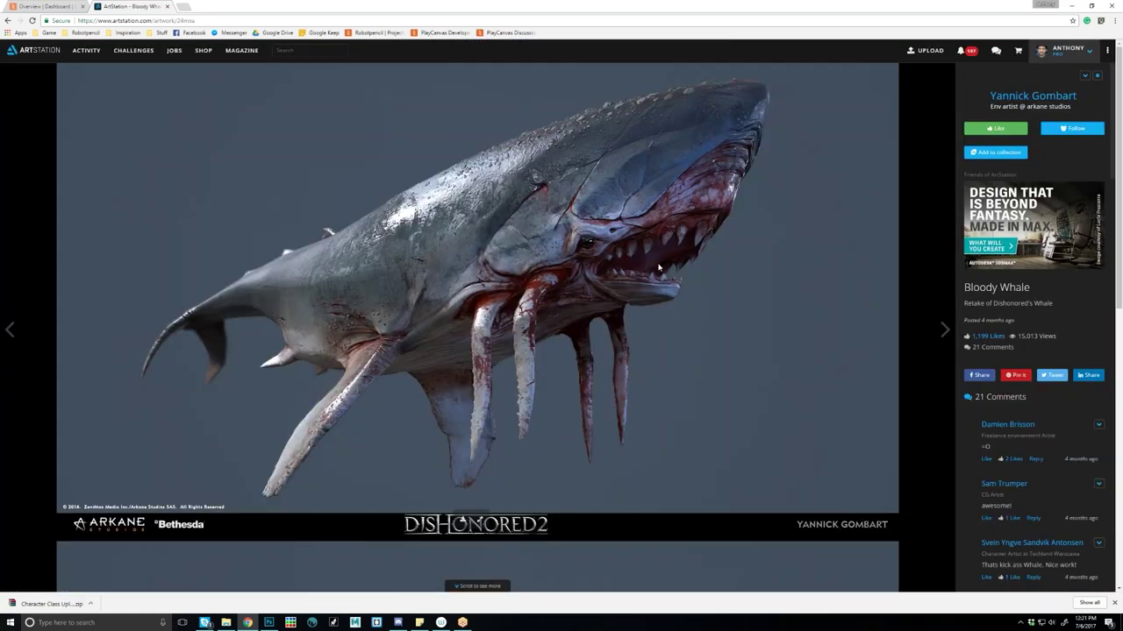
pyautogui.click(8, 21)
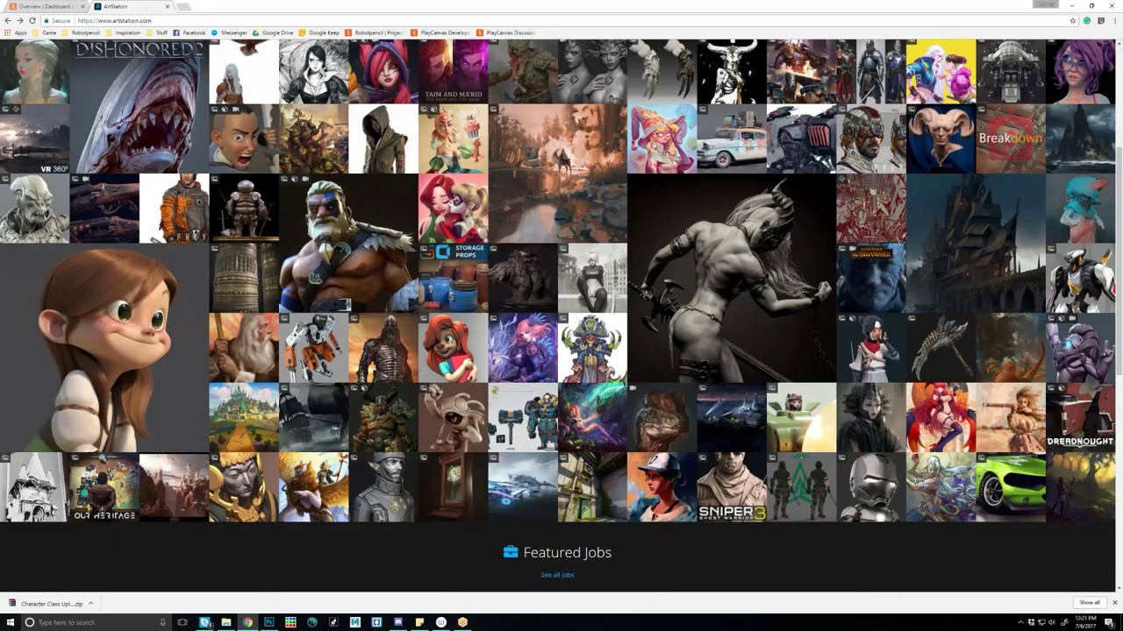
# Step: View the dark mech concept artwork and return to the ArtStation community gallery
pyautogui.click(811, 157)
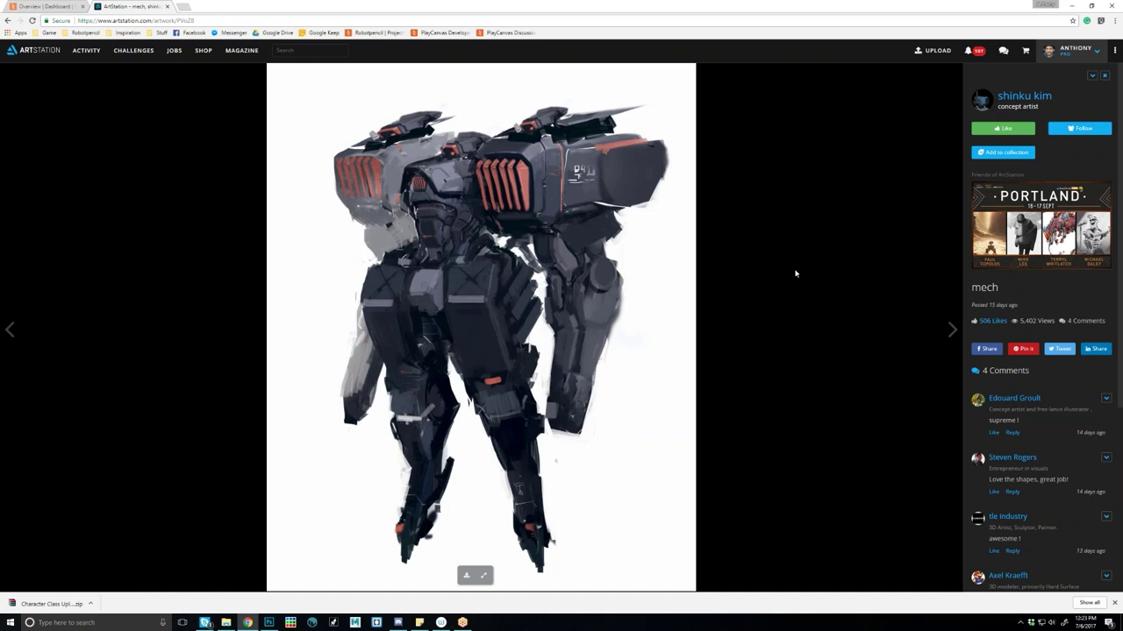
pyautogui.click(42, 52)
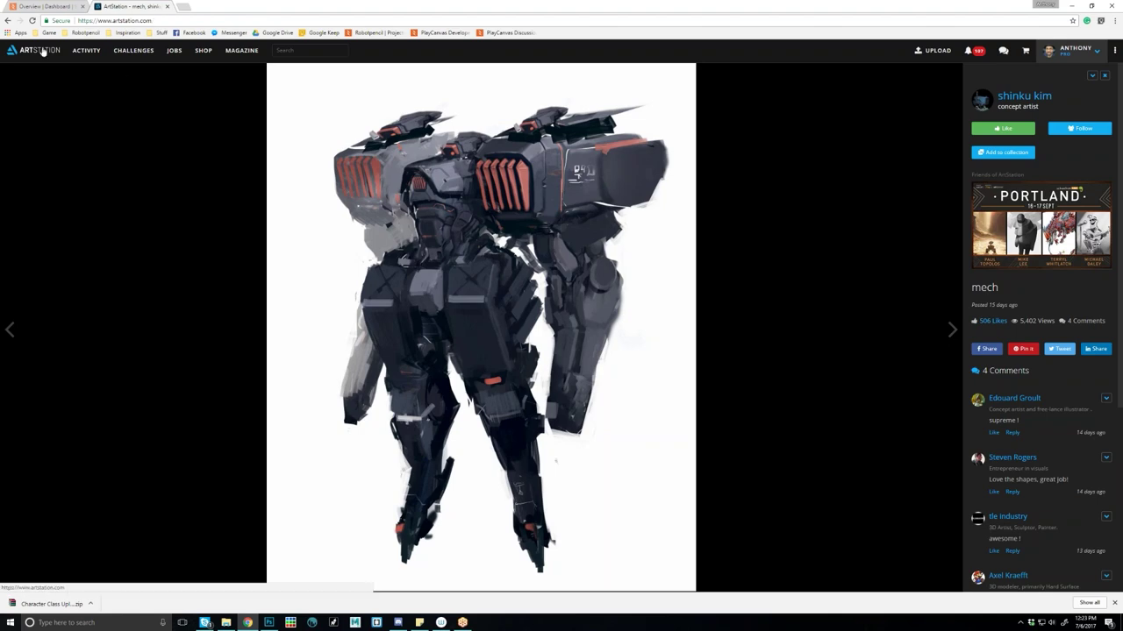
pyautogui.scroll(1, 877, 410)
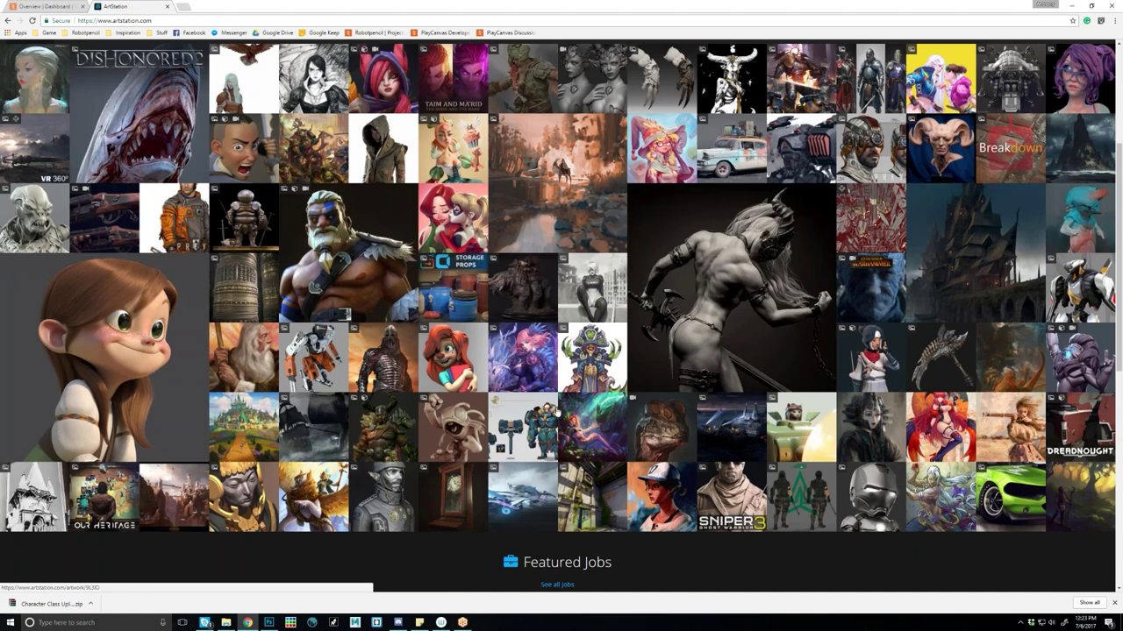
pyautogui.scroll(1, 592, 414)
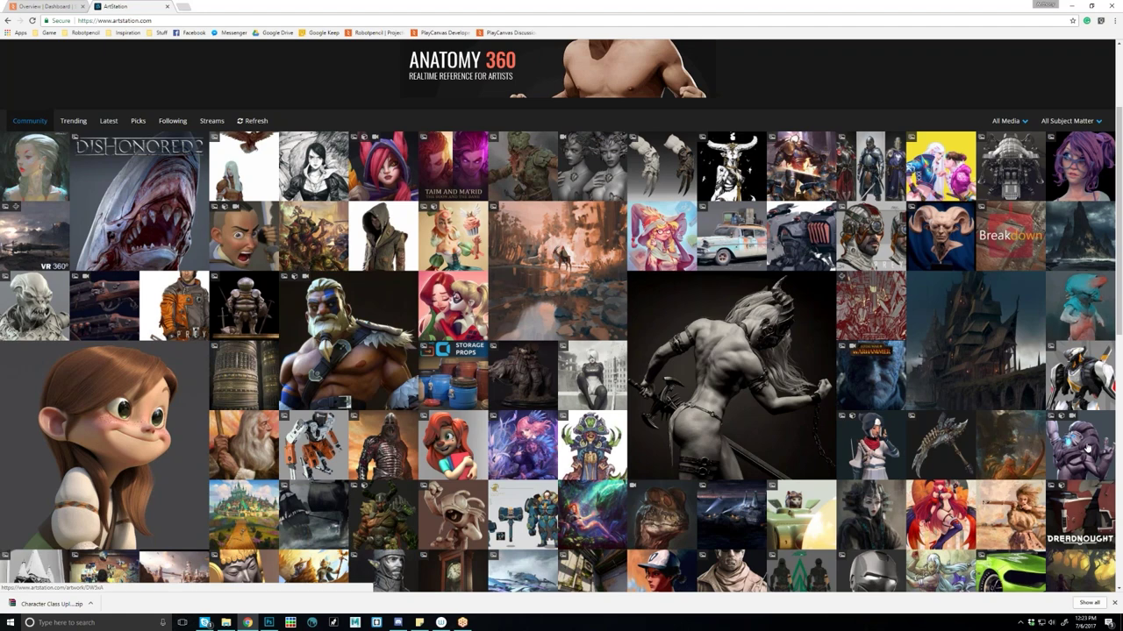
# Step: Open pinterest.com/Robotpencil/ in a new tab and look over the first rows of boards
pyautogui.click(183, 6)
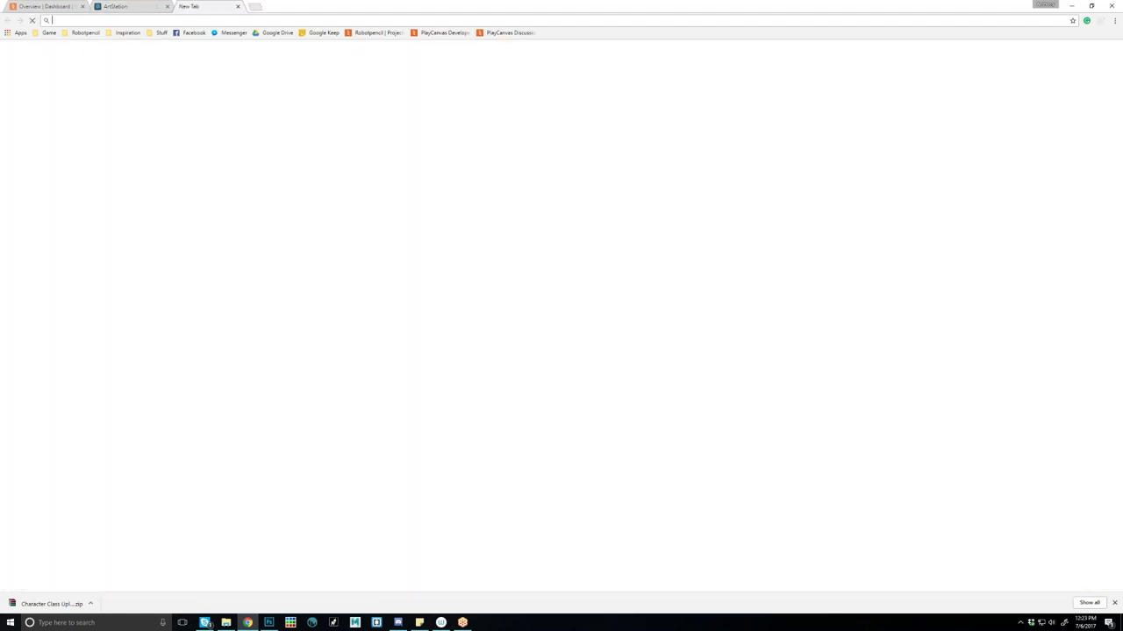
pyautogui.write('pinterest.com/Robotpencil/')
pyautogui.press('Return')
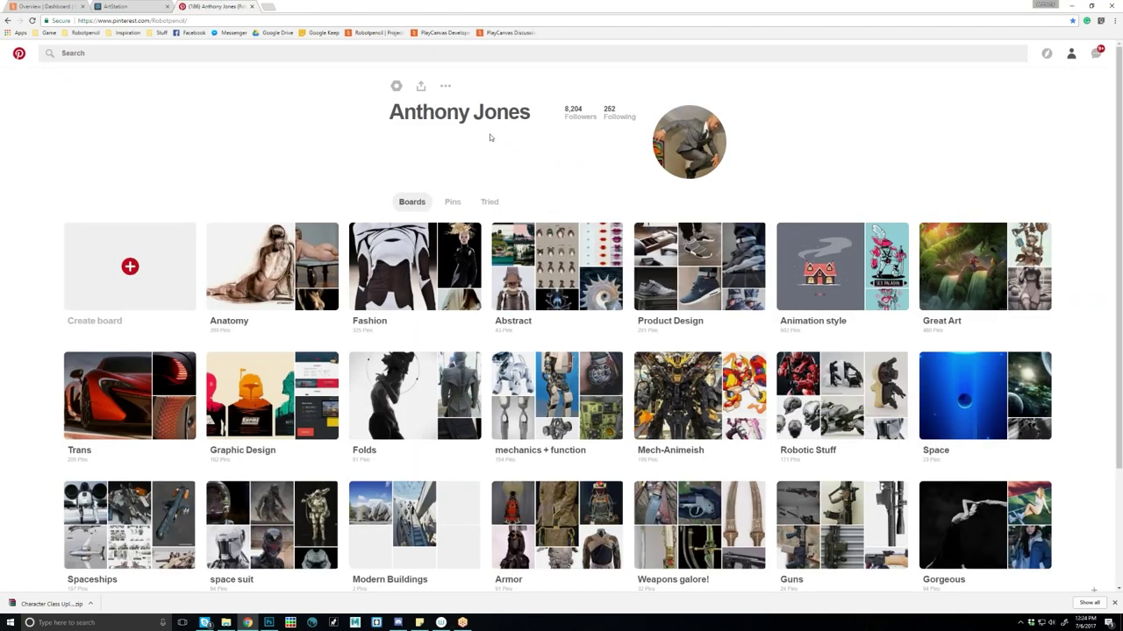
pyautogui.scroll(-2, 527, 179)
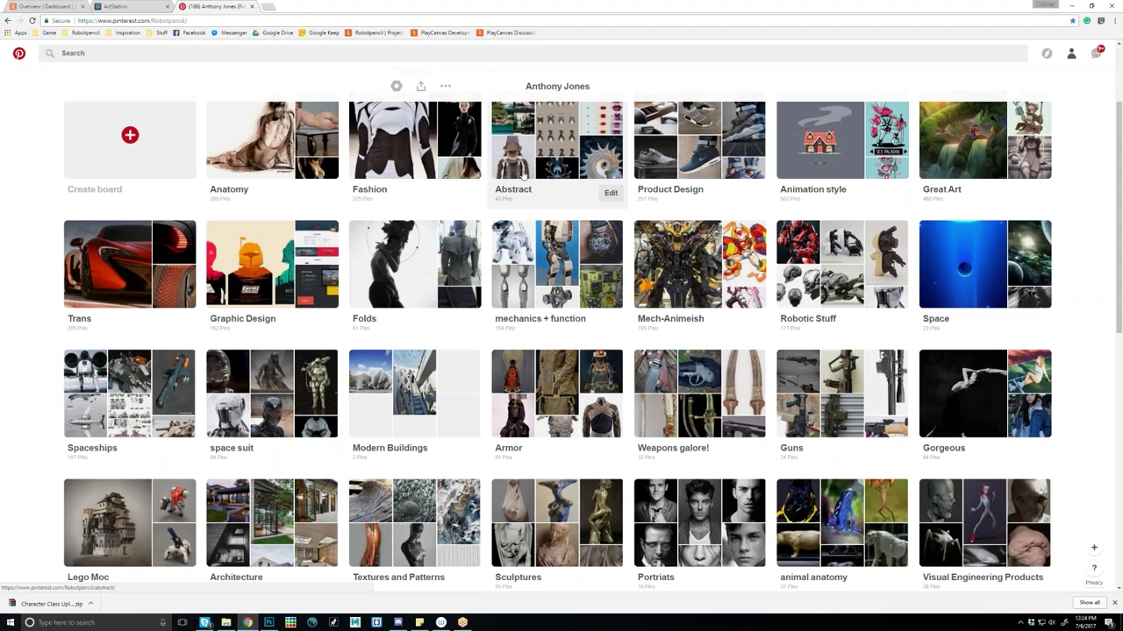
# Step: Look through the ArtStation gallery once more and return to the Pinterest profile
pyautogui.click(151, 15)
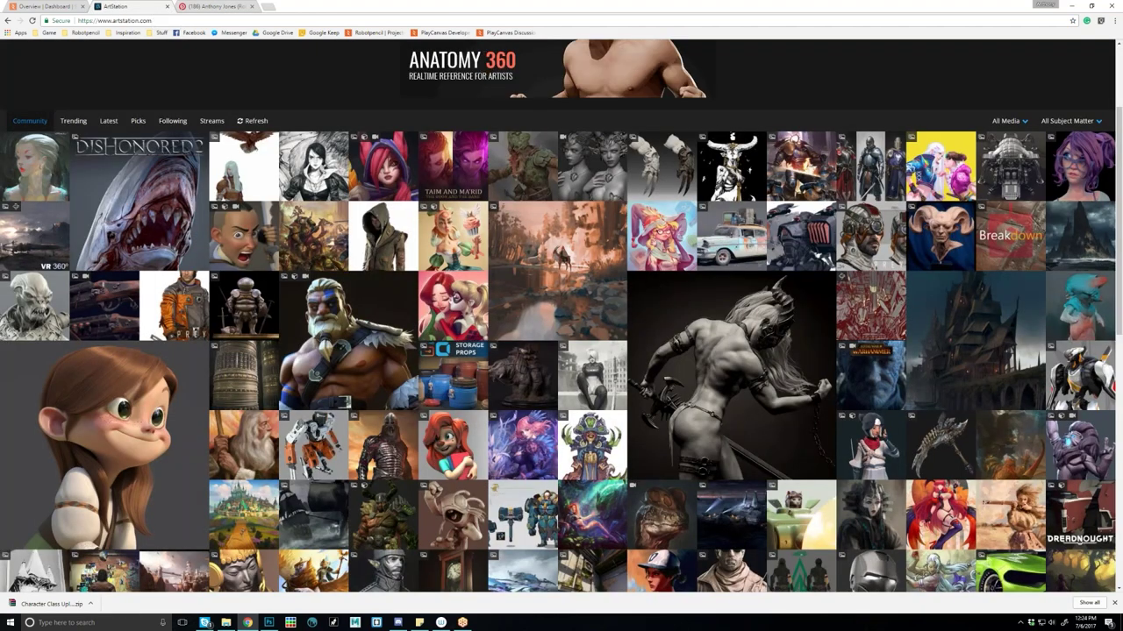
pyautogui.scroll(-3, 765, 236)
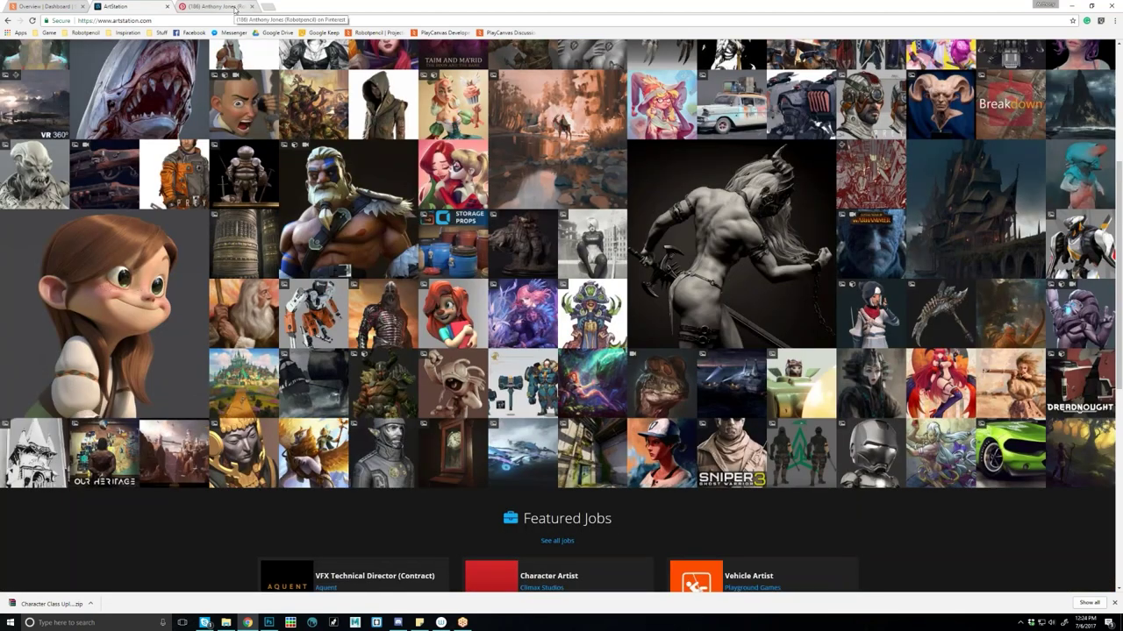
pyautogui.click(235, 7)
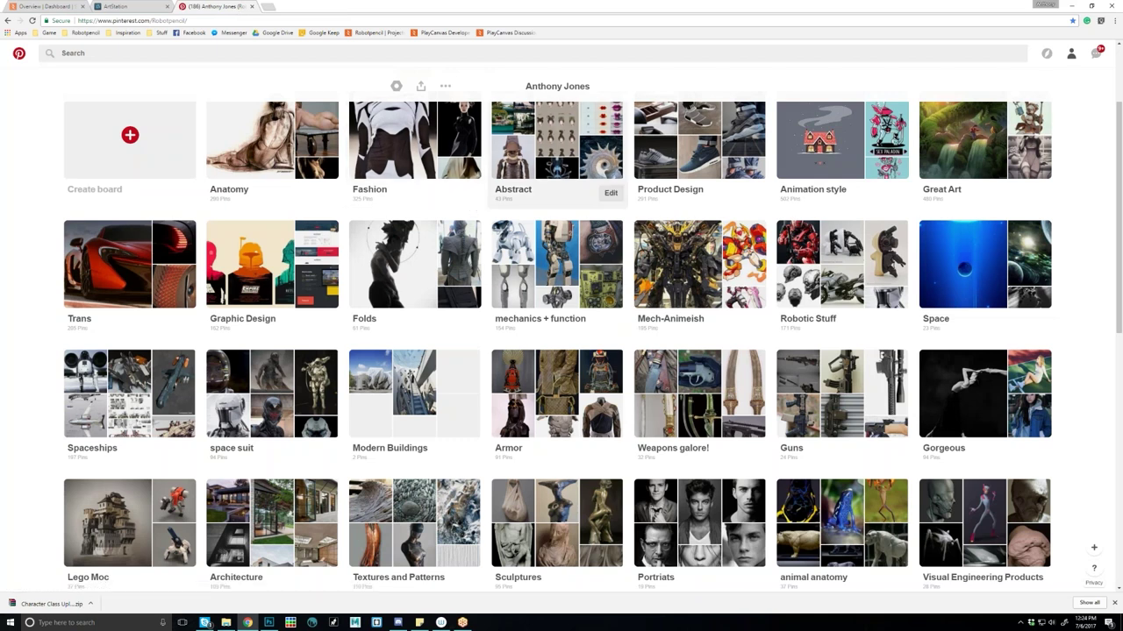
# Step: Review all the Pinterest reference boards, open the mechanics + function board, and look through its pins
pyautogui.scroll(-1, 532, 220)
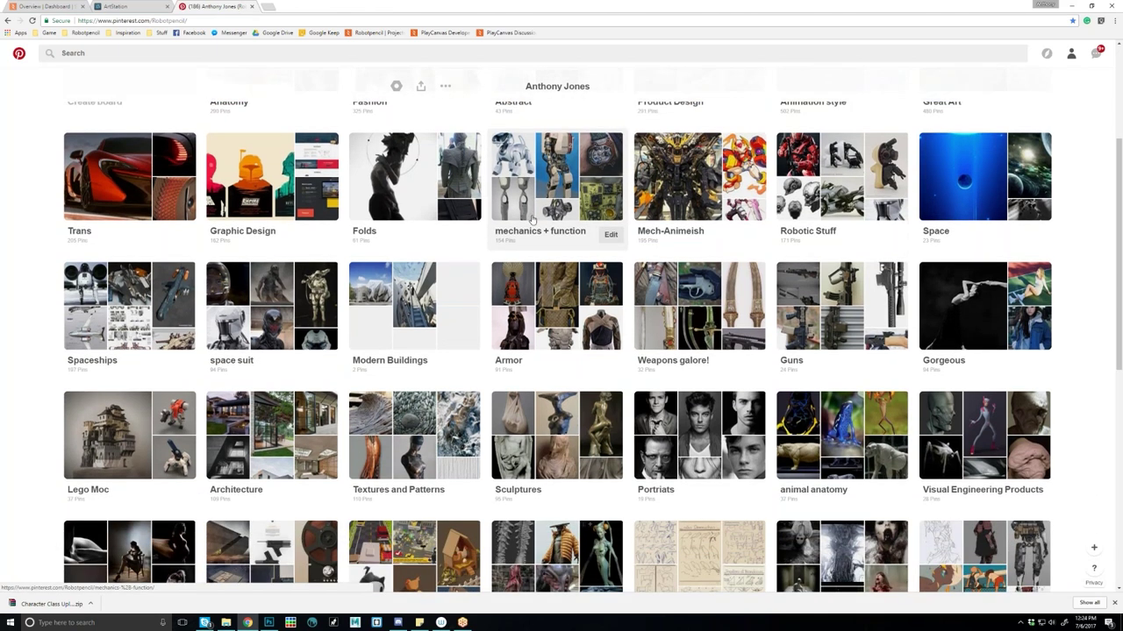
pyautogui.scroll(-2, 535, 219)
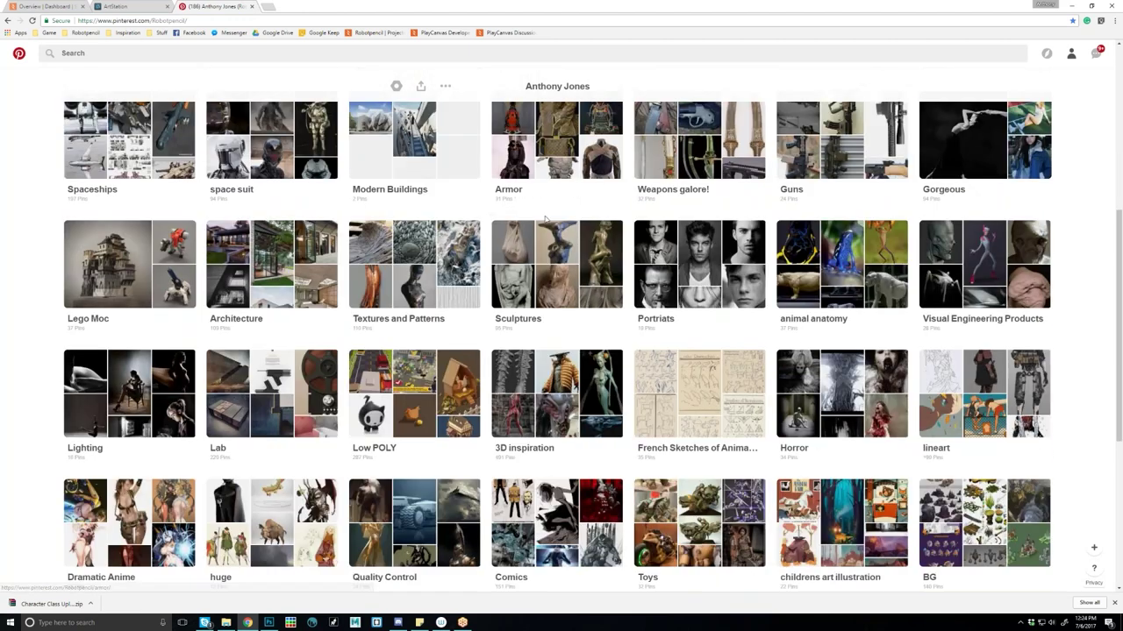
pyautogui.scroll(-2, 562, 223)
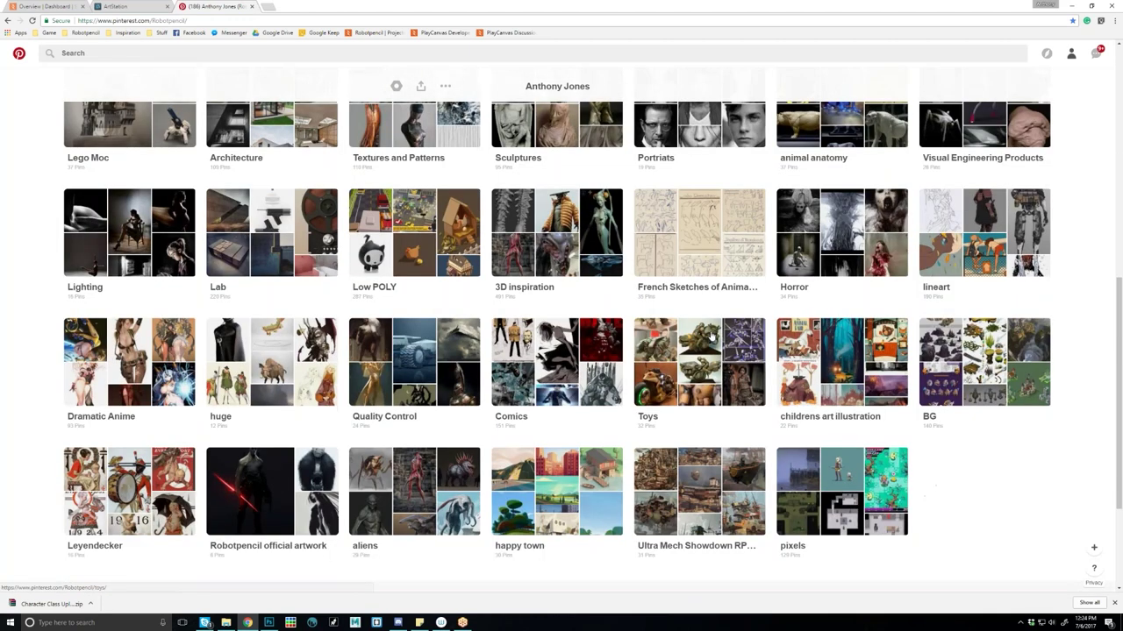
pyautogui.scroll(-1, 710, 338)
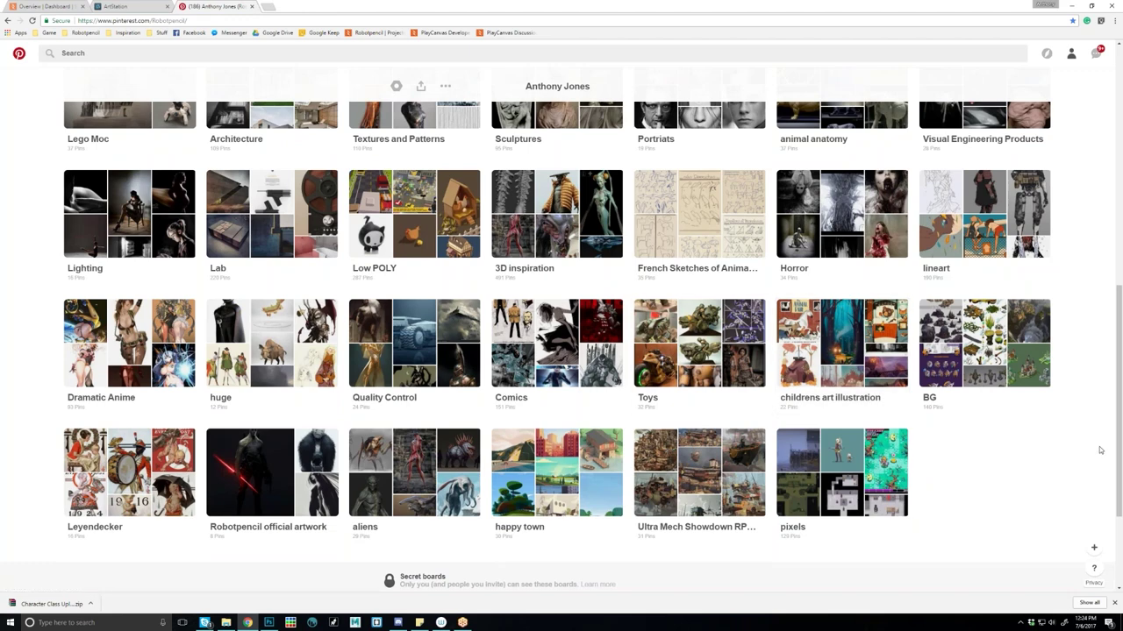
pyautogui.scroll(7, 1078, 440)
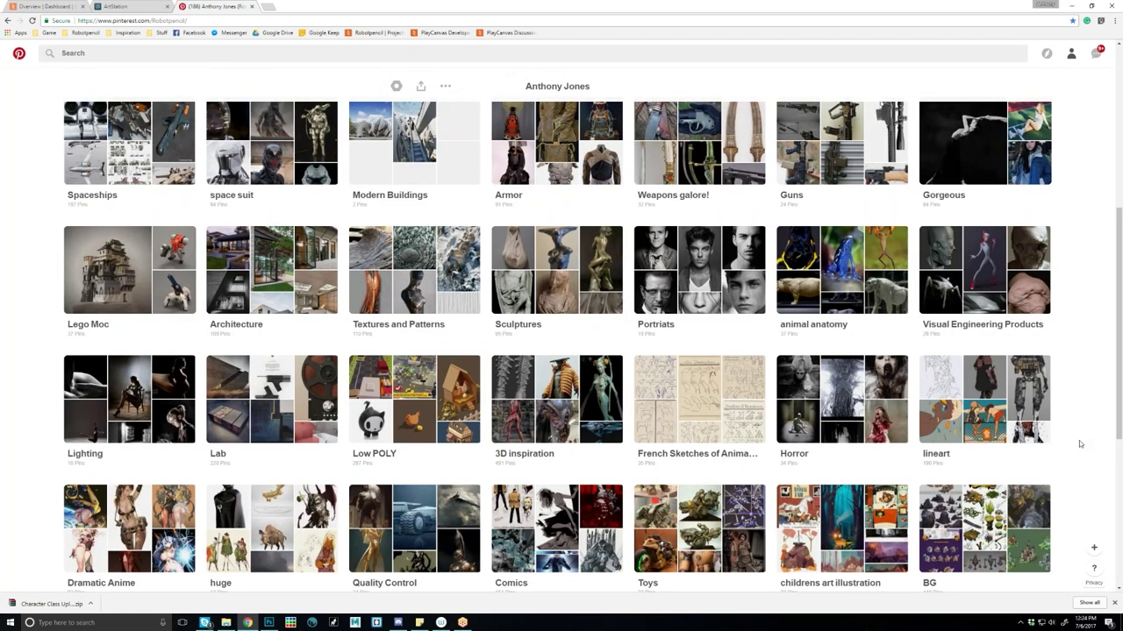
pyautogui.click(535, 404)
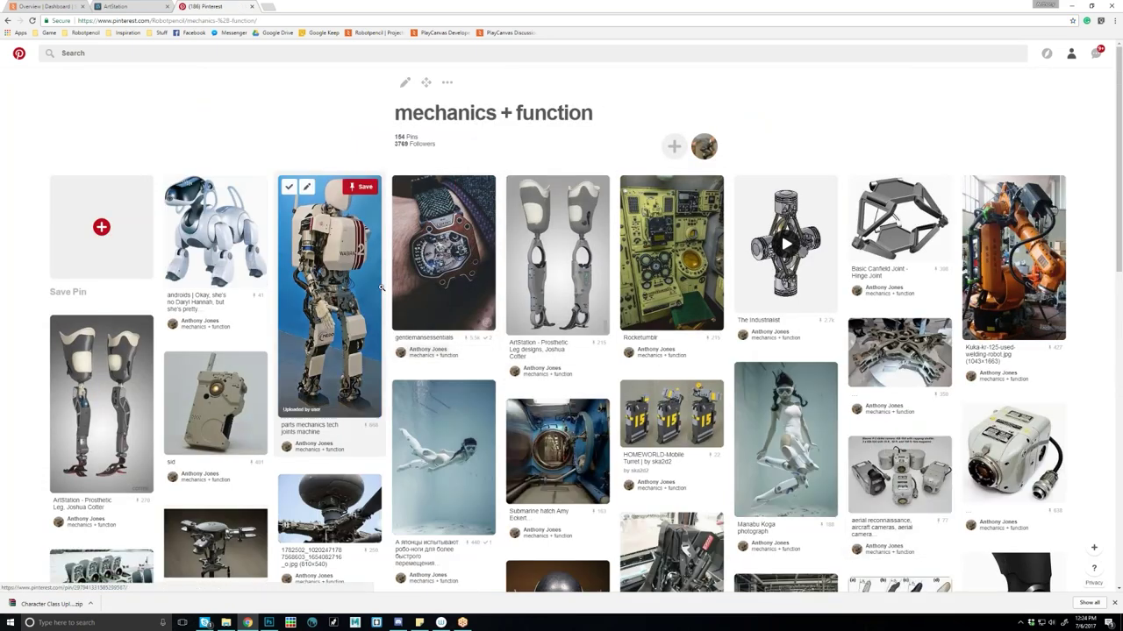
pyautogui.scroll(-1, 781, 231)
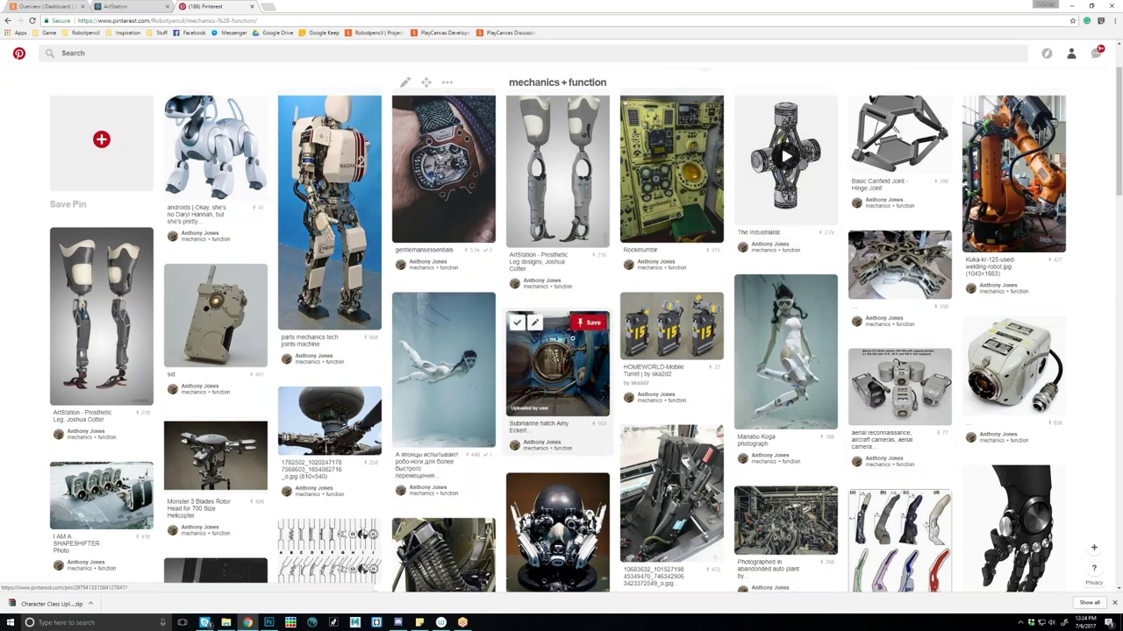
# Step: Search Pinterest for "workout tips" and look over the first results
pyautogui.click(199, 53)
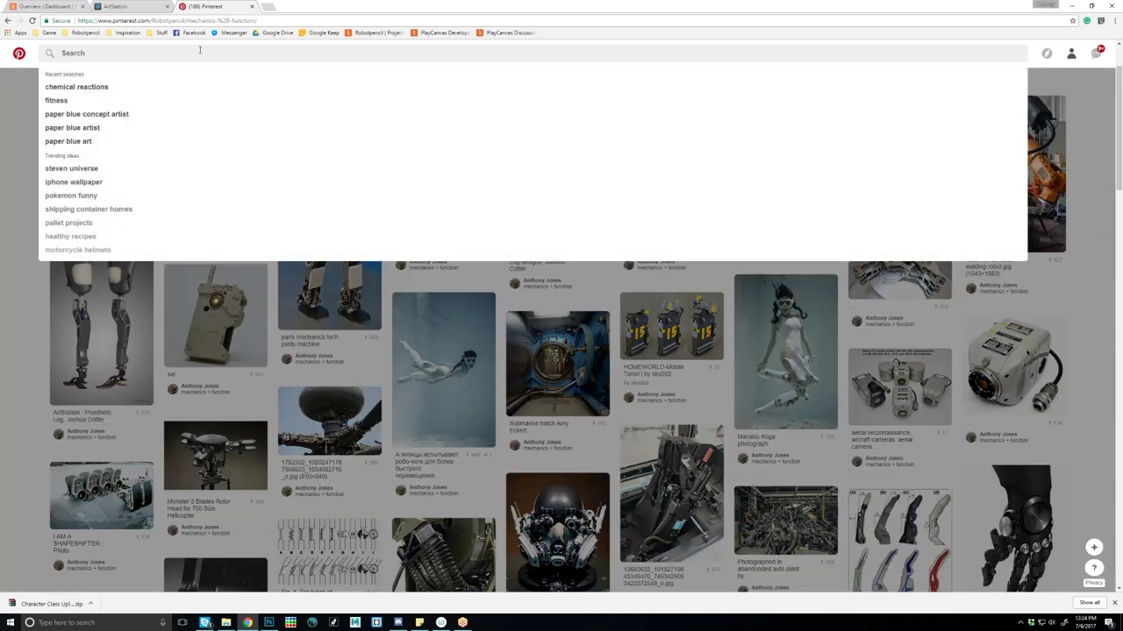
pyautogui.write('wirkout tips')
pyautogui.press('Return')
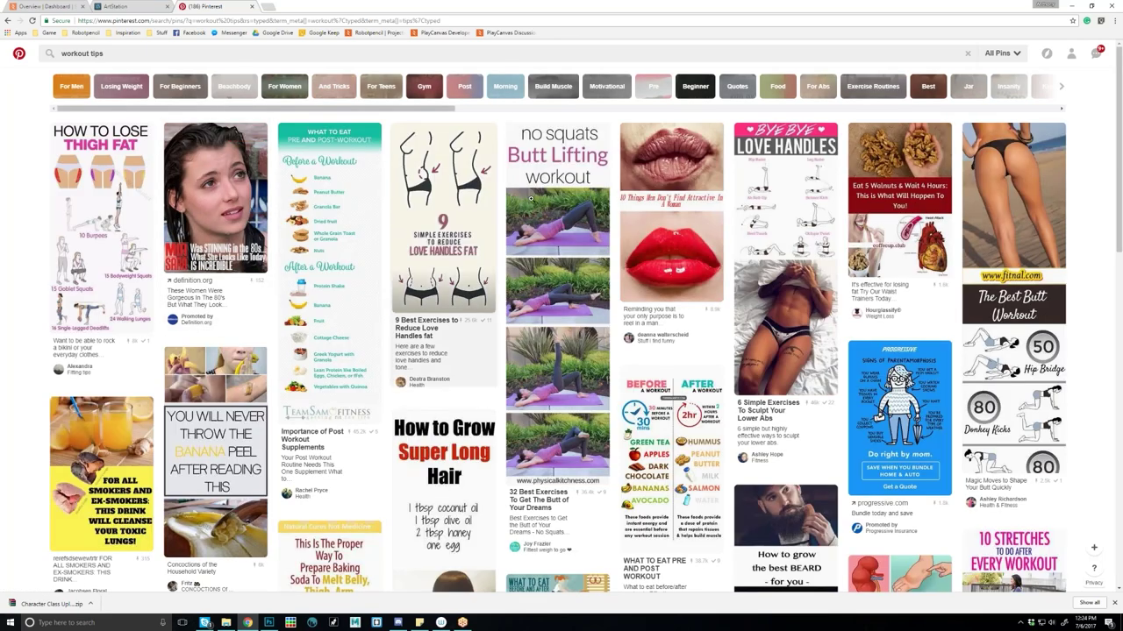
pyautogui.scroll(-2, 570, 246)
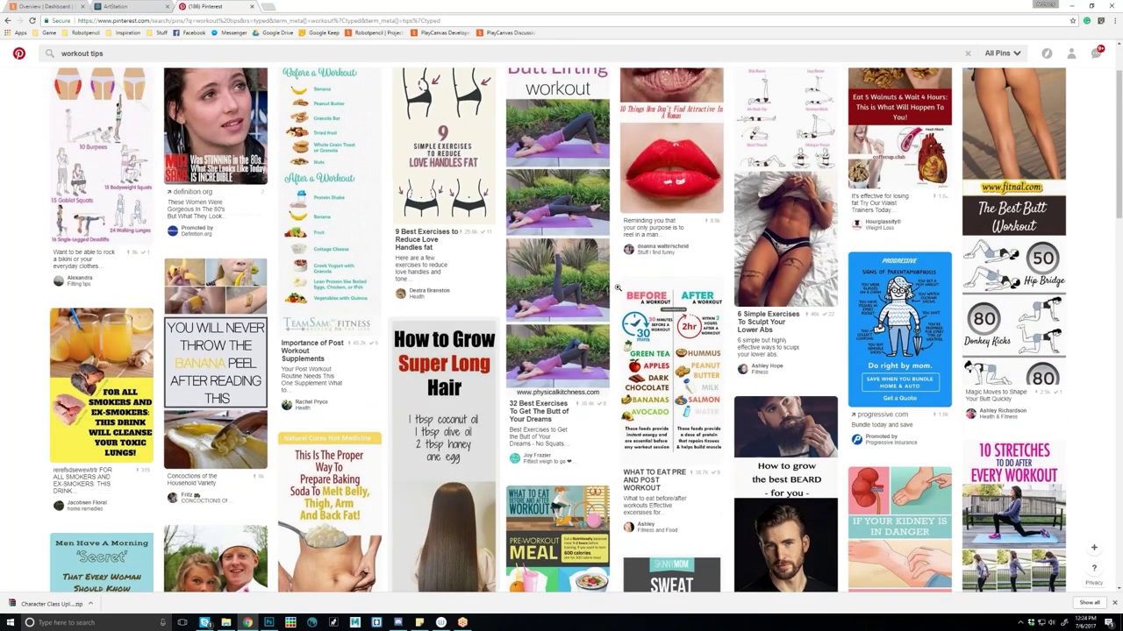
pyautogui.scroll(1, 618, 288)
# Step: Open the "6 Simple Exercises To Sculpt Your Lower Abs" pin and look through its related pins
pyautogui.click(772, 263)
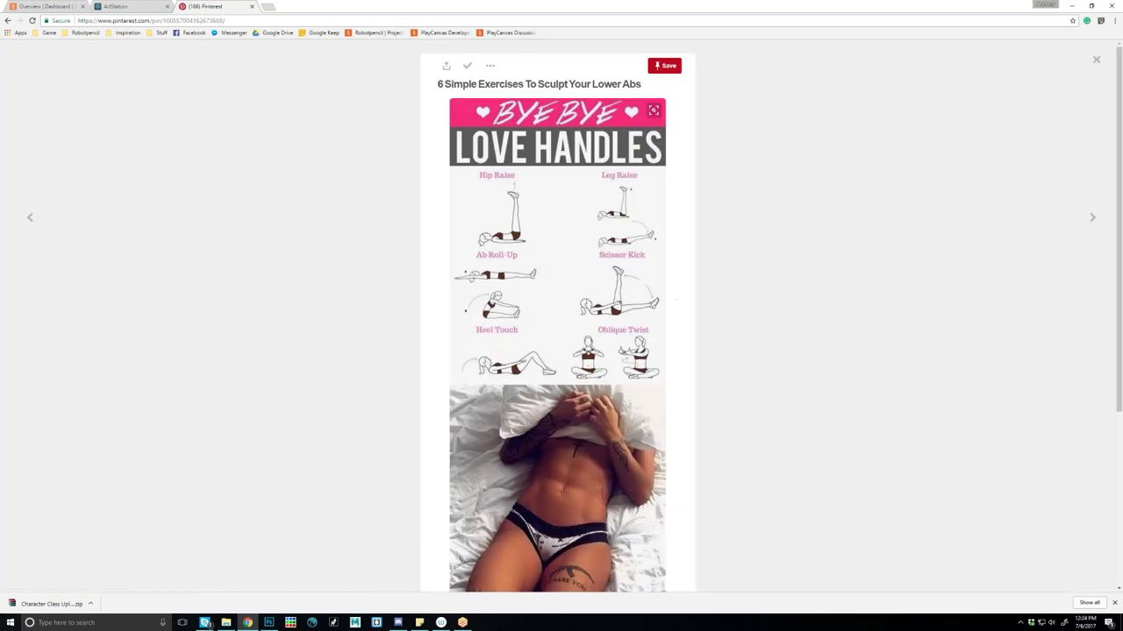
pyautogui.scroll(-2, 693, 203)
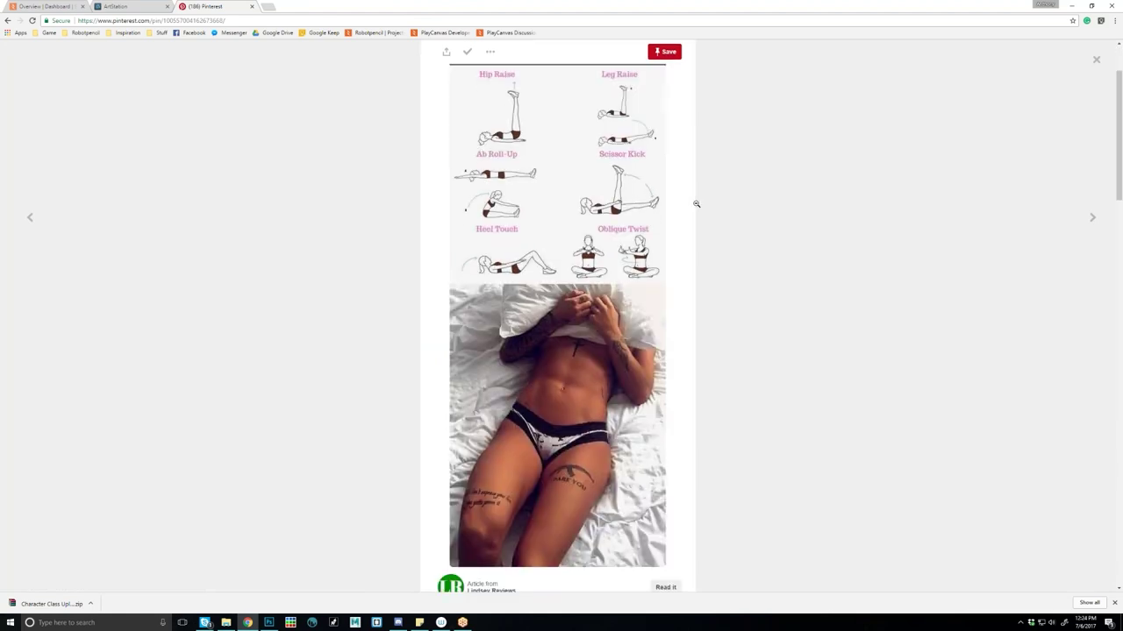
pyautogui.scroll(-1, 695, 203)
pyautogui.scroll(-2, 698, 215)
pyautogui.scroll(-5, 697, 220)
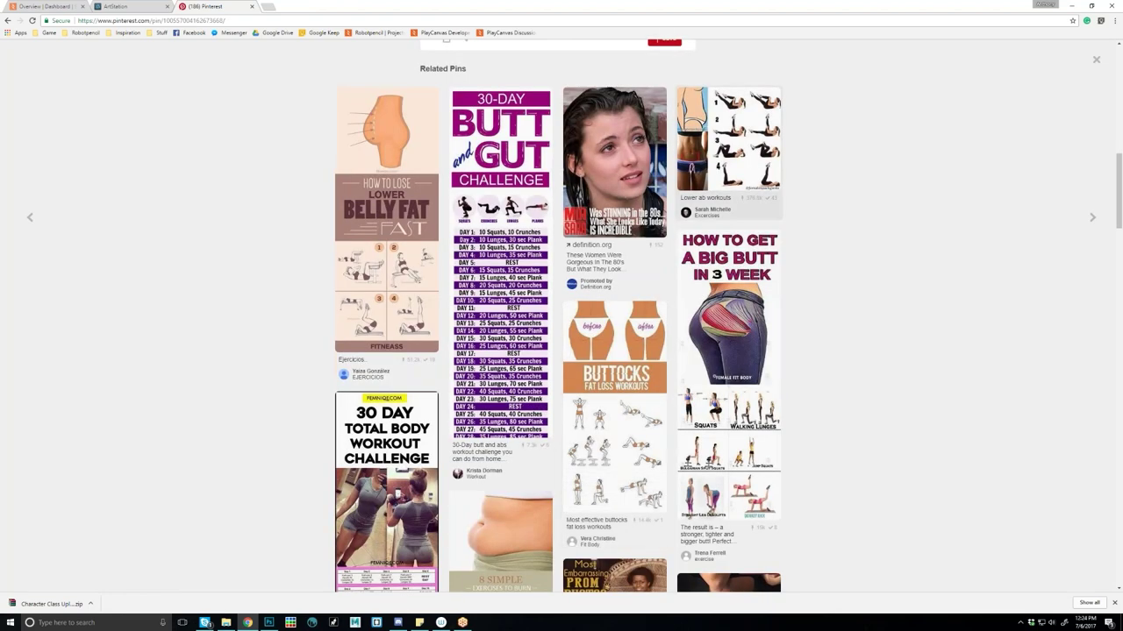
pyautogui.scroll(-1, 547, 310)
pyautogui.scroll(-6, 547, 311)
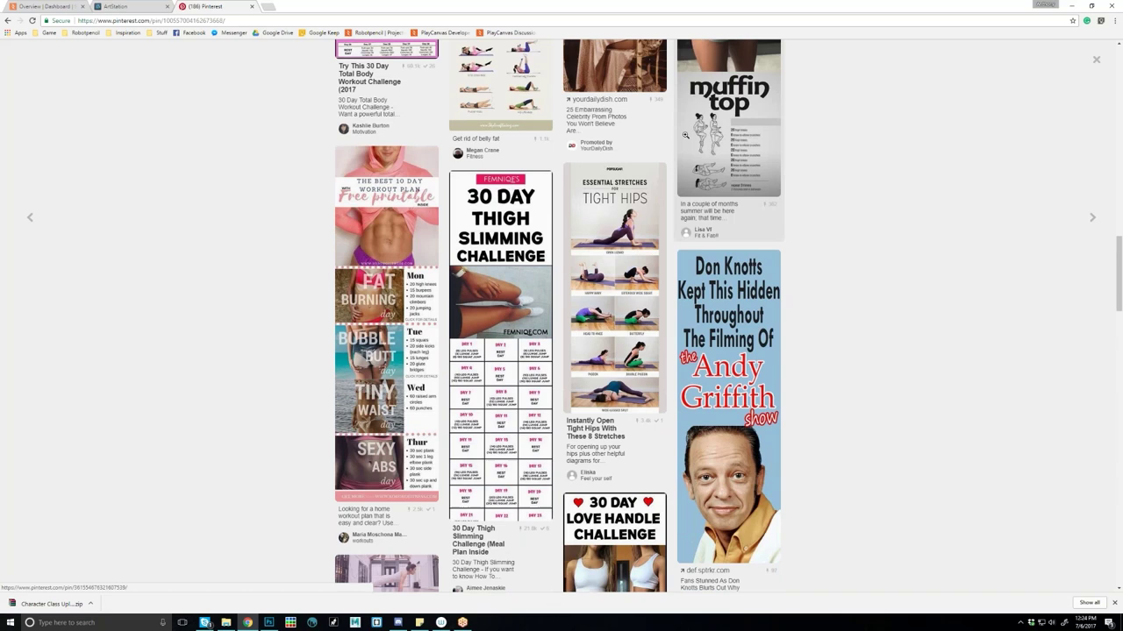
pyautogui.scroll(-2, 520, 332)
# Step: Open the "Instantly Open Tight Hips With These 8 Stretches" pin and look over its related pins
pyautogui.click(619, 276)
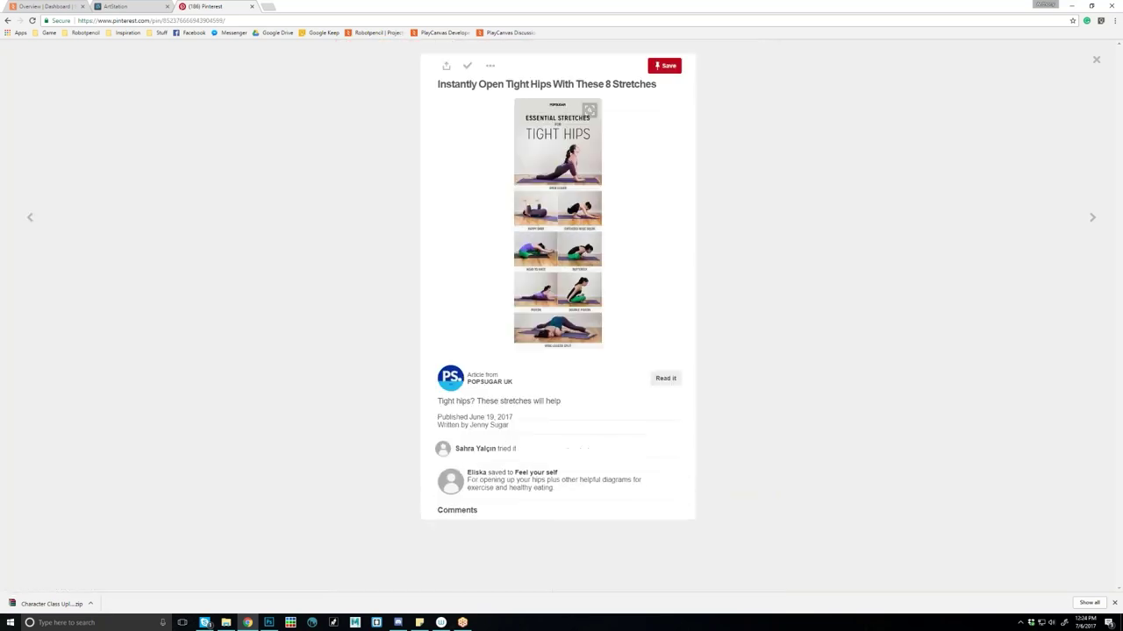
pyautogui.scroll(-5, 601, 264)
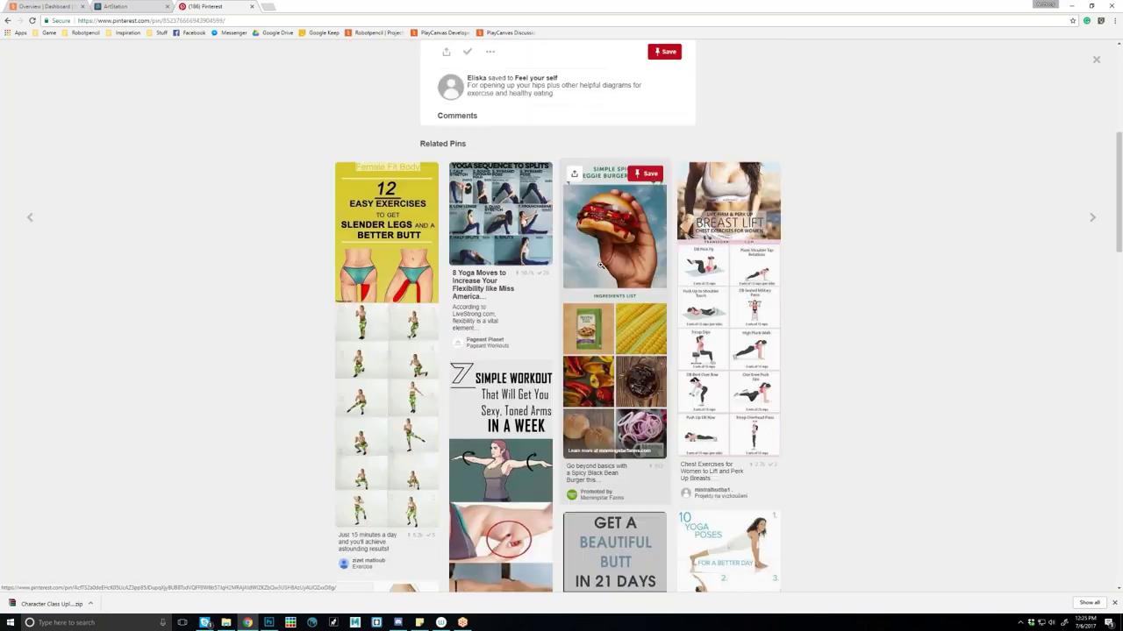
pyautogui.scroll(-3, 601, 265)
pyautogui.scroll(2, 699, 237)
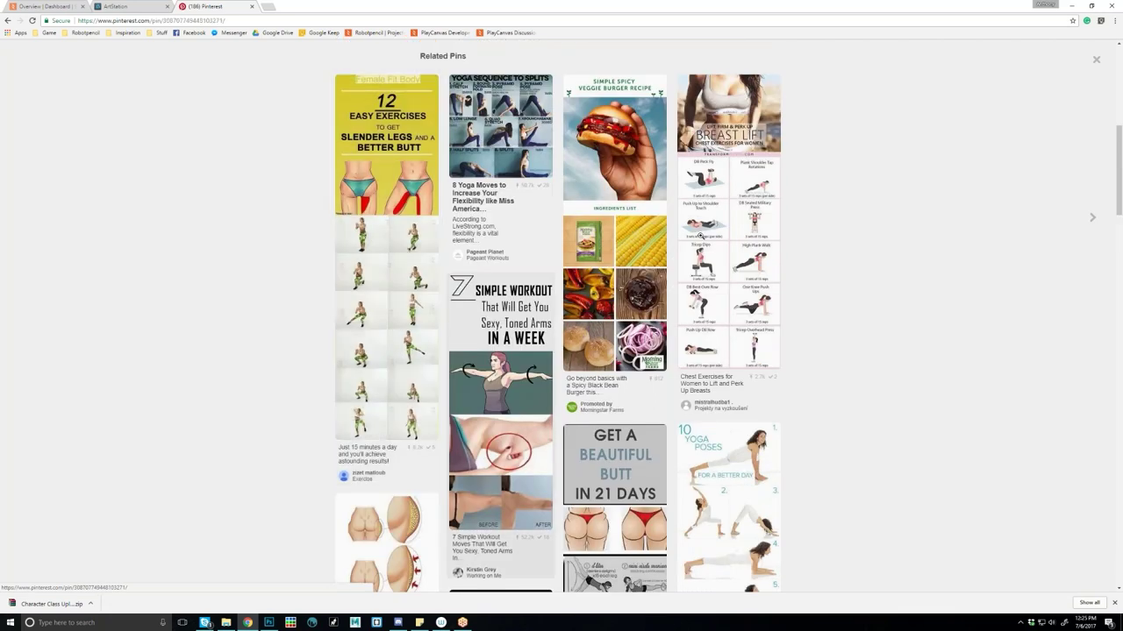
# Step: View the yellow "12 Easy Exercises" pin with its pose photos and related pins, and close it
pyautogui.scroll(6, 699, 235)
pyautogui.scroll(-2, 557, 263)
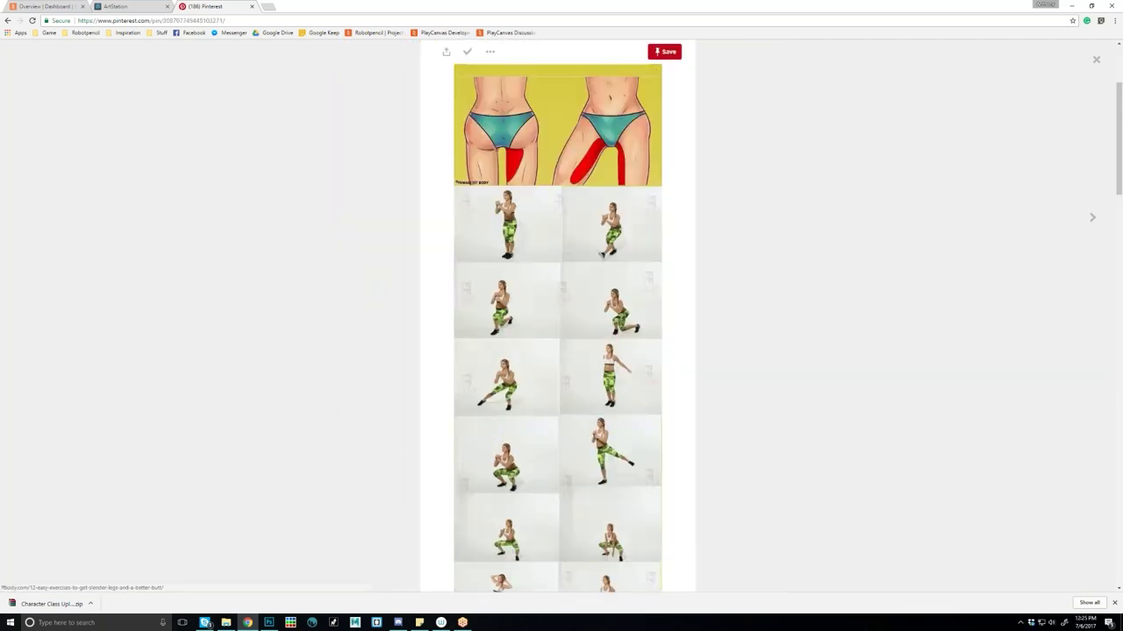
pyautogui.scroll(-5, 558, 325)
pyautogui.scroll(-3, 558, 325)
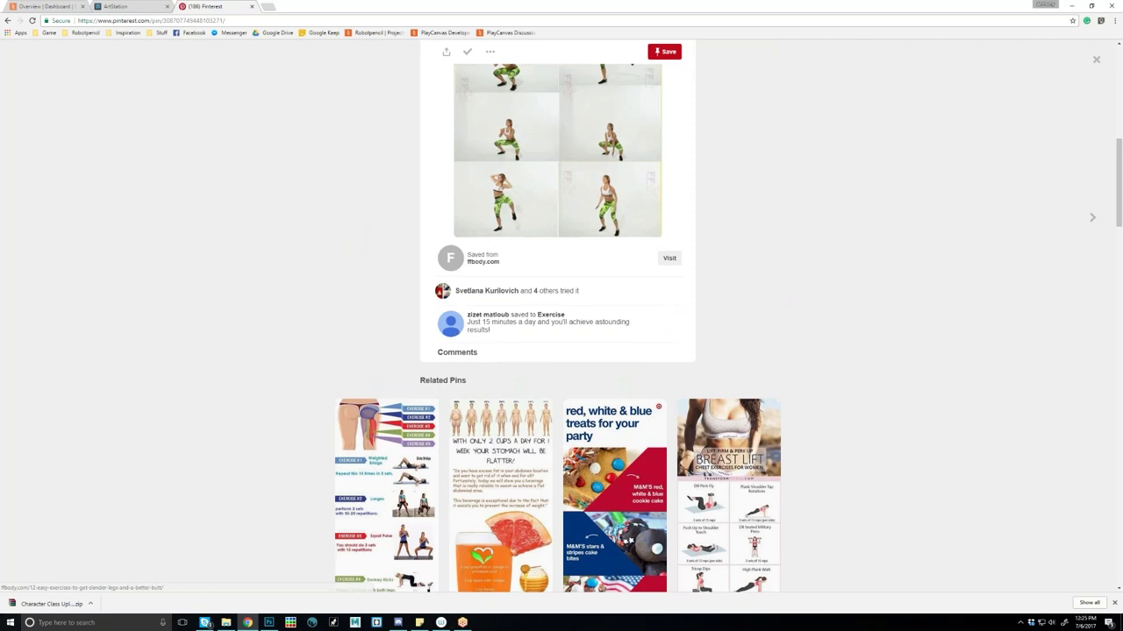
pyautogui.scroll(-5, 631, 262)
pyautogui.scroll(8, 632, 263)
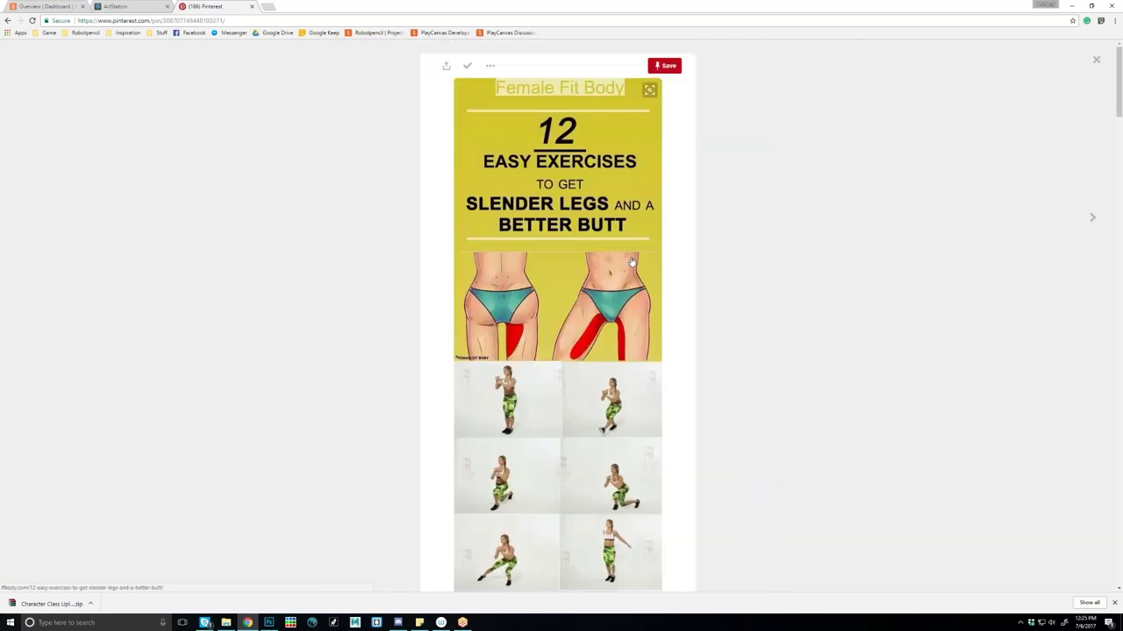
pyautogui.click(789, 86)
# Step: Search Pinterest for "exotic foods" and look through the food pins
pyautogui.click(262, 53)
pyautogui.hotkey('ctrl', 'a')
pyautogui.write('exoc')
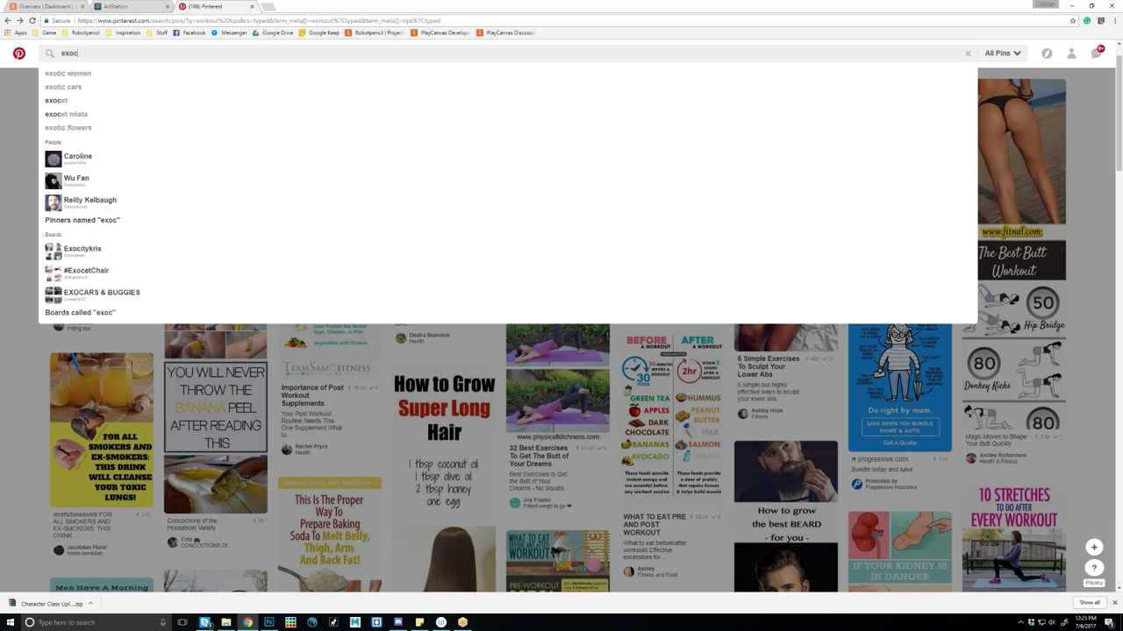
pyautogui.write('otic foods')
pyautogui.press('Return')
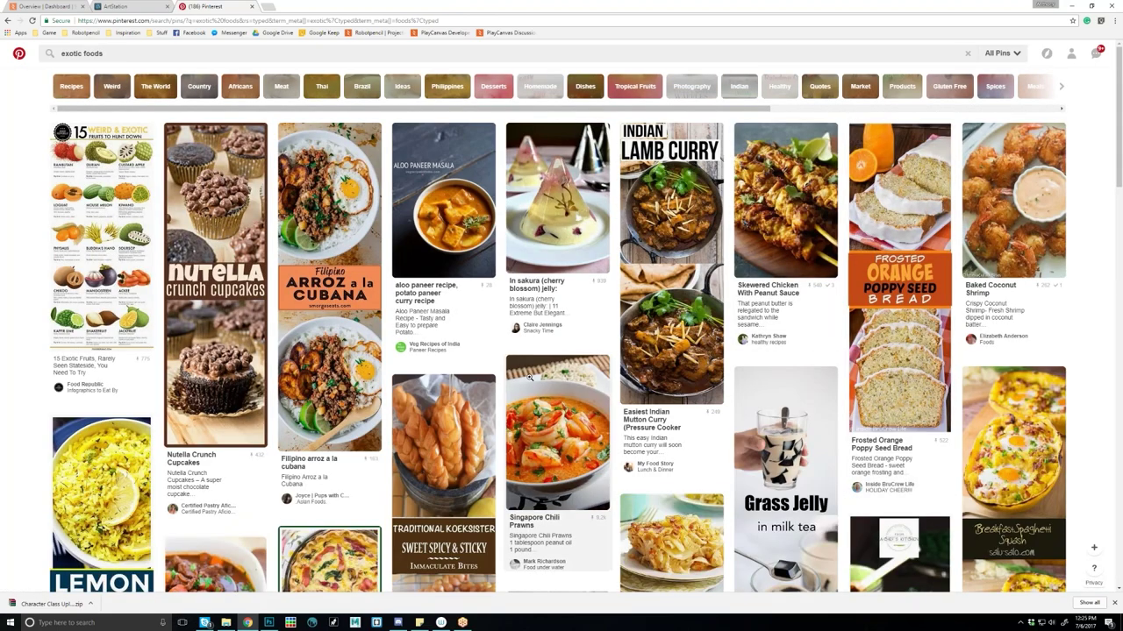
pyautogui.scroll(-1, 529, 378)
pyautogui.scroll(-4, 529, 378)
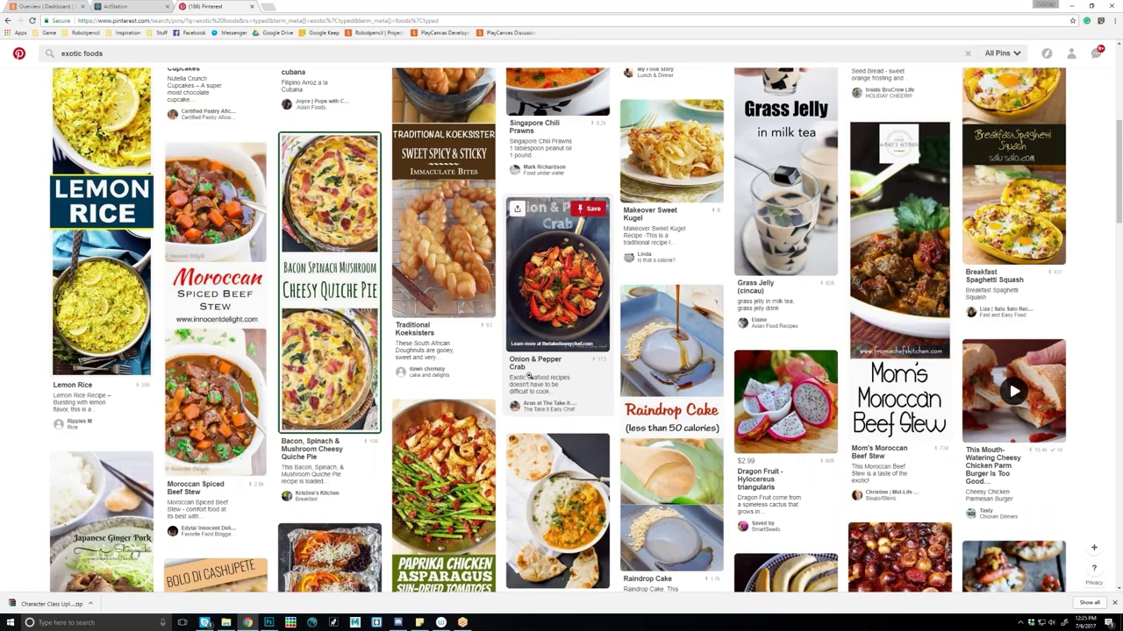
pyautogui.scroll(-2, 529, 375)
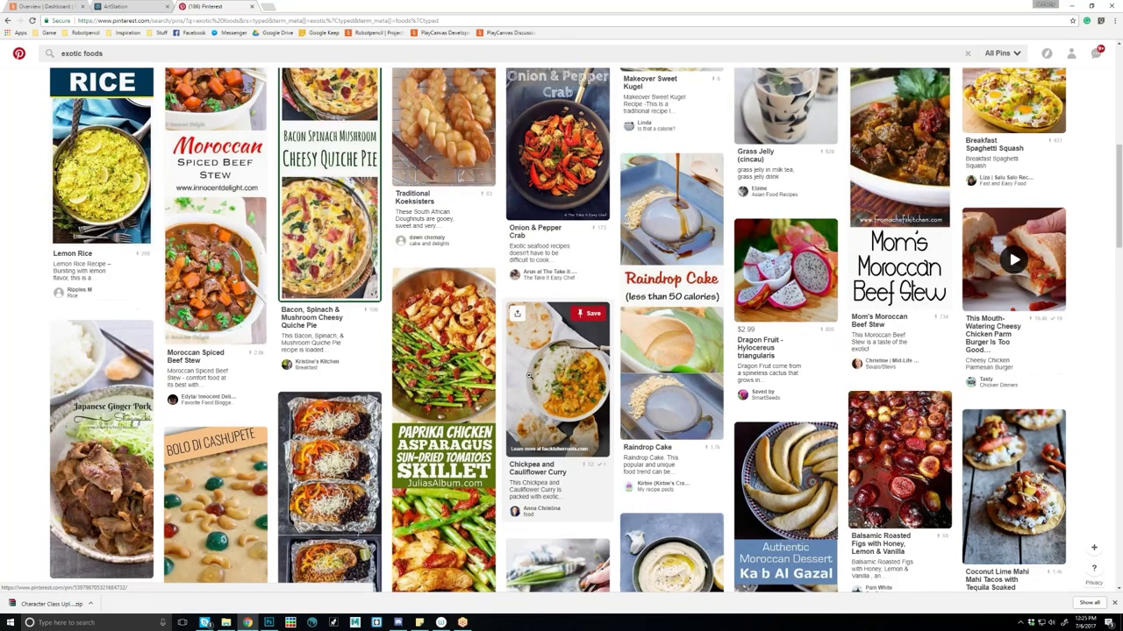
pyautogui.scroll(-3, 529, 376)
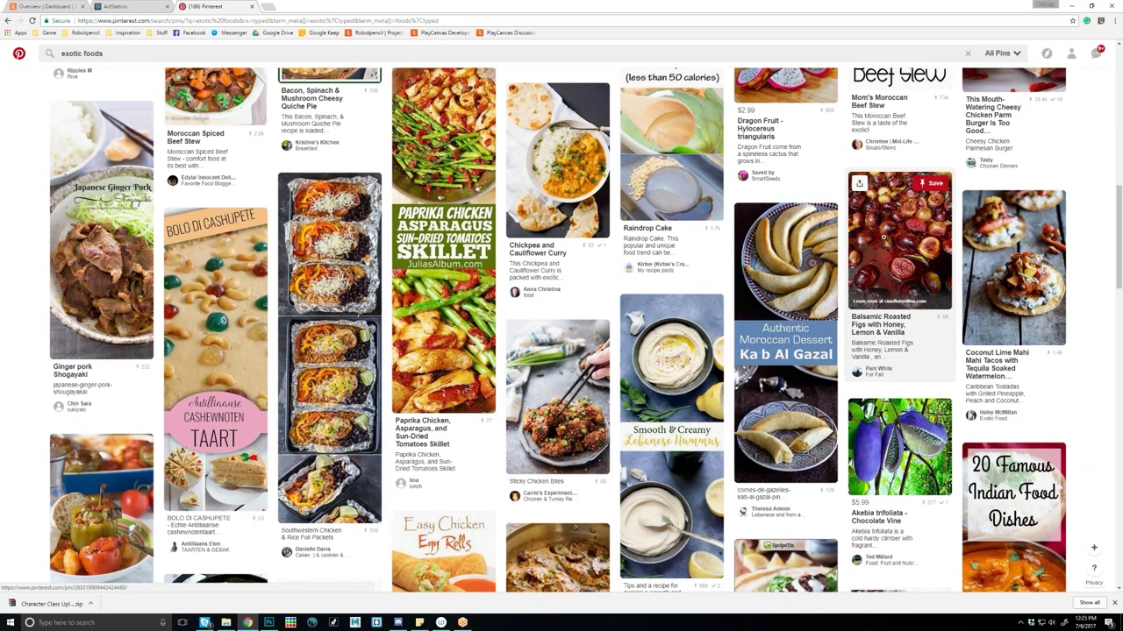
# Step: Open the "Balsamic Roasted Figs with Honey, Lemon & Vanilla" pin and examine its photo, recipe and related pins
pyautogui.click(895, 263)
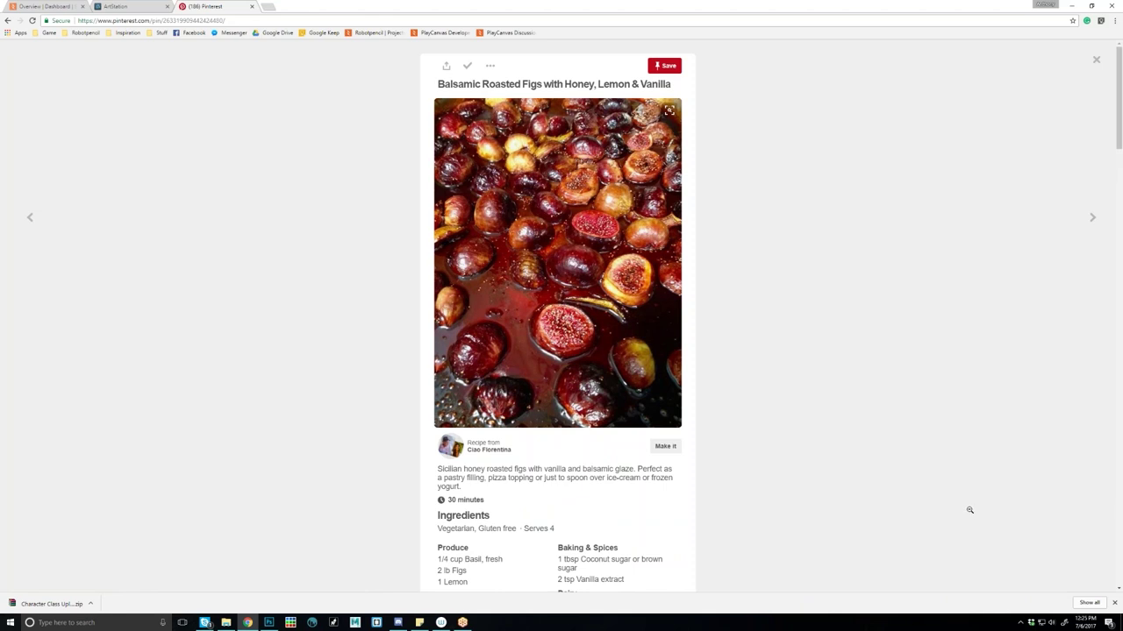
pyautogui.scroll(-3, 943, 500)
pyautogui.scroll(3, 921, 491)
pyautogui.scroll(-1, 771, 307)
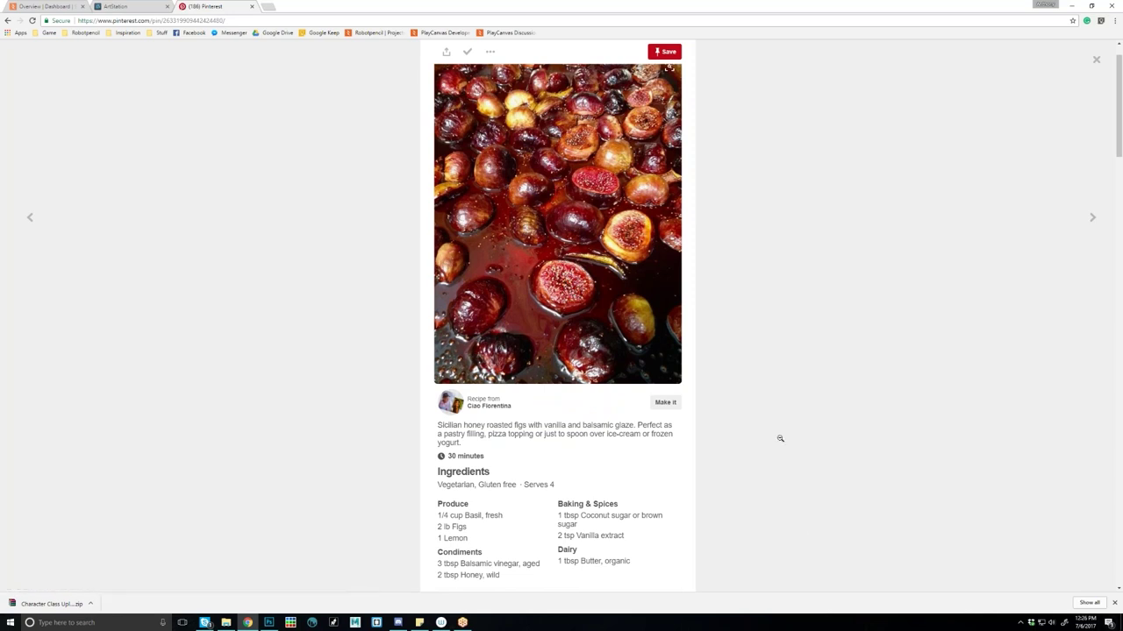
pyautogui.scroll(-3, 772, 408)
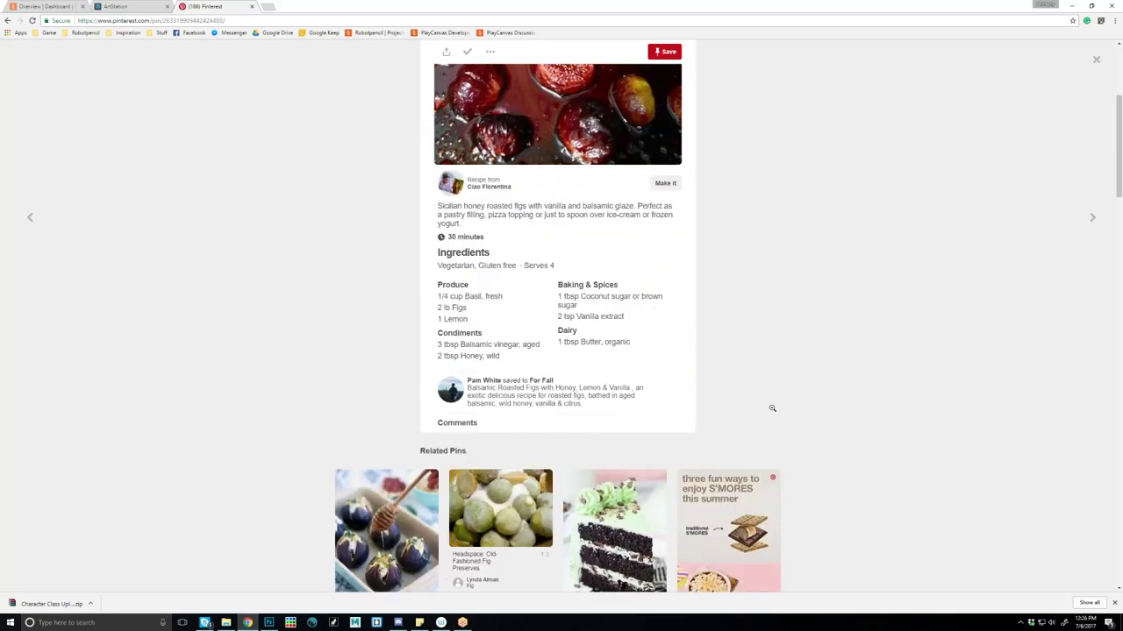
pyautogui.scroll(-2, 770, 406)
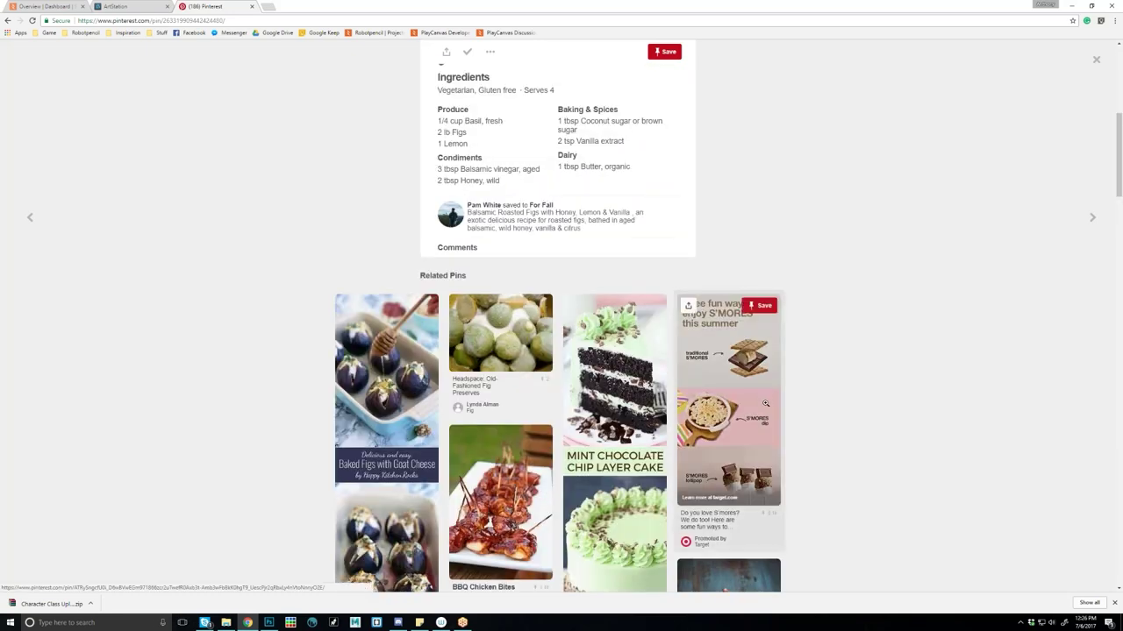
pyautogui.scroll(-1, 765, 403)
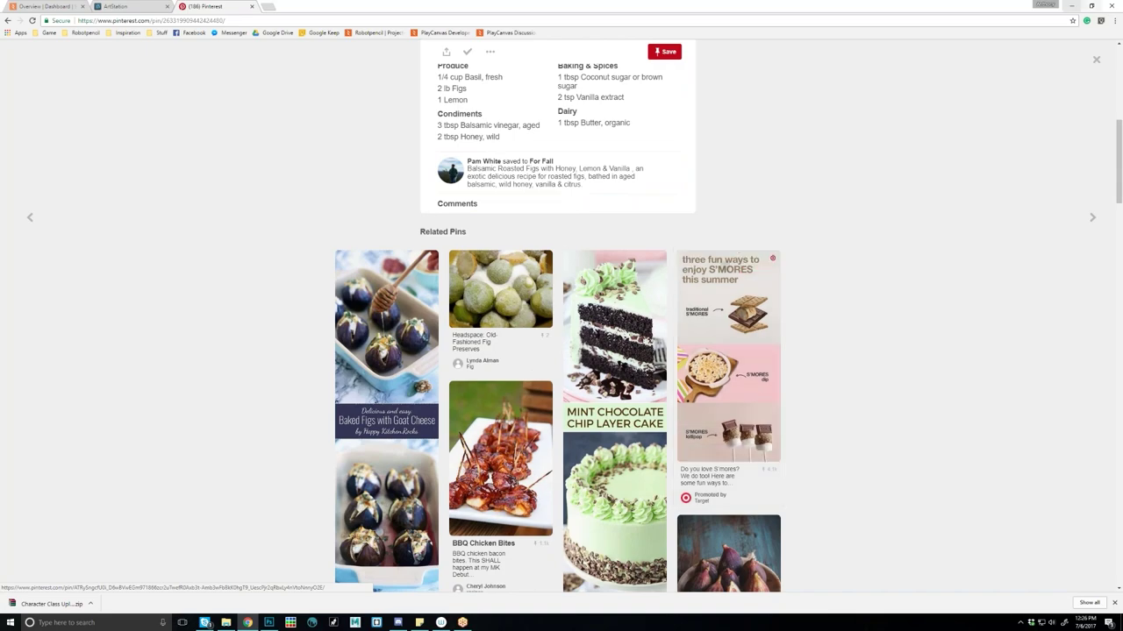
# Step: Switch to Photoshop and flip the hooded character painting horizontally to check it closer up
pyautogui.click(1070, 5)
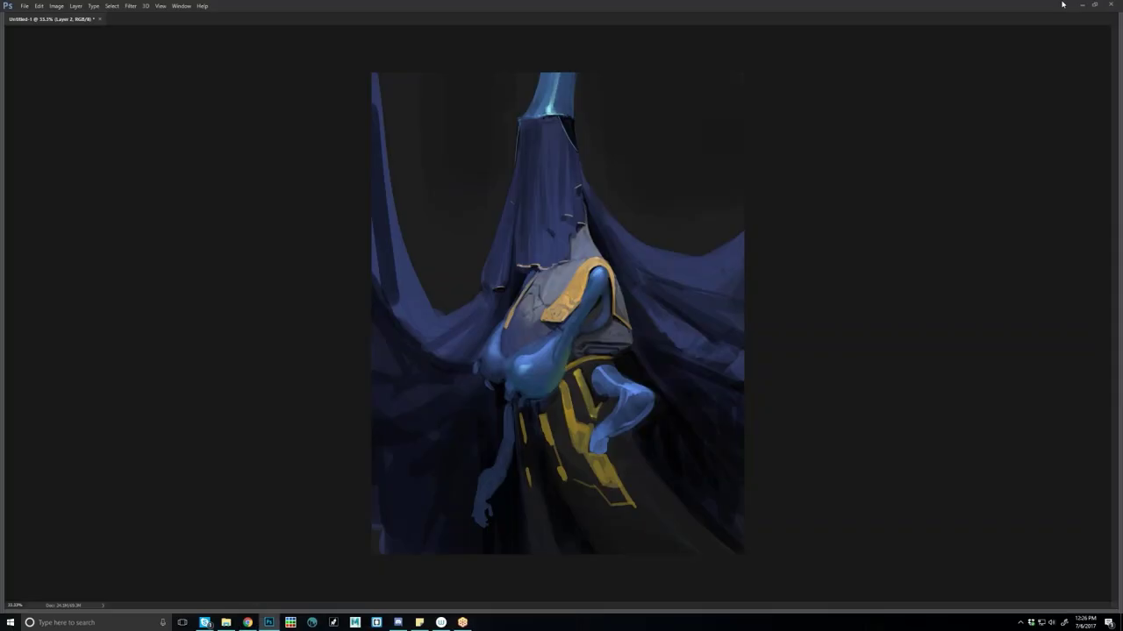
pyautogui.hotkey('ctrl', 'shift', 'h')
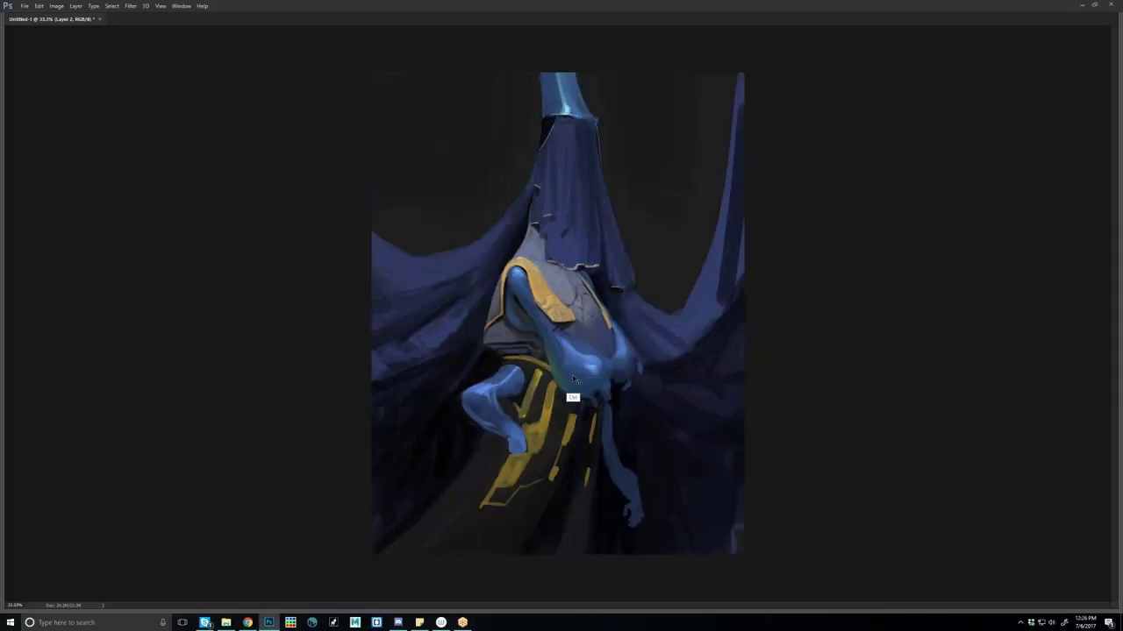
pyautogui.scroll(1, 560, 354)
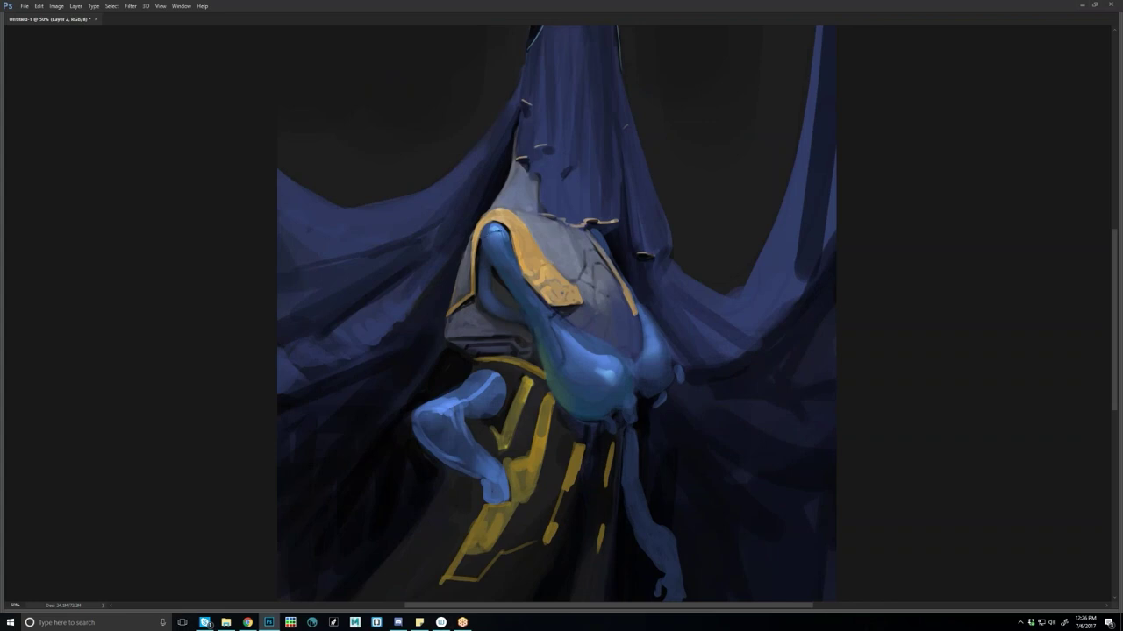
# Step: Switch back to the browser, search the web for "behance" and open the Behance site
pyautogui.hotkey('alt', 'Tab')
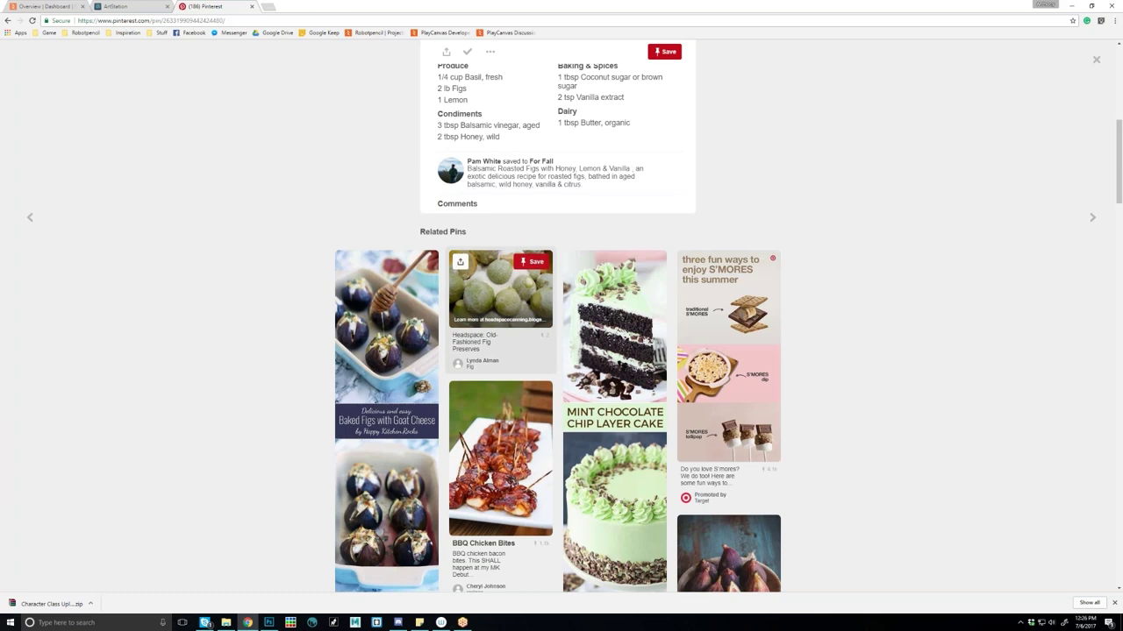
pyautogui.hotkey('ctrl', 'l')
pyautogui.write('behance')
pyautogui.press('Return')
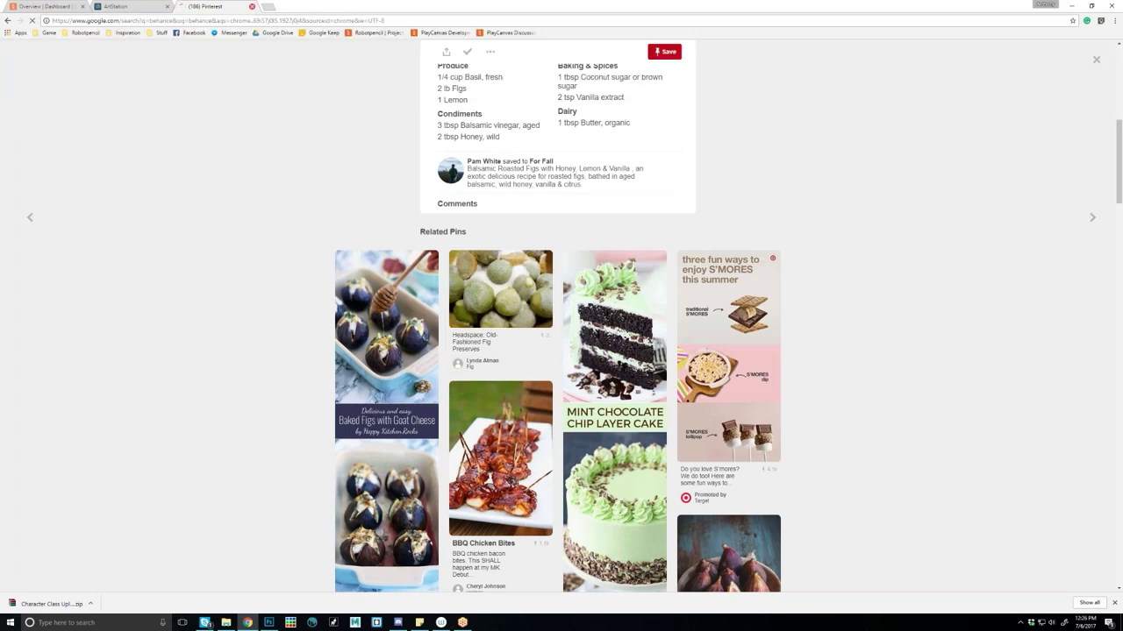
pyautogui.click(114, 121)
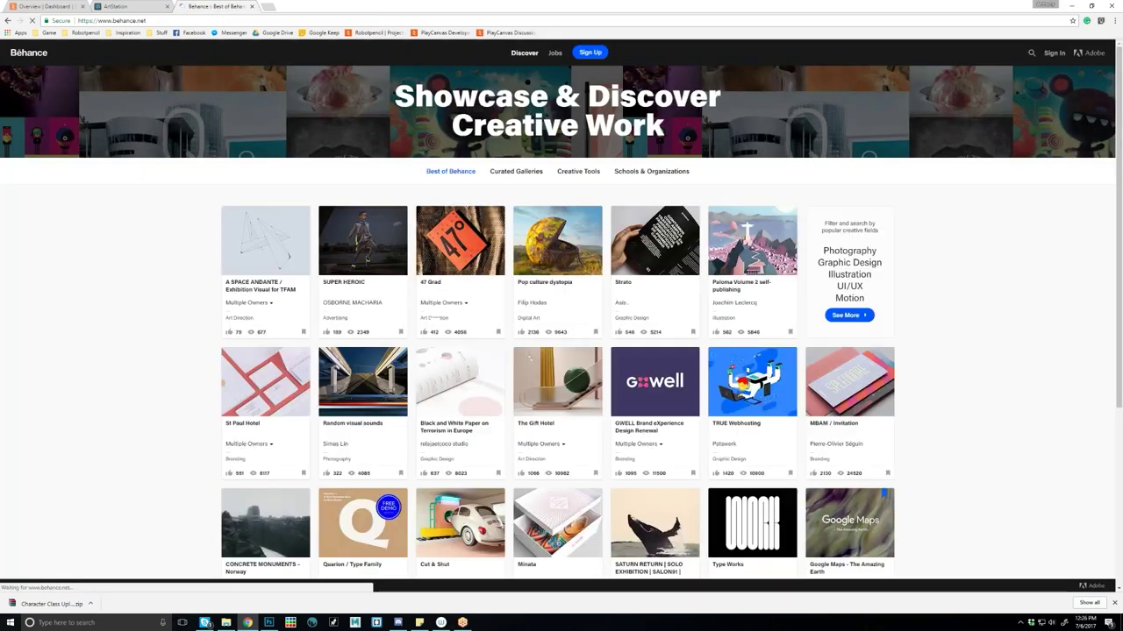
# Step: Look through the Best of Behance project gallery for creative inspiration
pyautogui.scroll(-2, 603, 279)
pyautogui.scroll(-2, 603, 279)
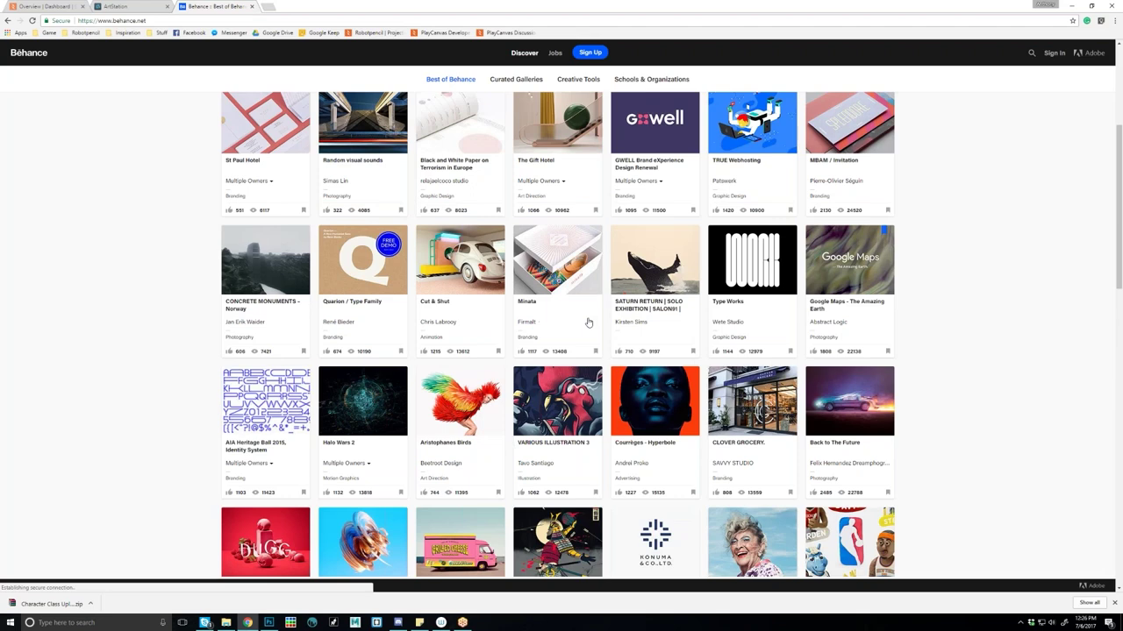
pyautogui.scroll(-1, 588, 327)
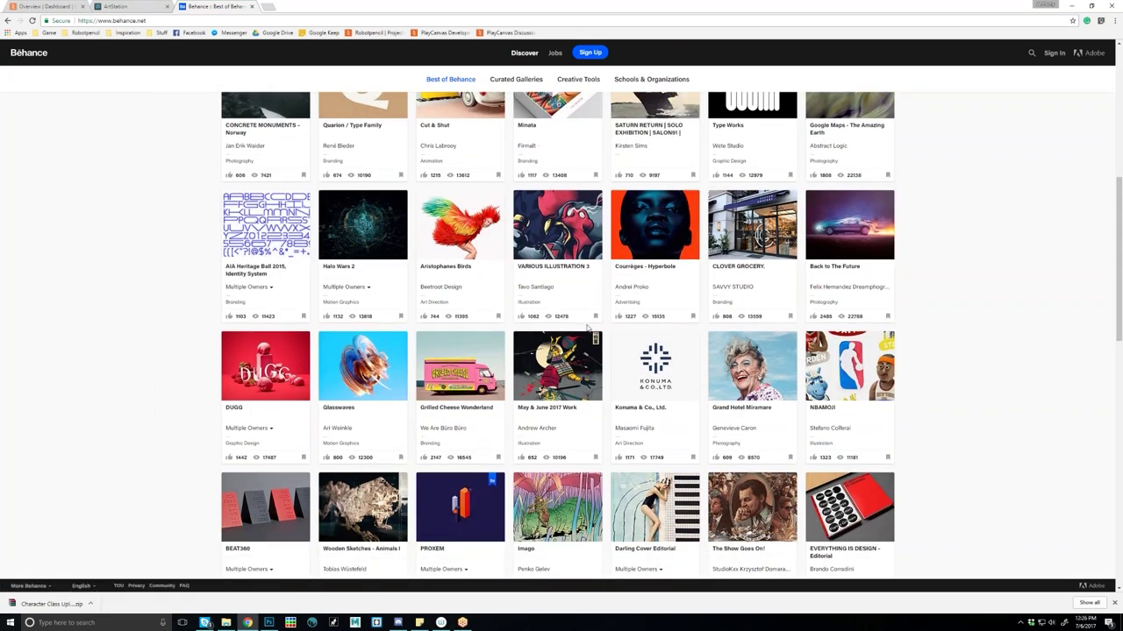
pyautogui.scroll(-2, 588, 327)
pyautogui.scroll(-3, 570, 307)
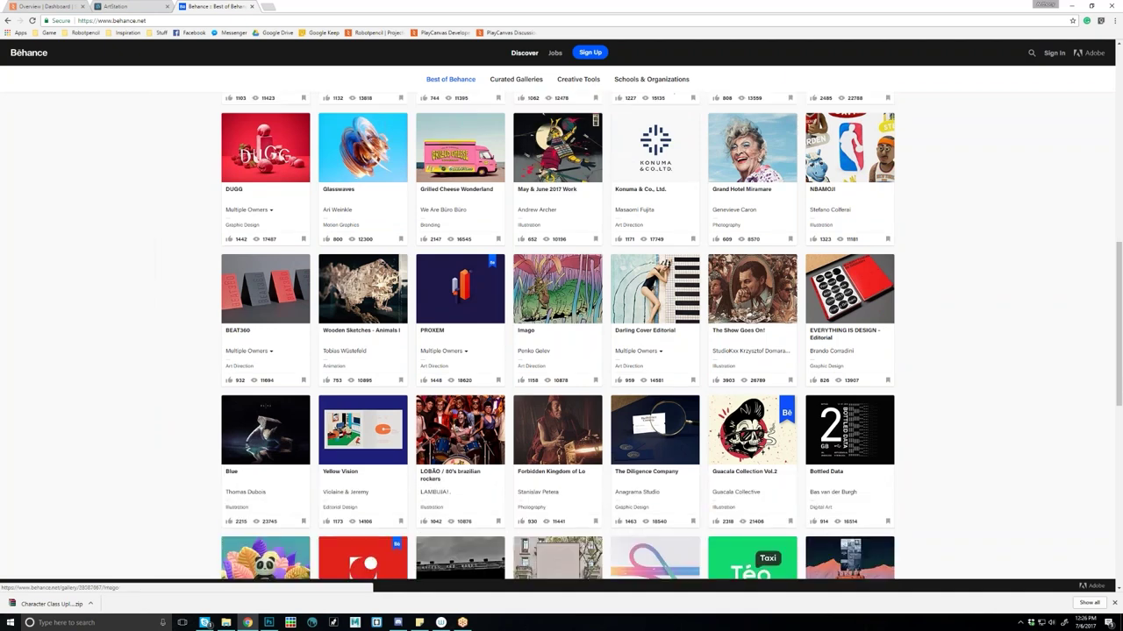
pyautogui.scroll(-2, 586, 333)
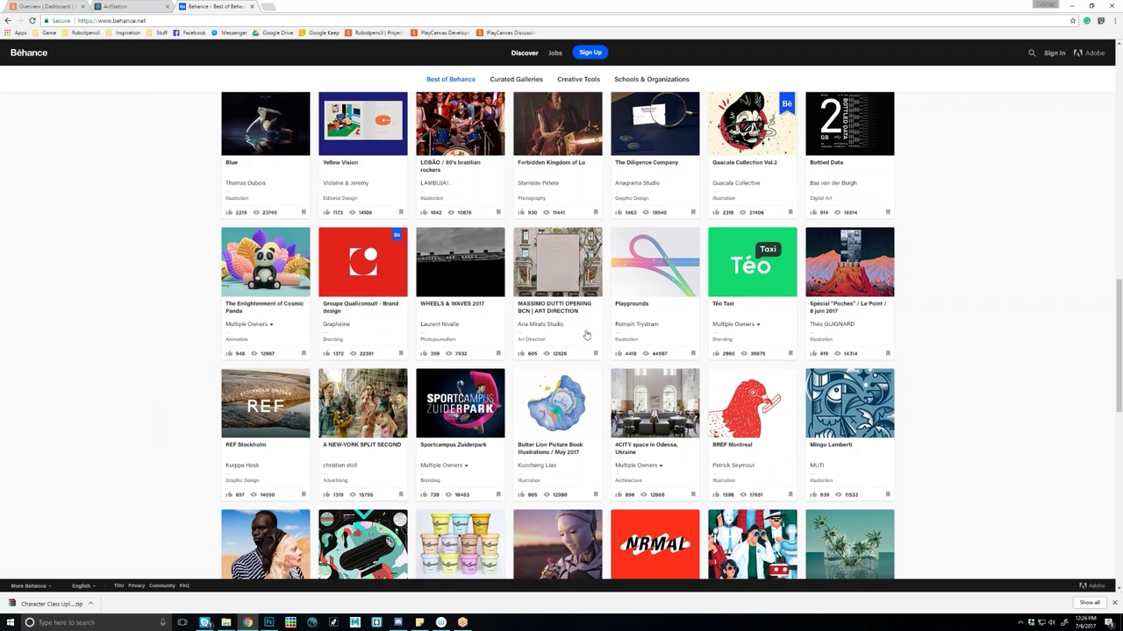
pyautogui.scroll(-2, 586, 333)
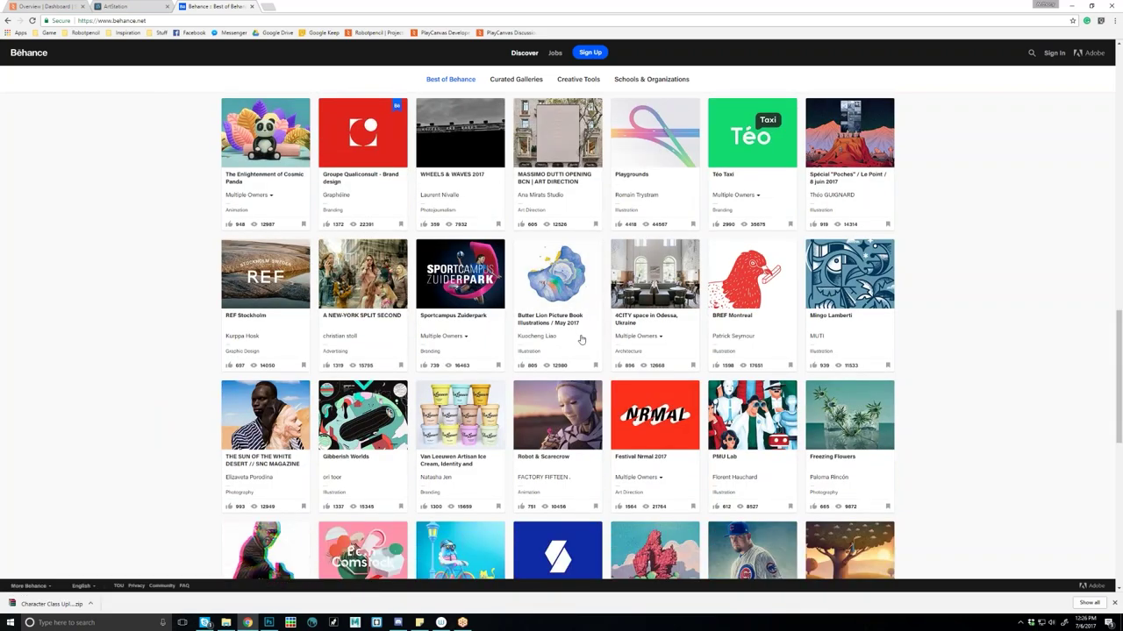
pyautogui.scroll(-3, 580, 340)
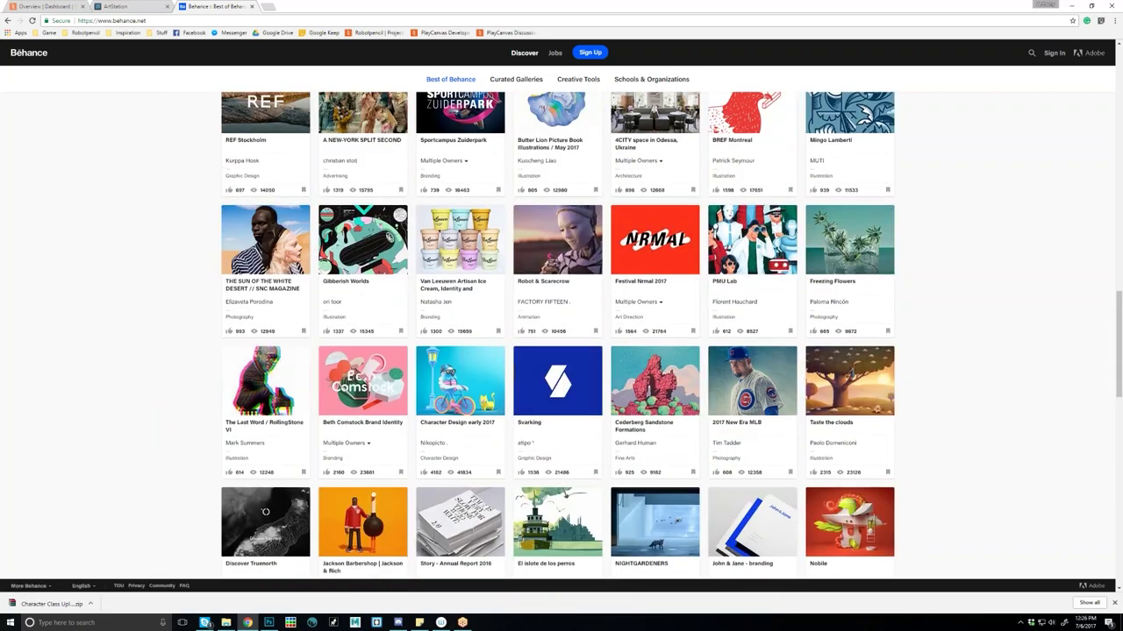
# Step: Examine the projects further down the Best of Behance gallery for more branding, illustration and character design inspiration
pyautogui.scroll(-1, 579, 340)
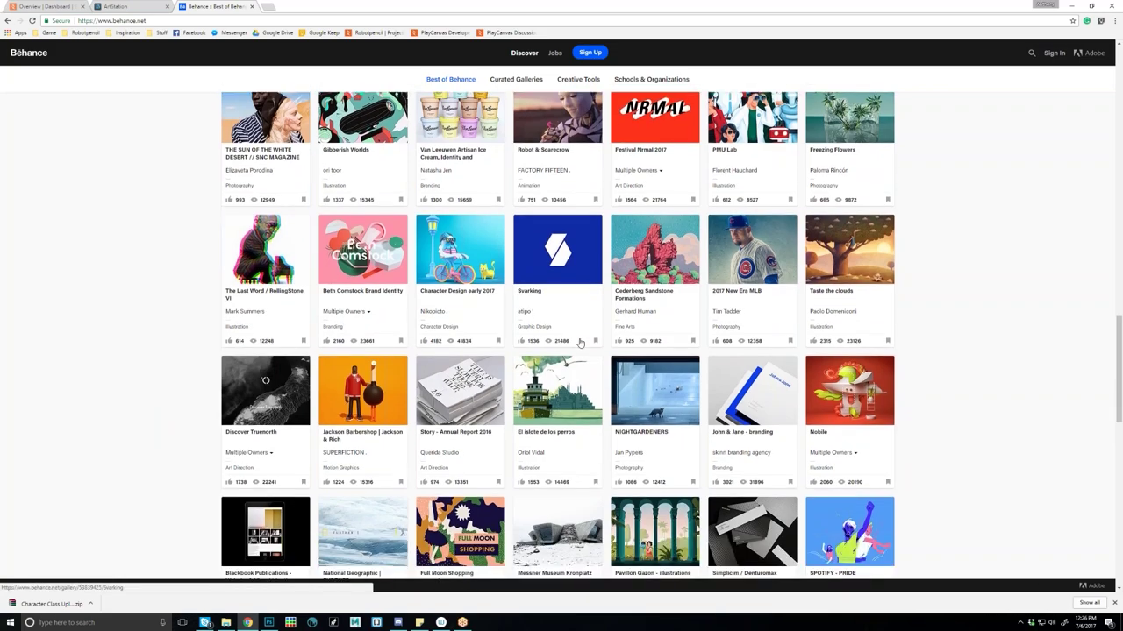
pyautogui.scroll(-3, 580, 334)
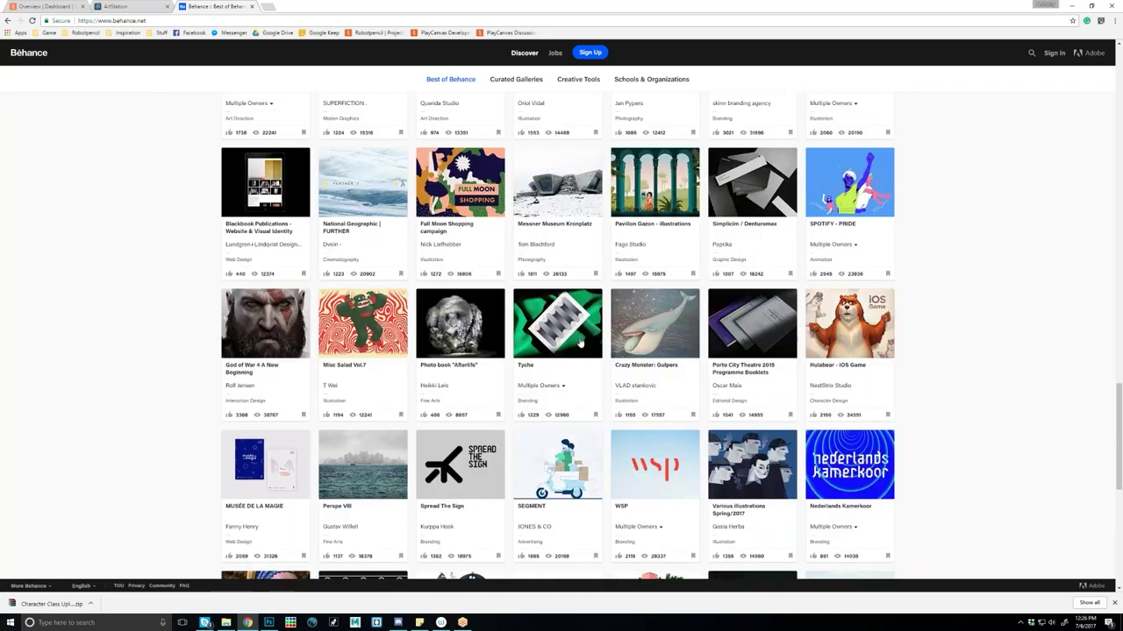
pyautogui.scroll(-2, 581, 334)
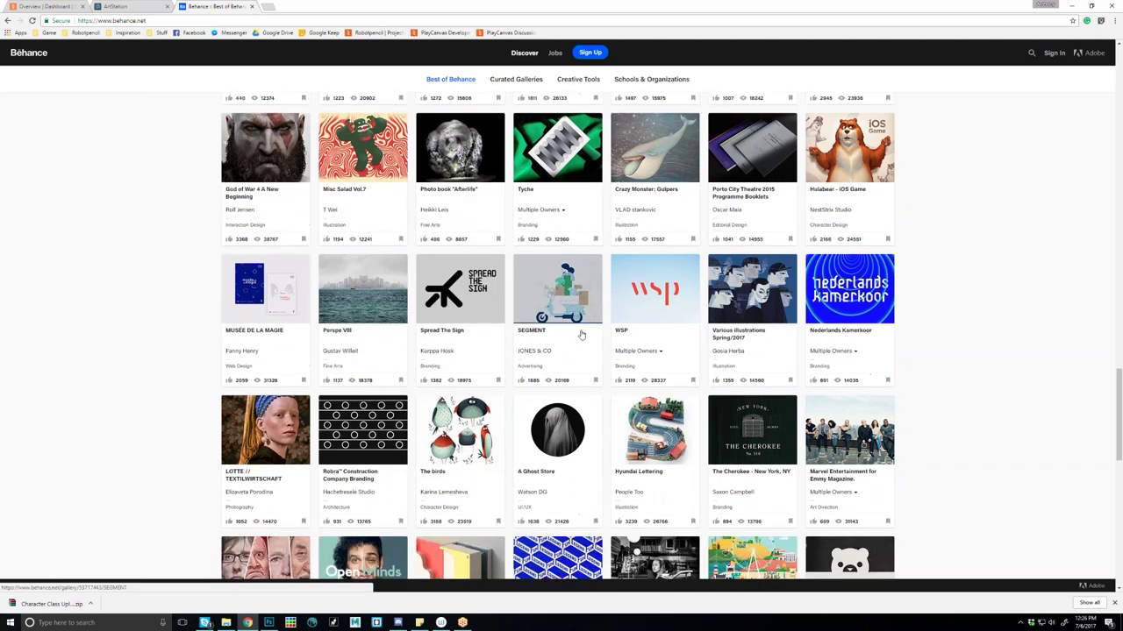
pyautogui.scroll(-2, 581, 334)
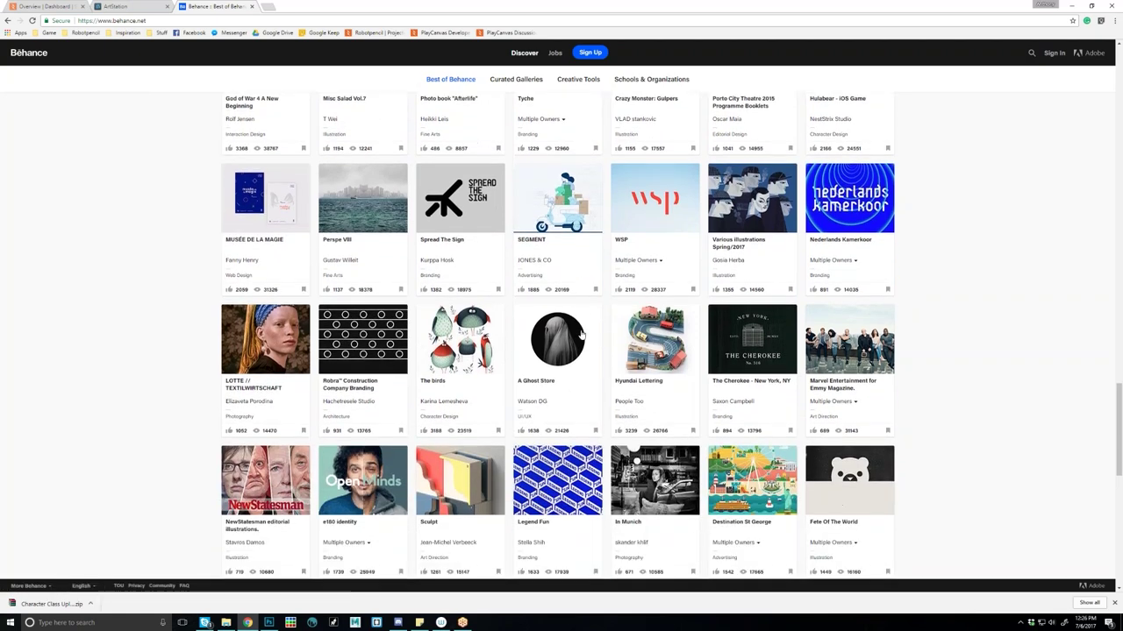
pyautogui.scroll(-1, 580, 334)
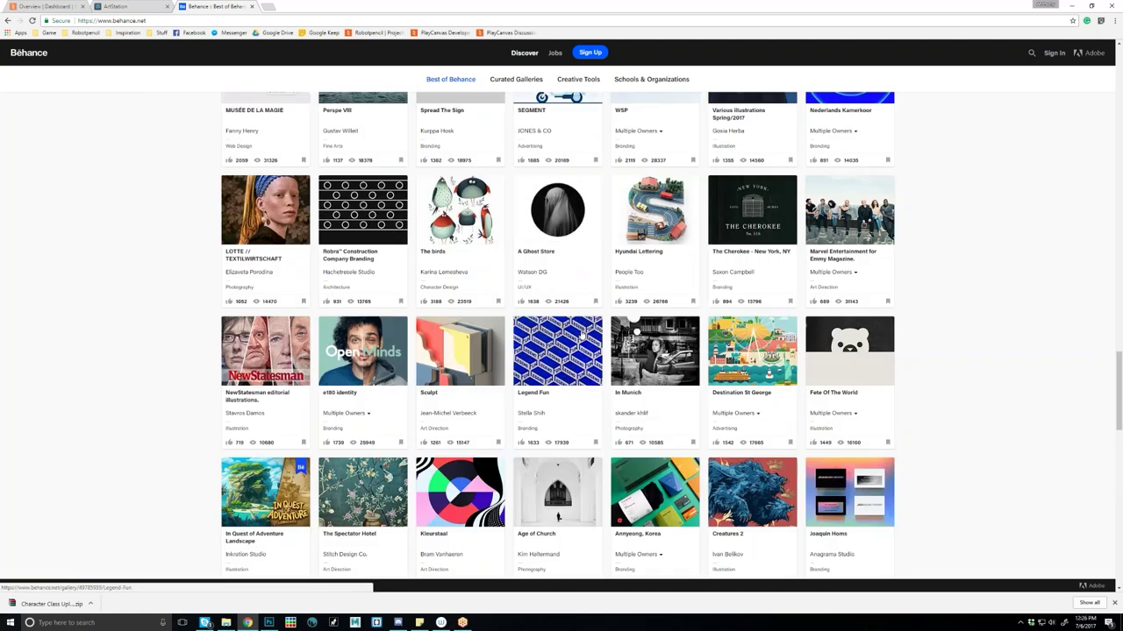
pyautogui.scroll(-3, 581, 335)
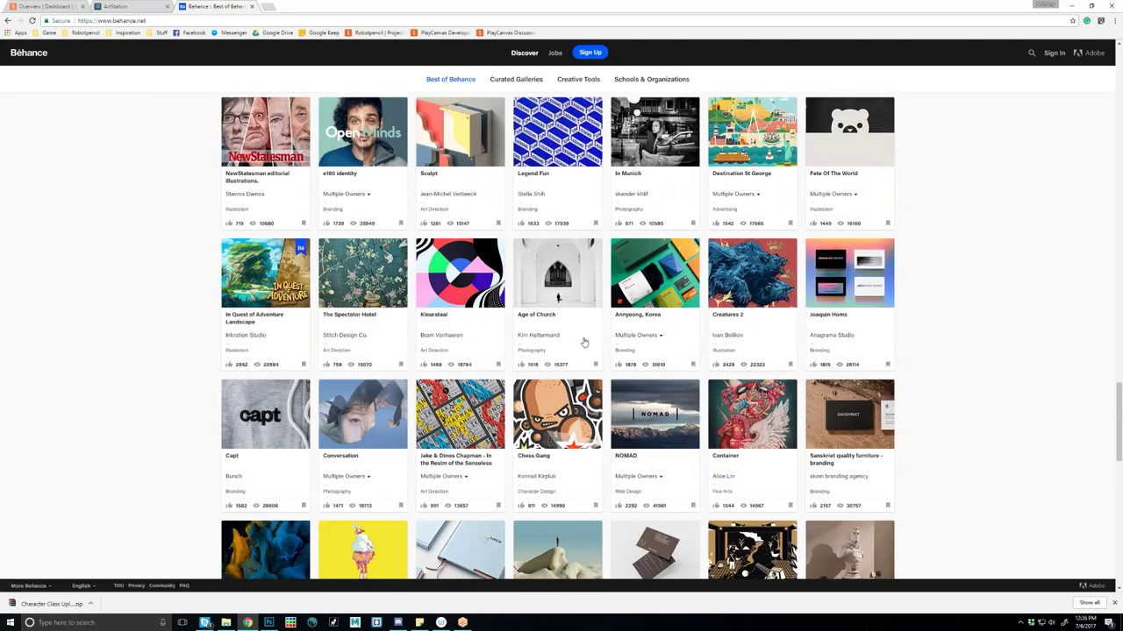
# Step: Return to the ArtStation page, search projects for "graphic design" and look through the resulting artworks
pyautogui.hotkey('ctrl', 'shift', 'Tab')
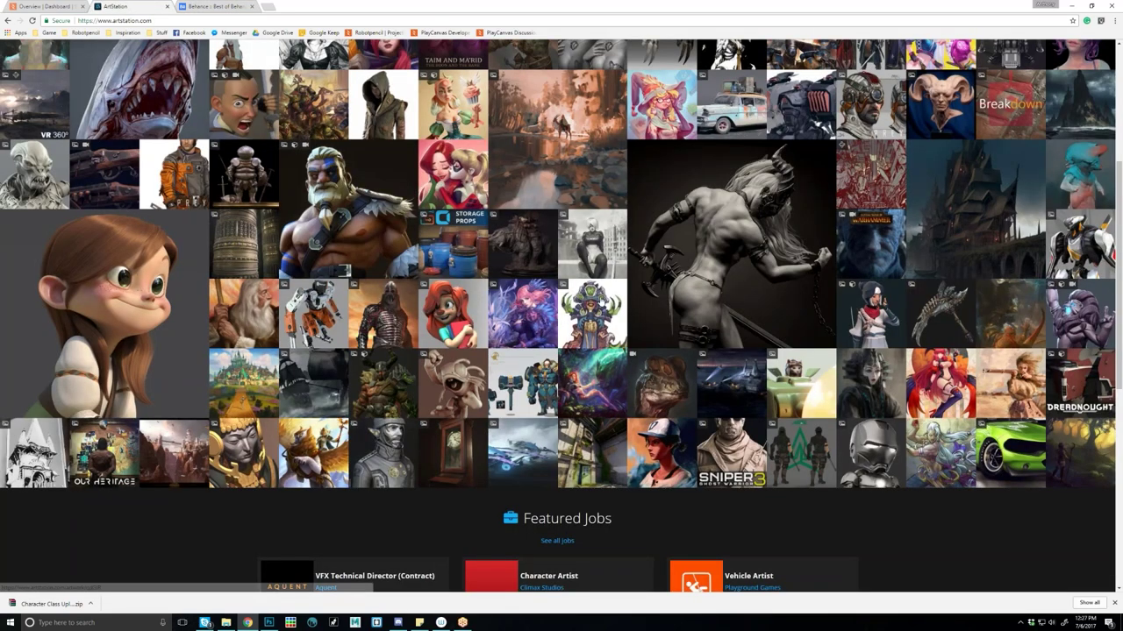
pyautogui.scroll(3, 561, 315)
pyautogui.click(291, 50)
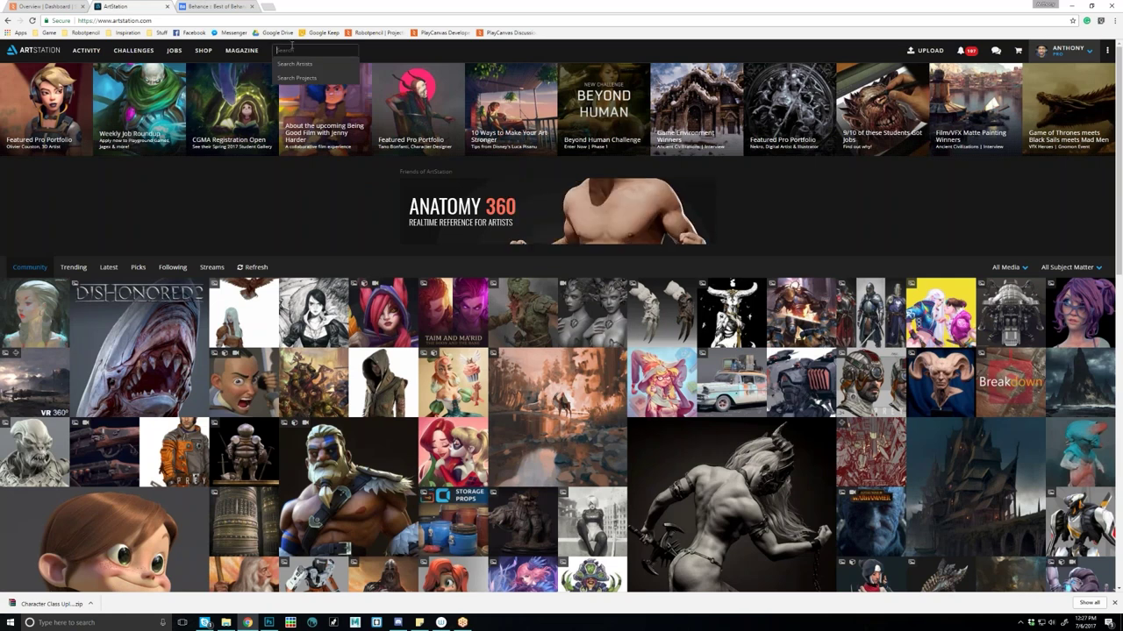
pyautogui.write('graphic design')
pyautogui.press('Return')
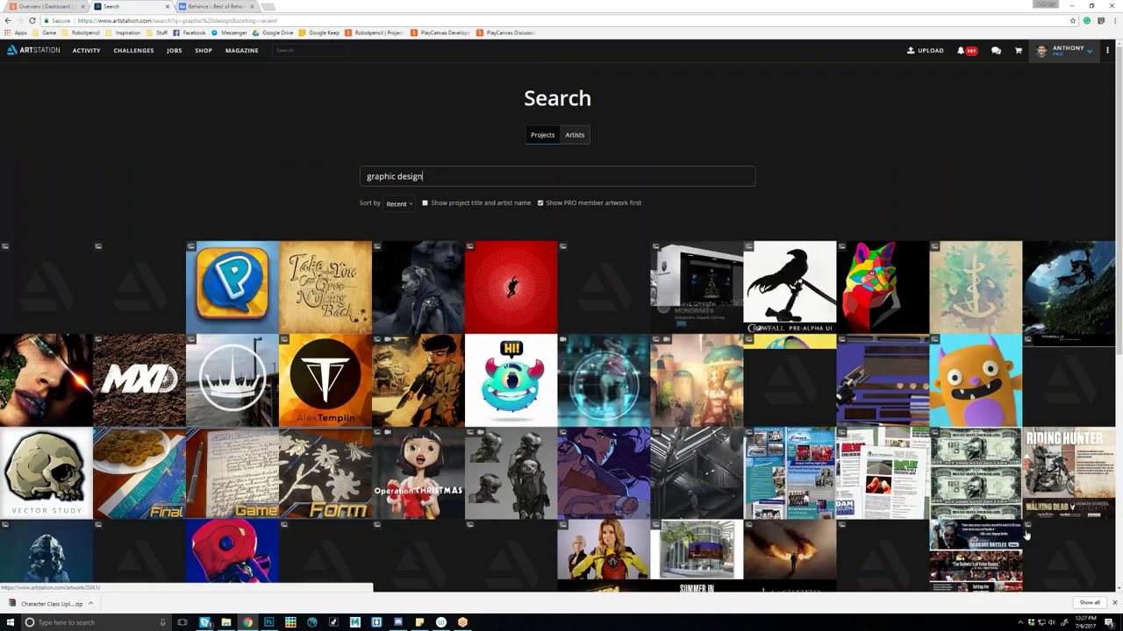
pyautogui.scroll(-1, 1026, 535)
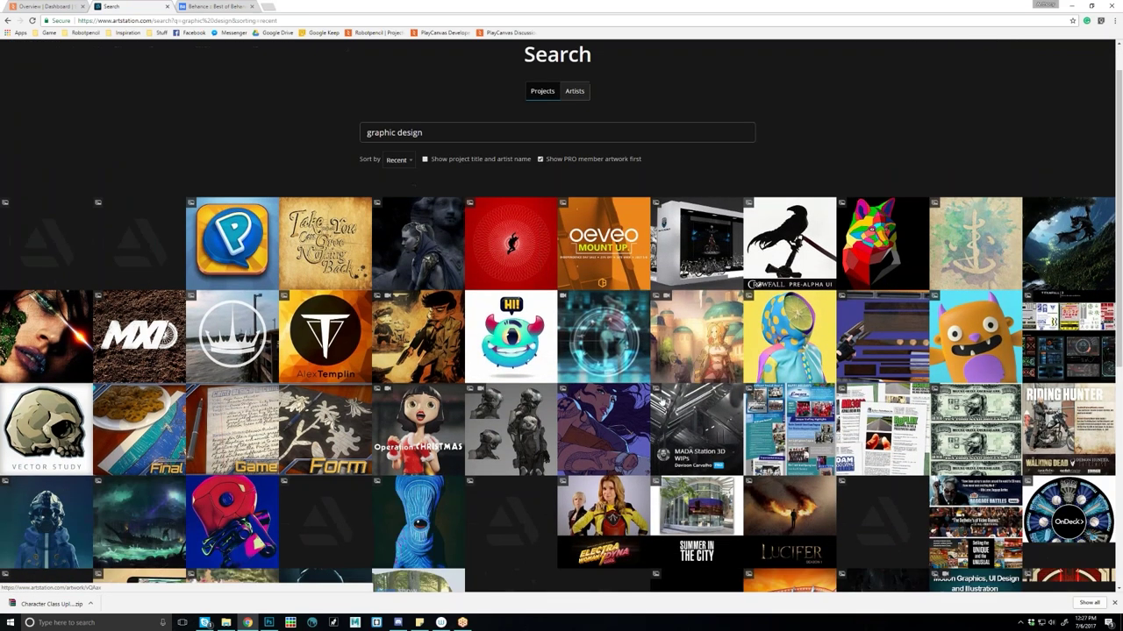
pyautogui.scroll(-2, 661, 399)
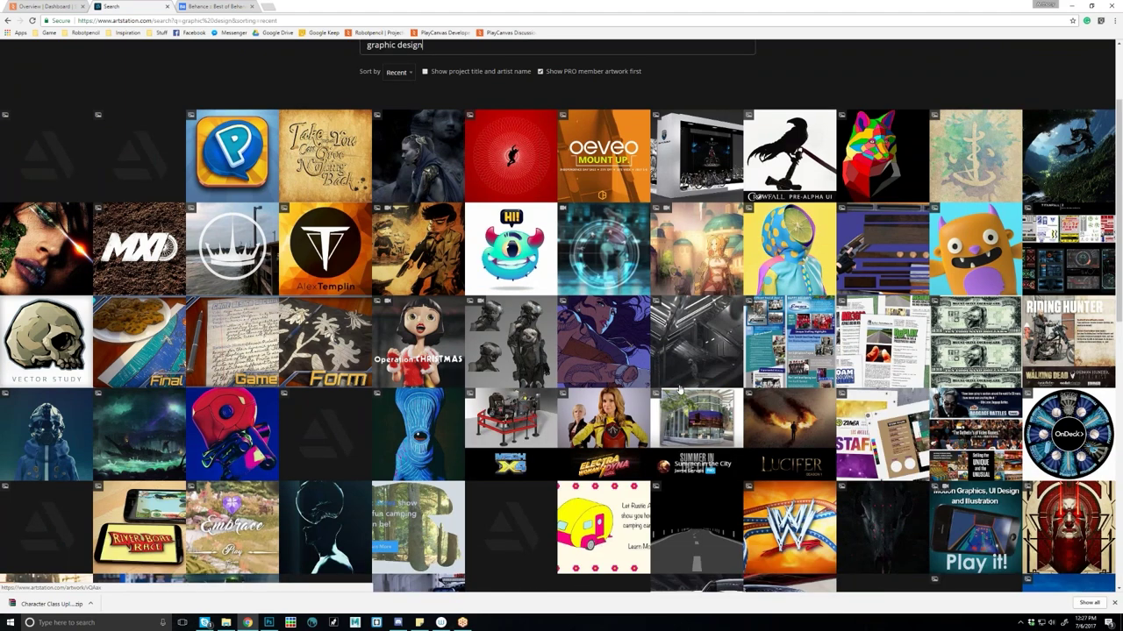
# Step: Switch to Photoshop and flip the hooded character painting horizontally several times to check it from close up and far away
pyautogui.click(1072, 5)
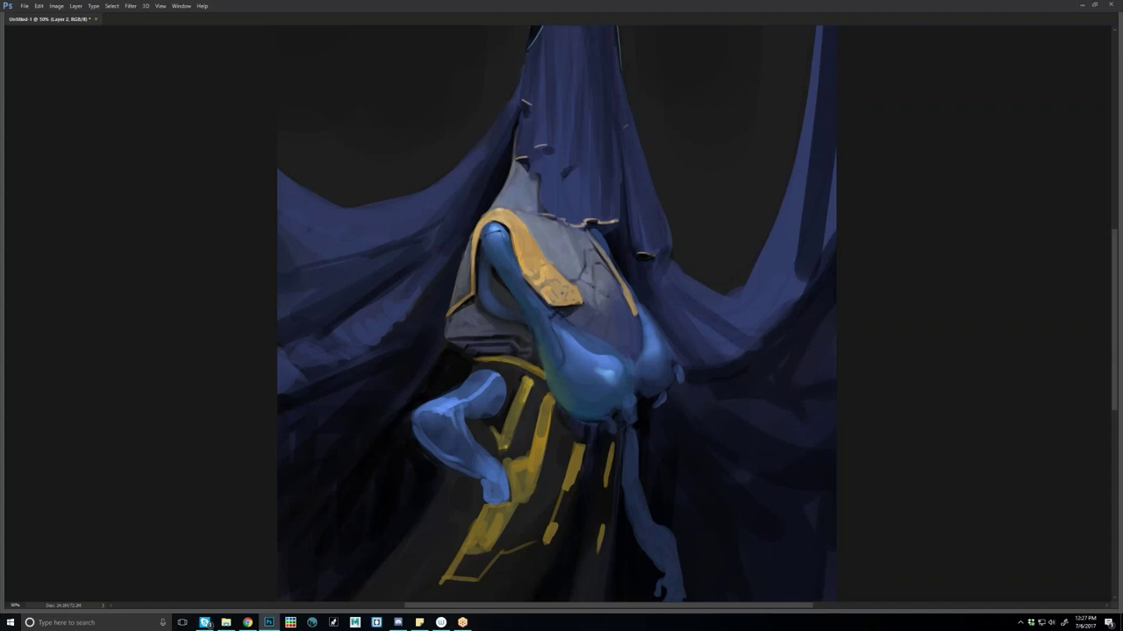
pyautogui.press('F2')
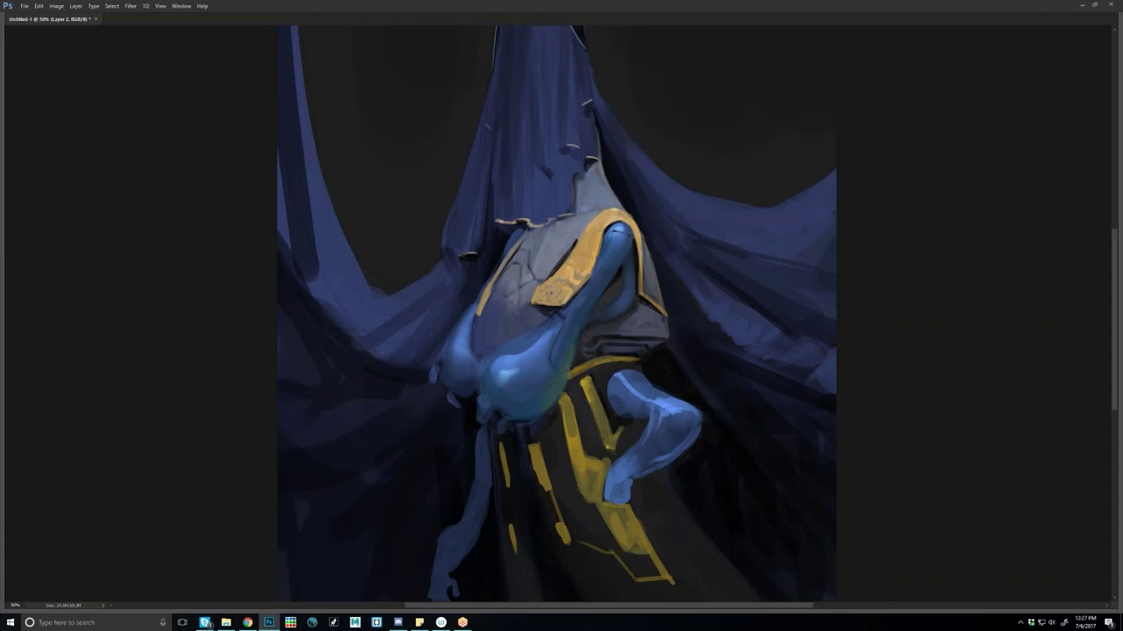
pyautogui.hotkey('ctrl', '-')
pyautogui.hotkey('ctrl', '-')
pyautogui.hotkey('ctrl', 'shift', 'h')
pyautogui.hotkey('ctrl', '+')
pyautogui.hotkey('ctrl', '+')
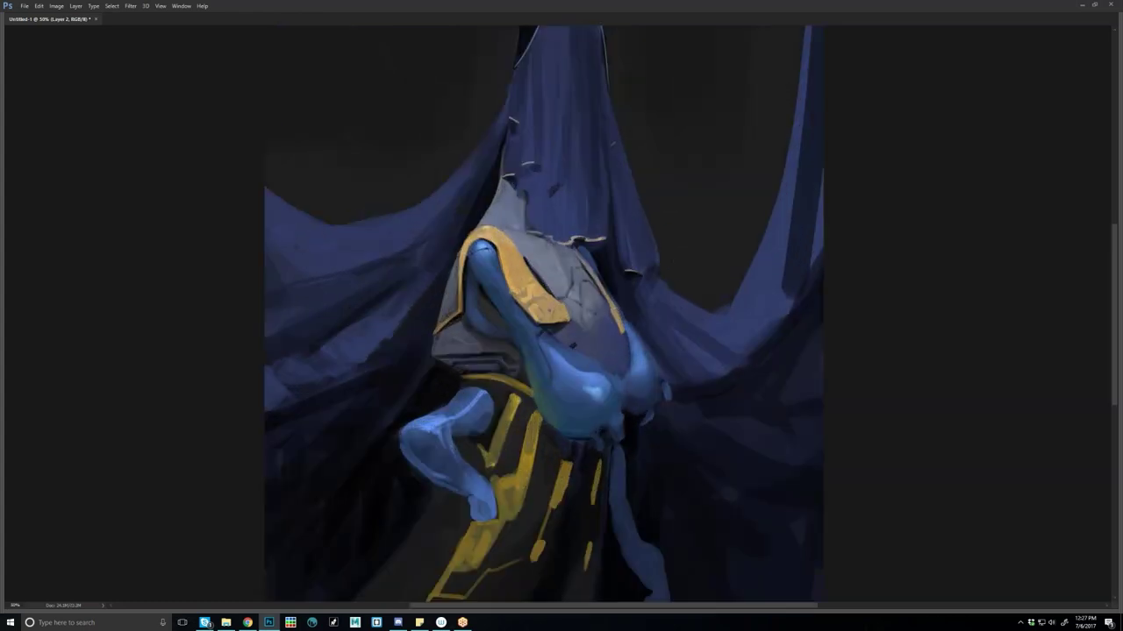
pyautogui.hotkey('ctrl', '-')
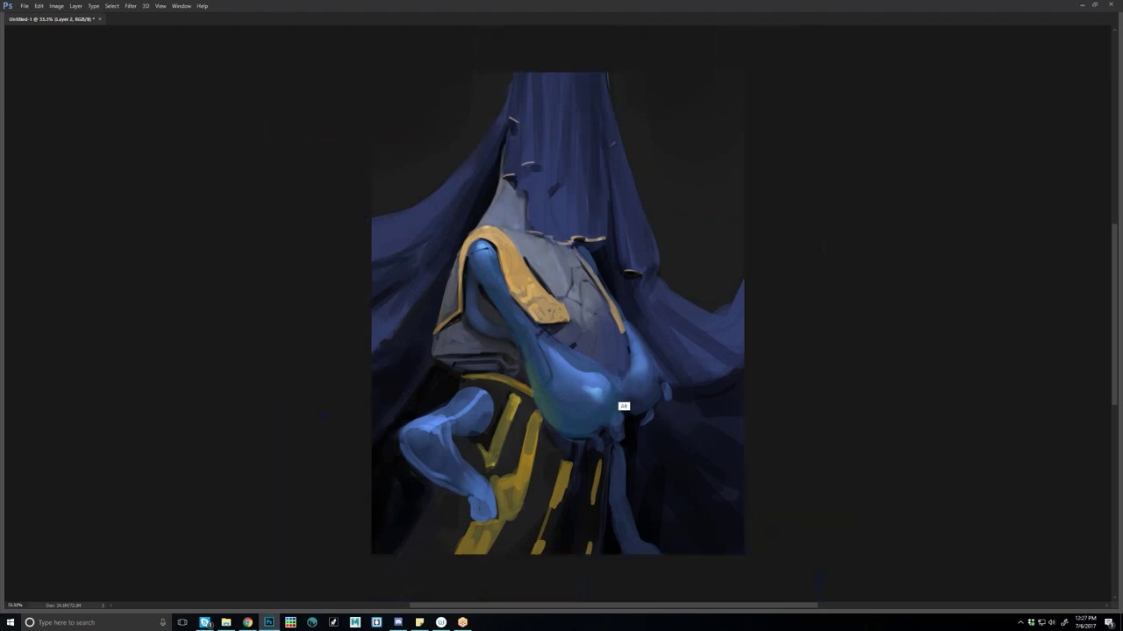
pyautogui.hotkey('ctrl', '-')
pyautogui.press('h')
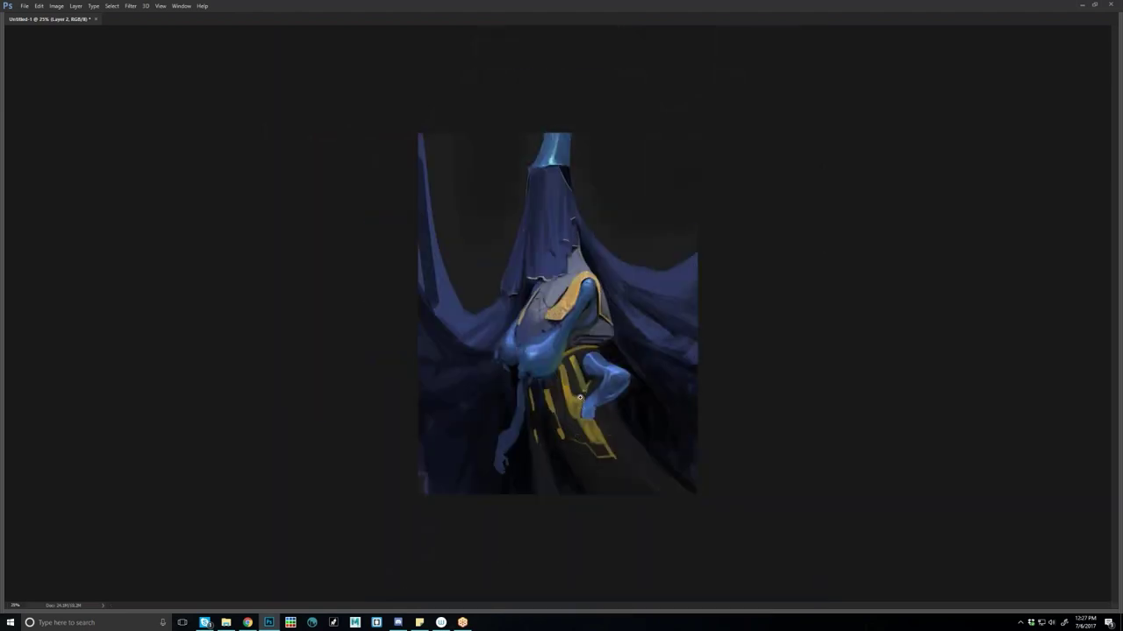
pyautogui.hotkey('ctrl', '+')
pyautogui.hotkey('ctrl', '+')
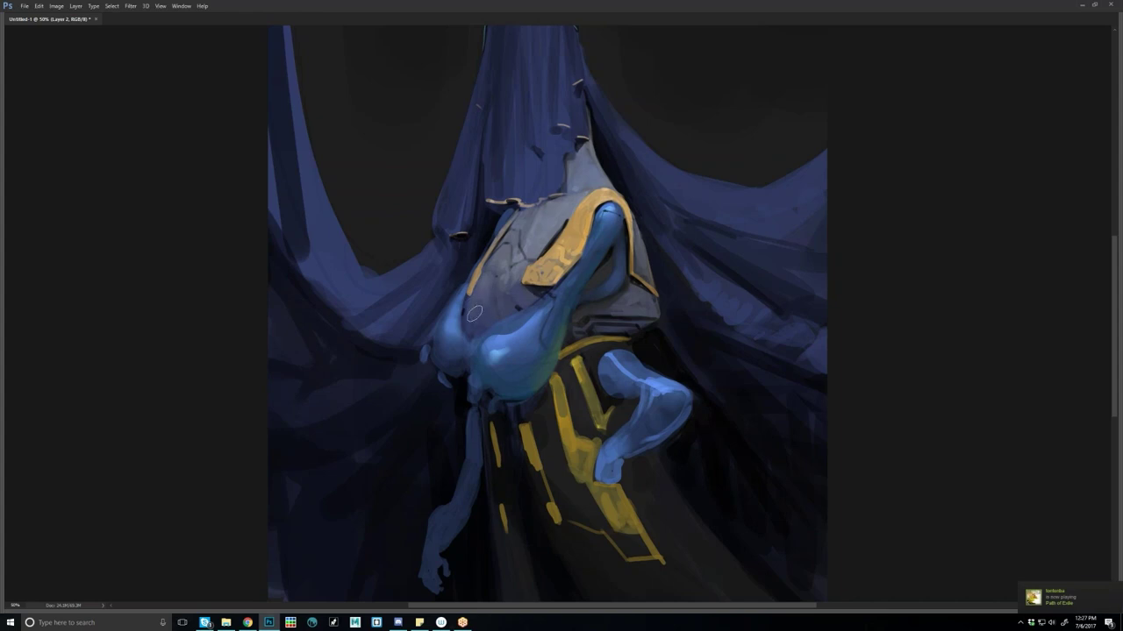
# Step: Compare the full composition with its mirrored version at reduced size
pyautogui.hotkey('ctrl', '-')
pyautogui.hotkey('ctrl', '-')
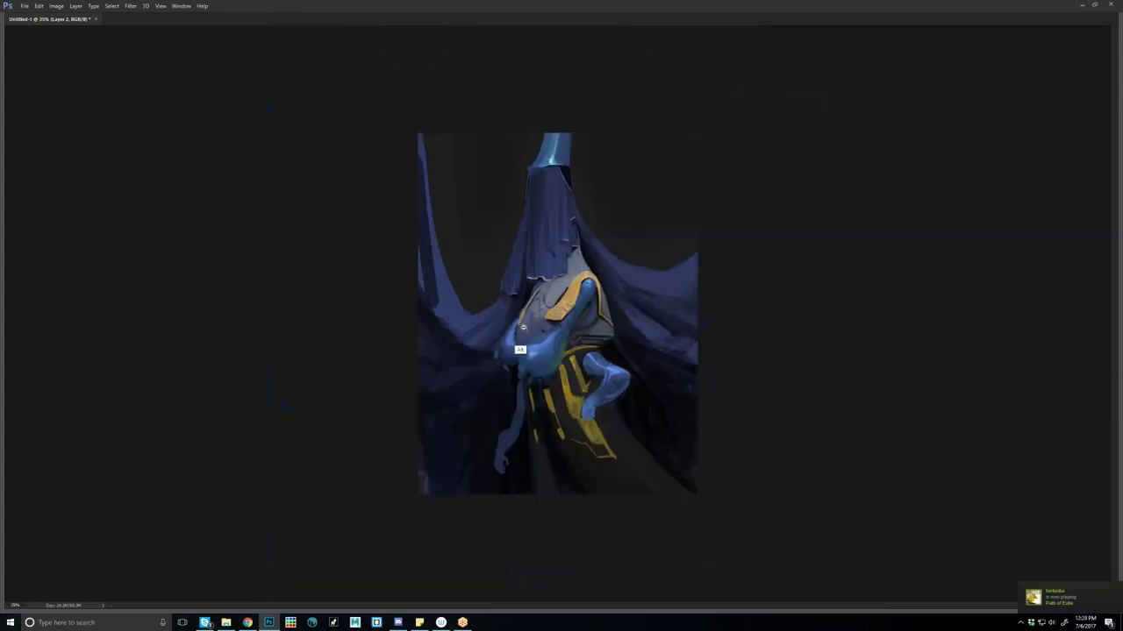
pyautogui.hotkey('ctrl', '-')
pyautogui.hotkey('ctrl', 'shift', 'h')
pyautogui.hotkey('ctrl', '+')
pyautogui.hotkey('ctrl', '+')
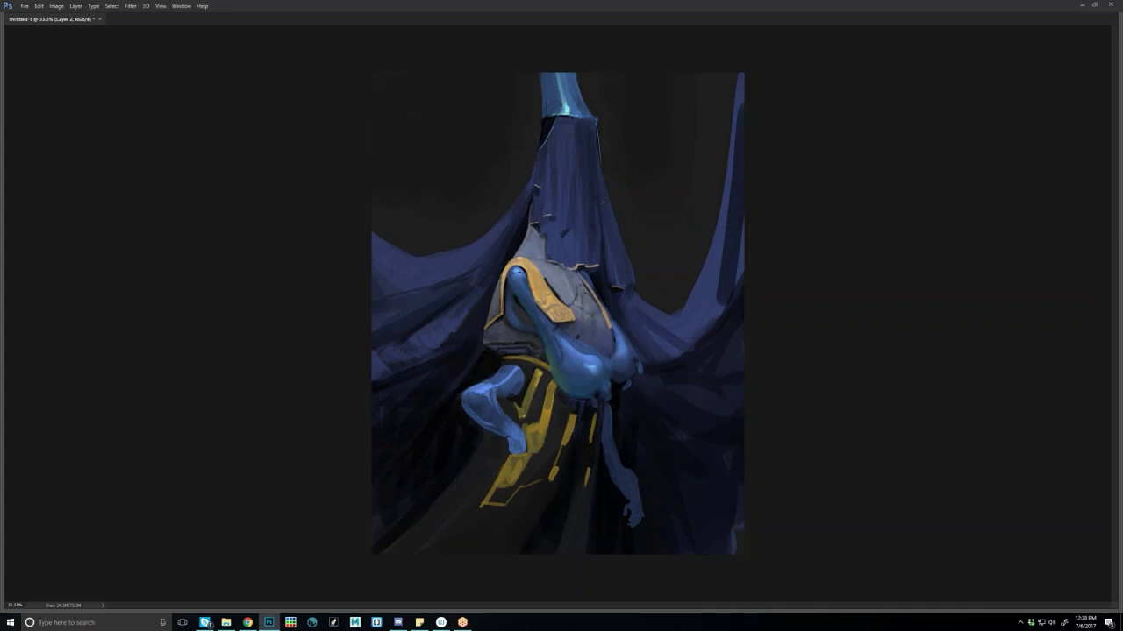
pyautogui.hotkey('ctrl', 'shift', 'h')
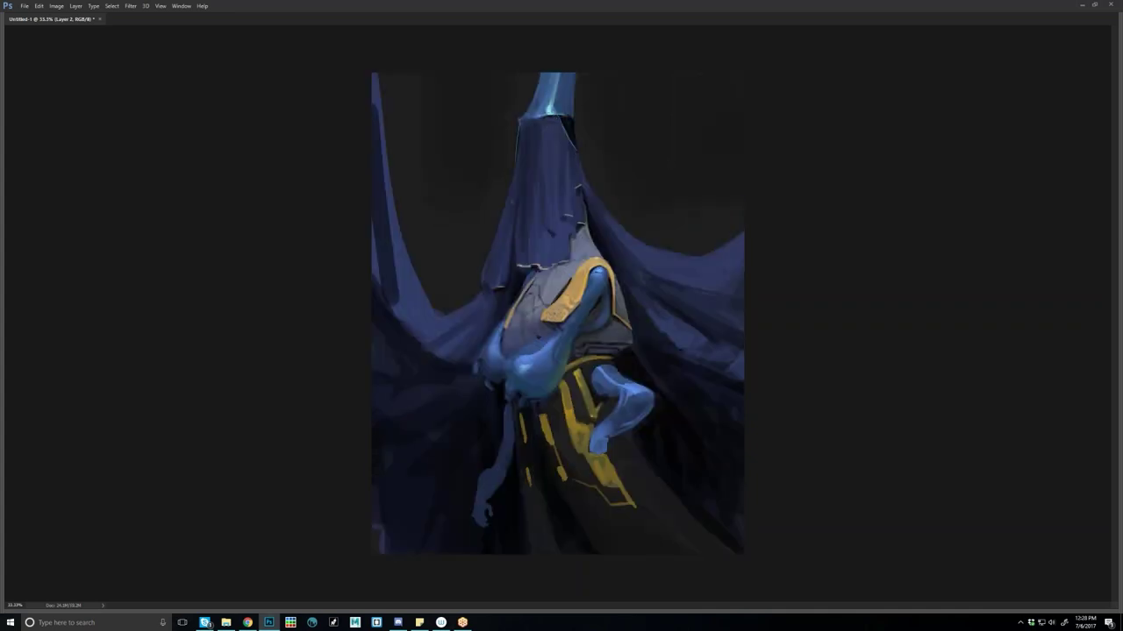
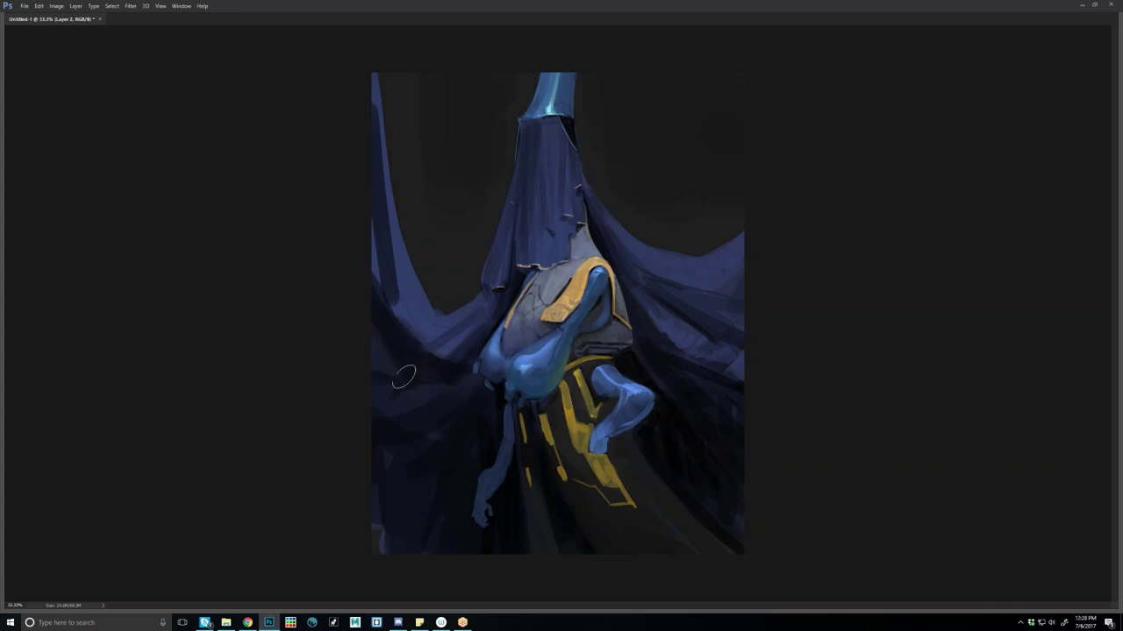
# Step: Brush fold strokes over the hanging drape beside the clasped hands and undo the last stroke
pyautogui.moveTo(417, 323); pyautogui.dragTo(472, 347)
pyautogui.moveTo(399, 306)
pyautogui.mouseDown()
pyautogui.moveTo(452, 339)
pyautogui.moveTo(436, 360)
pyautogui.mouseUp()
pyautogui.keyDown('alt'); pyautogui.click(470, 301); pyautogui.keyUp('alt')
pyautogui.moveTo(448, 314); pyautogui.dragTo(418, 292)
pyautogui.hotkey('ctrl', 'alt', 'z')
# Step: Mirror the canvas and paint sampled blue tones along the tall raised drape beside the hands, down to its lower curve
pyautogui.hotkey('alt', 'h')
pyautogui.keyDown('alt'); pyautogui.click(662, 324); pyautogui.keyUp('alt')
pyautogui.moveTo(658, 323); pyautogui.dragTo(640, 307)
pyautogui.moveTo(719, 251); pyautogui.dragTo(692, 307)
pyautogui.moveTo(729, 233); pyautogui.dragTo(739, 191)
pyautogui.moveTo(751, 58); pyautogui.dragTo(711, 288)
pyautogui.hotkey('ctrl', 'alt', 'z')
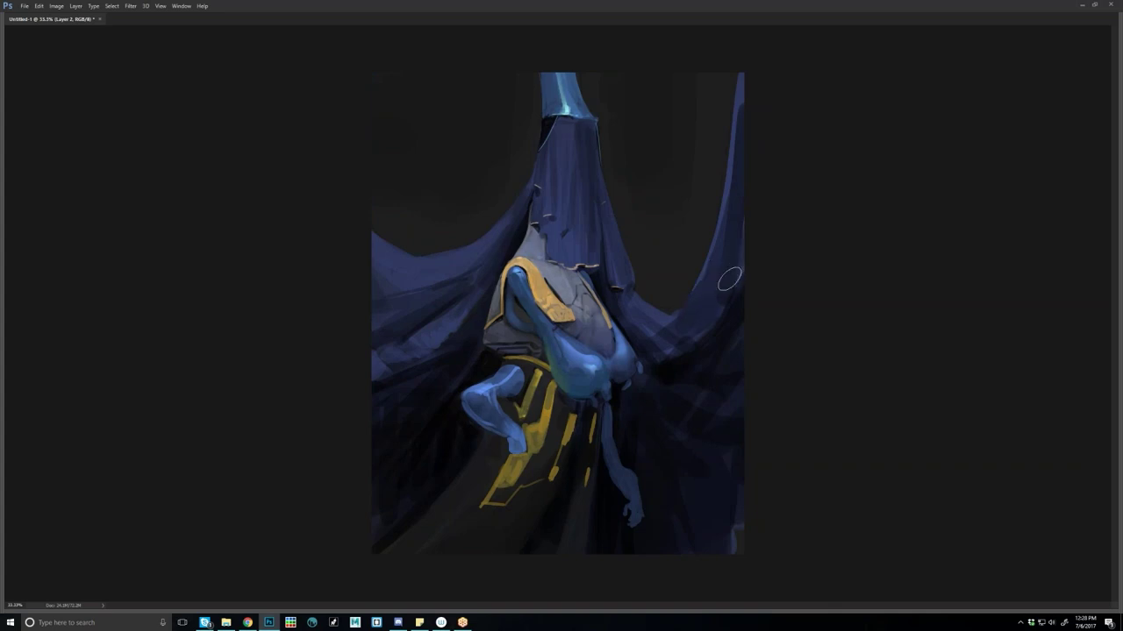
pyautogui.hotkey('ctrl', 'shift', 'z')
# Step: Paint fold strokes down the opposite drape behind the bent arm and undo the last stroke
pyautogui.moveTo(380, 242)
pyautogui.mouseDown()
pyautogui.moveTo(396, 268)
pyautogui.moveTo(382, 290)
pyautogui.mouseUp()
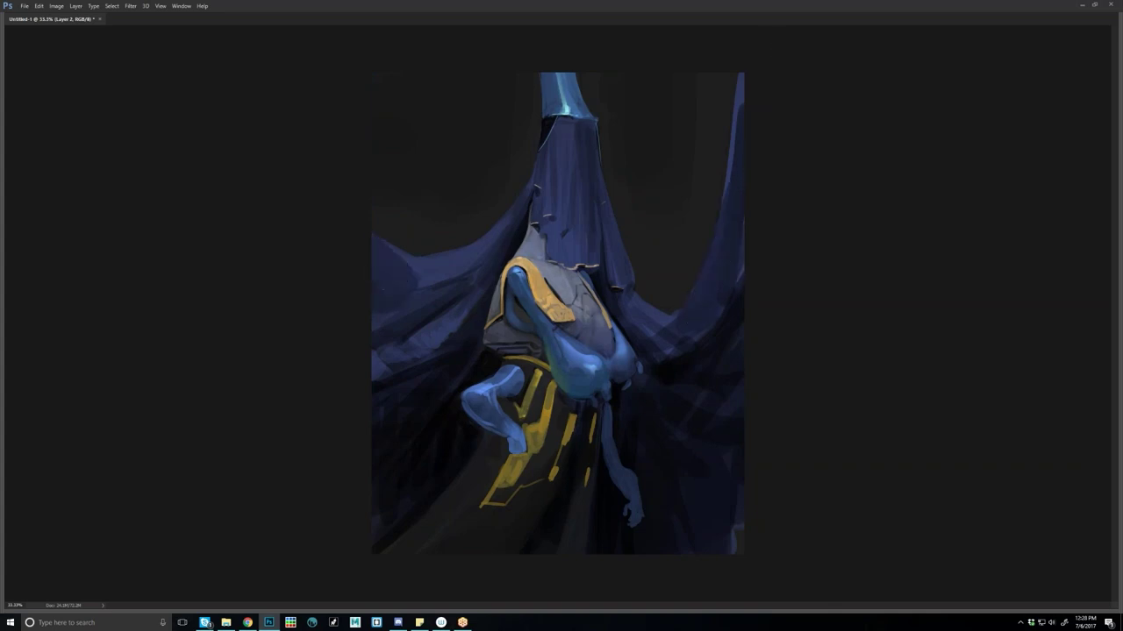
pyautogui.moveTo(380, 357)
pyautogui.mouseDown()
pyautogui.moveTo(391, 370)
pyautogui.moveTo(435, 332)
pyautogui.mouseUp()
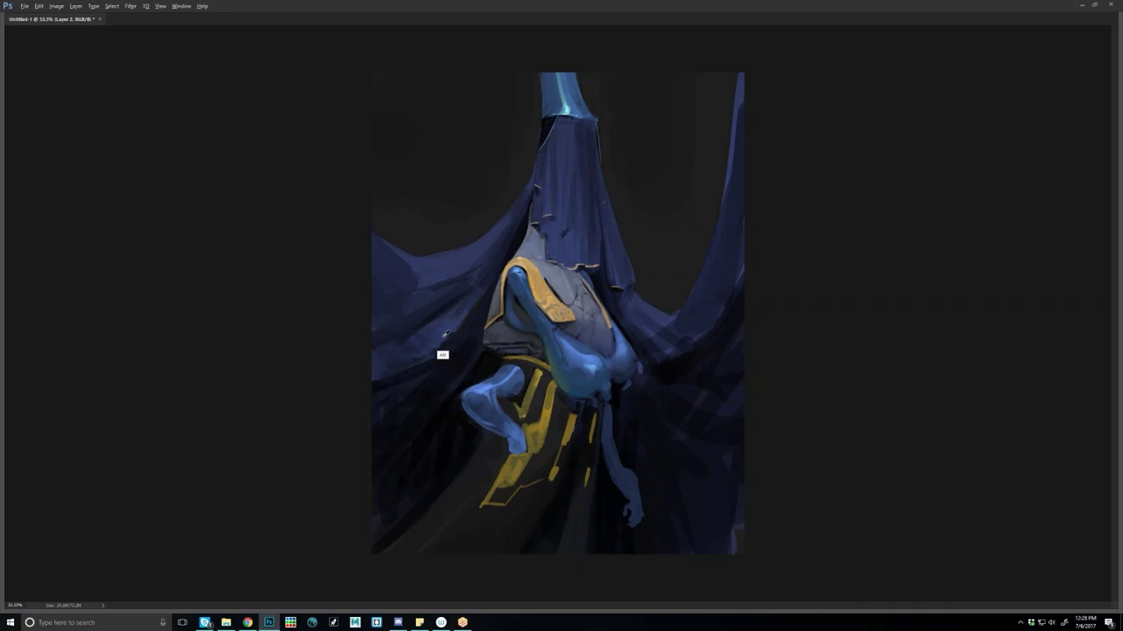
pyautogui.moveTo(442, 367)
pyautogui.mouseDown()
pyautogui.moveTo(386, 423)
pyautogui.moveTo(432, 375)
pyautogui.moveTo(383, 459)
pyautogui.mouseUp()
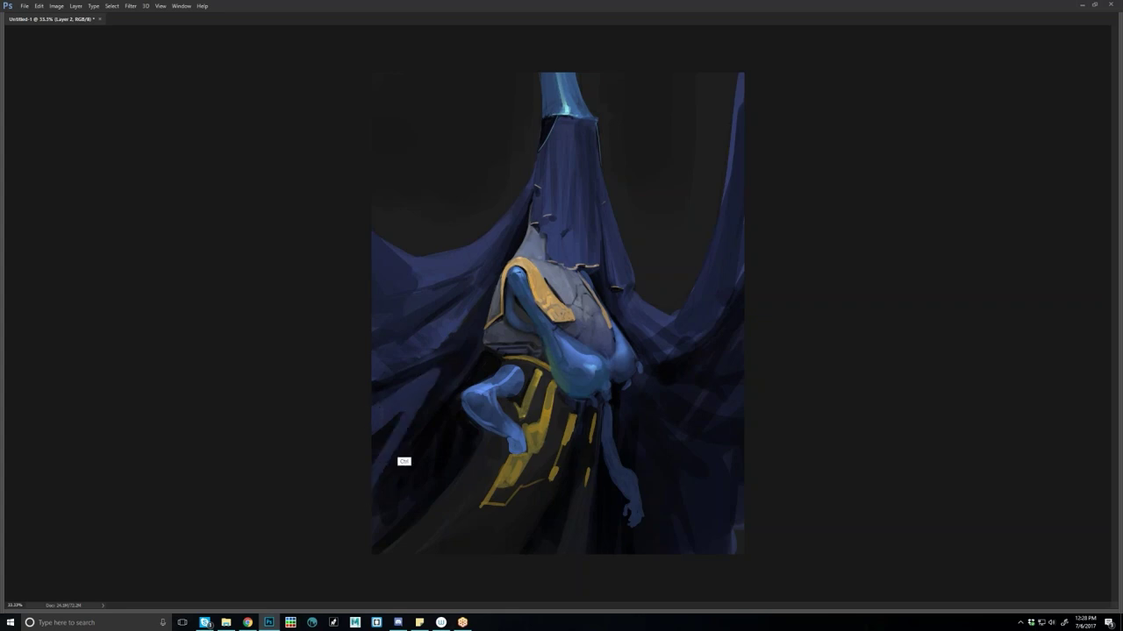
pyautogui.hotkey('ctrl', 'alt', 'z')
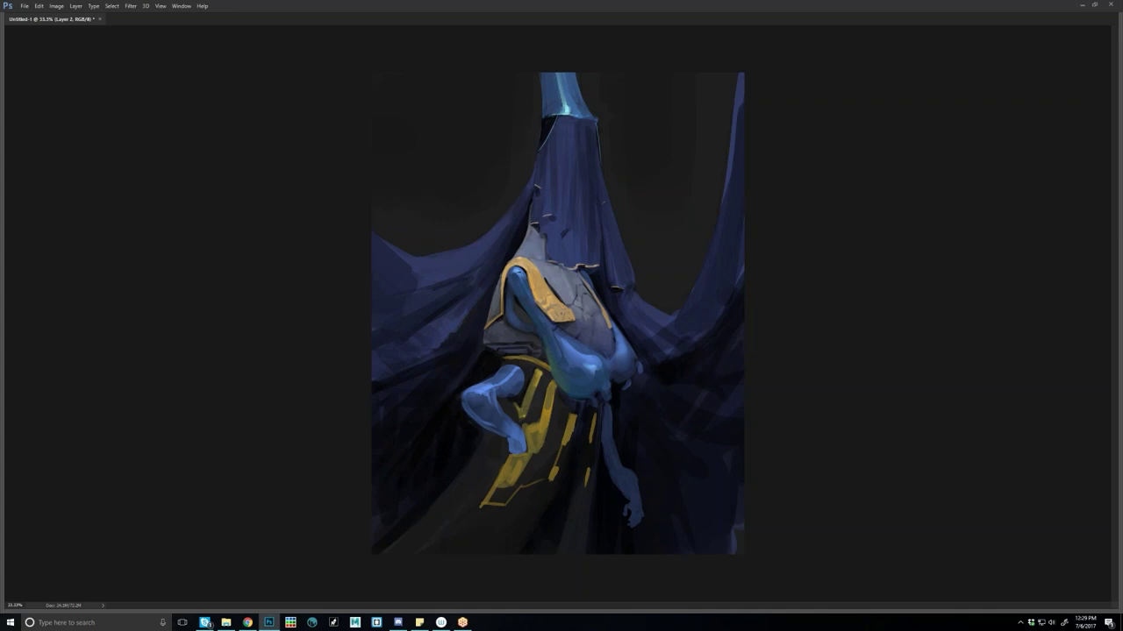
# Step: Paint dark accents where the blue neck meets the draped cloth and check them in mirrored view
pyautogui.scroll(2, 576, 86)
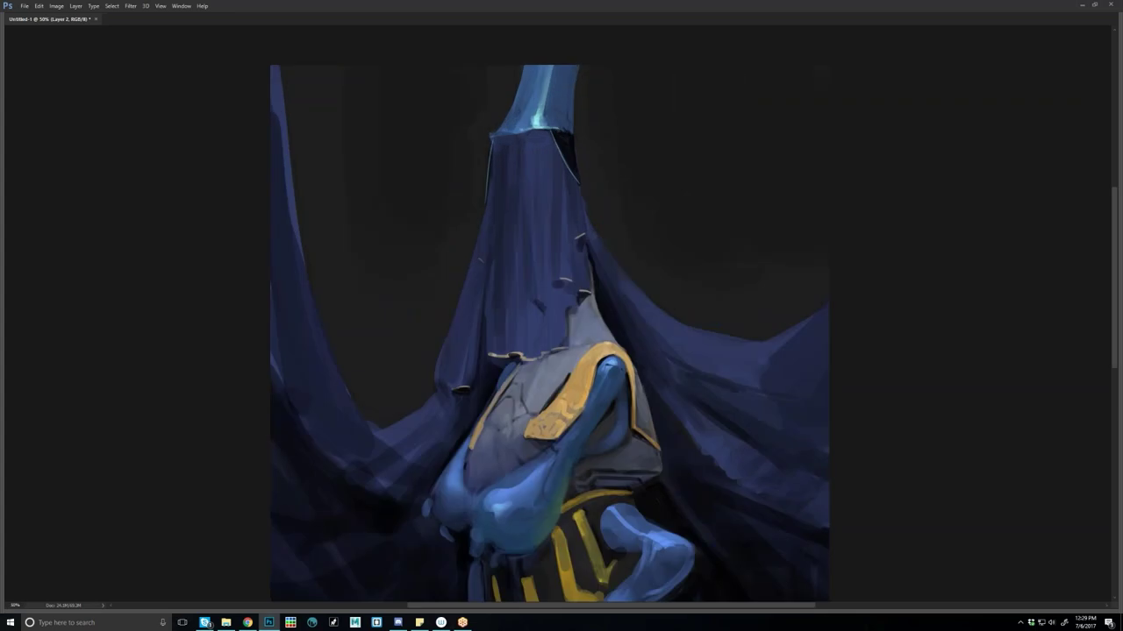
pyautogui.moveTo(579, 67); pyautogui.dragTo(576, 120)
pyautogui.moveTo(577, 67); pyautogui.dragTo(565, 133)
pyautogui.hotkey('ctrl', 'shift', 'h')
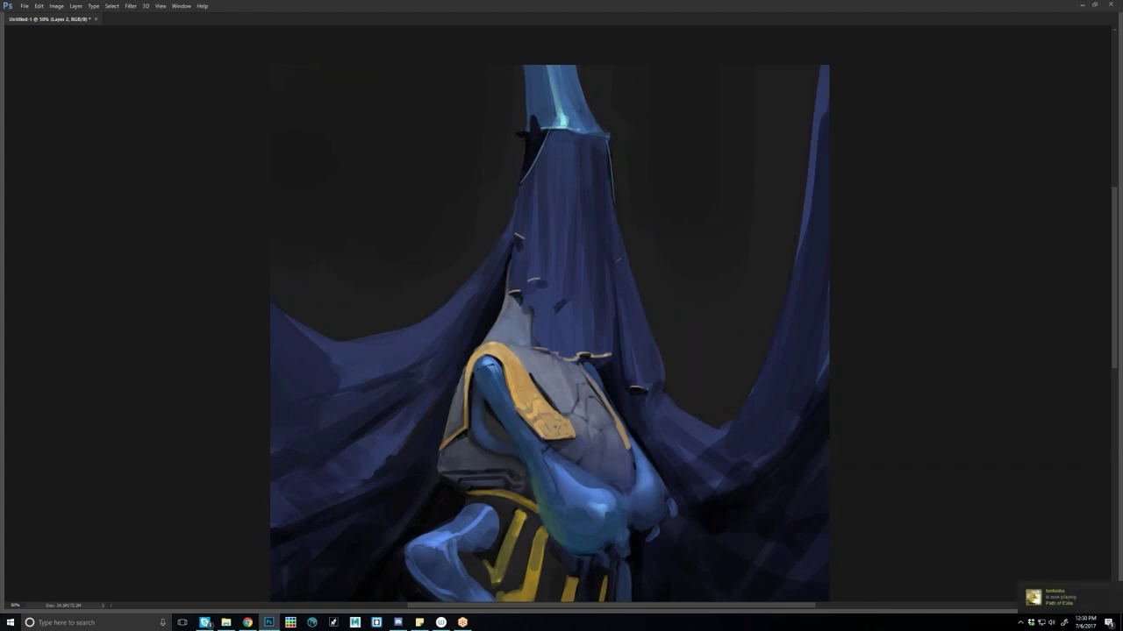
pyautogui.hotkey('ctrl', 'shift', 'h')
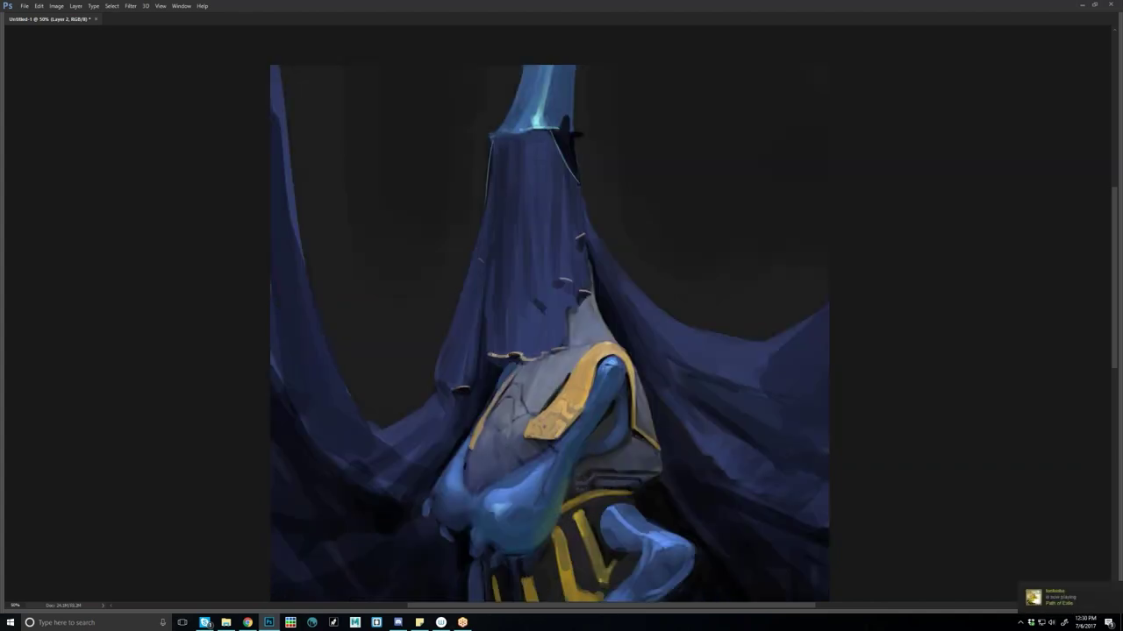
# Step: Refine the glowing base of the blue neck and touch up the top of the shoulder, checking the painting mirrored
pyautogui.hotkey('ctrl', 'shift', 'h')
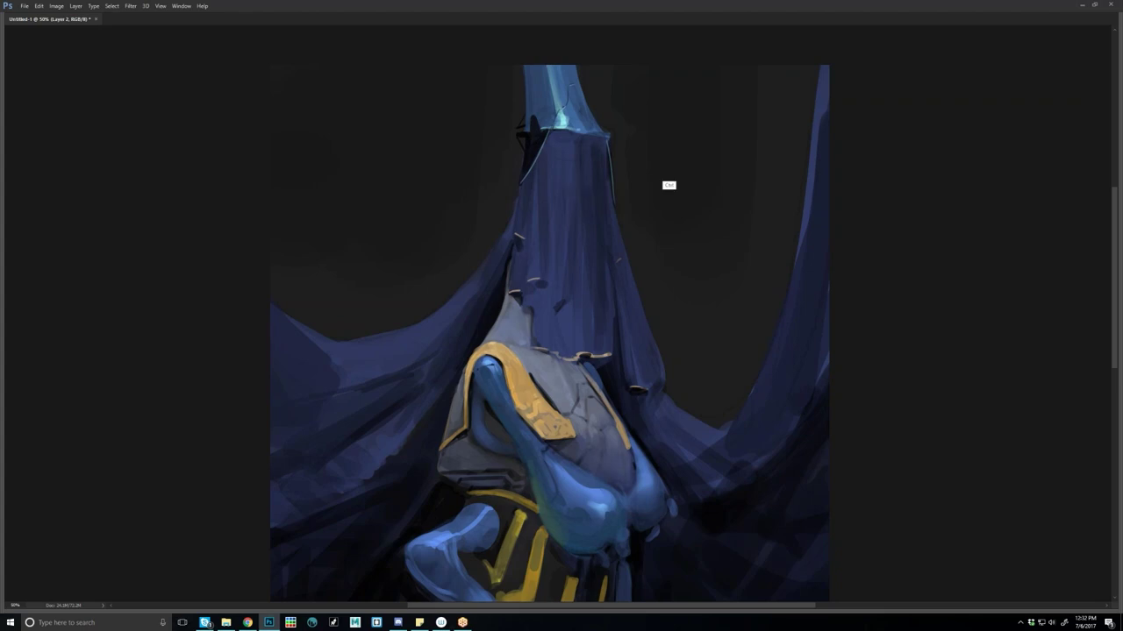
pyautogui.hotkey('ctrl', 'shift', 'h')
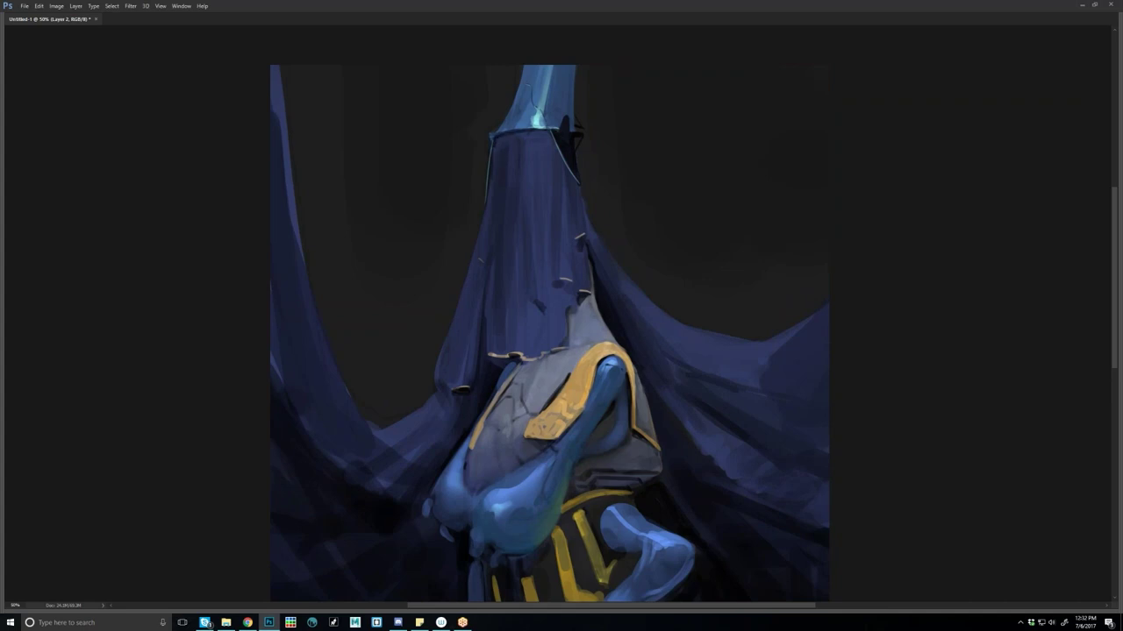
pyautogui.hotkey('ctrl', 'shift', 'h')
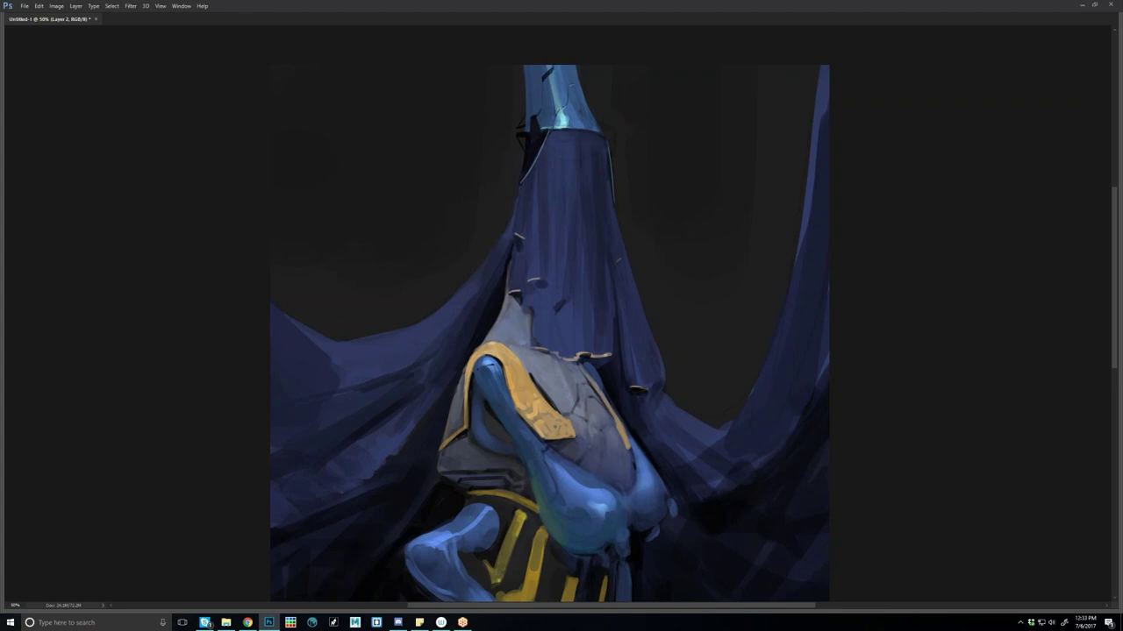
pyautogui.moveTo(558, 124); pyautogui.dragTo(563, 127)
pyautogui.moveTo(500, 376); pyautogui.dragTo(490, 364)
# Step: Check the whole figure small and mirrored, and paint curved folds and teal-tinted strokes across the dark drape below the hands
pyautogui.hotkey('ctrl', '-')
pyautogui.hotkey('ctrl', '-')
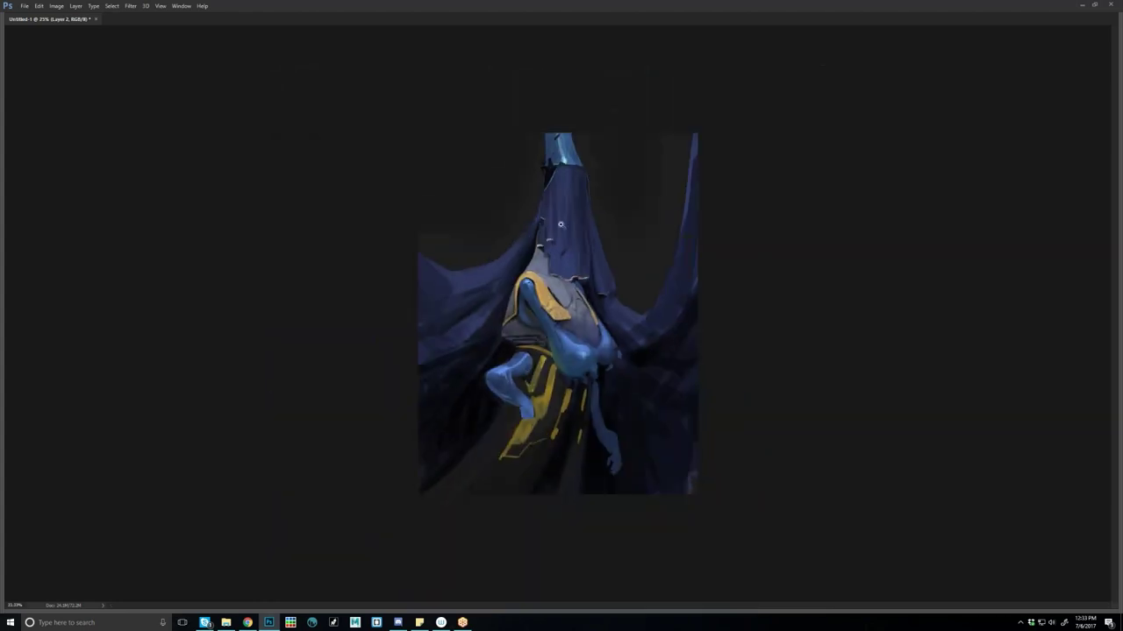
pyautogui.hotkey('ctrl', '+')
pyautogui.hotkey('ctrl', '+')
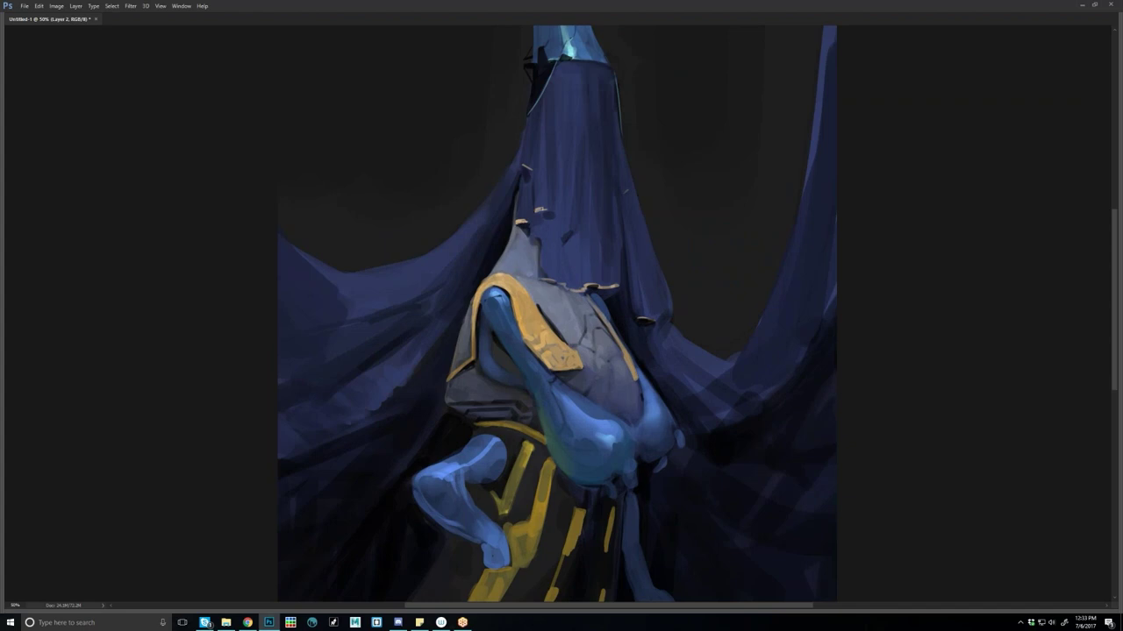
pyautogui.hotkey('ctrl', '-')
pyautogui.hotkey('ctrl', '-')
pyautogui.hotkey('ctrl', 'shift', 'h')
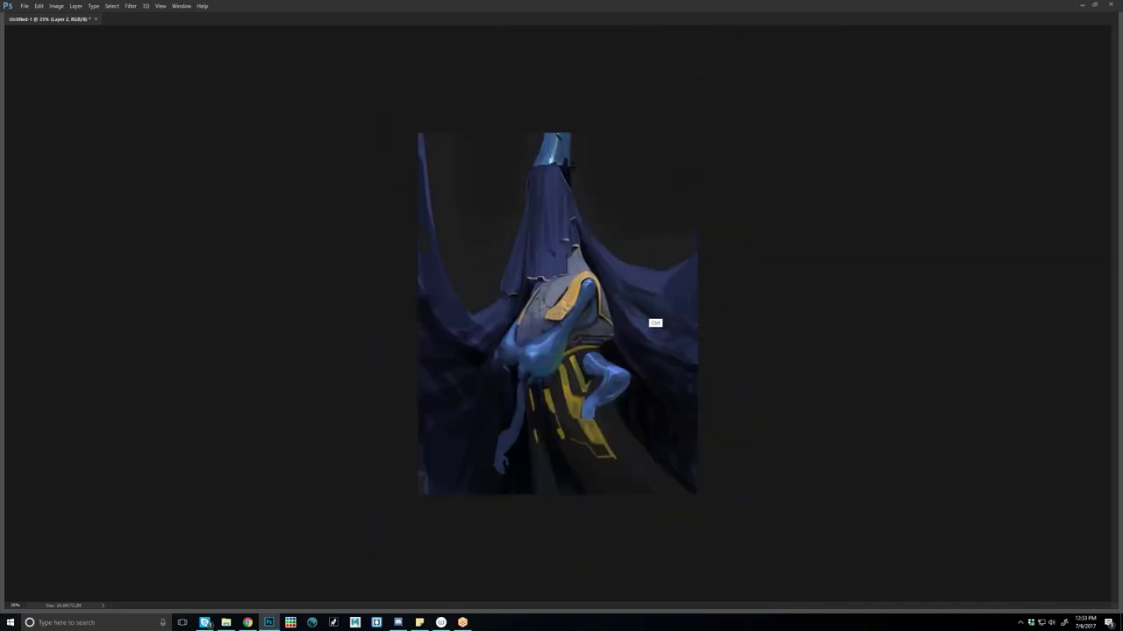
pyautogui.hotkey('ctrl', '+')
pyautogui.moveTo(476, 337); pyautogui.dragTo(428, 393)
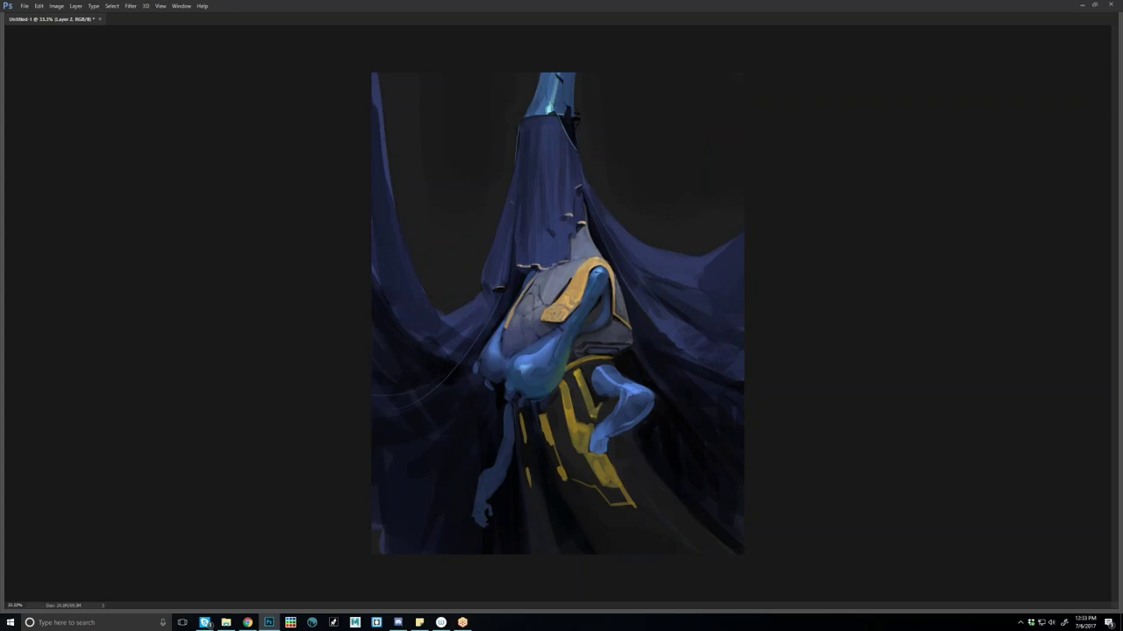
pyautogui.moveTo(375, 367); pyautogui.dragTo(414, 394)
pyautogui.moveTo(376, 346); pyautogui.dragTo(405, 386)
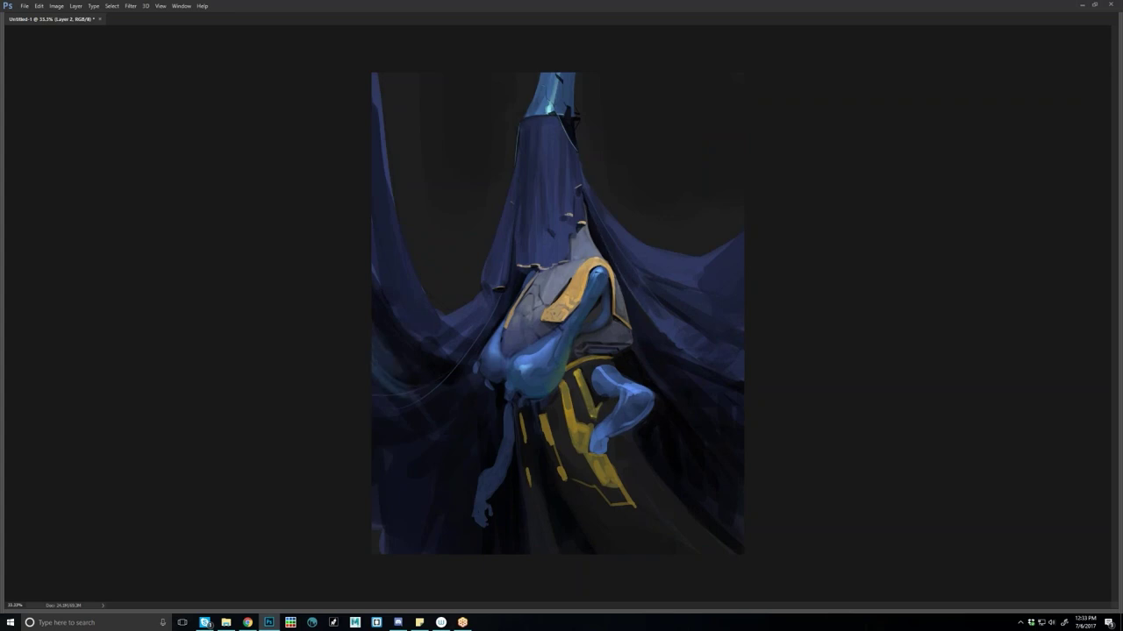
# Step: Mirror the canvas and paint sampled blue folds down the lower drape behind the bent arm to the canvas edge
pyautogui.hotkey('ctrl', 'shift', 'h')
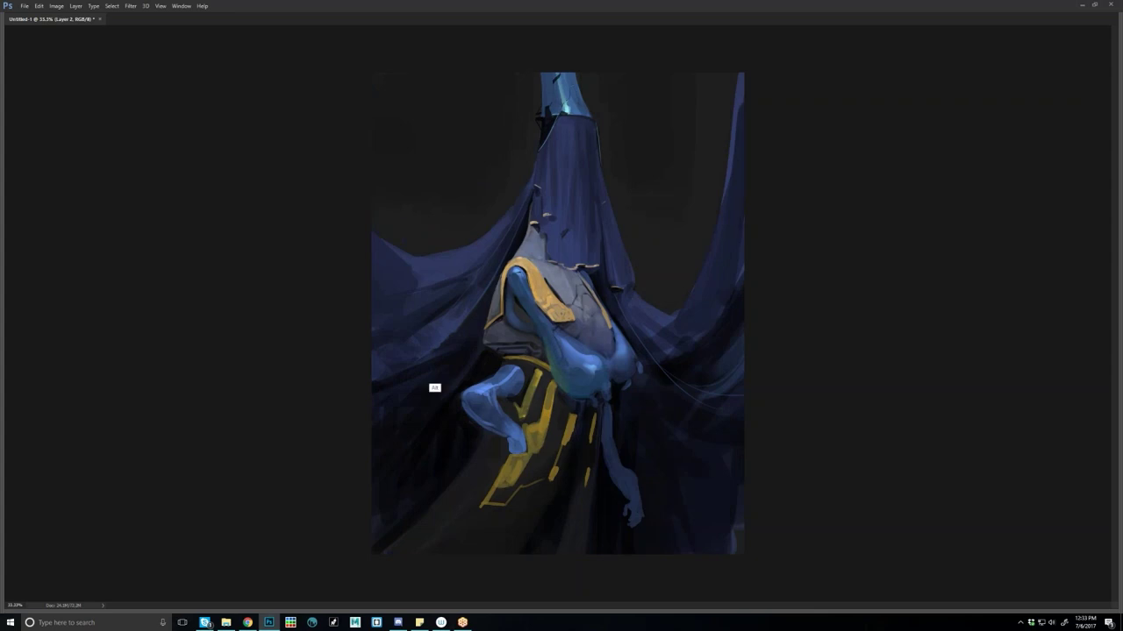
pyautogui.moveTo(421, 425)
pyautogui.mouseDown()
pyautogui.moveTo(371, 518)
pyautogui.moveTo(360, 482)
pyautogui.moveTo(378, 550)
pyautogui.mouseUp()
pyautogui.keyDown('alt'); pyautogui.click(394, 488); pyautogui.keyUp('alt')
pyautogui.moveTo(400, 465); pyautogui.dragTo(372, 555)
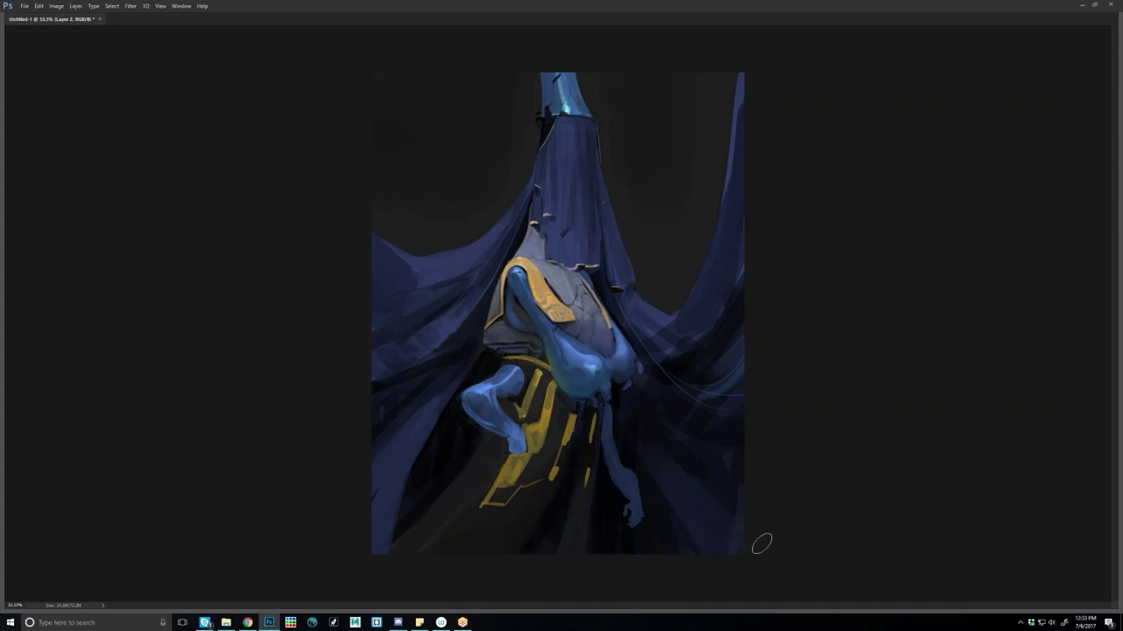
# Step: Brush over the background above the drape behind the bent arm, and try a fold stroke on the drape, undoing it
pyautogui.moveTo(462, 622)
pyautogui.moveTo(372, 80); pyautogui.dragTo(406, 218)
pyautogui.moveTo(380, 130); pyautogui.dragTo(448, 231)
pyautogui.keyDown('alt'); pyautogui.click(405, 512); pyautogui.keyUp('alt')
pyautogui.keyDown('alt'); pyautogui.click(448, 335); pyautogui.keyUp('alt')
pyautogui.moveTo(430, 343); pyautogui.dragTo(383, 377)
pyautogui.hotkey('ctrl', 'z')
# Step: Paint broad sampled blue folds along the bottom of the cloth on both sides of the figure
pyautogui.keyDown('alt'); pyautogui.click(400, 469); pyautogui.keyUp('alt')
pyautogui.moveTo(382, 451); pyautogui.dragTo(409, 429)
pyautogui.moveTo(400, 566); pyautogui.dragTo(401, 536)
pyautogui.moveTo(439, 411); pyautogui.dragTo(416, 595)
pyautogui.moveTo(429, 480); pyautogui.dragTo(426, 556)
pyautogui.keyDown('alt'); pyautogui.click(681, 521); pyautogui.keyUp('alt')
pyautogui.moveTo(676, 553); pyautogui.dragTo(677, 514)
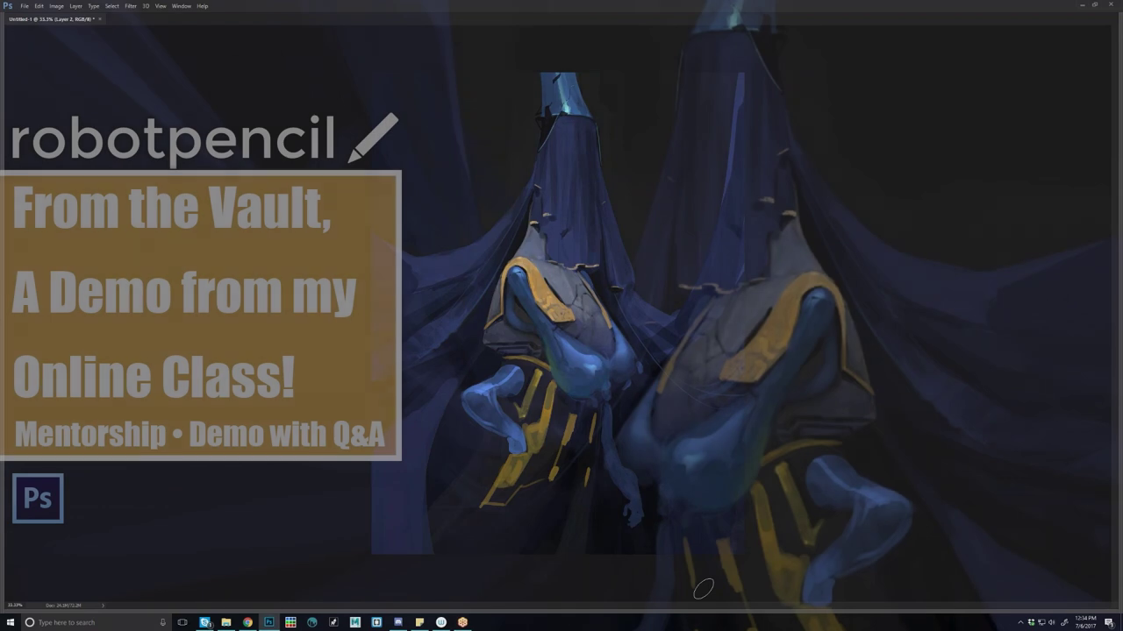